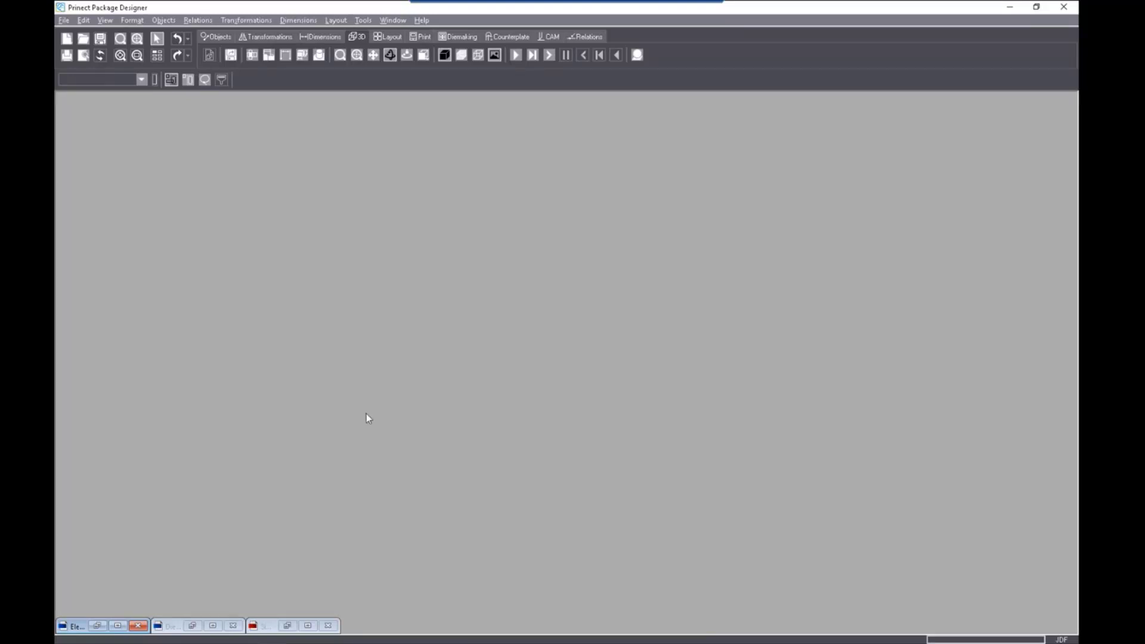
Open the Packaging Library Index from the installed Heidelberg Prinect Package Designer programs
{"action": "key", "text": "super"}
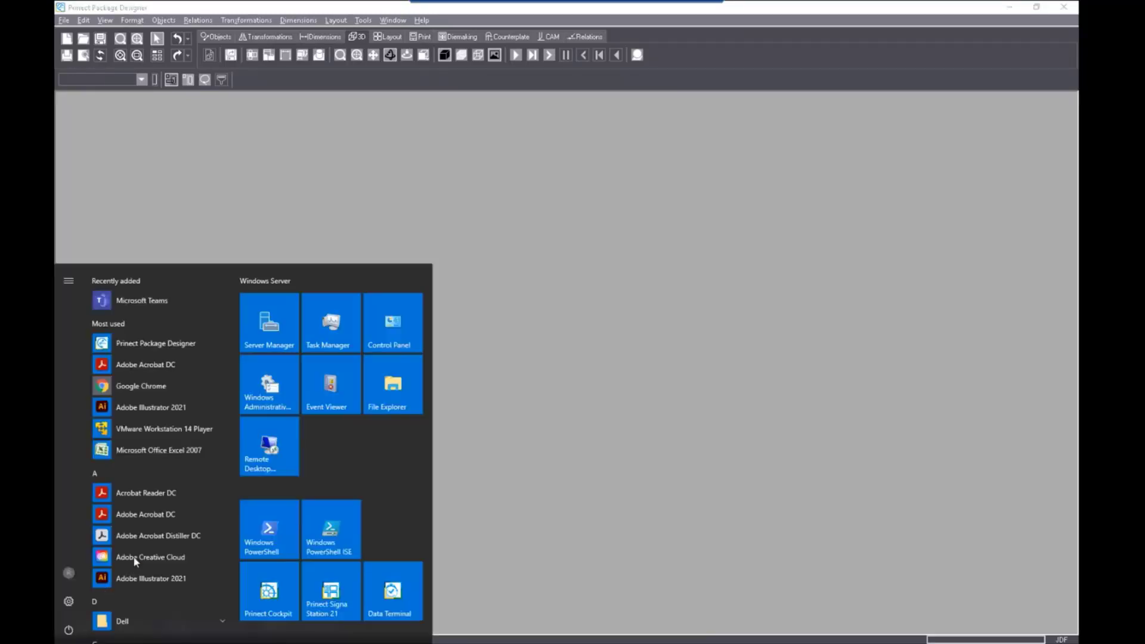
{"action": "scroll", "coordinate": [154, 547], "scroll_direction": "down", "scroll_amount": 6}
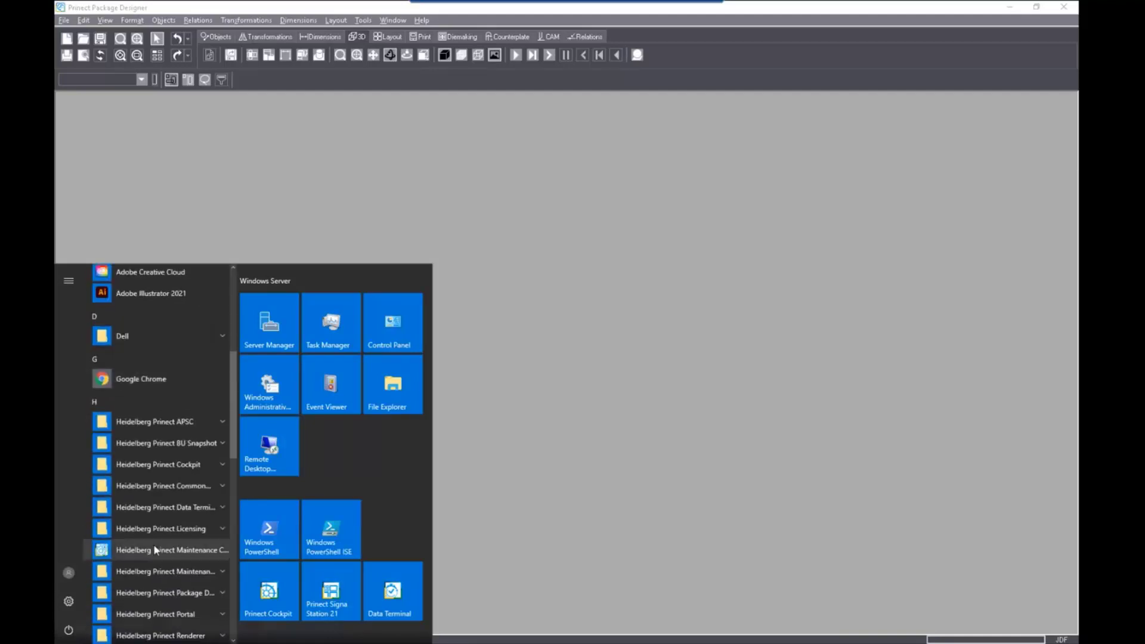
{"action": "left_click", "coordinate": [162, 536]}
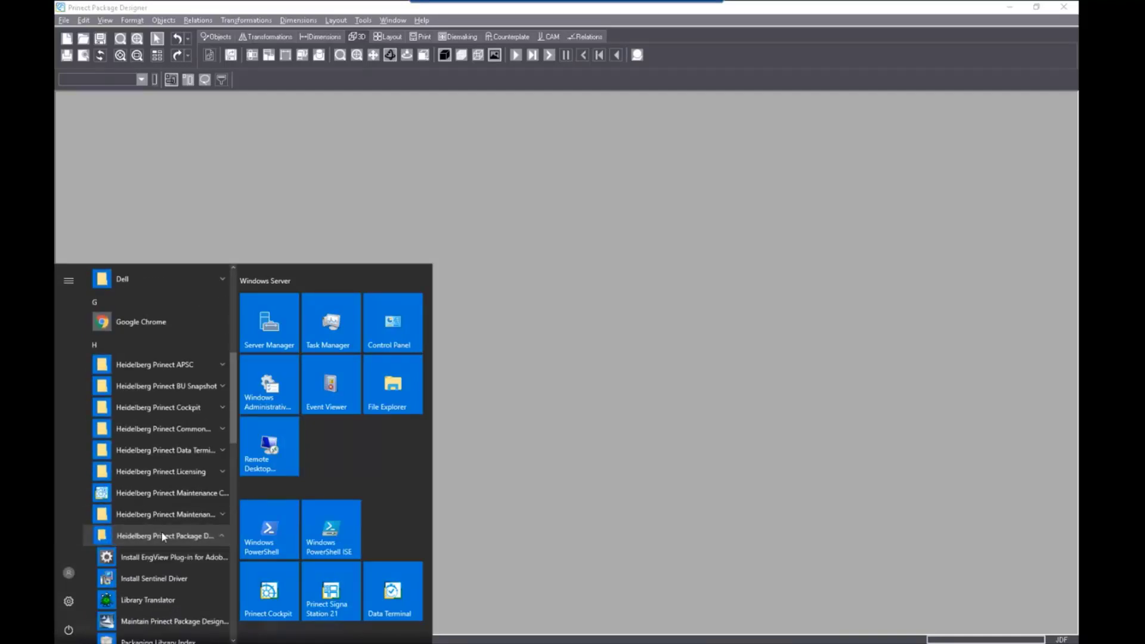
{"action": "scroll", "coordinate": [178, 539], "scroll_direction": "down", "scroll_amount": 1}
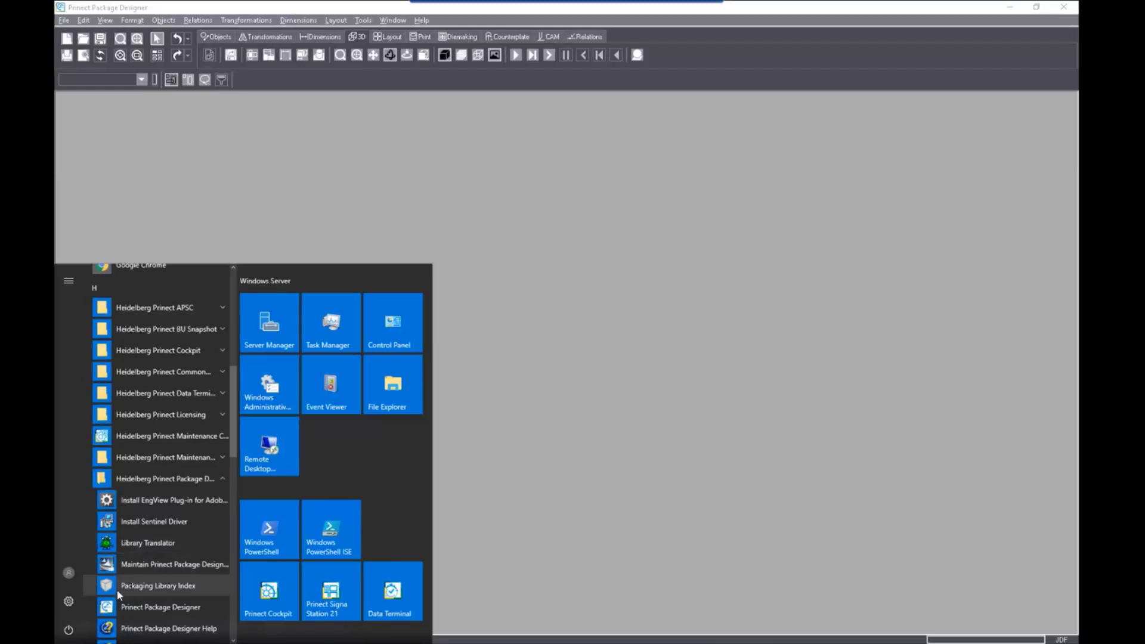
{"action": "left_click", "coordinate": [158, 587]}
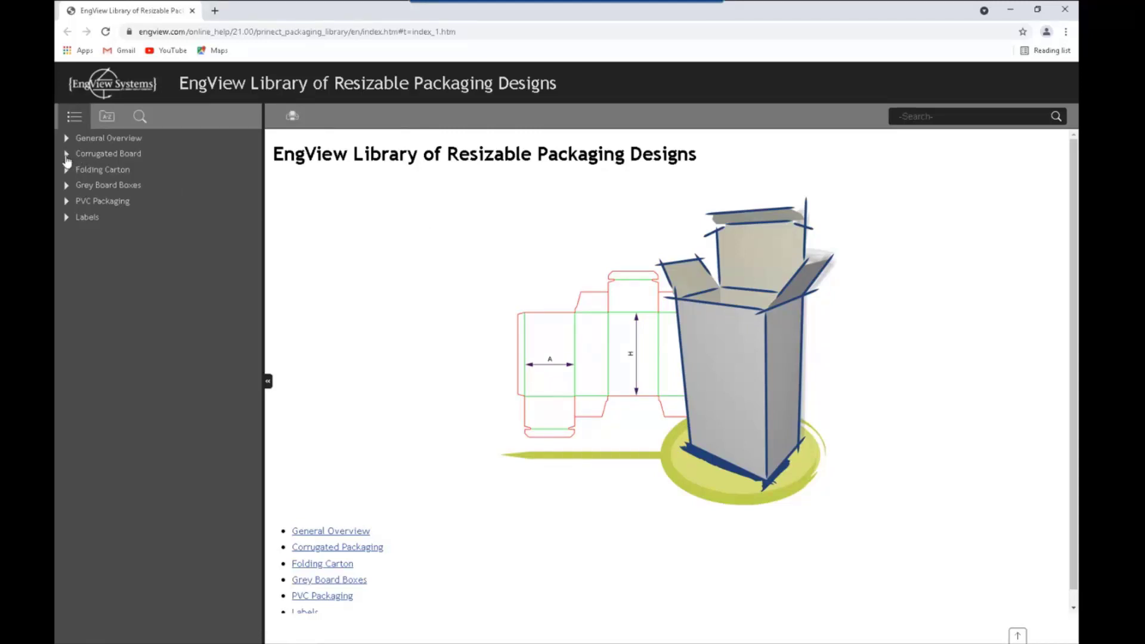
Expand the Corrugated Board and Folding Carton categories, including the ECMA Code Designs and the carton EngView Systems Designs
{"action": "left_click", "coordinate": [66, 155]}
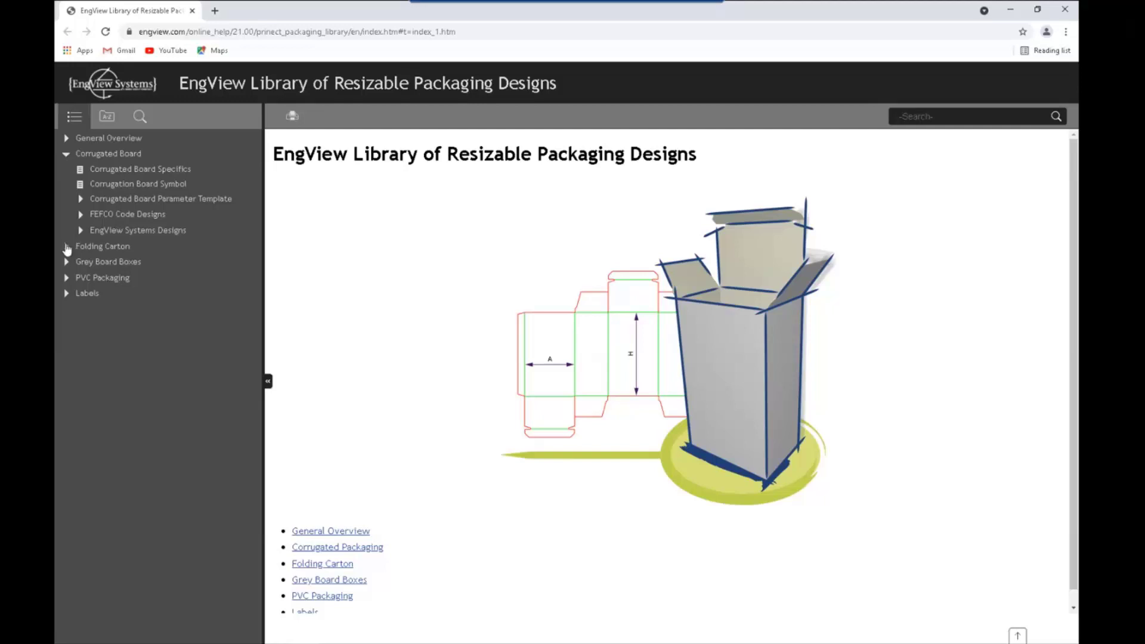
{"action": "left_click", "coordinate": [66, 246]}
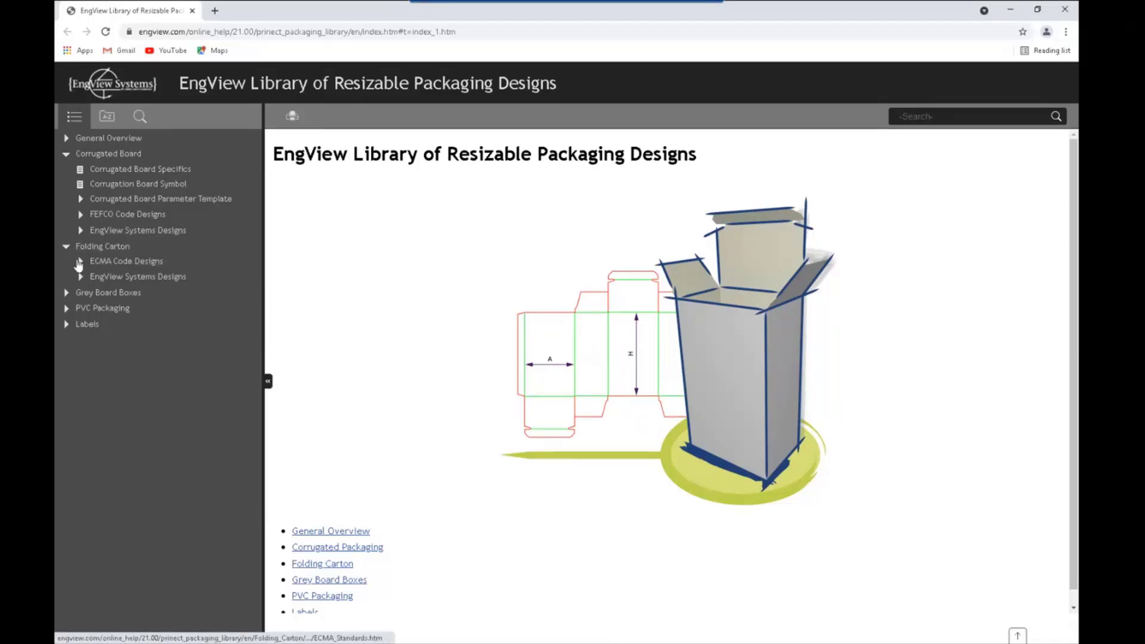
{"action": "left_click", "coordinate": [80, 262]}
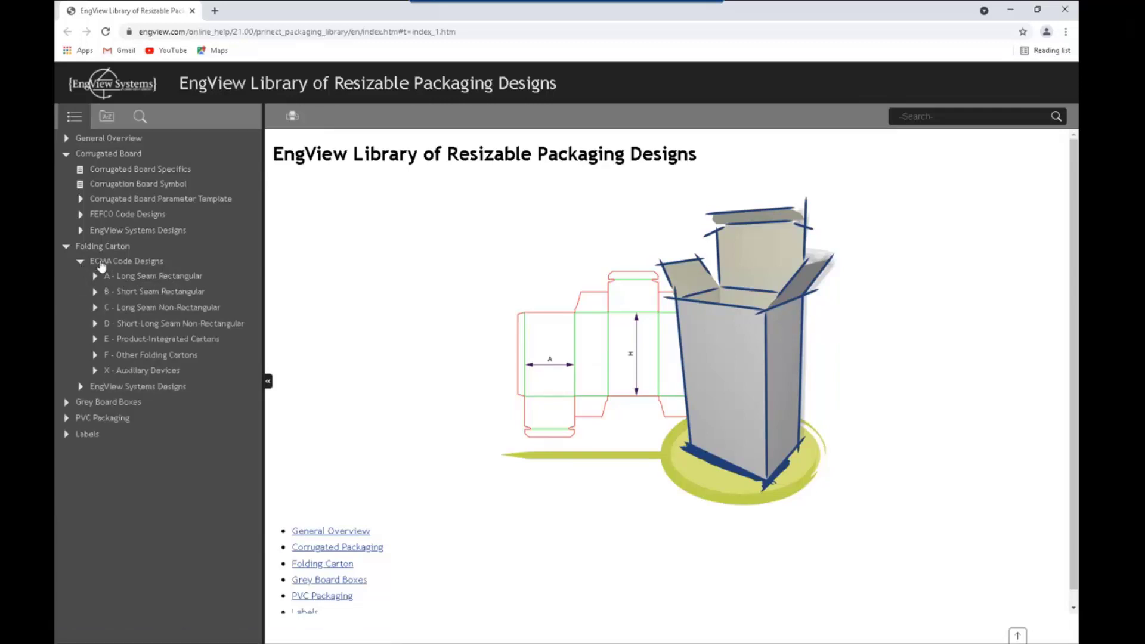
{"action": "left_click", "coordinate": [80, 386]}
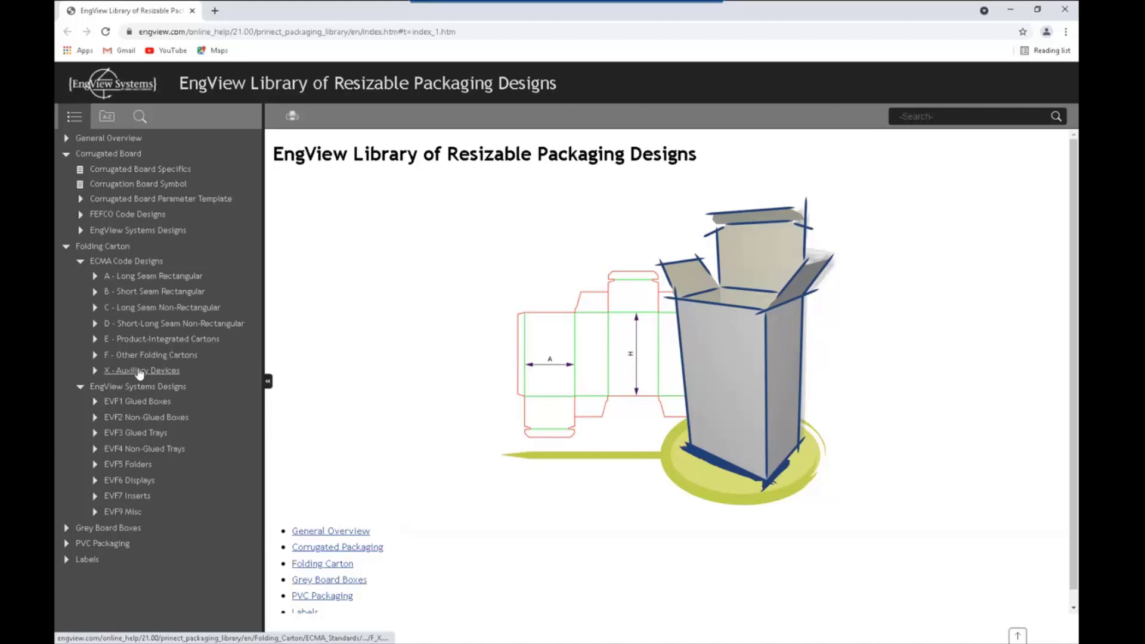
Open the EVF11001 Reverse Regular Tuck Lock page within EVF1 Glued Boxes, EVF11 Rectangular, EVF110 Tuck Lock - Tuck Lock
{"action": "left_click", "coordinate": [137, 404]}
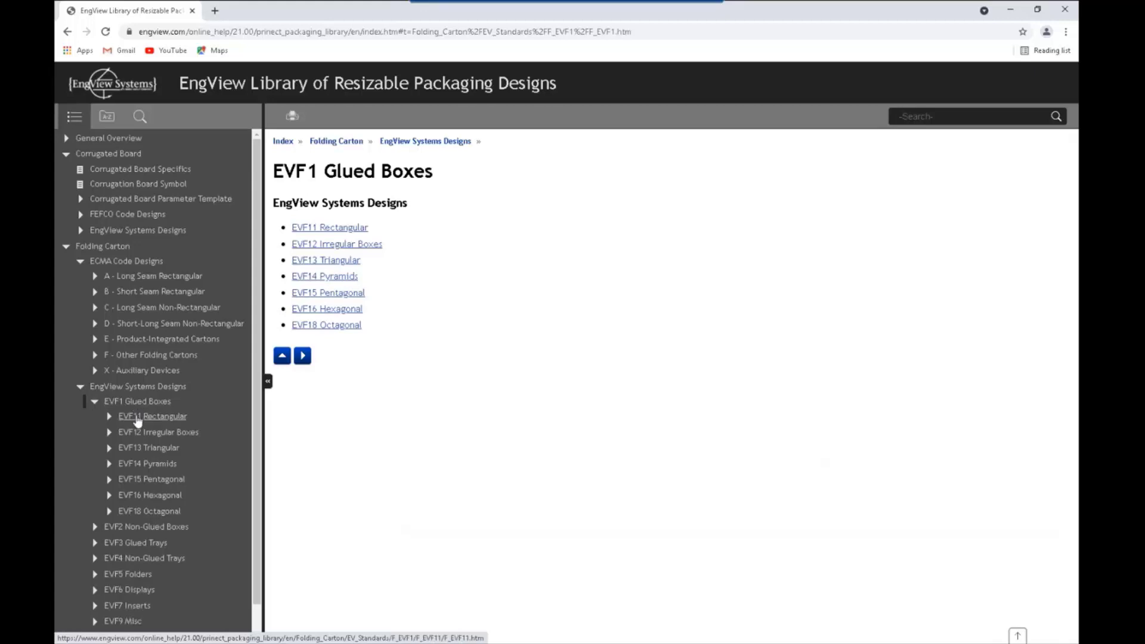
{"action": "left_click", "coordinate": [140, 416]}
{"action": "left_click", "coordinate": [157, 431]}
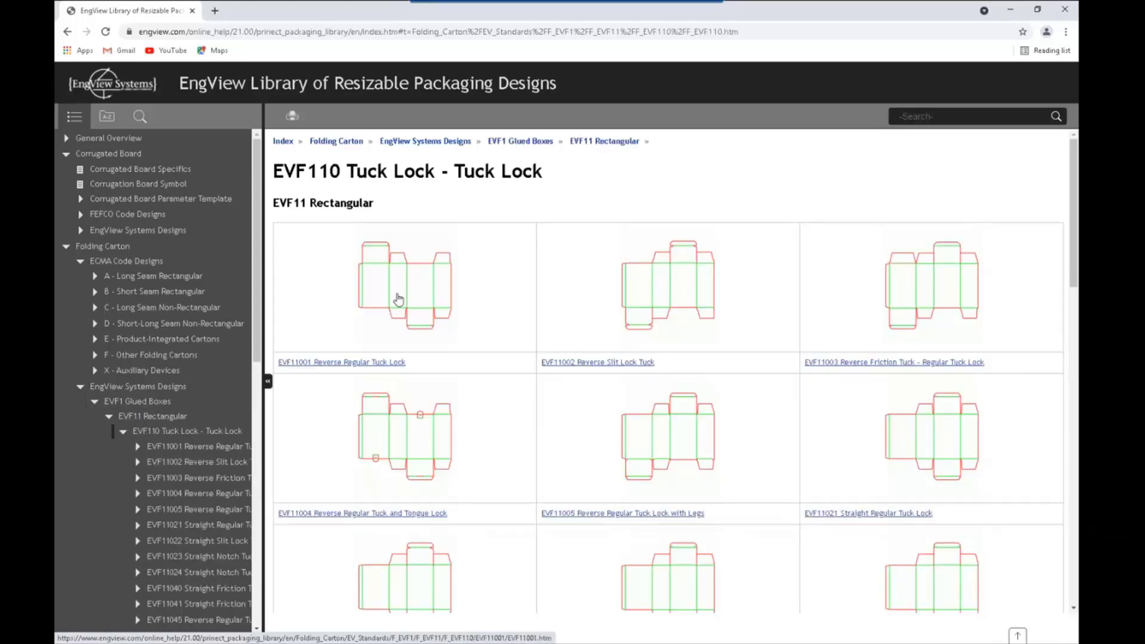
{"action": "left_click", "coordinate": [399, 300]}
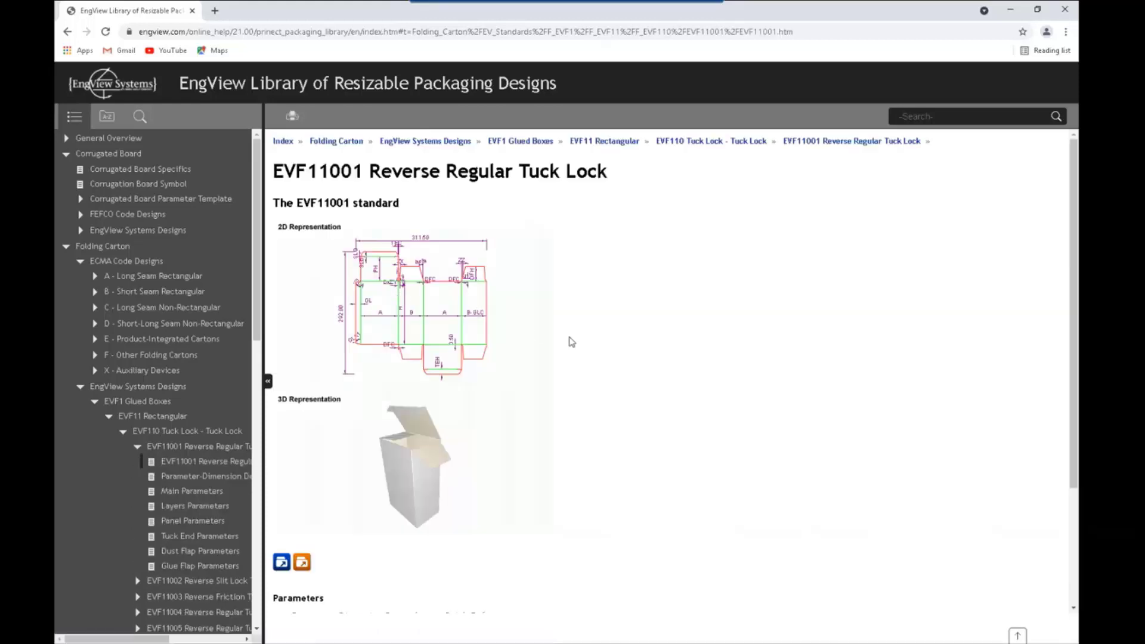
Open the EVF11001 design from its library page in Prinect Package Designer and maximize its document window
{"action": "scroll", "coordinate": [567, 462], "scroll_direction": "down", "scroll_amount": 2}
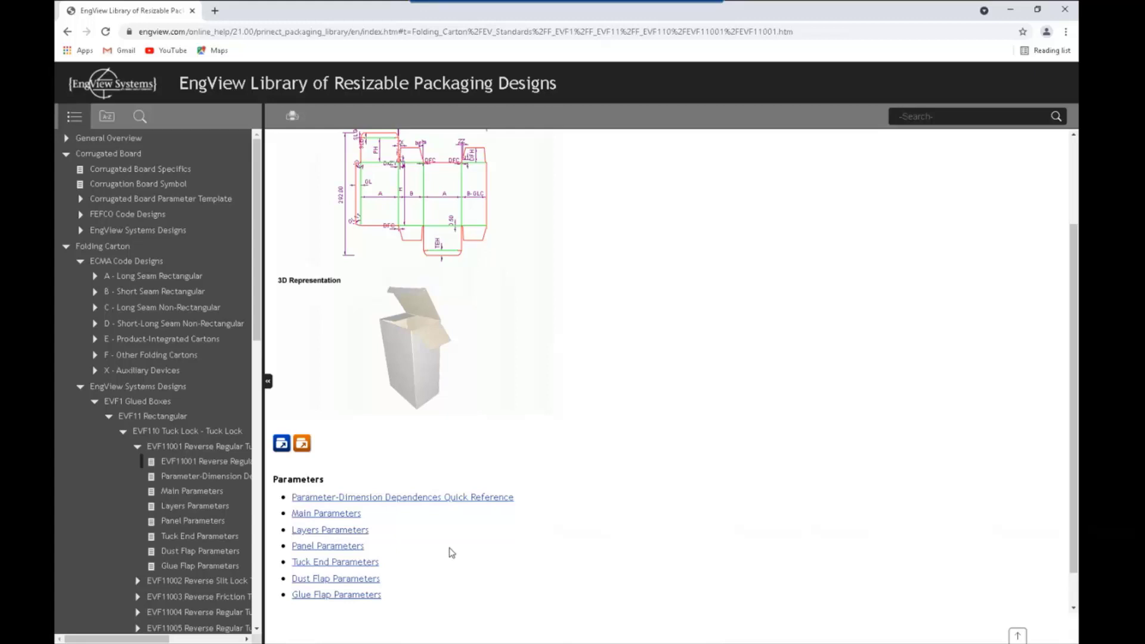
{"action": "scroll", "coordinate": [450, 552], "scroll_direction": "up", "scroll_amount": 1}
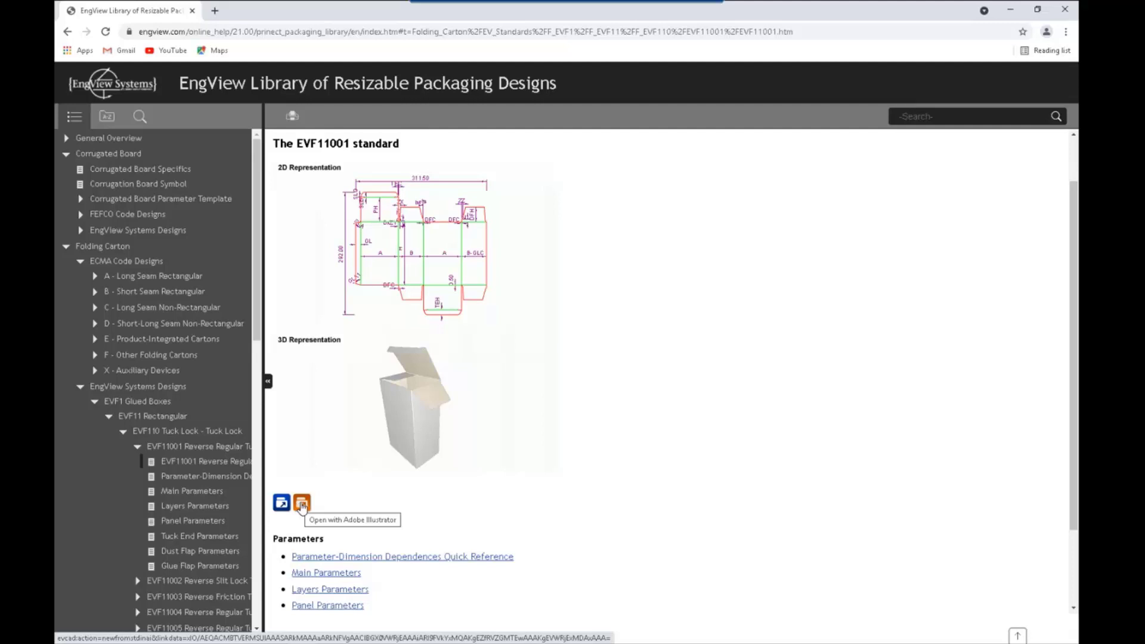
{"action": "left_click", "coordinate": [283, 507]}
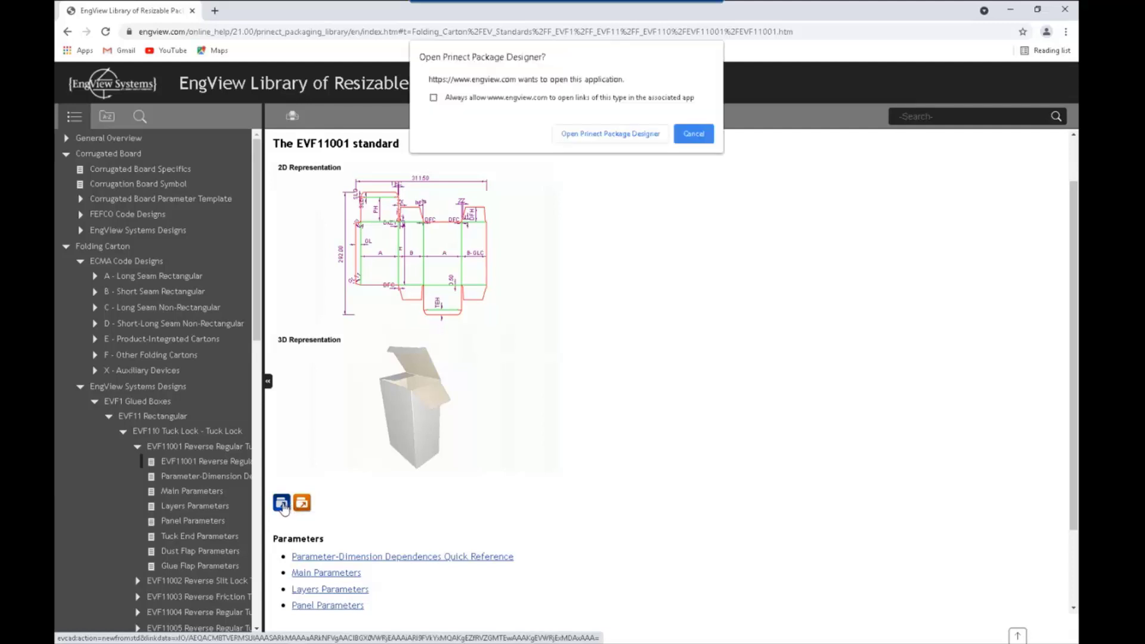
{"action": "left_click", "coordinate": [594, 135]}
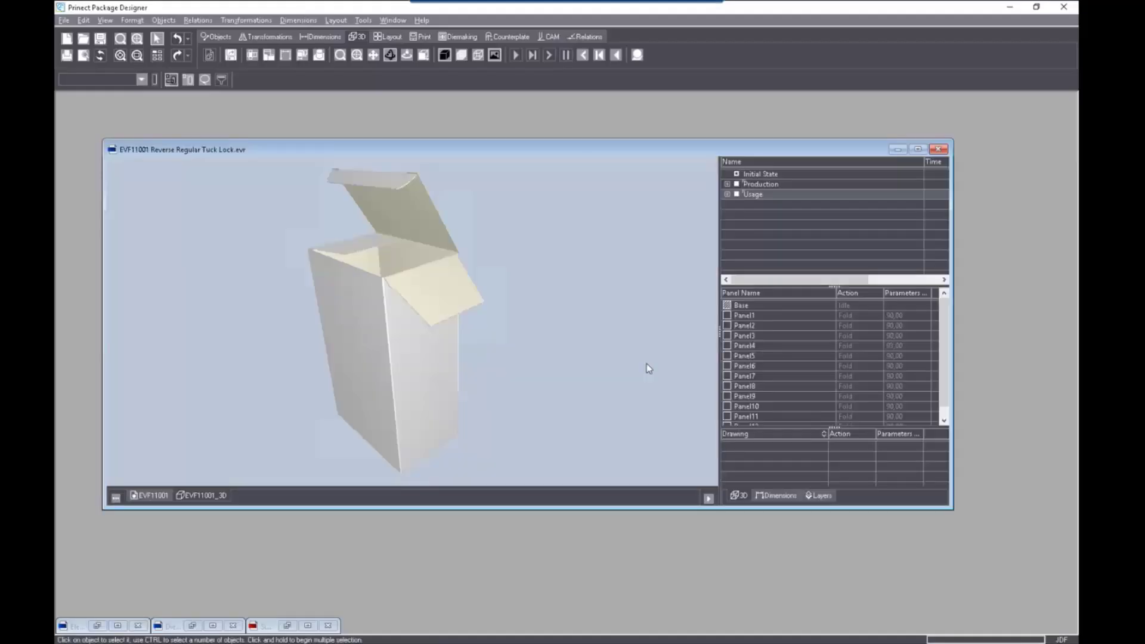
{"action": "double_click", "coordinate": [497, 150]}
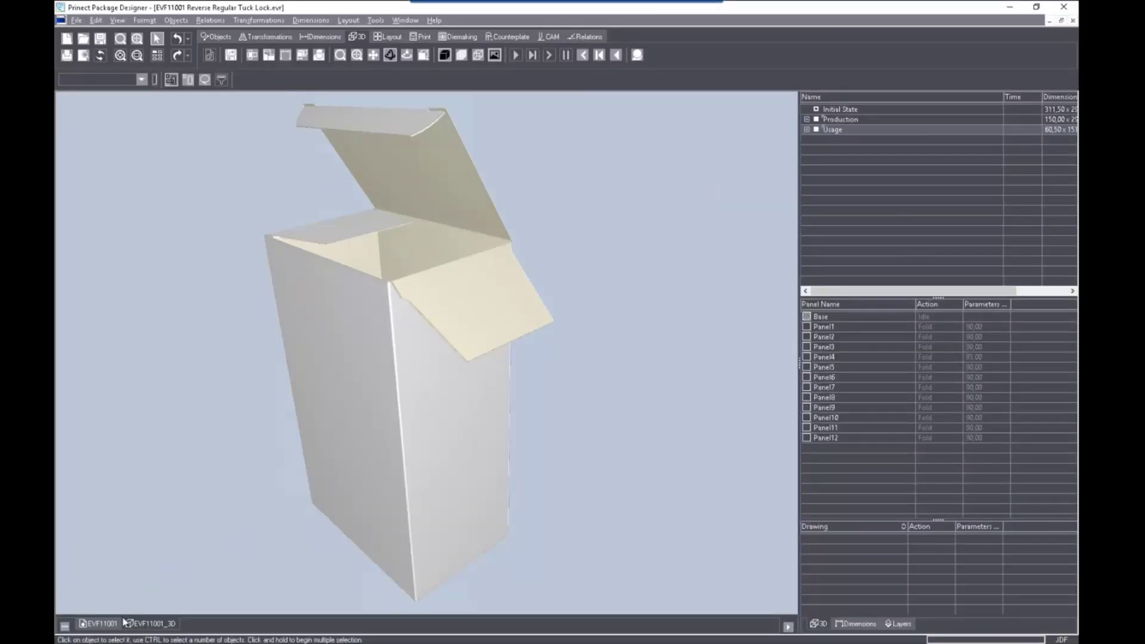
Show the EVF11001 2D drawing and examine the parameters belonging to its dust flaps
{"action": "left_click", "coordinate": [103, 624]}
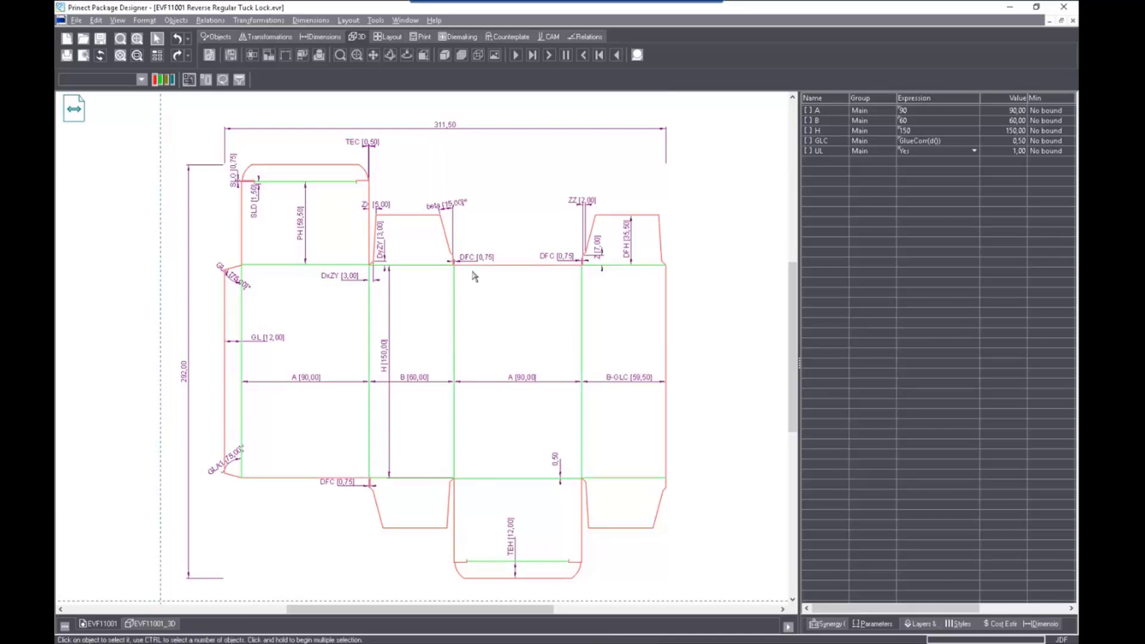
{"action": "left_click", "coordinate": [402, 216]}
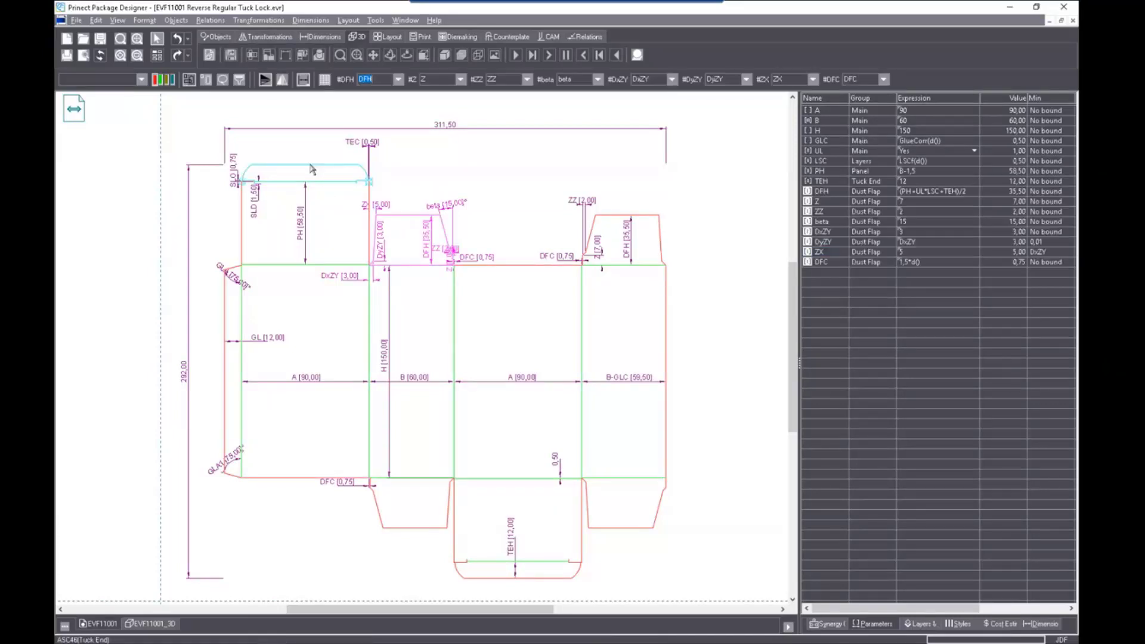
{"action": "left_click", "coordinate": [311, 169]}
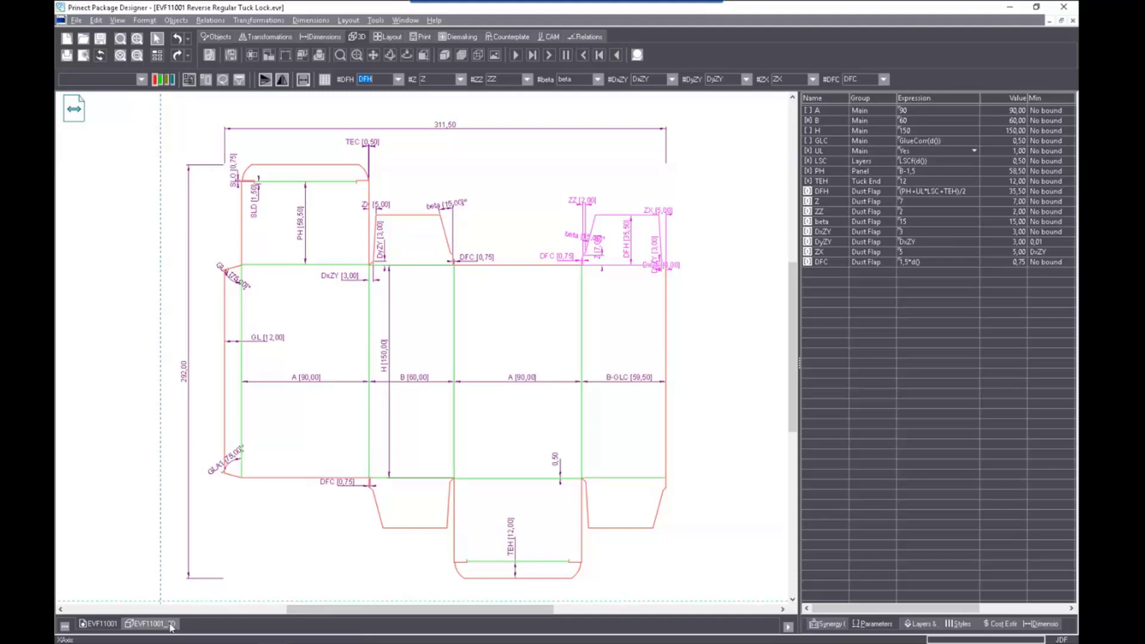
View the folded carton in 3D from a slightly rotated angle and return to the EVF11001 2D drawing
{"action": "left_click", "coordinate": [150, 624]}
{"action": "mouse_move", "coordinate": [431, 423]}
{"action": "middle_mouse_down"}
{"action": "mouse_move", "coordinate": [378, 469]}
{"action": "mouse_move", "coordinate": [462, 400]}
{"action": "mouse_move", "coordinate": [401, 414]}
{"action": "mouse_move", "coordinate": [417, 431]}
{"action": "middle_mouse_up"}
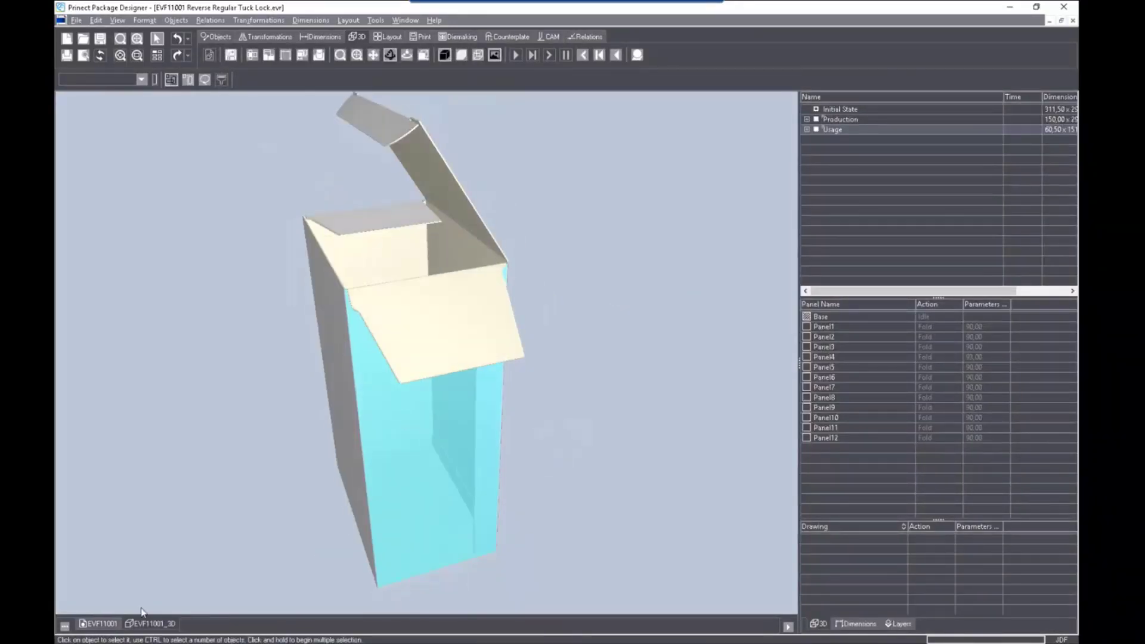
{"action": "left_click", "coordinate": [99, 623]}
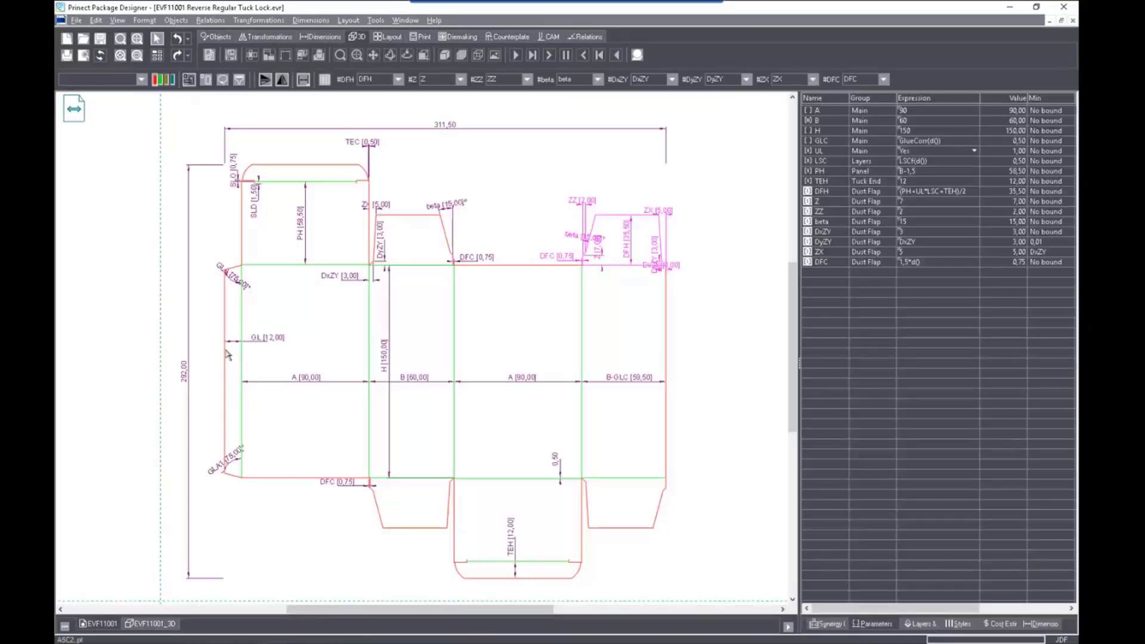
Examine the EVF110 resizable designs offered for a new project based on a resizable design, and cancel the project creation
{"action": "left_click", "coordinate": [67, 41]}
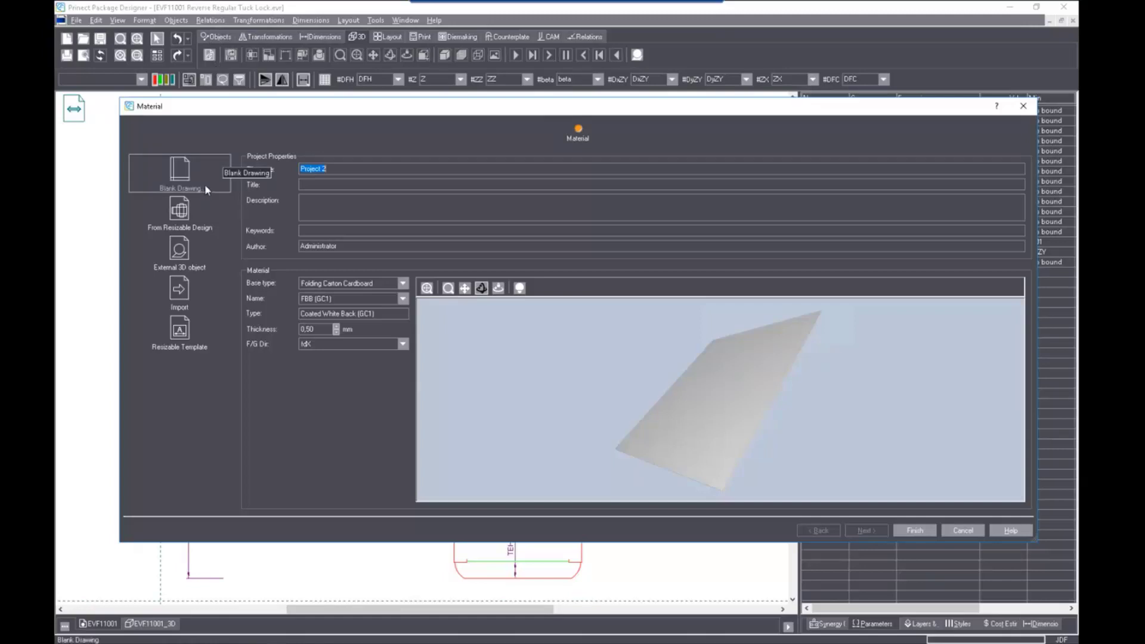
{"action": "left_click", "coordinate": [186, 218]}
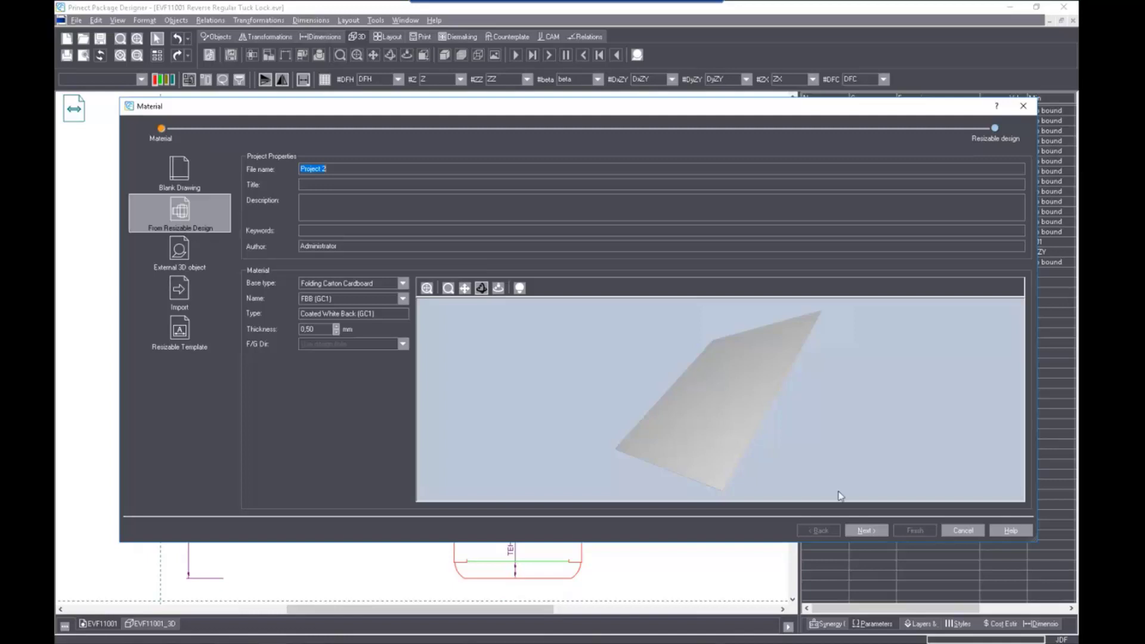
{"action": "left_click", "coordinate": [867, 530]}
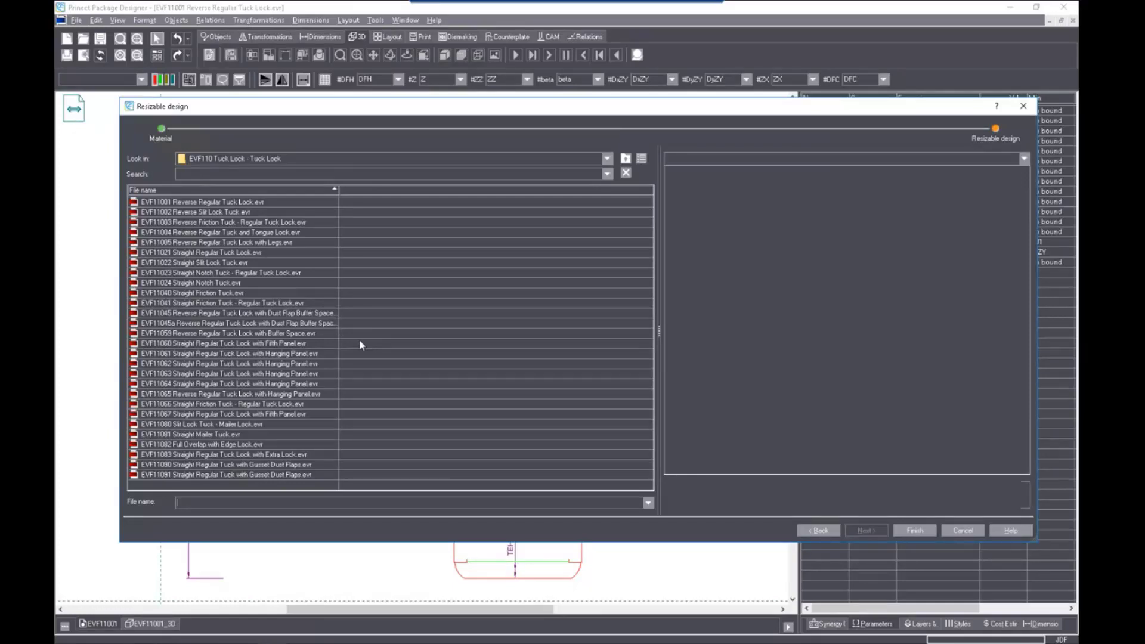
{"action": "left_click", "coordinate": [829, 532]}
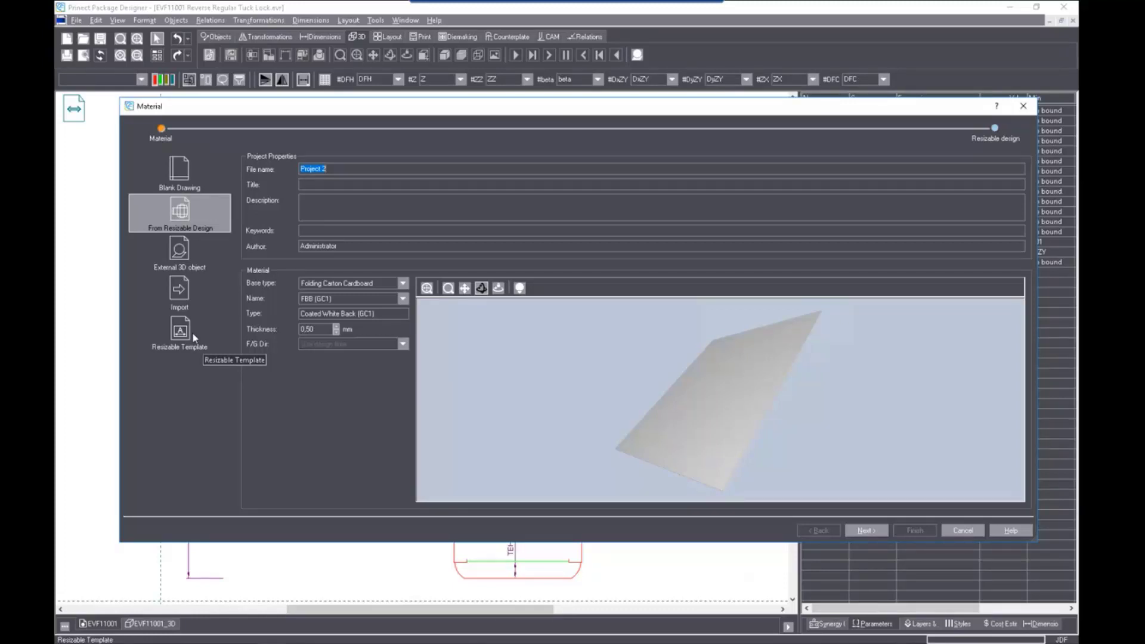
{"action": "left_click", "coordinate": [977, 534]}
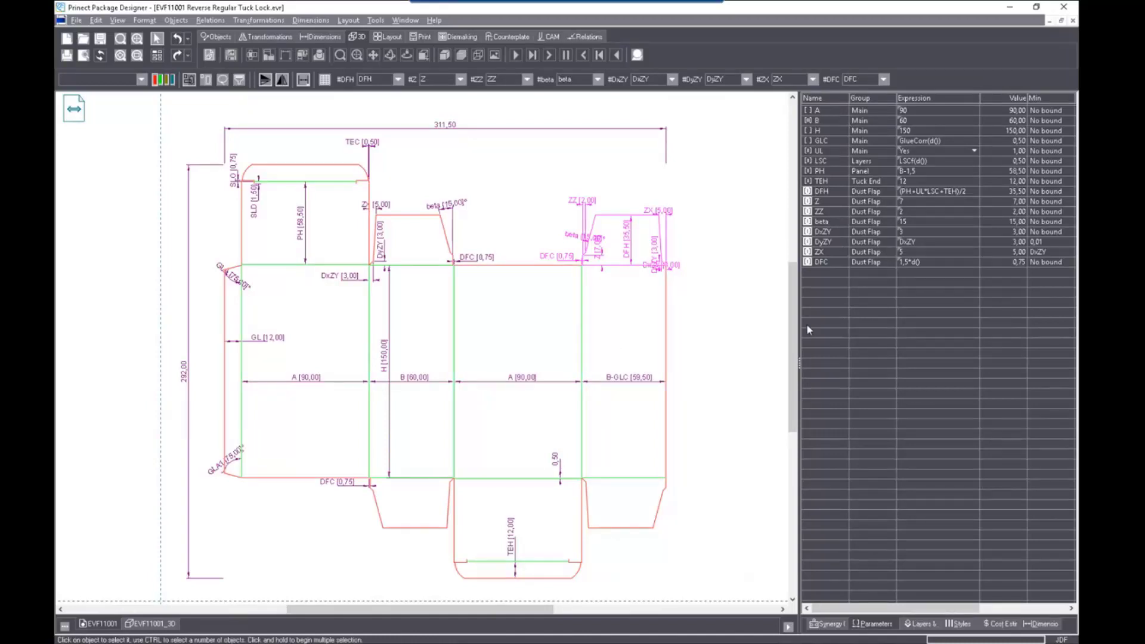
Clear the selection, widen the parameter table, and examine parameter A and the parameters of the upper dust flap and lid panel
{"action": "left_click", "coordinate": [744, 338]}
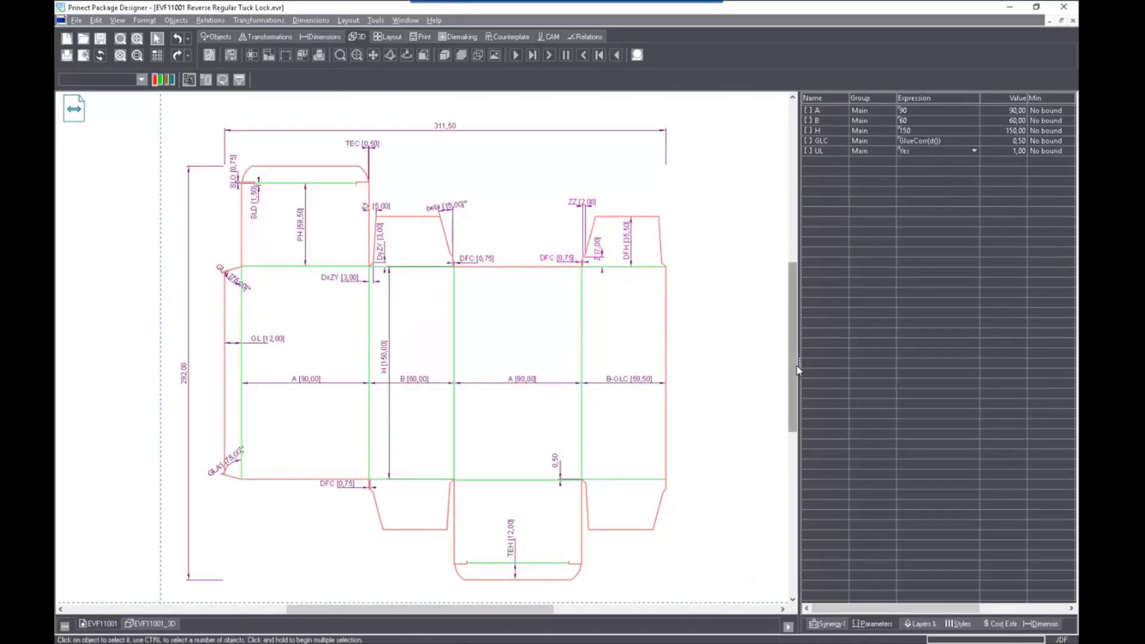
{"action": "left_click_drag", "start_coordinate": [799, 359], "coordinate": [728, 370]}
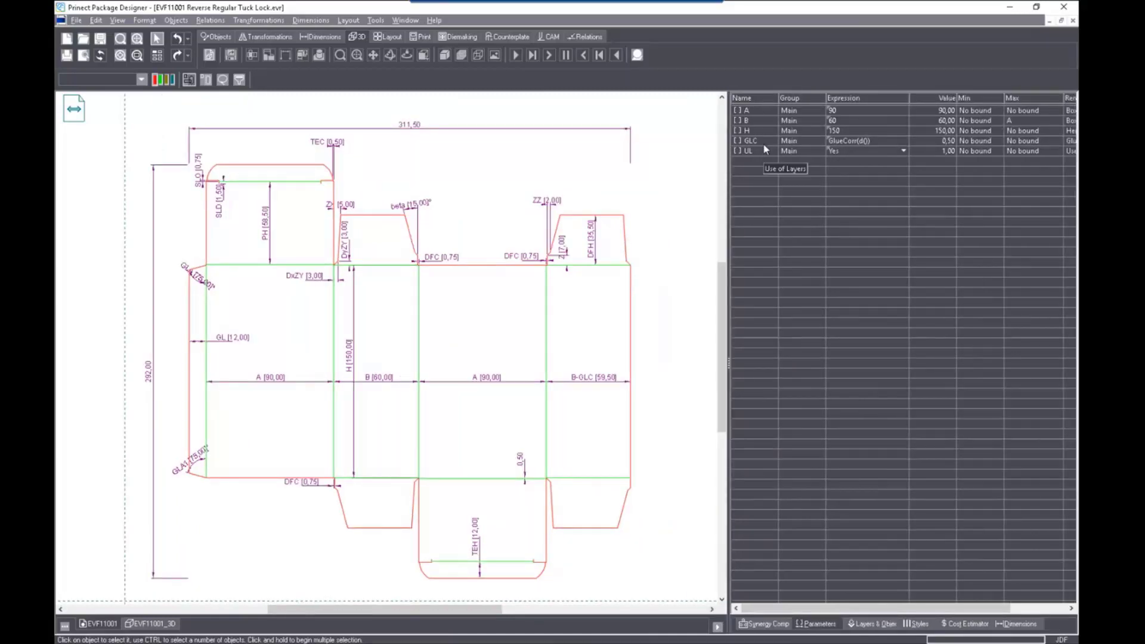
{"action": "left_click", "coordinate": [760, 110]}
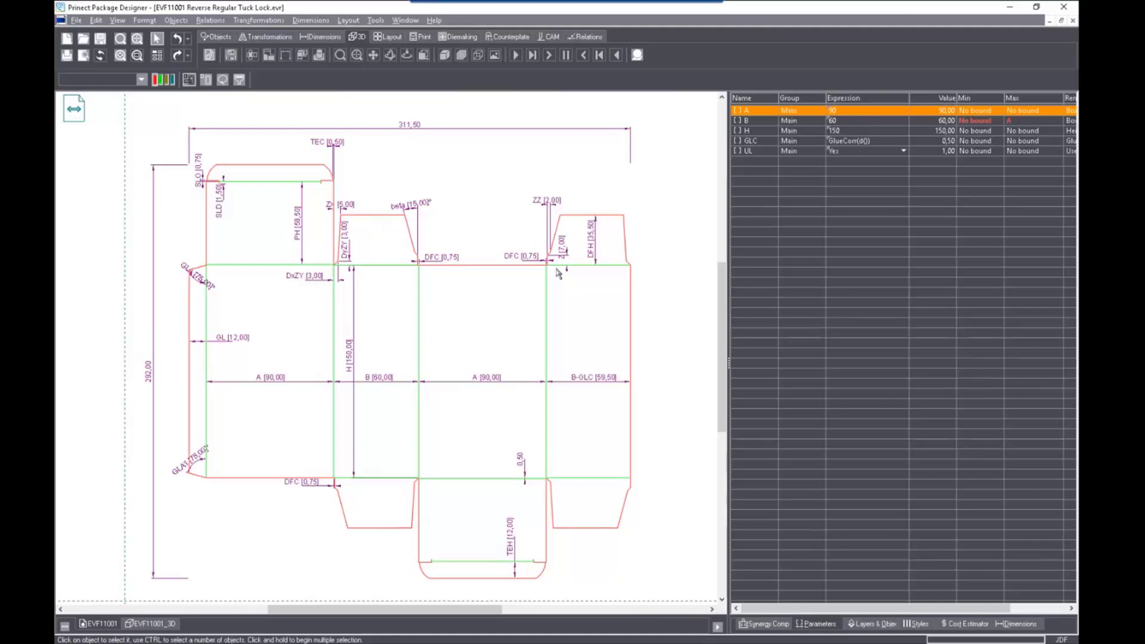
{"action": "left_click", "coordinate": [374, 220]}
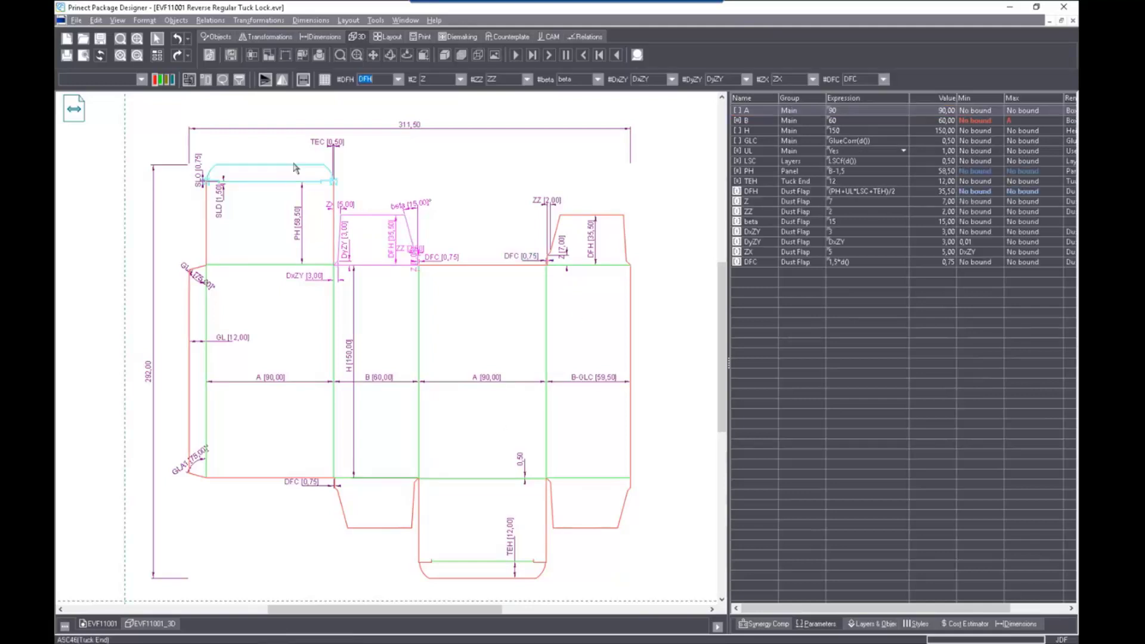
{"action": "left_click", "coordinate": [205, 215]}
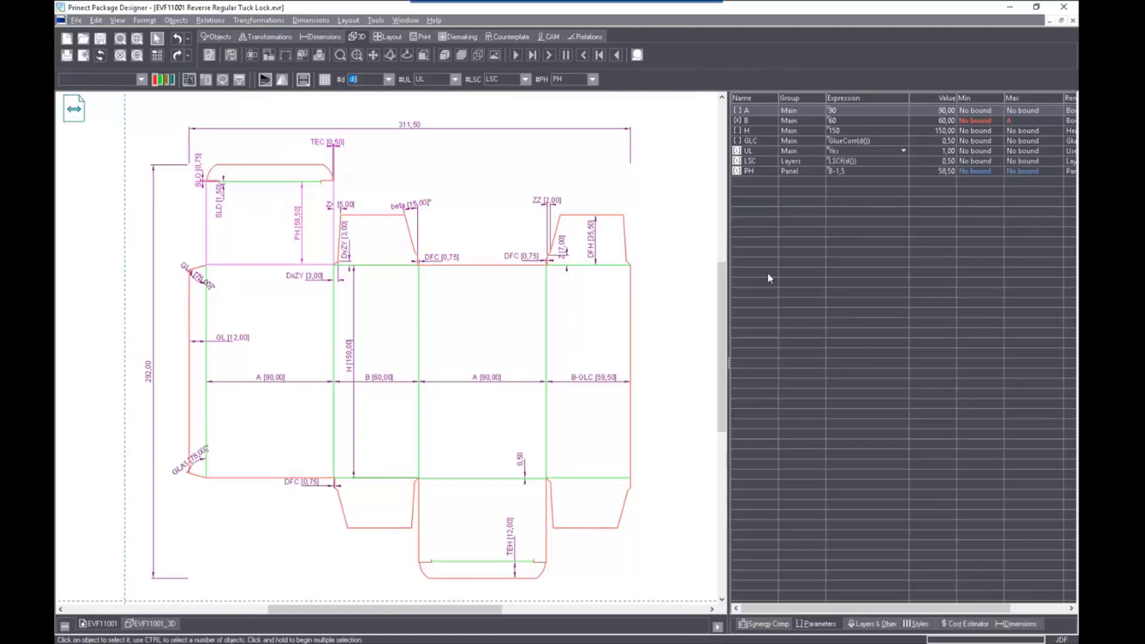
Manage the parameter groups so that the Tuck End group is also shown in the parameter table
{"action": "right_click", "coordinate": [763, 239]}
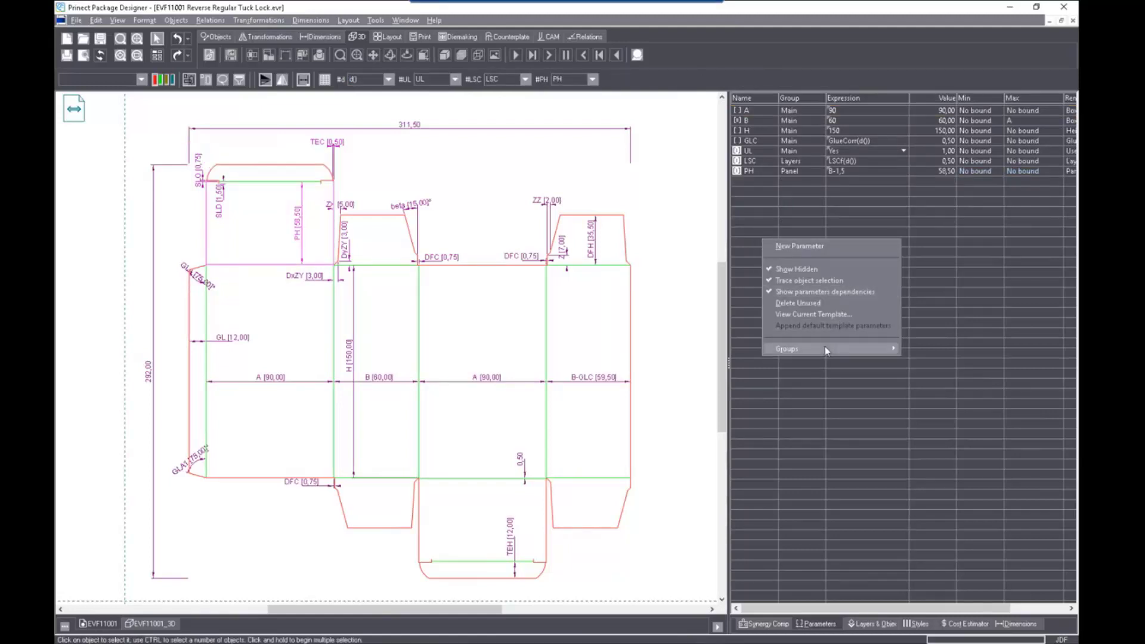
{"action": "mouse_move", "coordinate": [894, 349]}
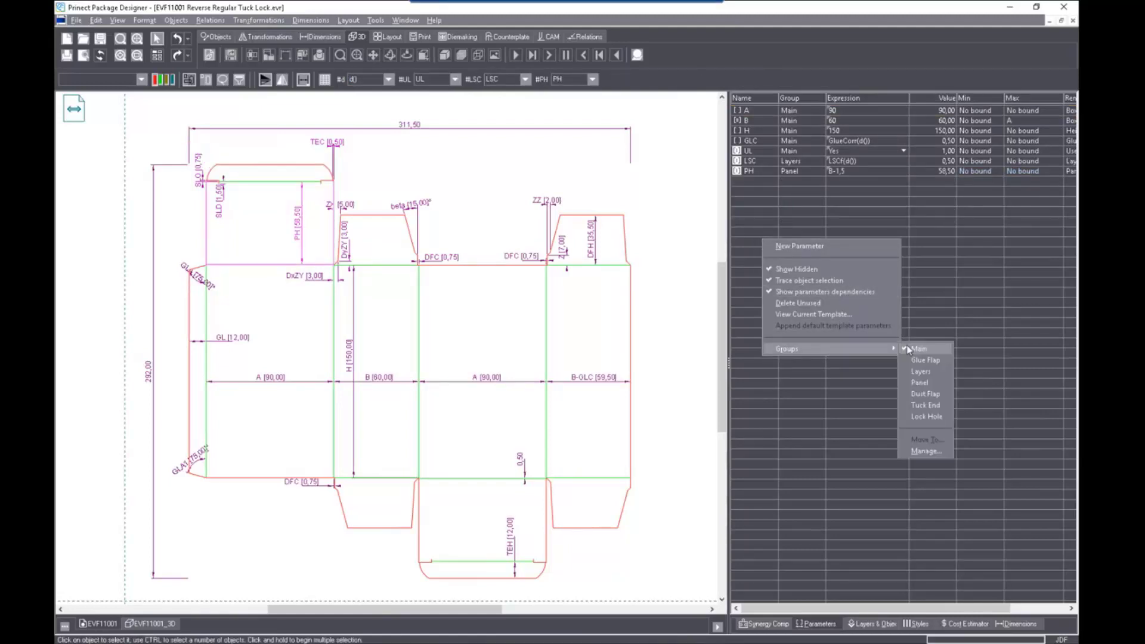
{"action": "left_click", "coordinate": [927, 452]}
{"action": "left_click", "coordinate": [614, 323]}
{"action": "left_click", "coordinate": [615, 351]}
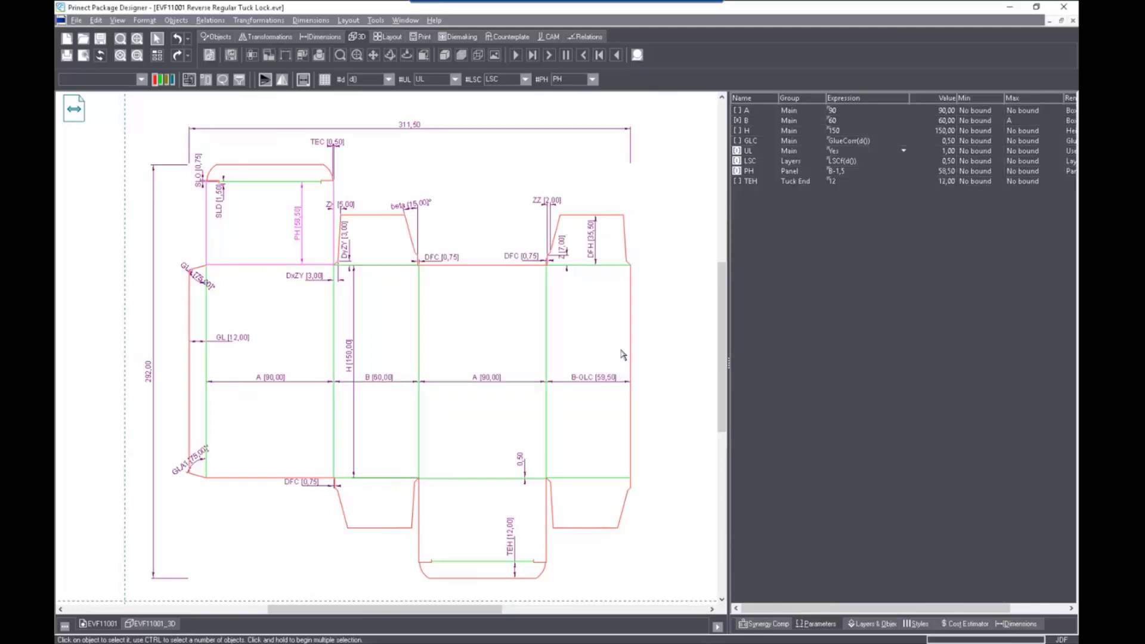
Highlight dust flap parameter ZZ in the parameter table, and set main parameter A to 80
{"action": "left_click", "coordinate": [753, 213]}
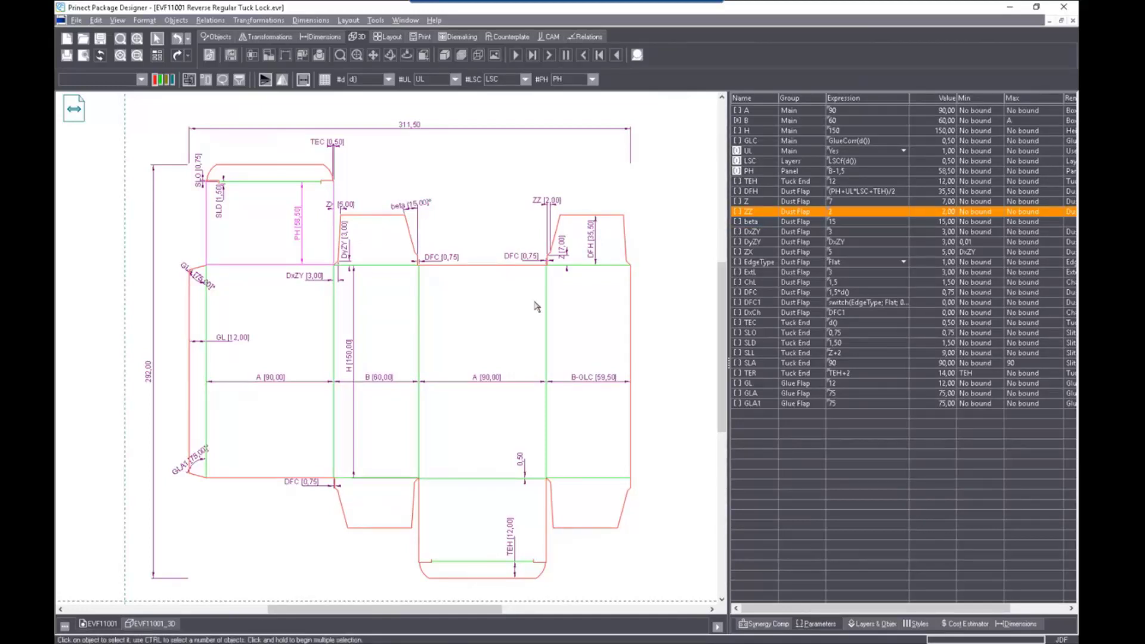
{"action": "left_click", "coordinate": [758, 110]}
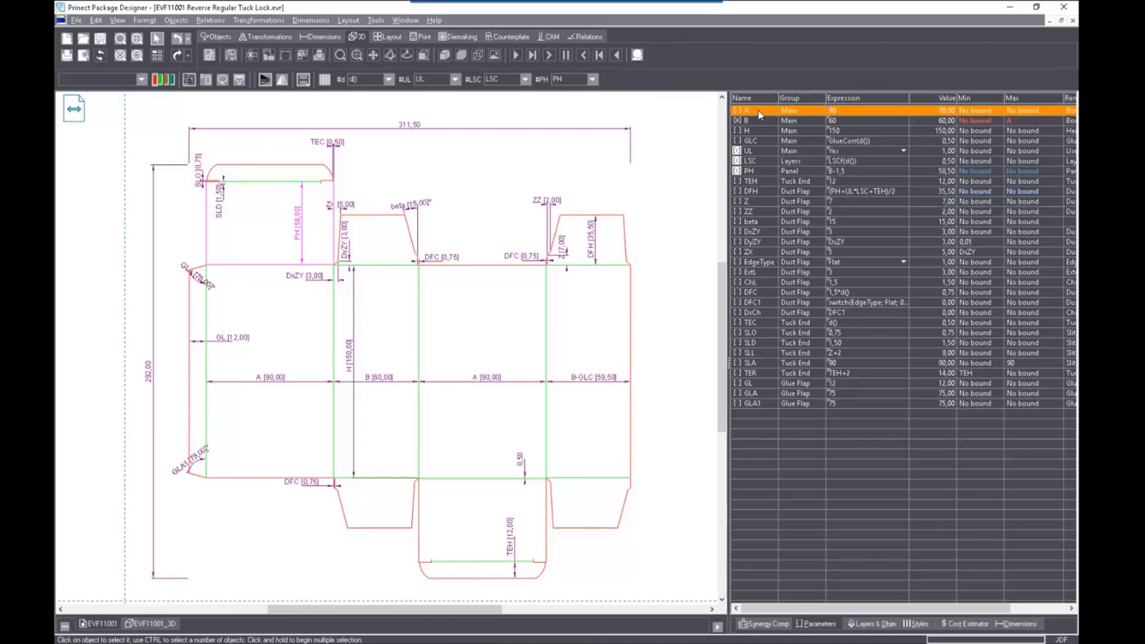
{"action": "left_click", "coordinate": [847, 111]}
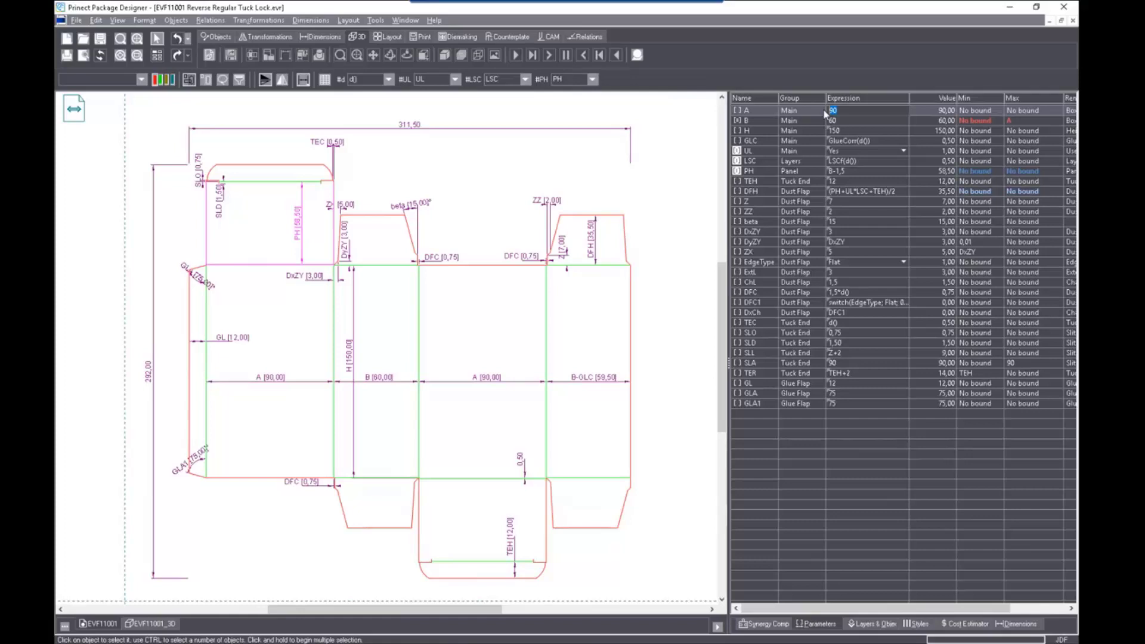
{"action": "type", "text": "8"}
{"action": "key", "text": "Return"}
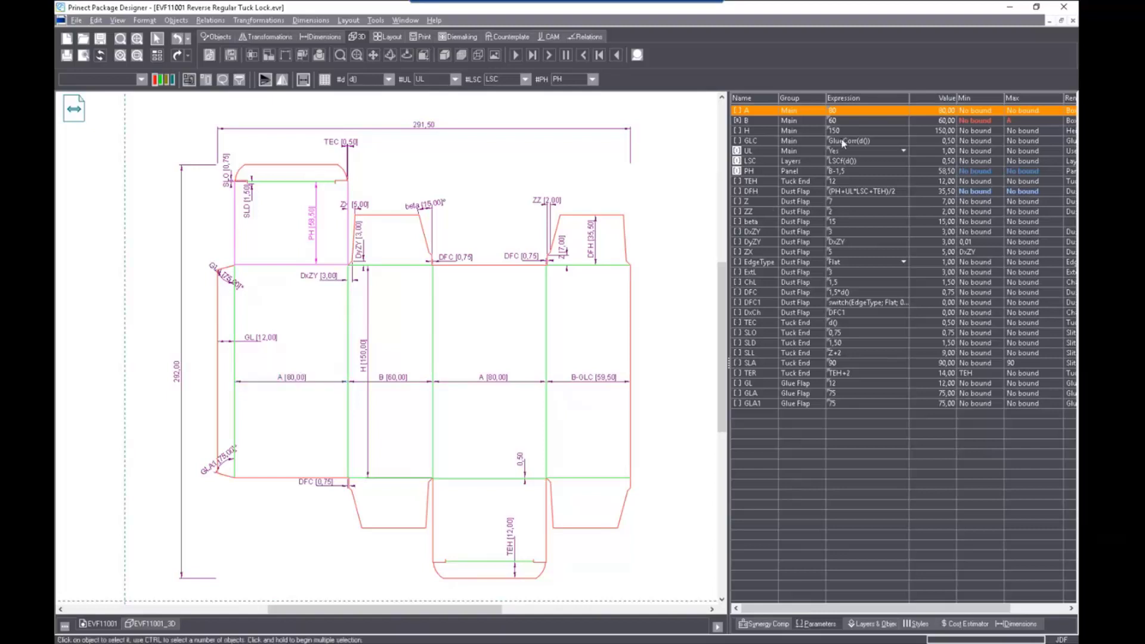
Set main parameter B to 40 and the height parameter H to 107,5
{"action": "left_click", "coordinate": [849, 119]}
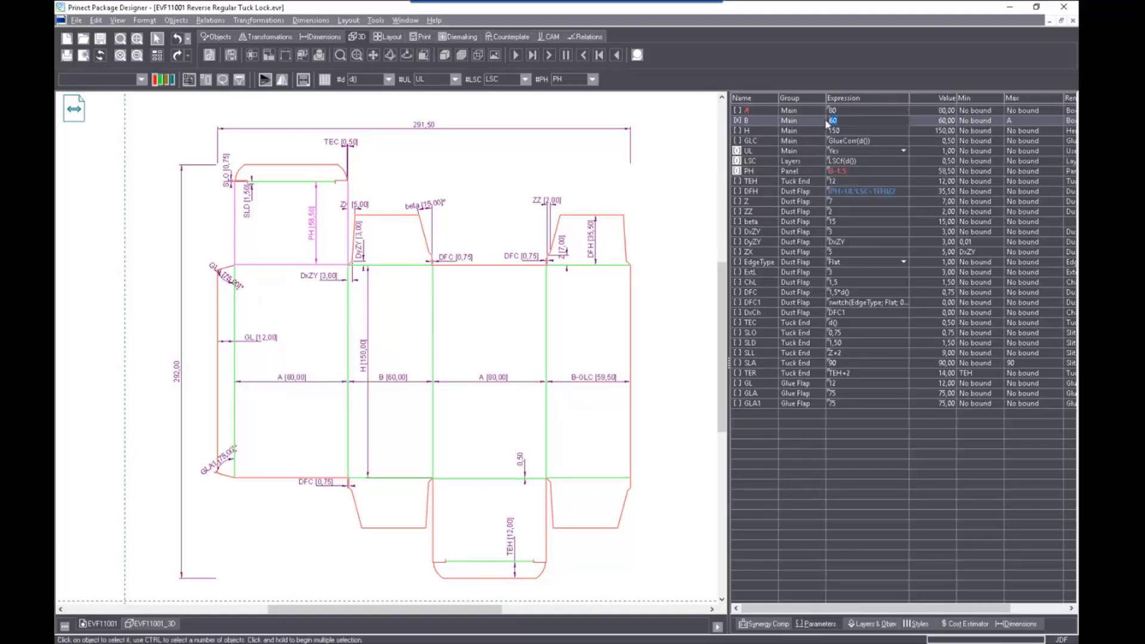
{"action": "type", "text": "40"}
{"action": "left_click", "coordinate": [827, 123]}
{"action": "left_click", "coordinate": [872, 131]}
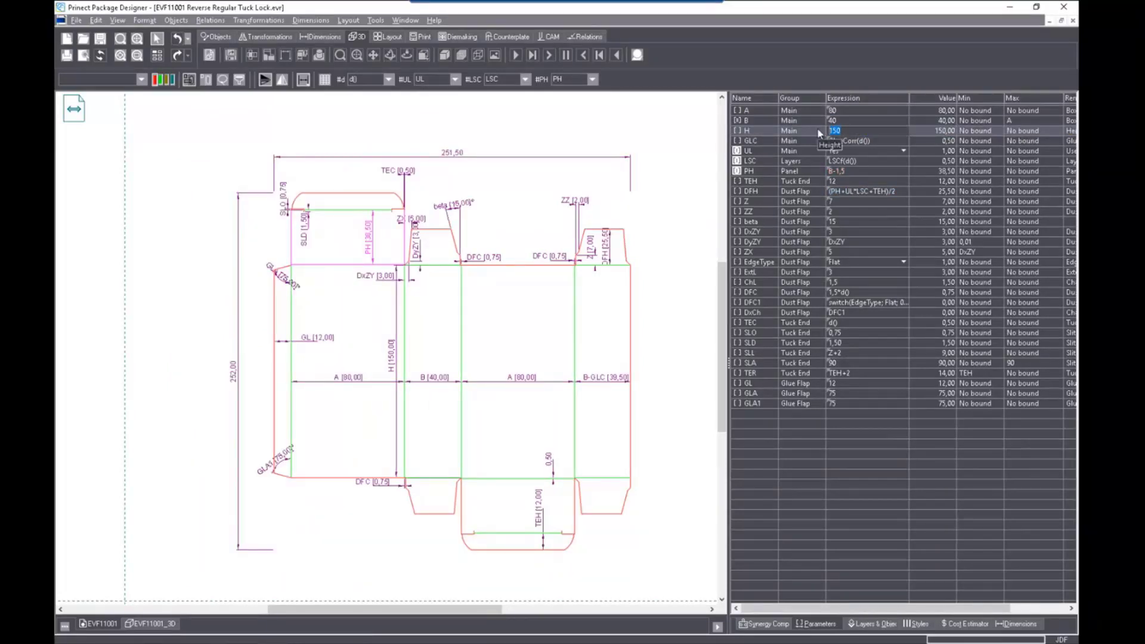
{"action": "type", "text": "107,"}
{"action": "left_click", "coordinate": [820, 132]}
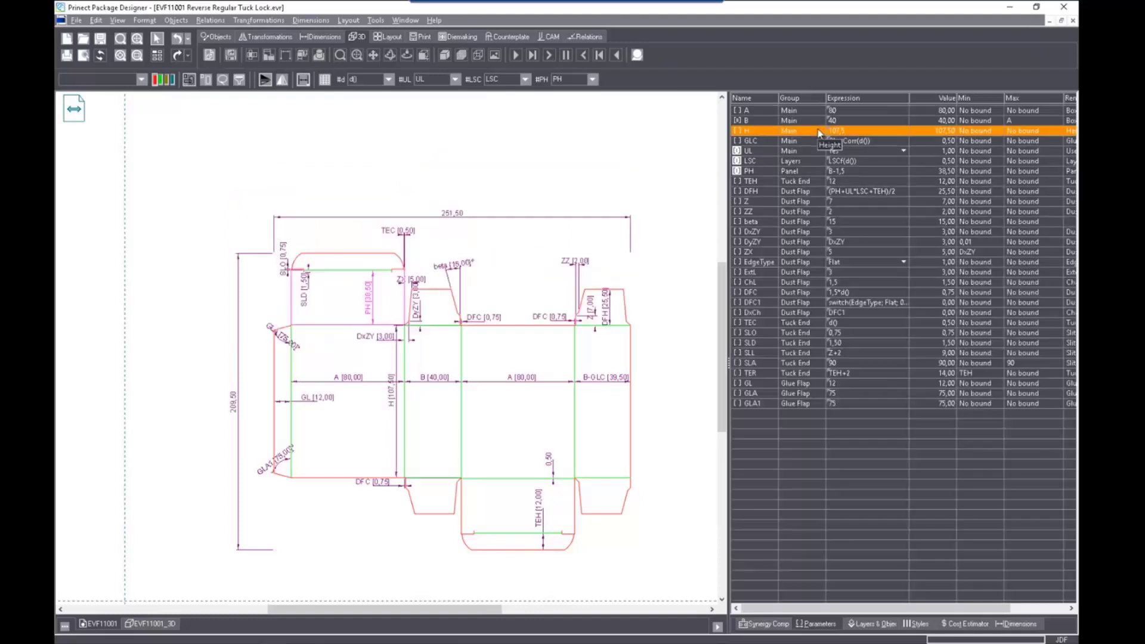
Hide all dimensions on the carton's 2D drawing
{"action": "right_click", "coordinate": [652, 354]}
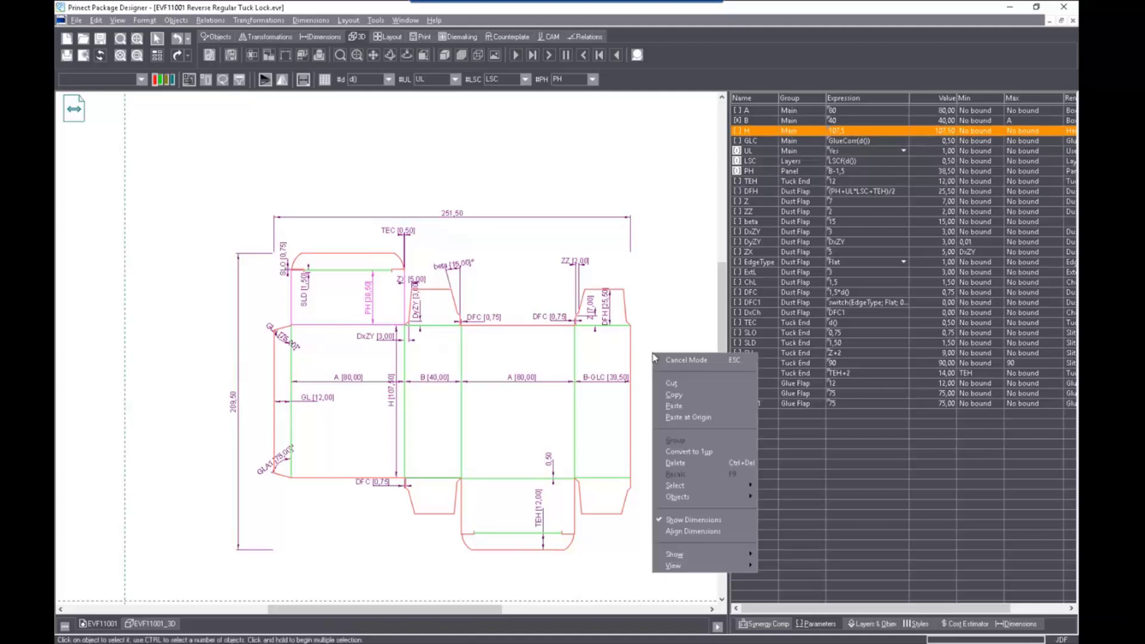
{"action": "left_click", "coordinate": [678, 521]}
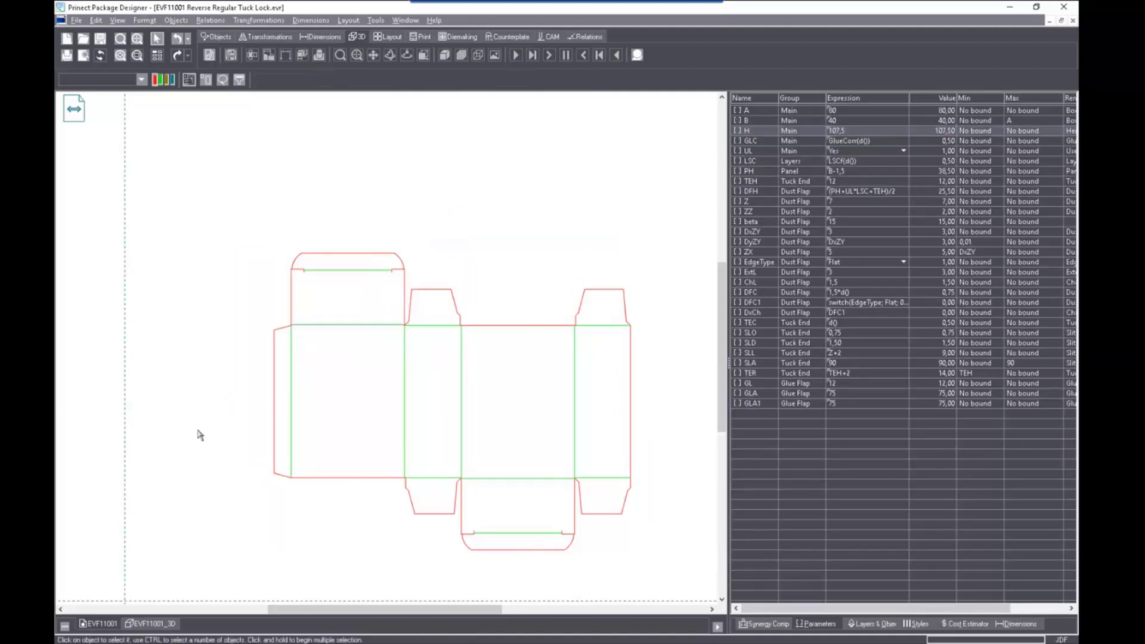
{"action": "left_click_drag", "start_coordinate": [438, 609], "coordinate": [450, 613]}
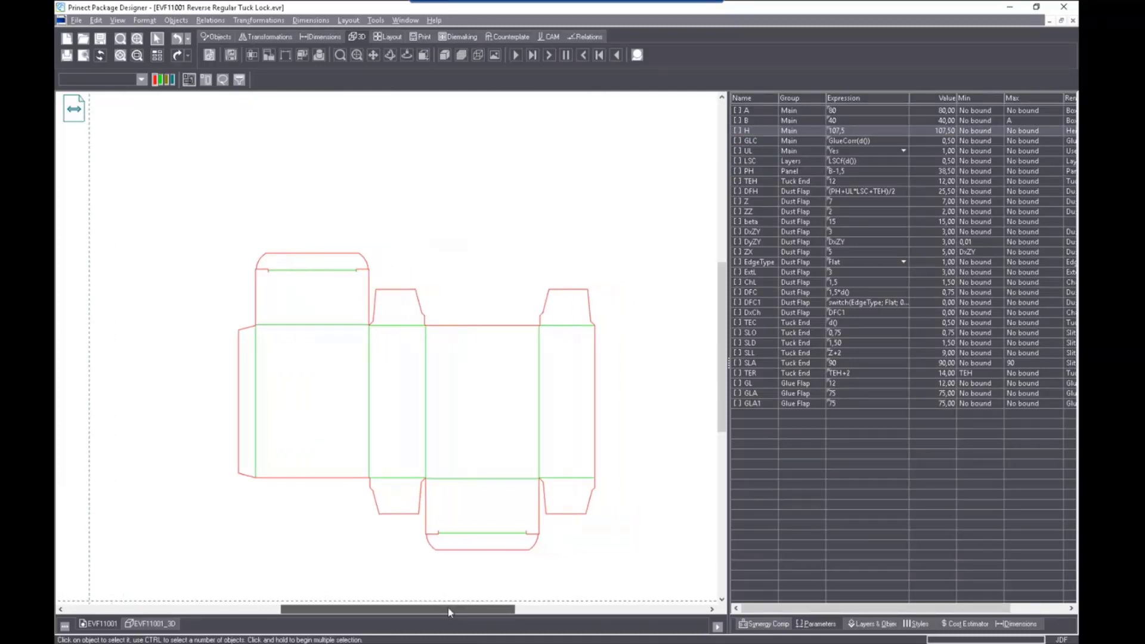
{"action": "scroll", "coordinate": [687, 407], "scroll_direction": "down", "scroll_amount": 1}
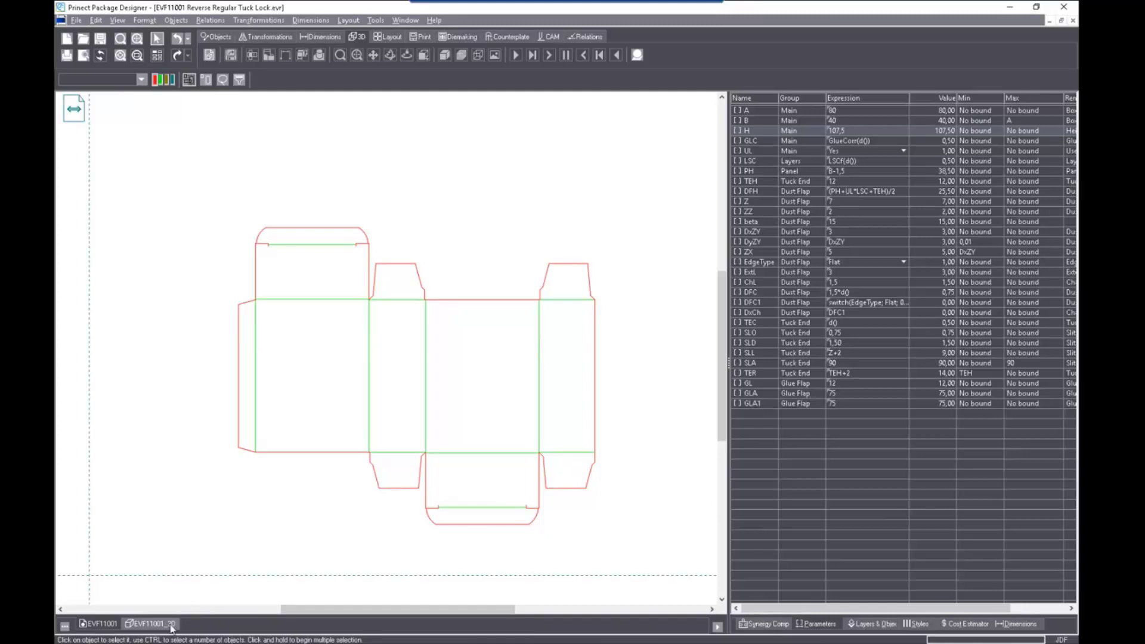
Show the 3D carton and rebuild it with the changed 2D dimensions, viewed from a rotated angle
{"action": "left_click", "coordinate": [150, 624]}
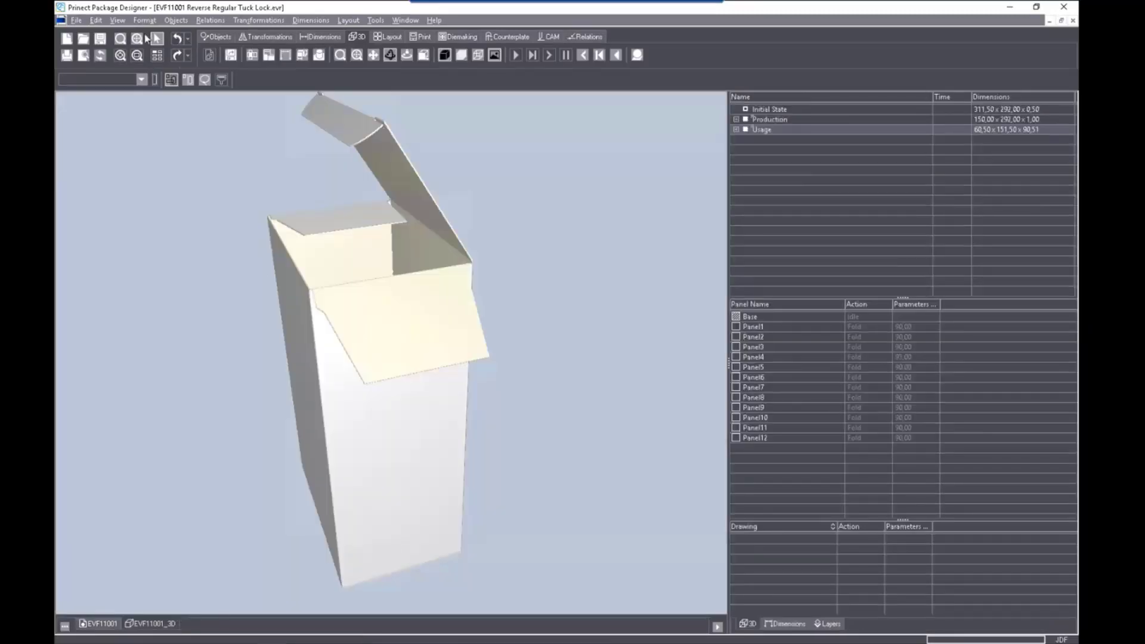
{"action": "left_click", "coordinate": [100, 58]}
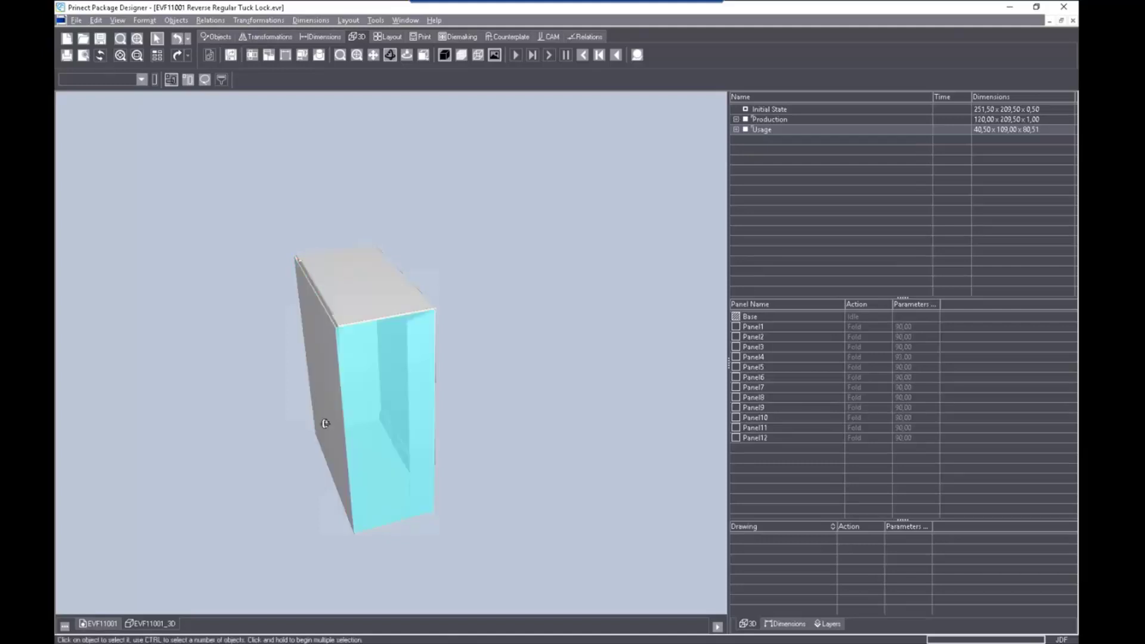
{"action": "mouse_move", "coordinate": [345, 421]}
{"action": "left_mouse_down"}
{"action": "mouse_move", "coordinate": [245, 393]}
{"action": "mouse_move", "coordinate": [485, 401]}
{"action": "left_mouse_up"}
Display the 3D carton as transparent, play its folding animation in reverse, and return to the EVF11001 2D drawing
{"action": "left_click", "coordinate": [461, 54]}
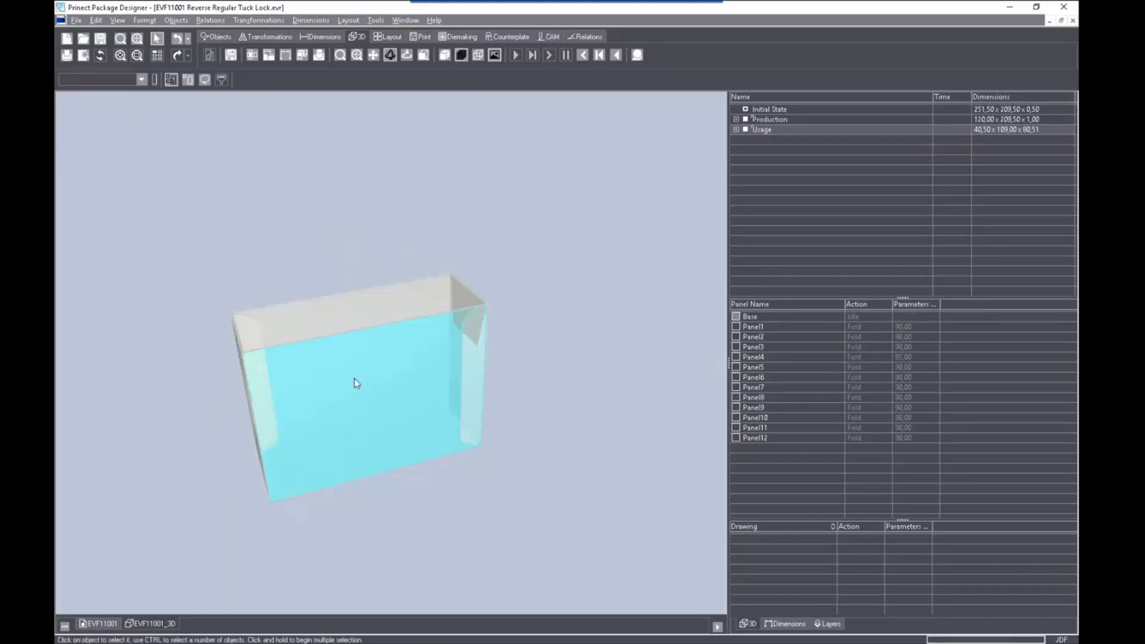
{"action": "left_click_drag", "start_coordinate": [355, 378], "coordinate": [255, 492]}
{"action": "left_click", "coordinate": [617, 56]}
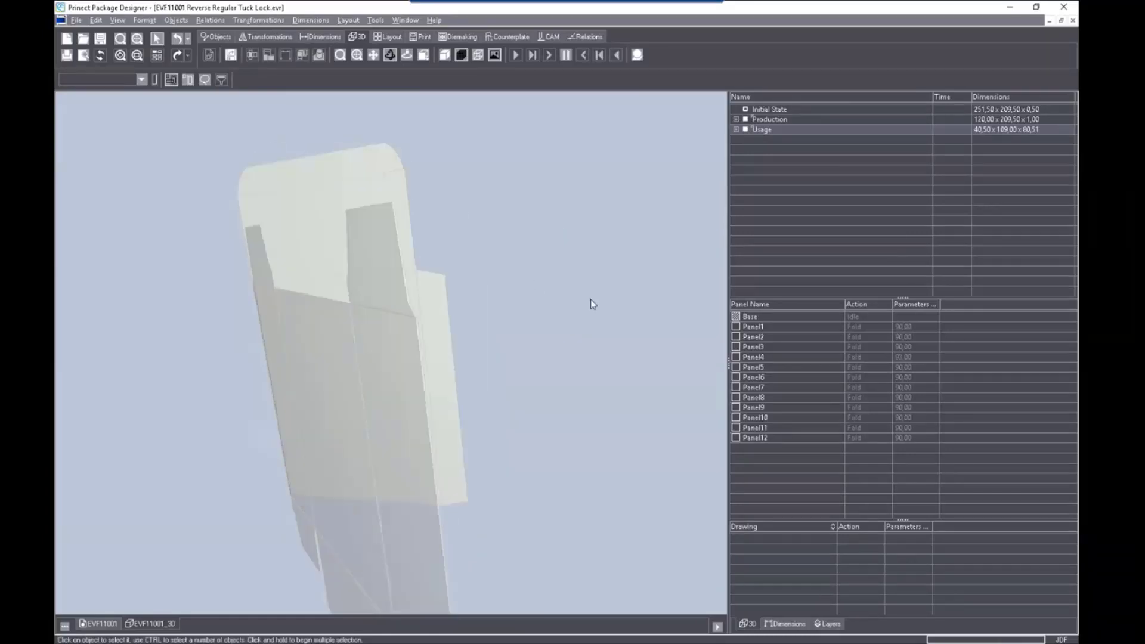
{"action": "left_click", "coordinate": [100, 624]}
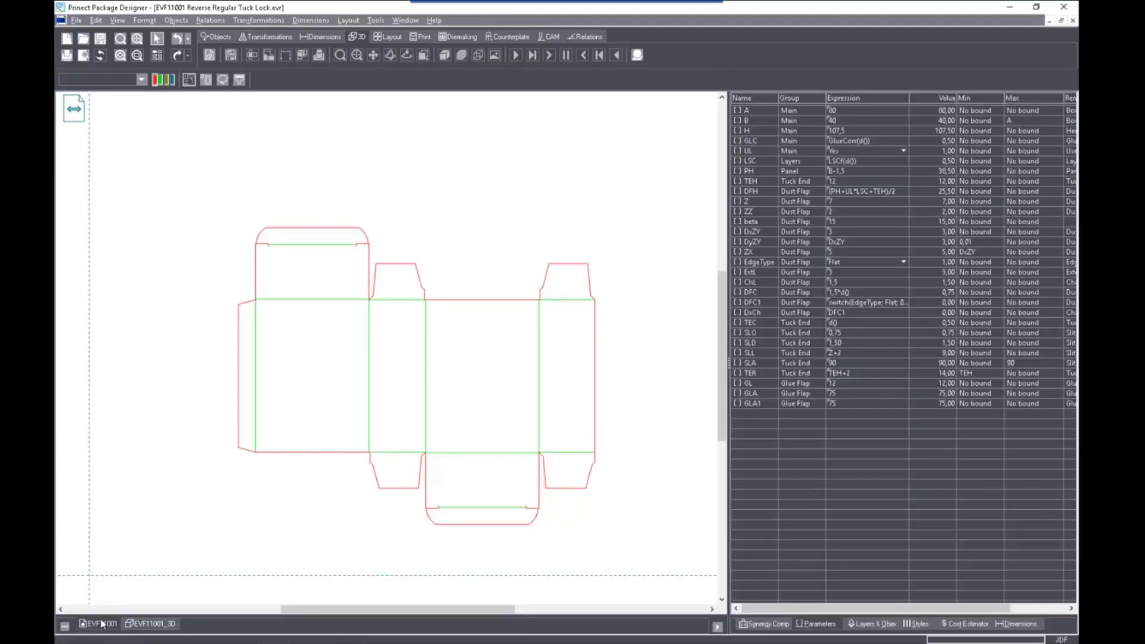
Show the Synergy Components library and select the tuck flap at the upper end of the carton
{"action": "scroll", "coordinate": [672, 411], "scroll_direction": "down", "scroll_amount": 1}
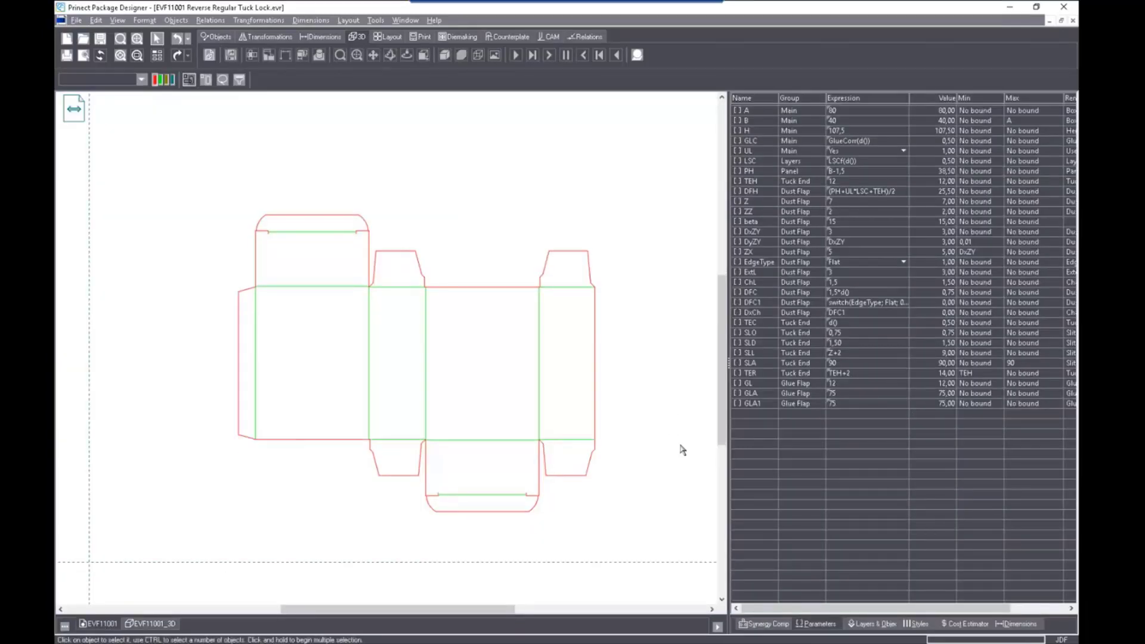
{"action": "left_click", "coordinate": [759, 625]}
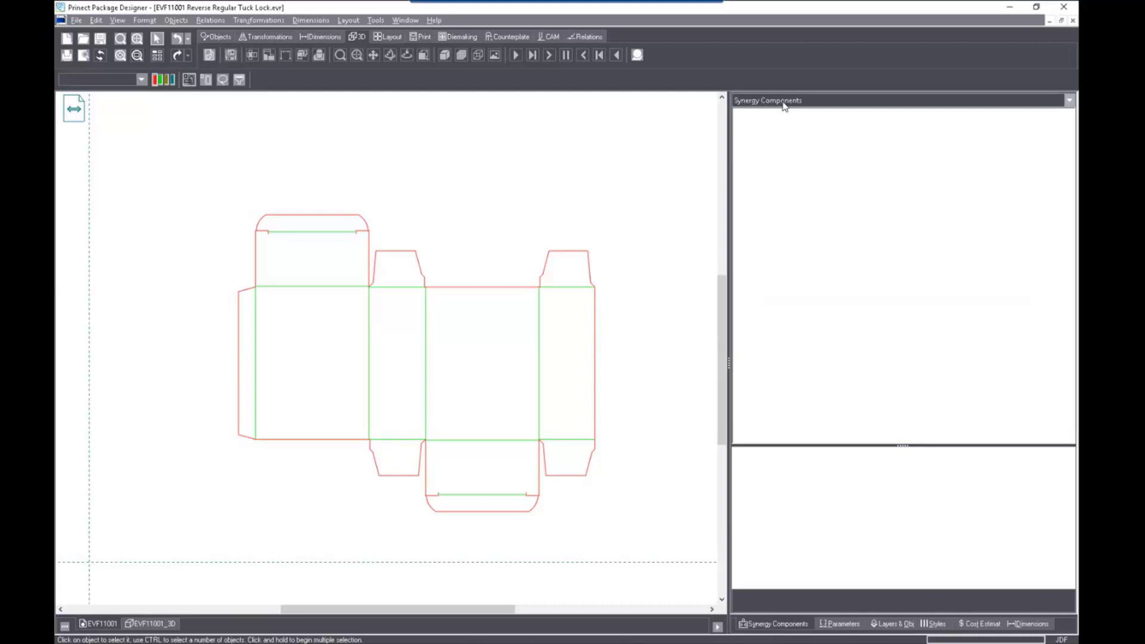
{"action": "left_click", "coordinate": [326, 216]}
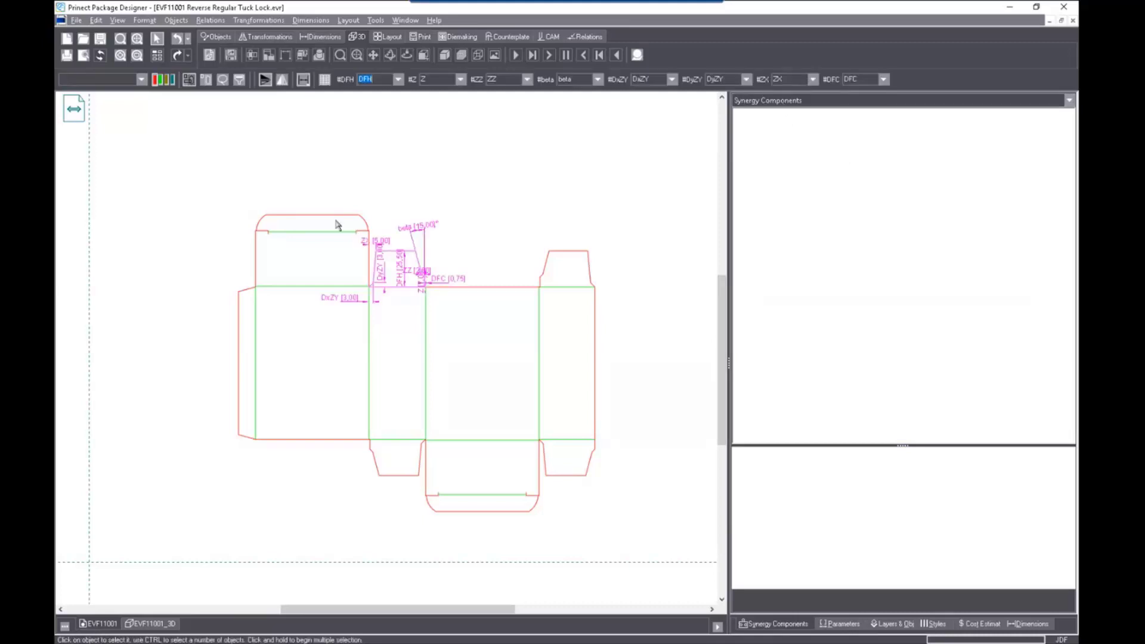
{"action": "left_click", "coordinate": [324, 215]}
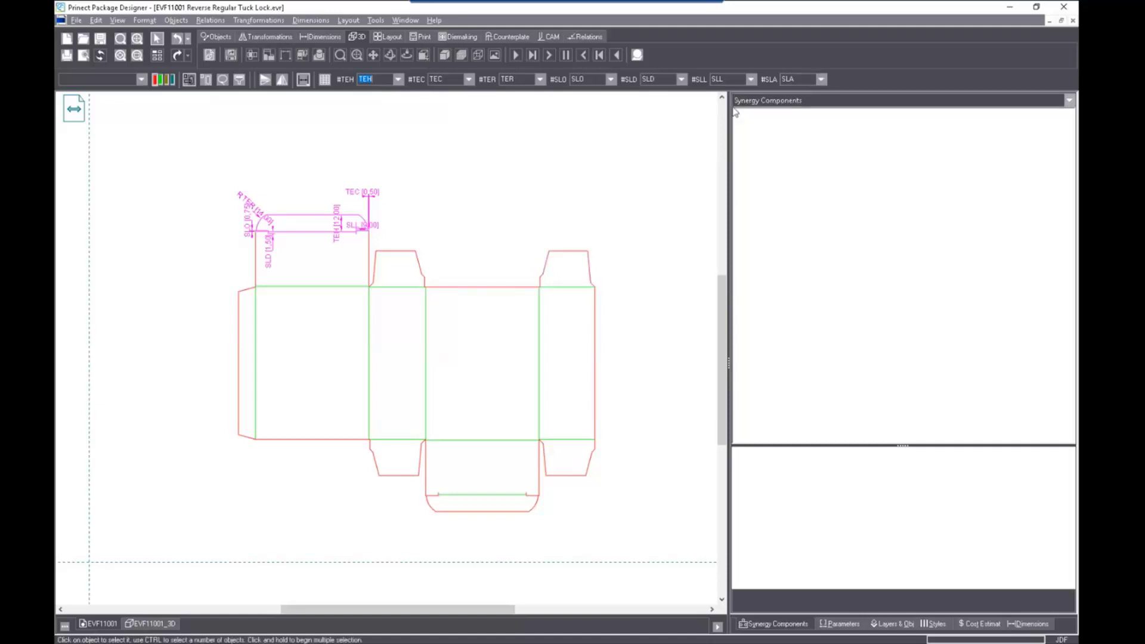
Browse the Bases category of the Synergy Components and preview the 05 Five Panels base
{"action": "left_click", "coordinate": [781, 103]}
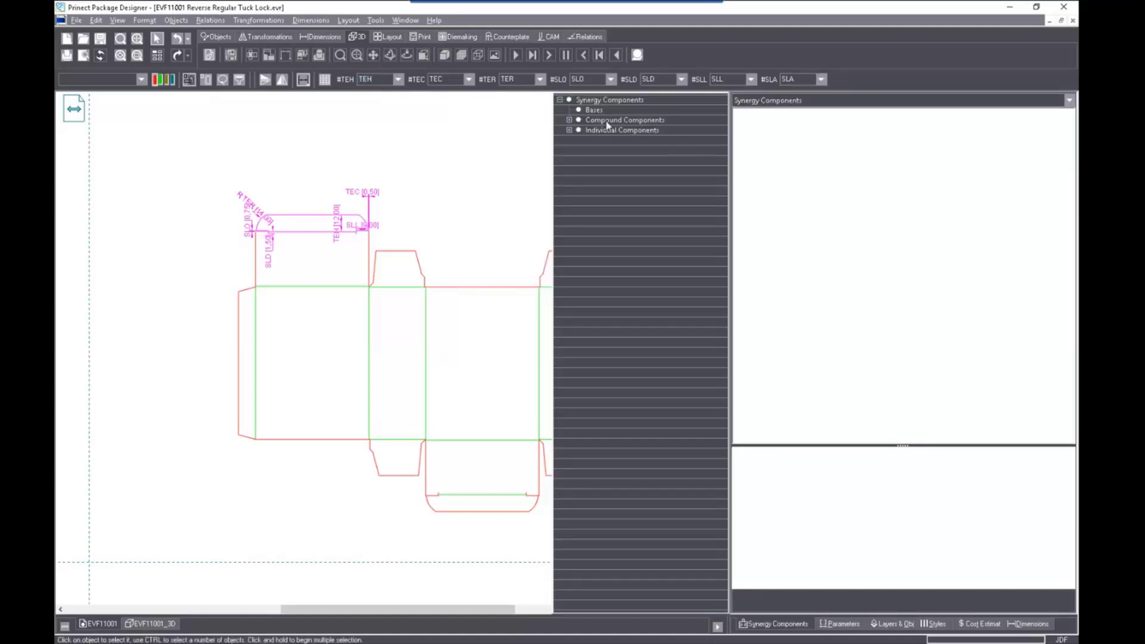
{"action": "left_click", "coordinate": [588, 111]}
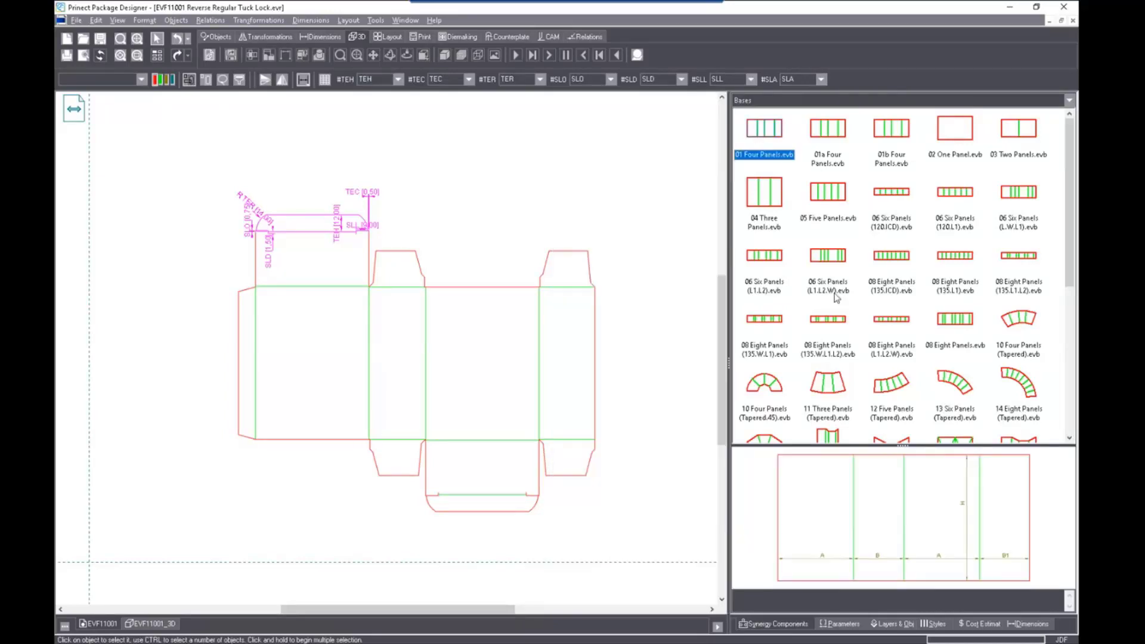
{"action": "left_click", "coordinate": [834, 160]}
{"action": "left_click", "coordinate": [830, 193]}
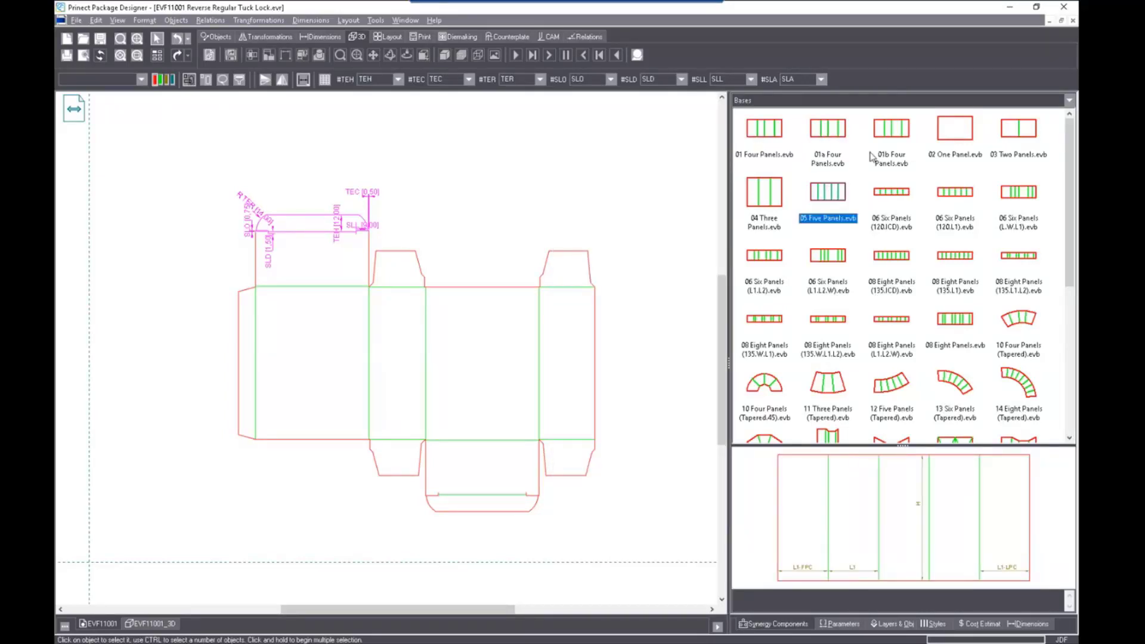
Browse the compound components for tops and bottoms to 01 Regular Tucks, and preview the 01 and 01a Regular Tuck Lock components
{"action": "left_click", "coordinate": [767, 101]}
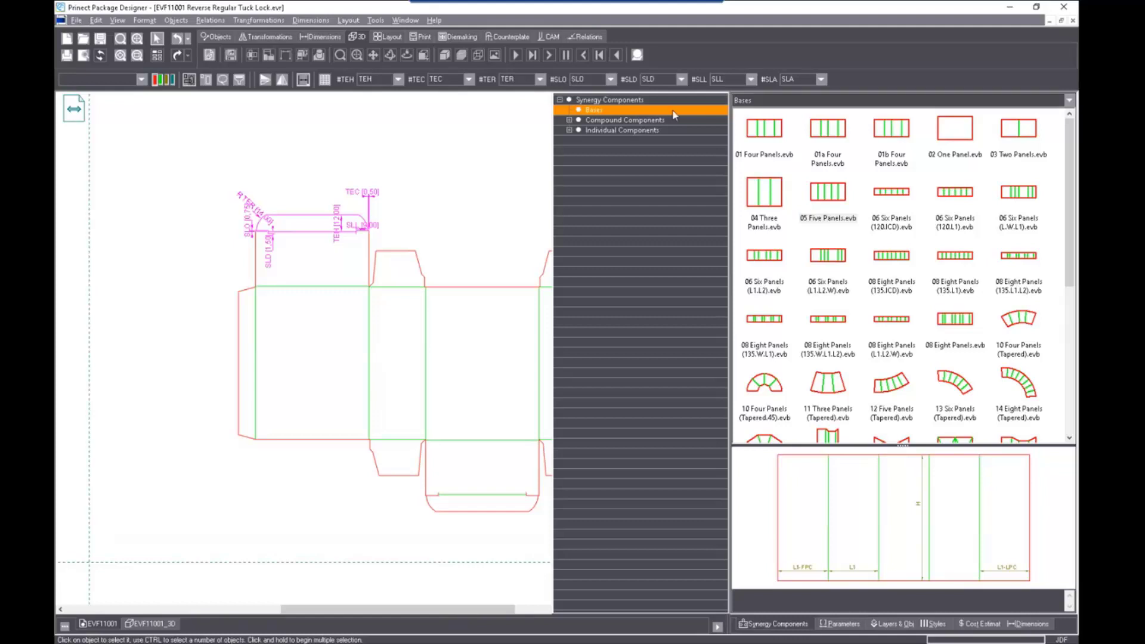
{"action": "left_click", "coordinate": [579, 121]}
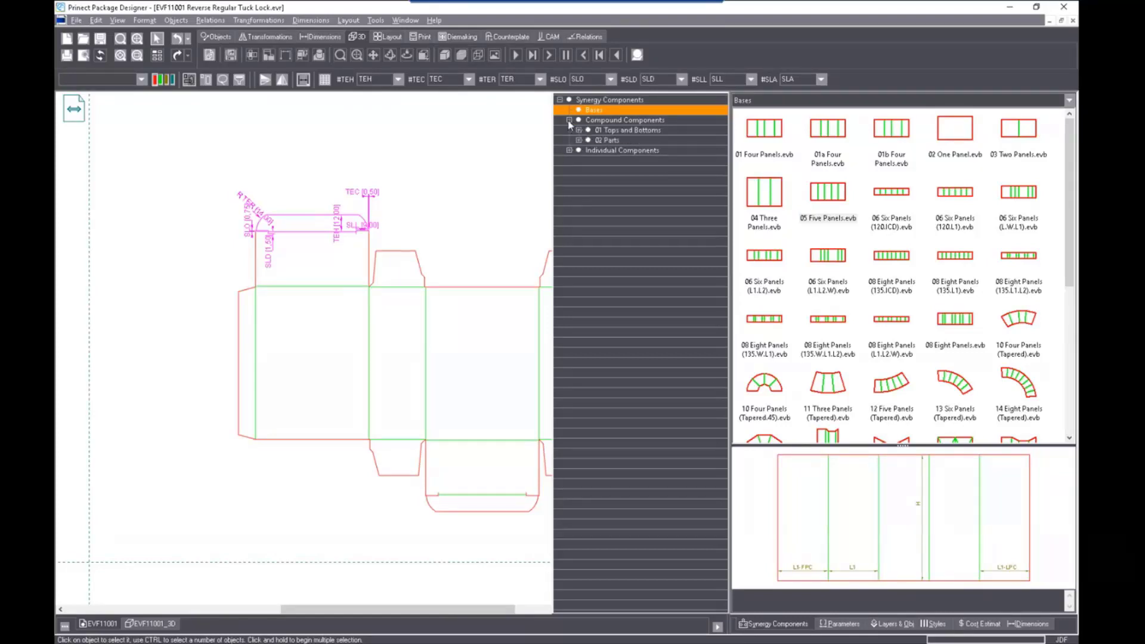
{"action": "left_click", "coordinate": [647, 120]}
{"action": "double_click", "coordinate": [646, 131]}
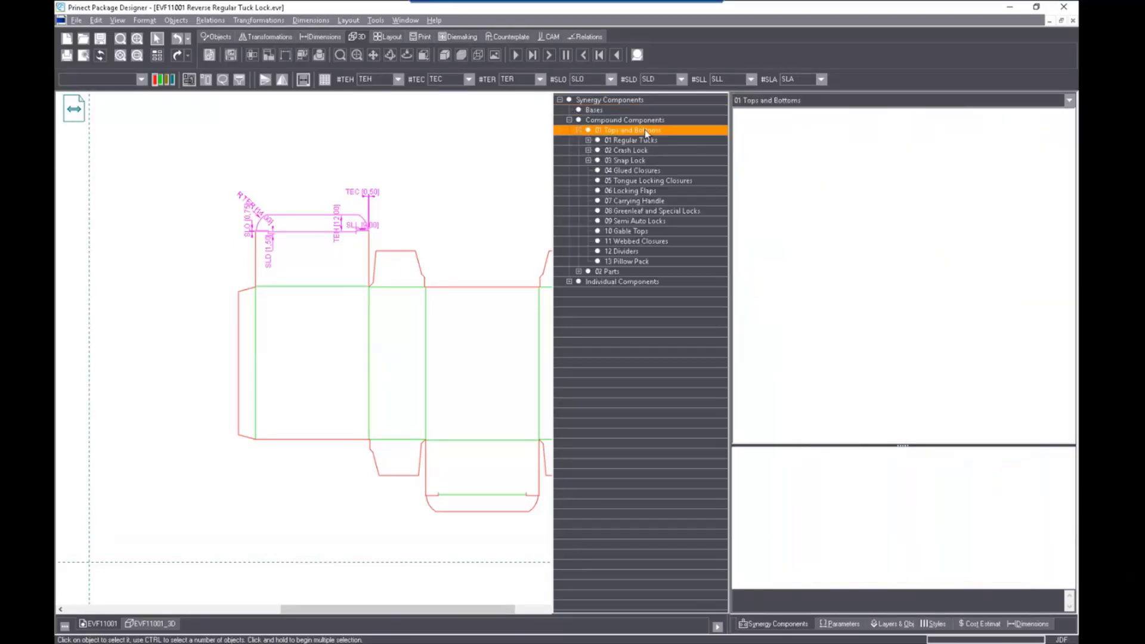
{"action": "double_click", "coordinate": [637, 139]}
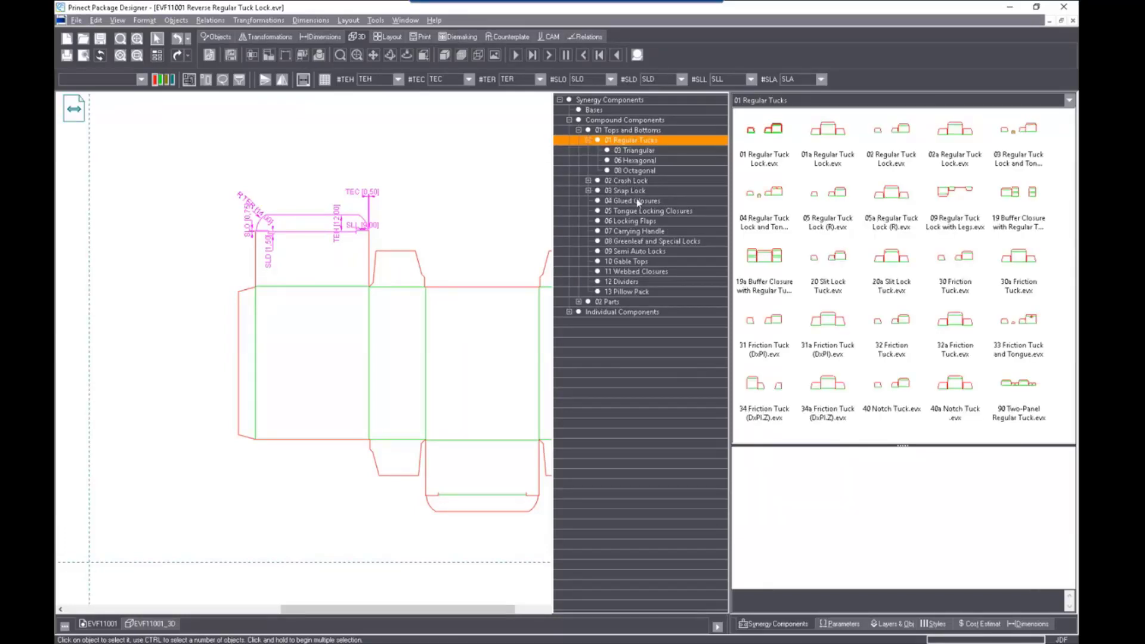
{"action": "left_click", "coordinate": [763, 146]}
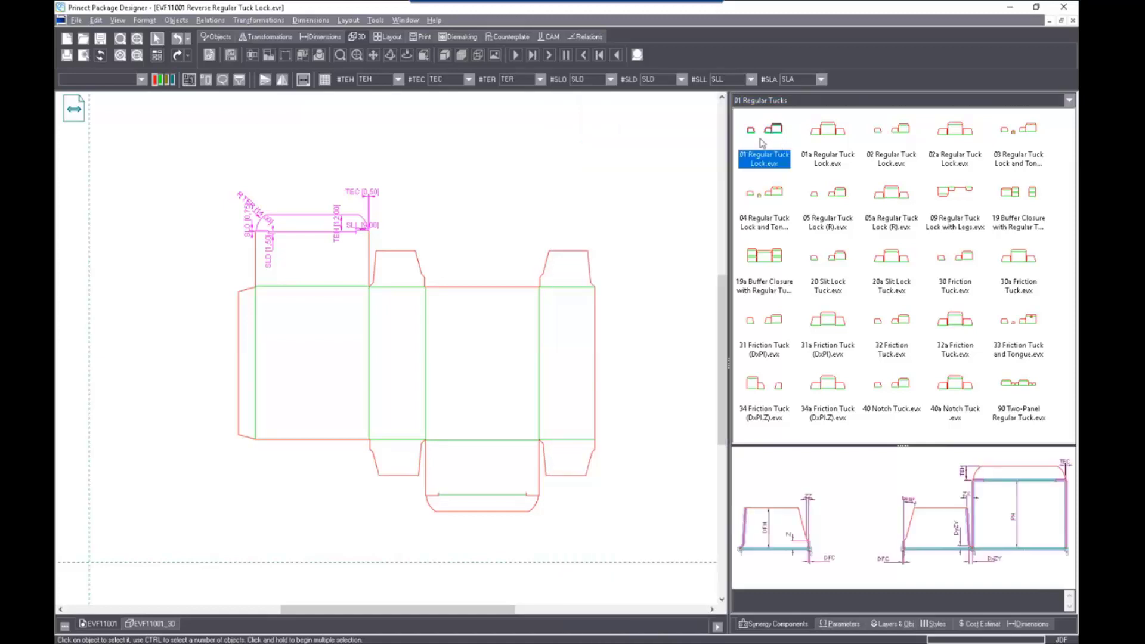
{"action": "left_click", "coordinate": [824, 135]}
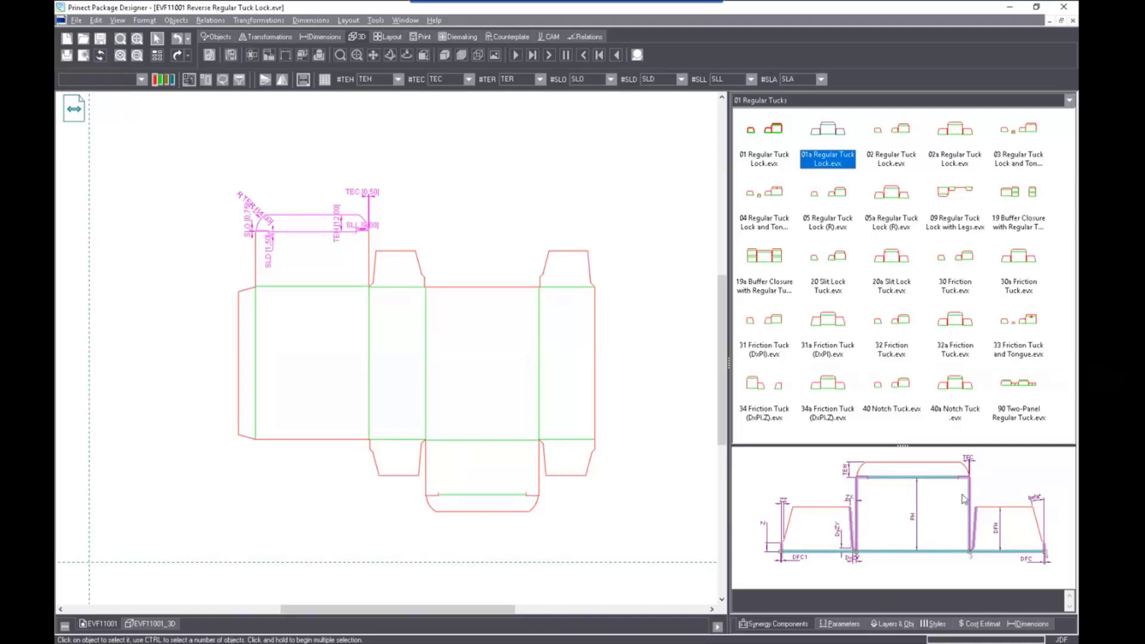
Browse the individual components for rectangles, glue flaps and 02 Flaps, and collapse the Individual Components category
{"action": "left_click", "coordinate": [751, 104]}
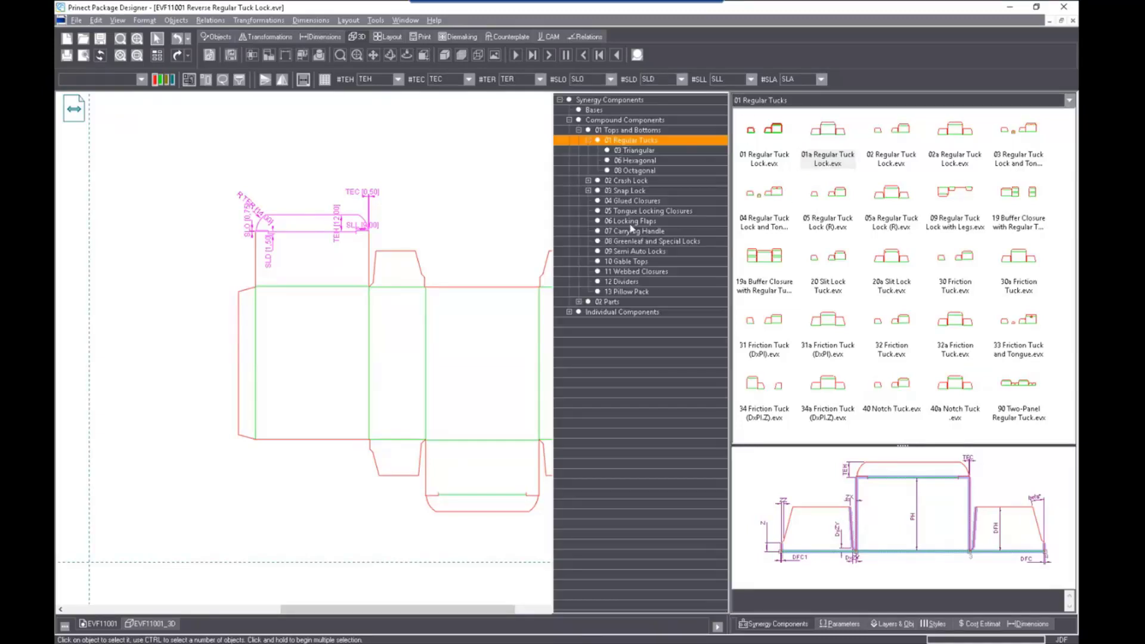
{"action": "left_click", "coordinate": [569, 312]}
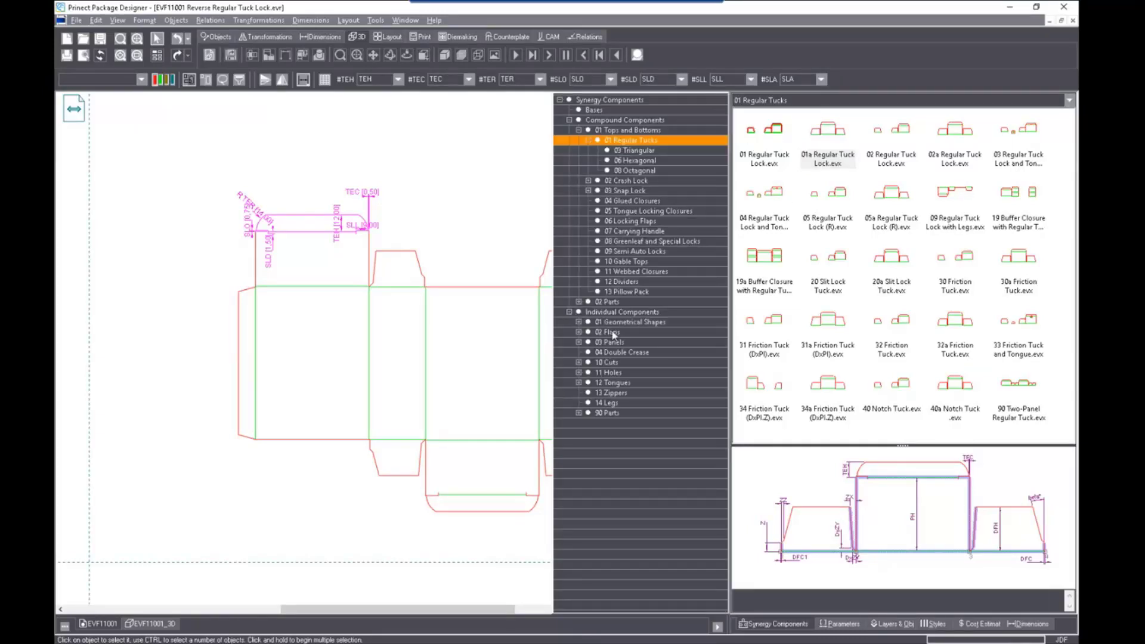
{"action": "double_click", "coordinate": [618, 323]}
{"action": "left_click", "coordinate": [622, 333]}
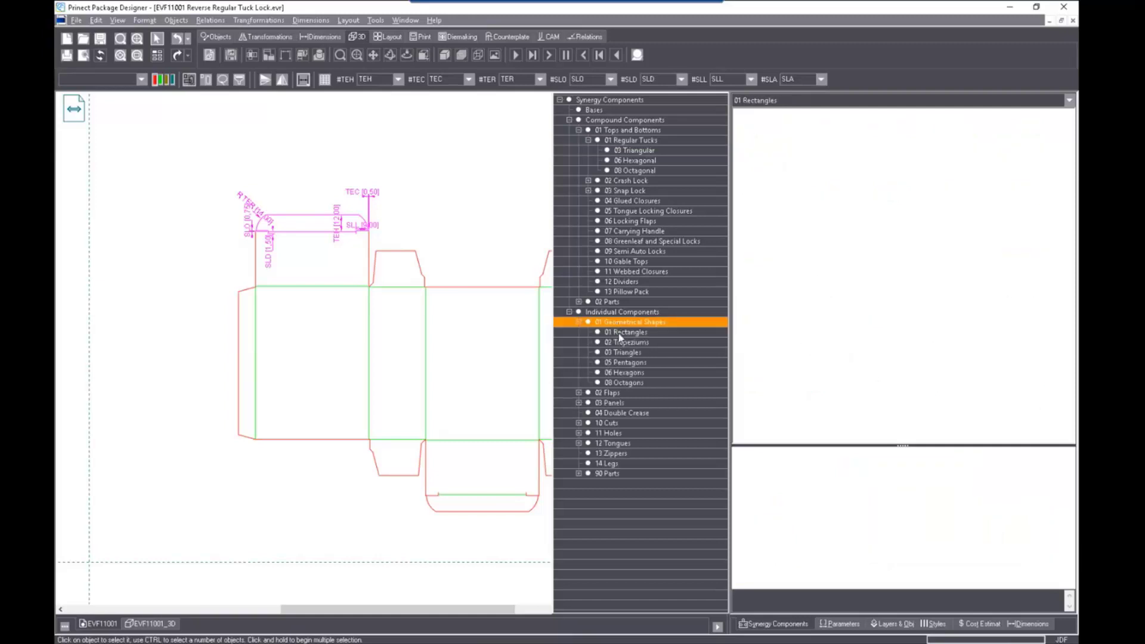
{"action": "left_click", "coordinate": [578, 393]}
{"action": "left_click", "coordinate": [618, 405]}
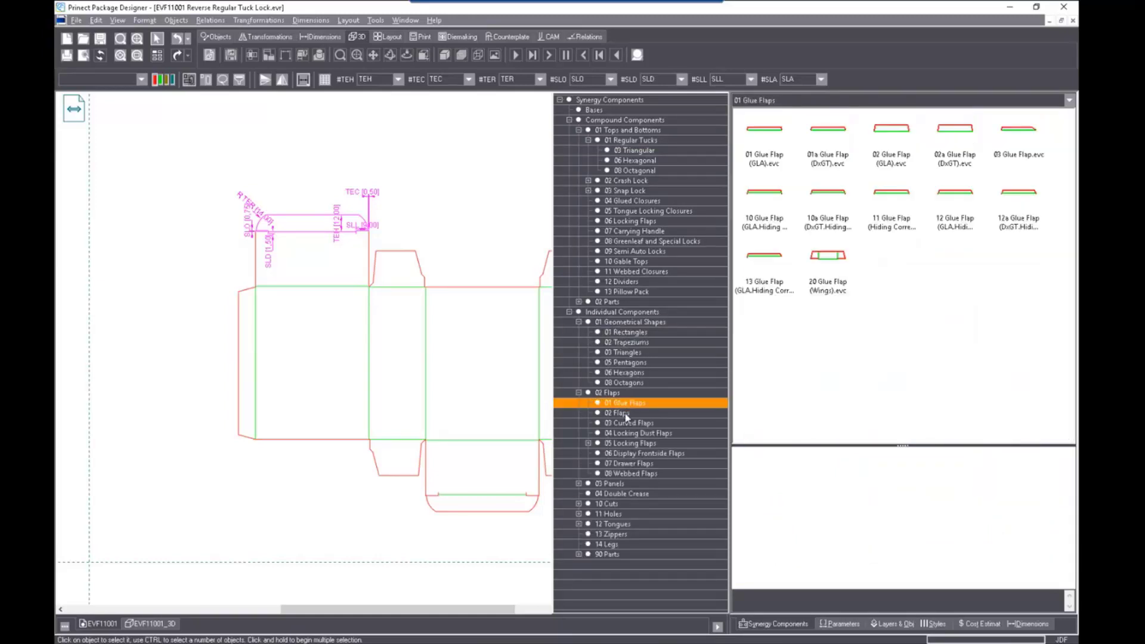
{"action": "left_click", "coordinate": [620, 413]}
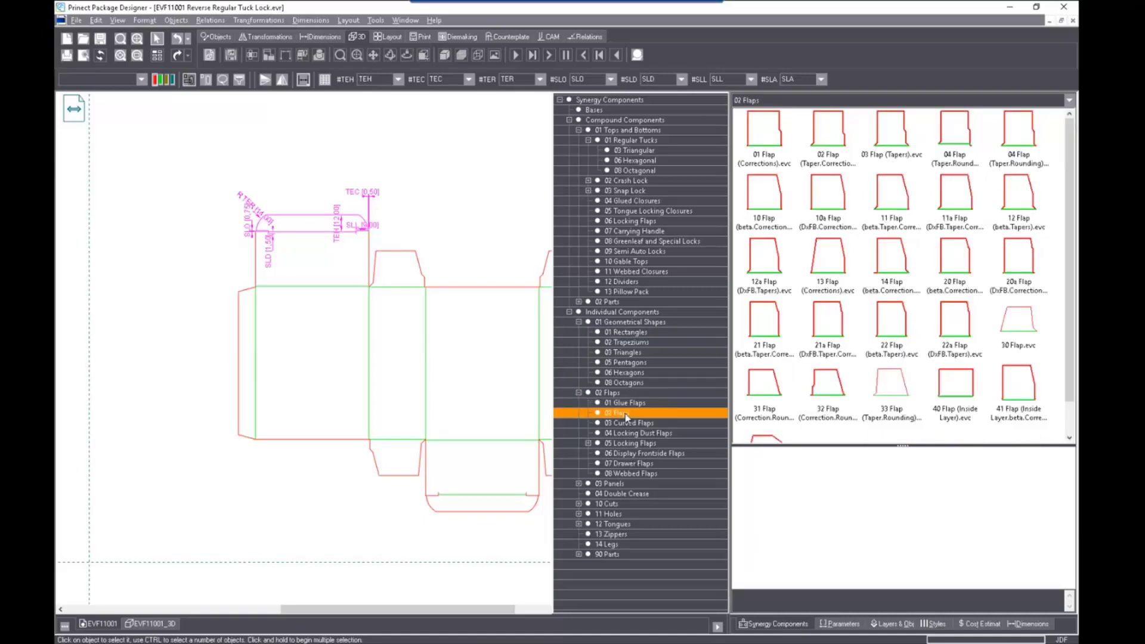
{"action": "left_click", "coordinate": [579, 393]}
{"action": "left_click", "coordinate": [570, 312]}
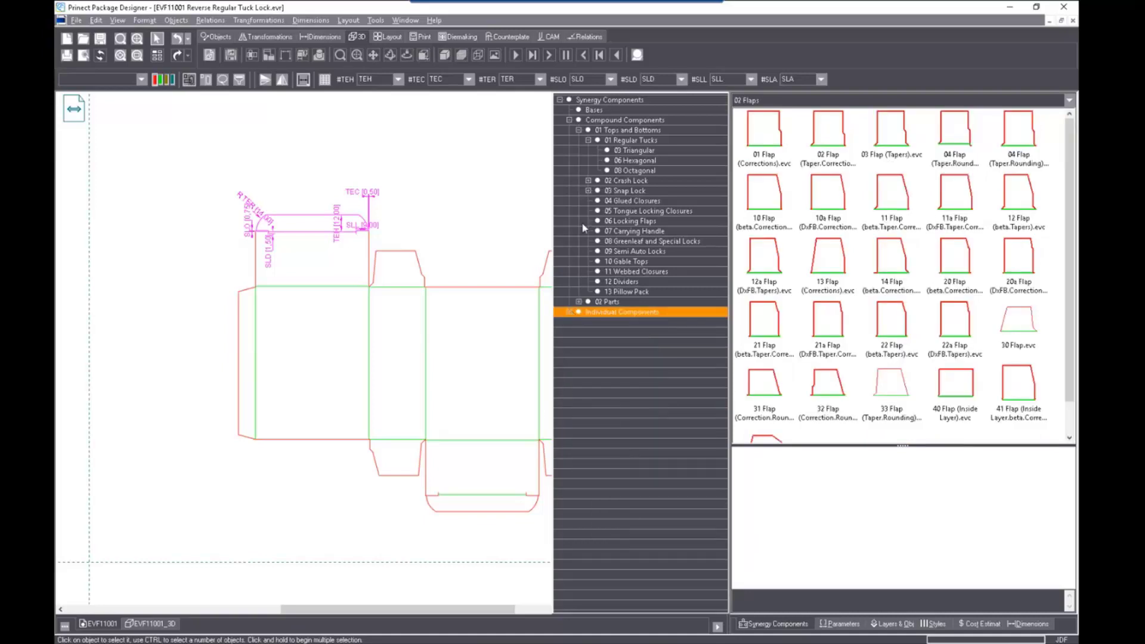
Delete the tuck lock flap and both dust flaps at the carton's lower end
{"action": "left_click", "coordinate": [570, 121]}
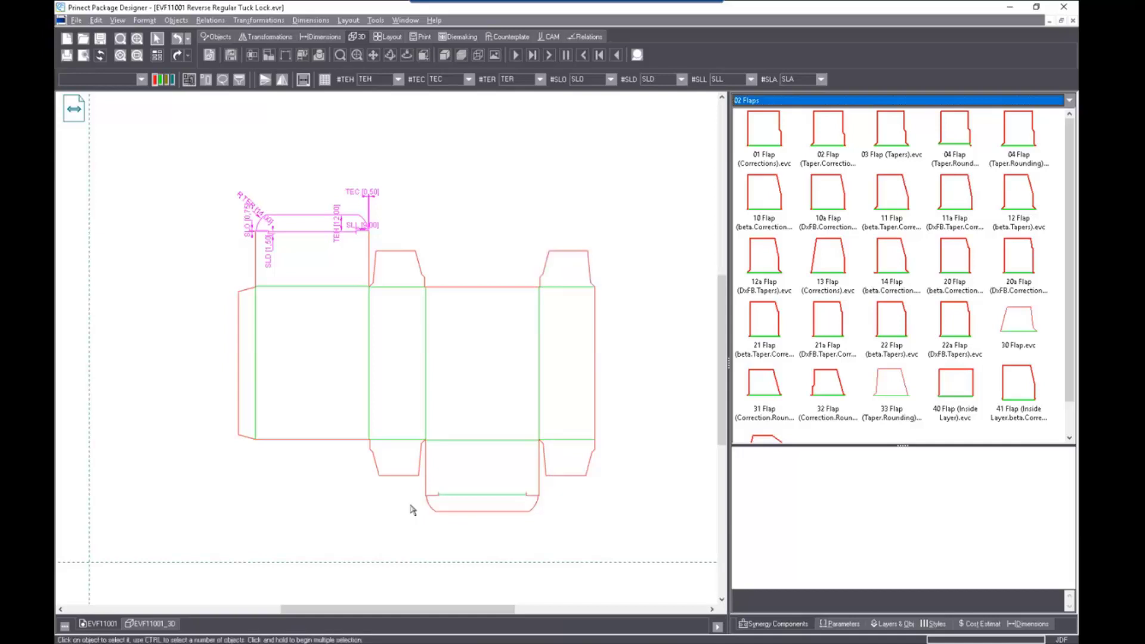
{"action": "left_click", "coordinate": [345, 460]}
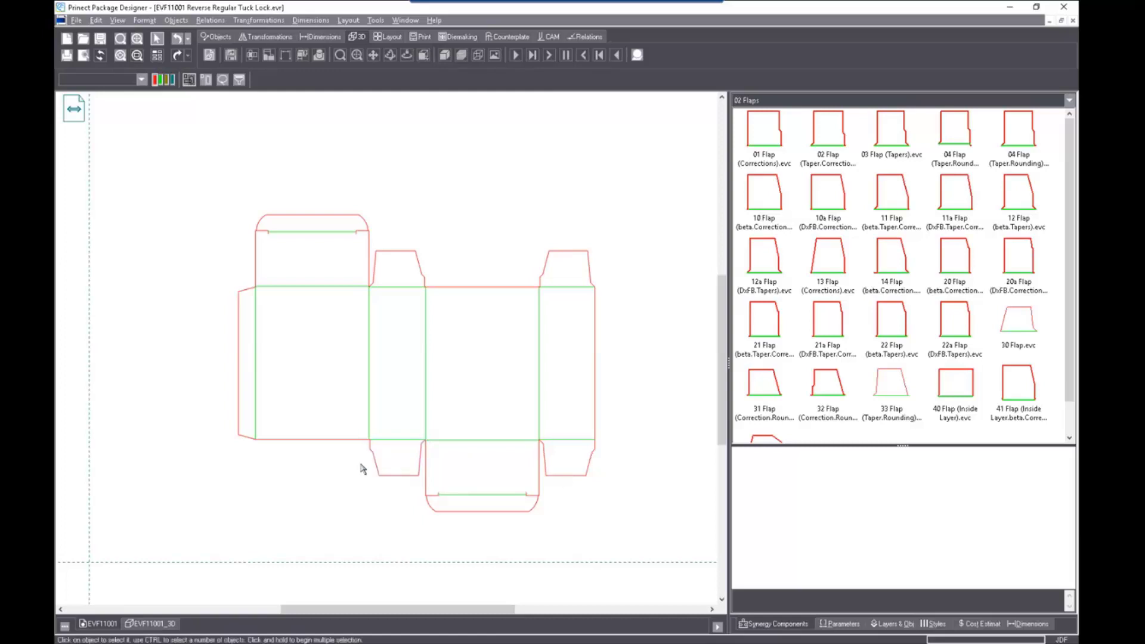
{"action": "left_click_drag", "start_coordinate": [332, 444], "coordinate": [633, 534]}
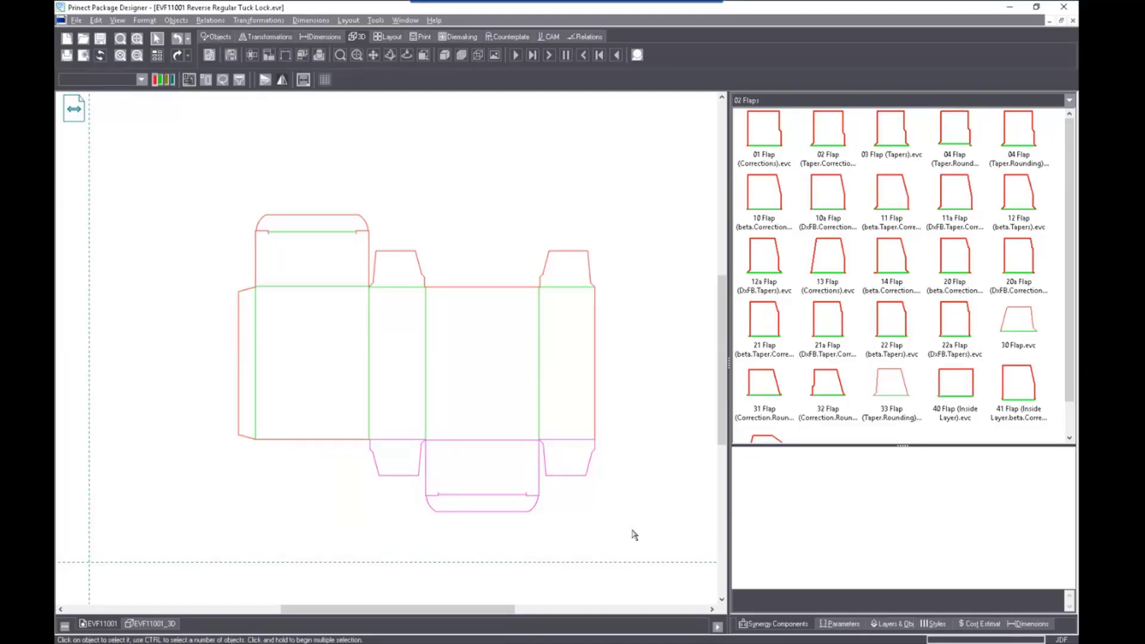
{"action": "key", "text": "ctrl+c"}
{"action": "key", "text": "Delete"}
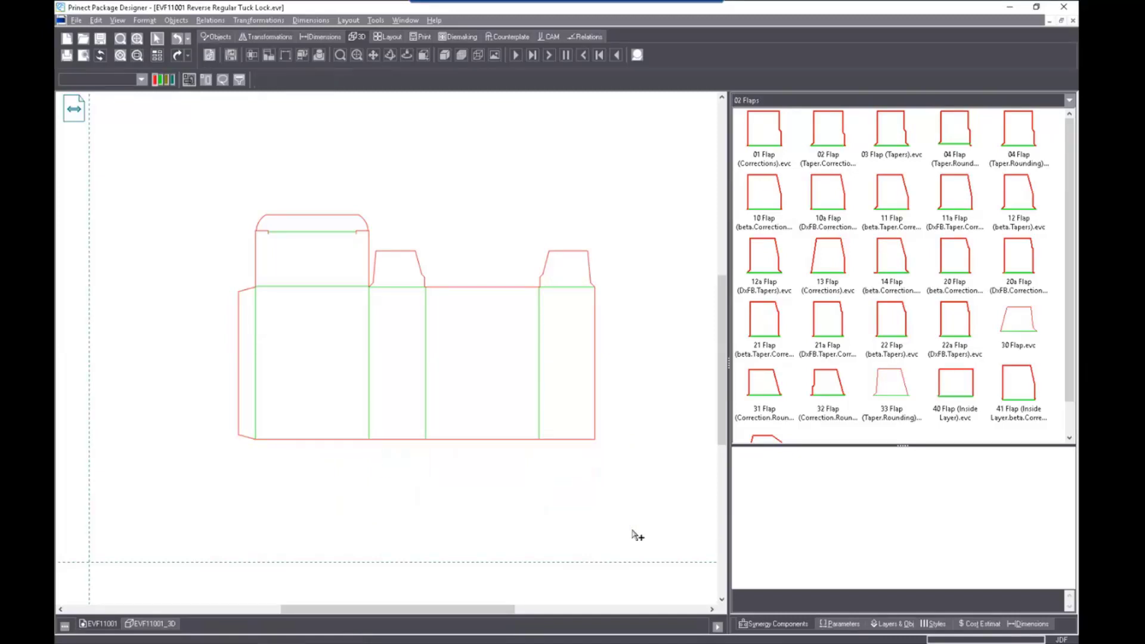
Browse the compound components for tops and bottoms to 01 Regular Tucks, and preview the 20 and 20a Slit Lock Tuck components
{"action": "left_click", "coordinate": [1069, 101]}
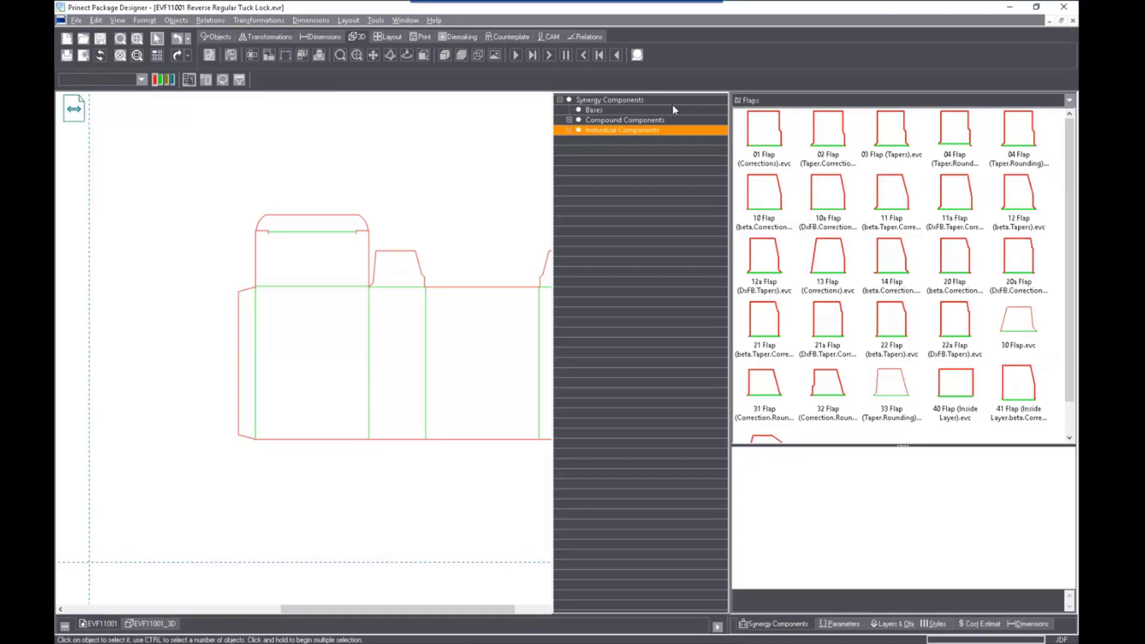
{"action": "left_click", "coordinate": [569, 120]}
{"action": "left_click", "coordinate": [580, 130]}
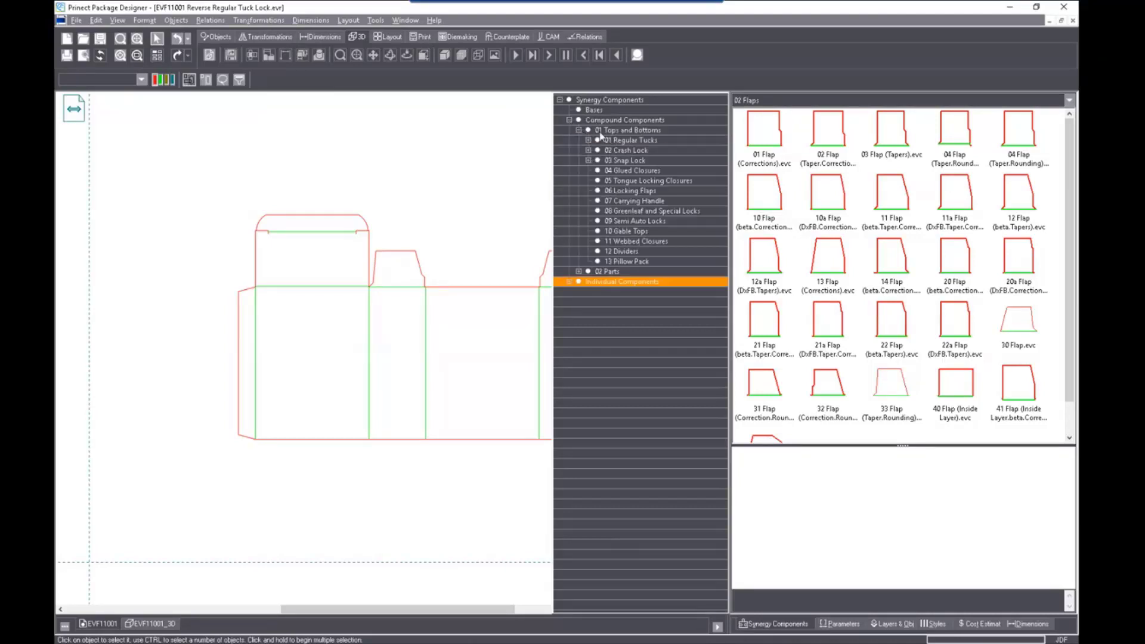
{"action": "left_click", "coordinate": [623, 130]}
{"action": "double_click", "coordinate": [643, 141]}
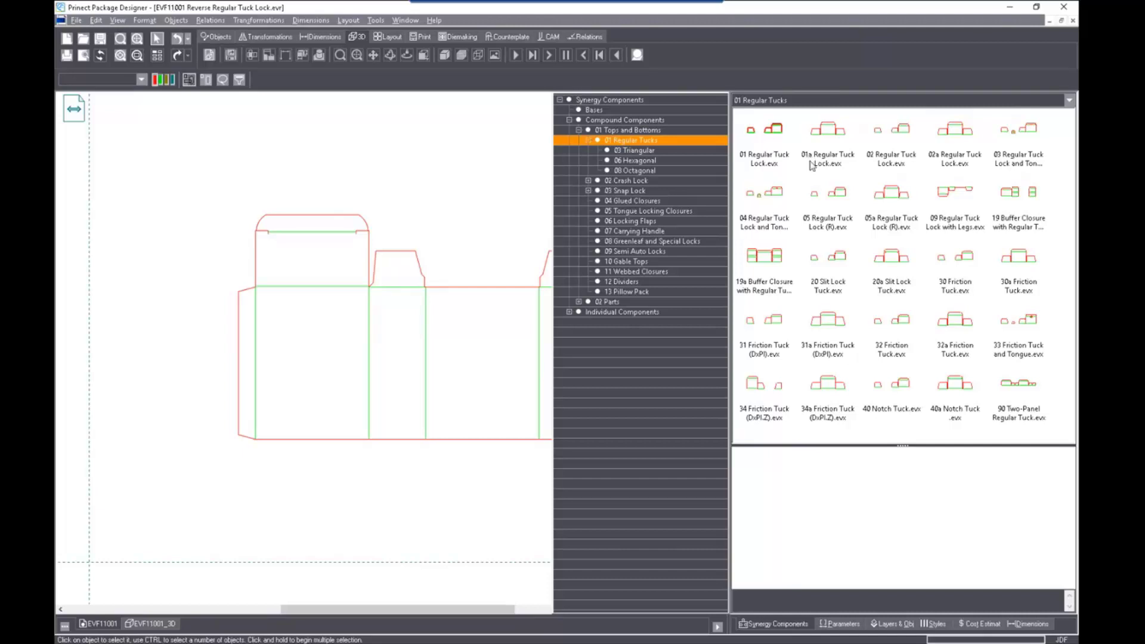
{"action": "left_click", "coordinate": [849, 263]}
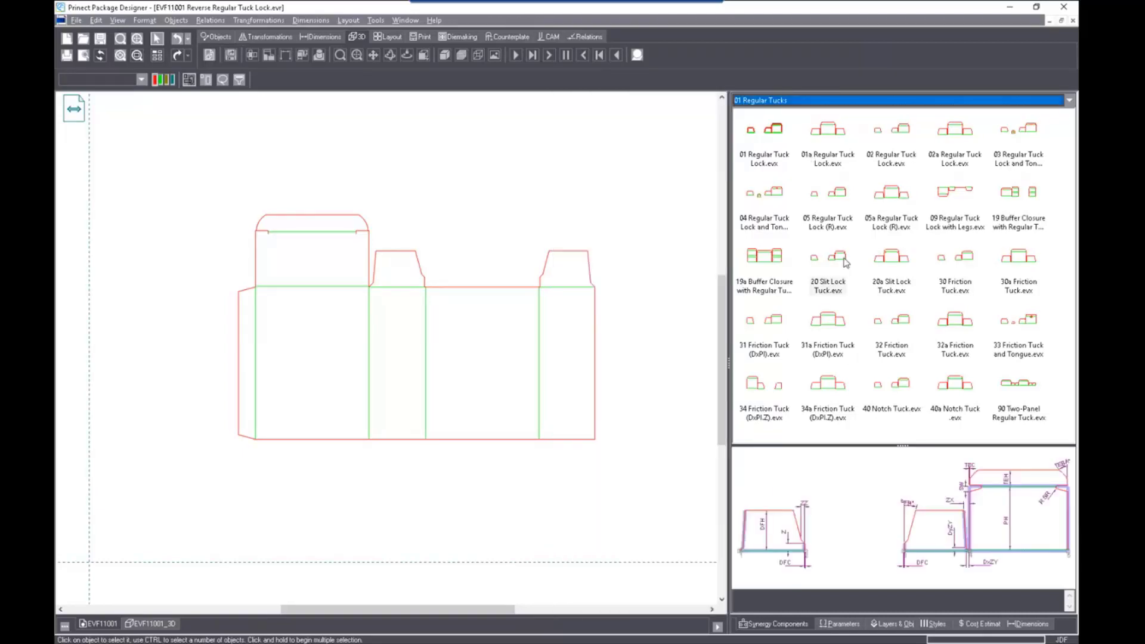
{"action": "left_click", "coordinate": [900, 267]}
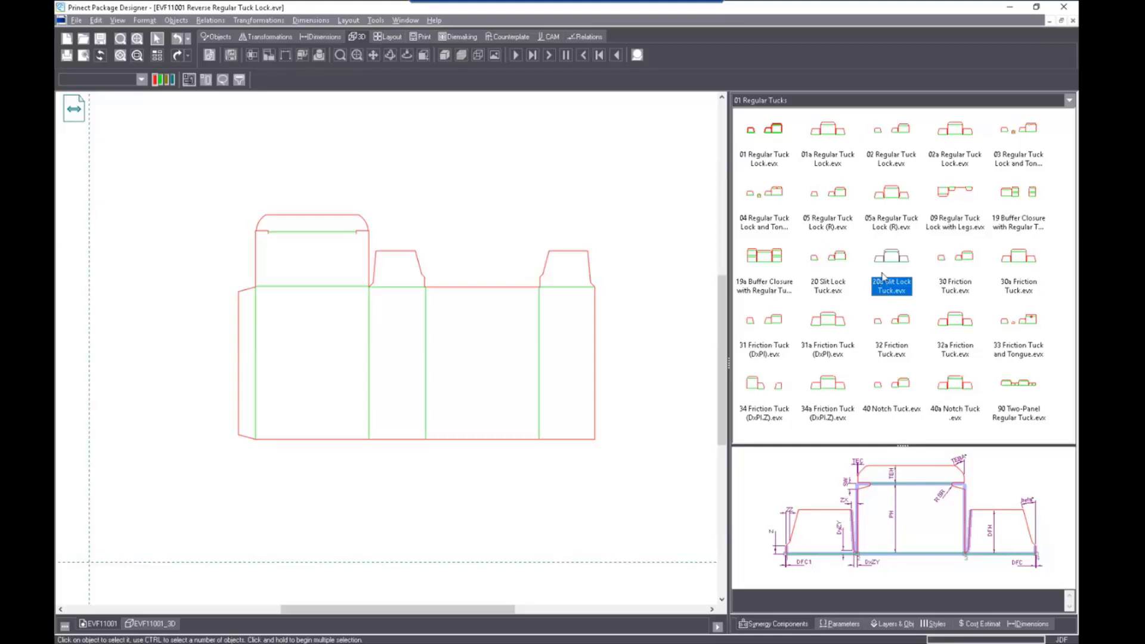
Insert the 20a Slit Lock Tuck component along the carton's open lower edge, accepting its suggested parameters
{"action": "left_click_drag", "start_coordinate": [891, 258], "coordinate": [595, 440]}
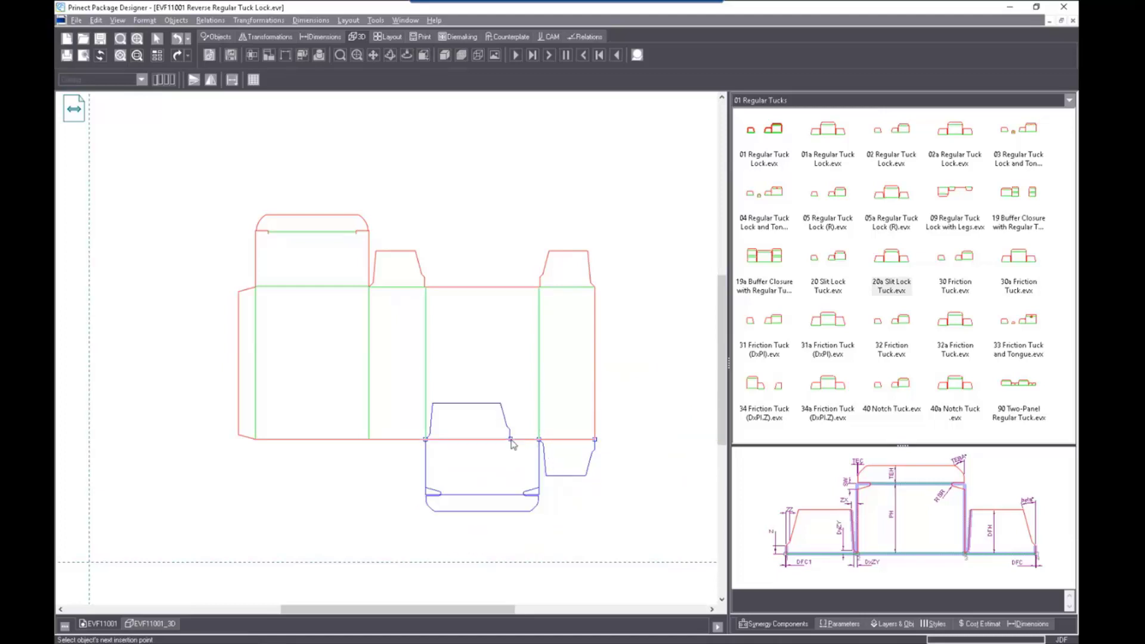
{"action": "left_click", "coordinate": [370, 445]}
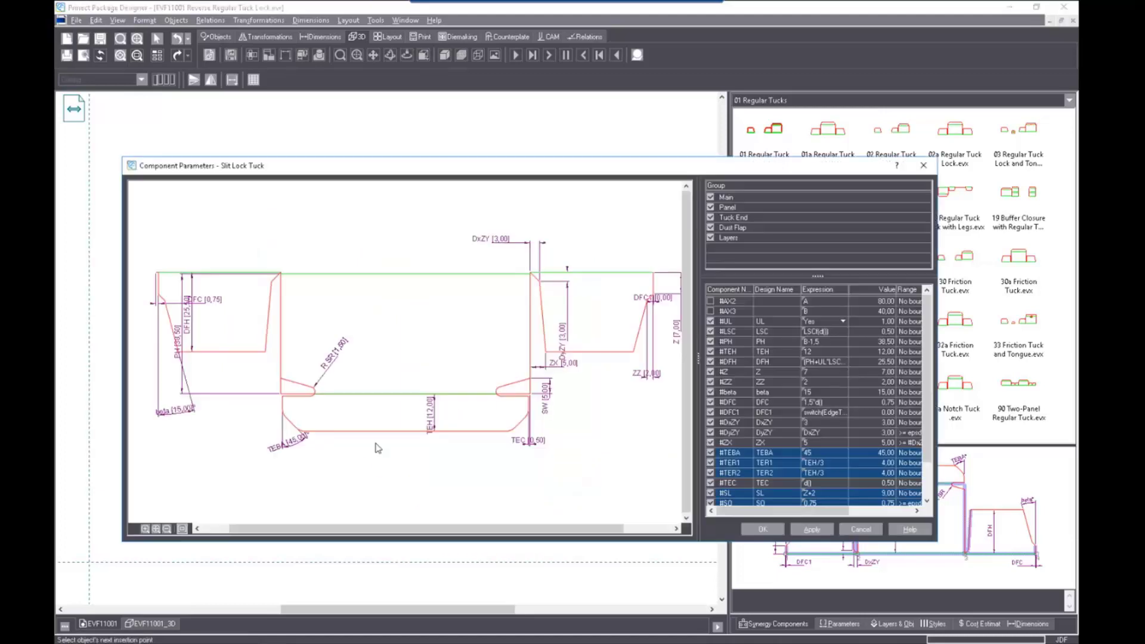
{"action": "left_click", "coordinate": [811, 529]}
{"action": "left_click", "coordinate": [763, 529]}
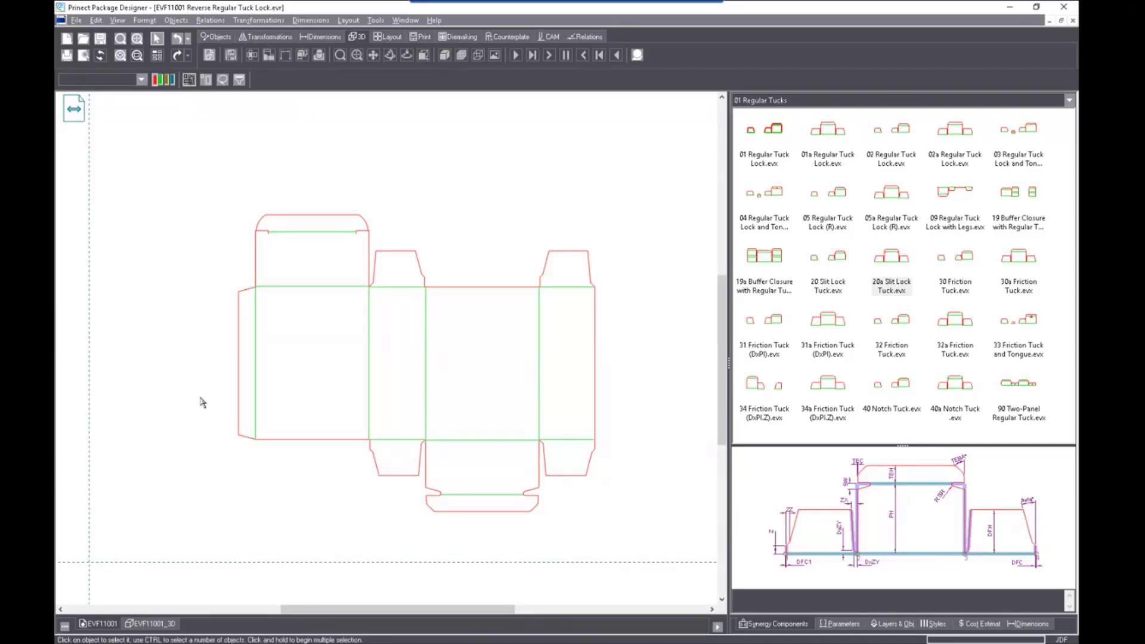
Update the carton's 3D model to the changed design and view it flat from the front
{"action": "left_click", "coordinate": [155, 624]}
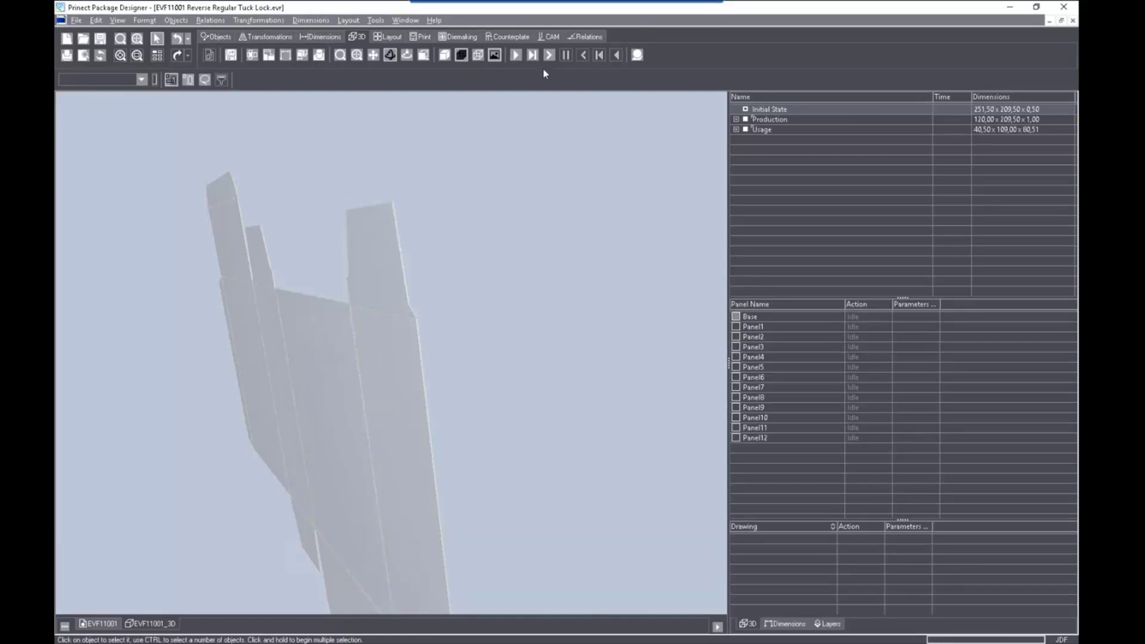
{"action": "left_click", "coordinate": [100, 55]}
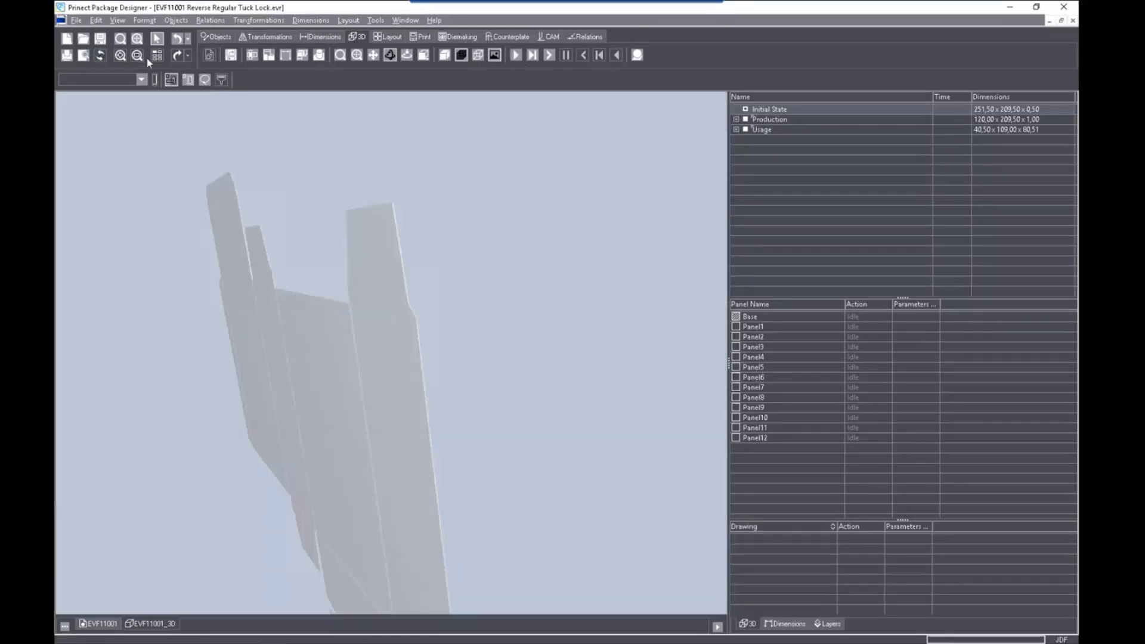
{"action": "left_click", "coordinate": [424, 55]}
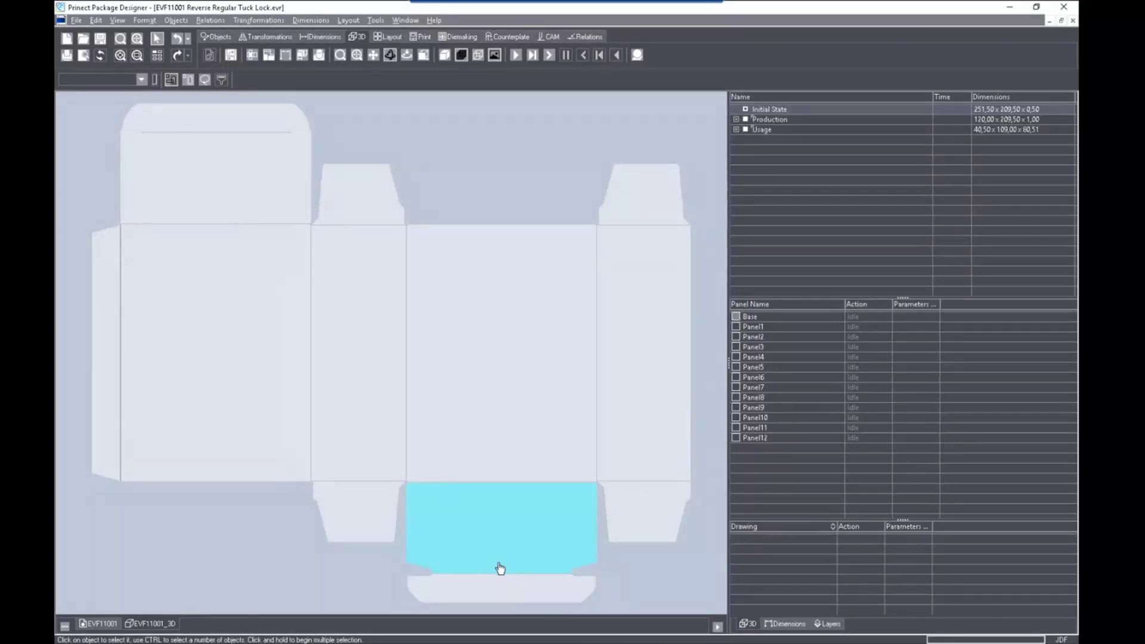
Return to the 2D design and examine the parameter dimensions of the two upper dust flaps
{"action": "left_click", "coordinate": [103, 624]}
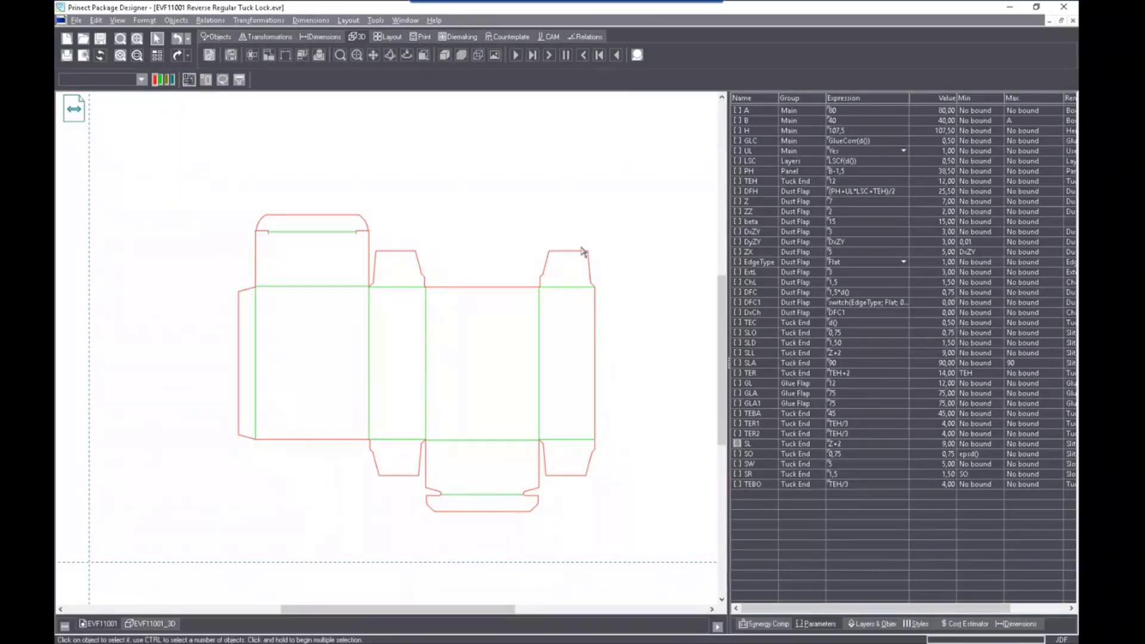
{"action": "left_click", "coordinate": [581, 257]}
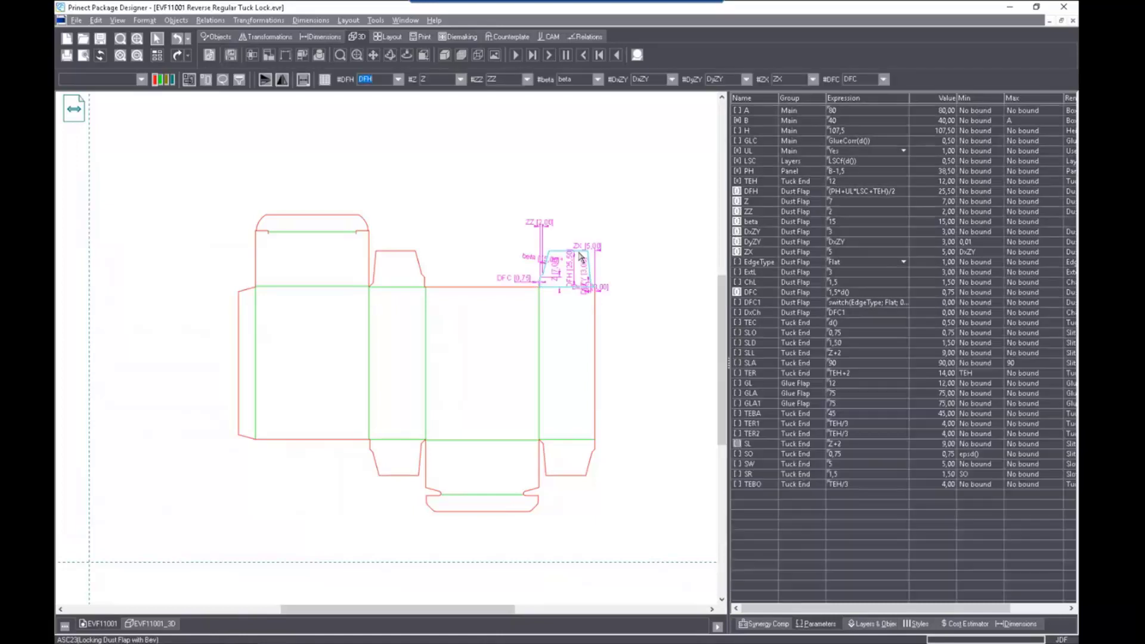
{"action": "left_click", "coordinate": [403, 256]}
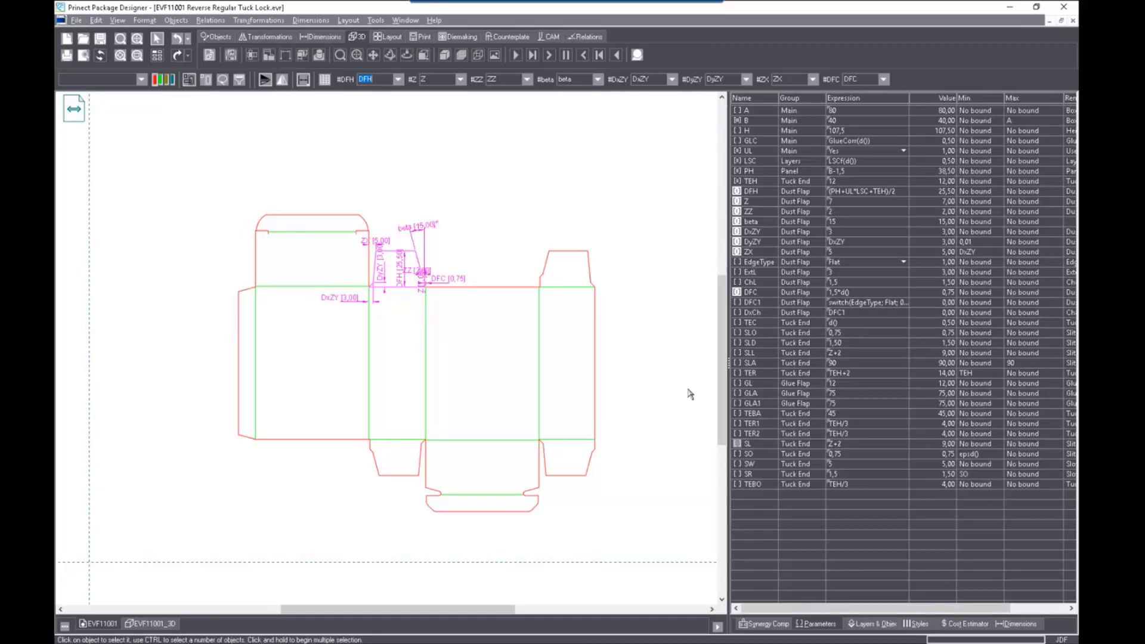
{"action": "left_click", "coordinate": [312, 536]}
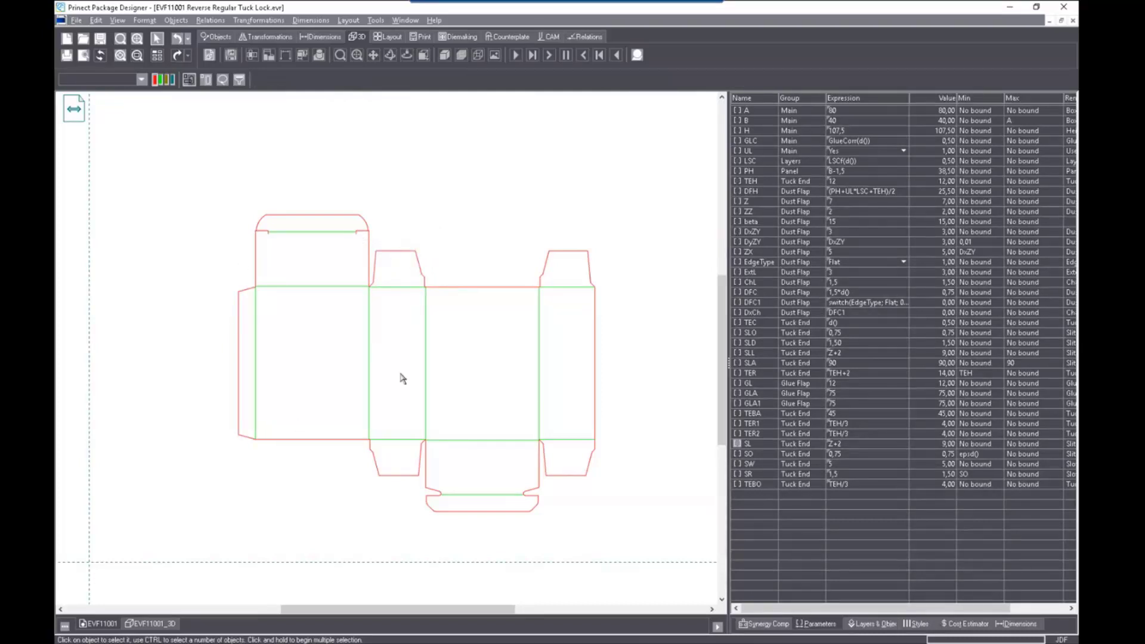
Start inserting the artwork image 5c_MLS_FLS_Zitroval_DRUPA.pdf from the Zitrovital folder and proceed to its layer assignment
{"action": "left_click", "coordinate": [223, 37]}
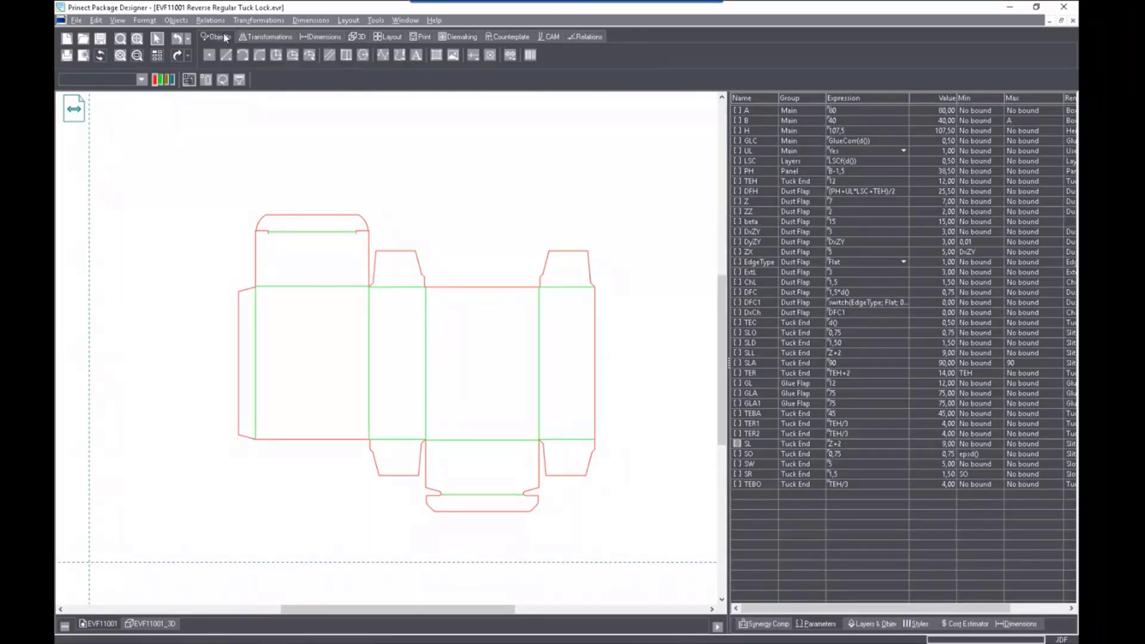
{"action": "left_click", "coordinate": [453, 55]}
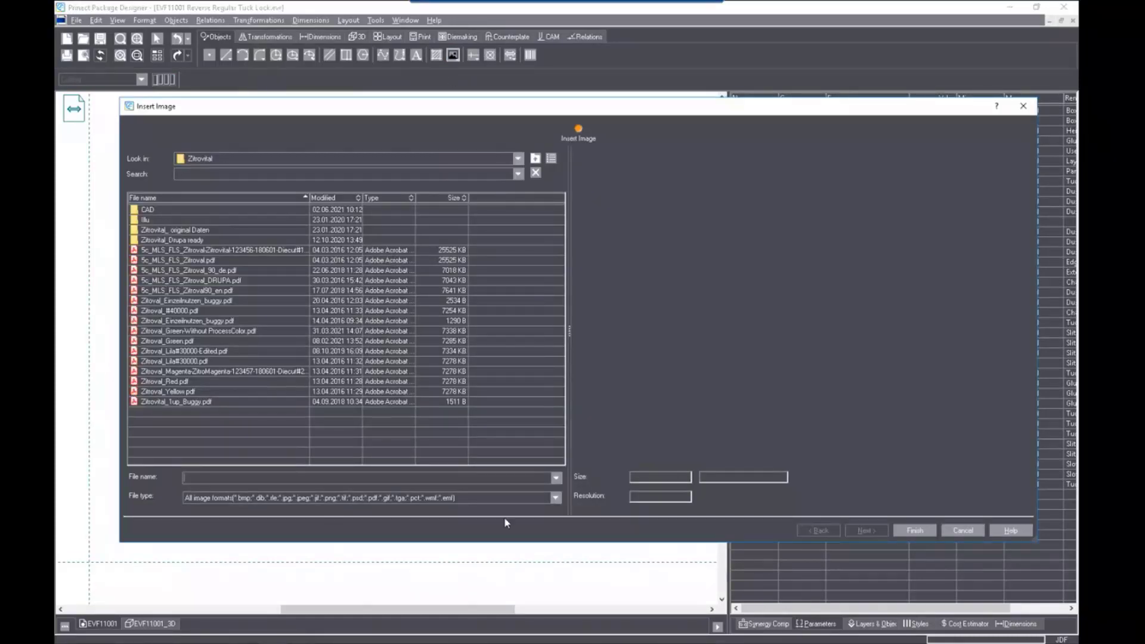
{"action": "left_click", "coordinate": [554, 499]}
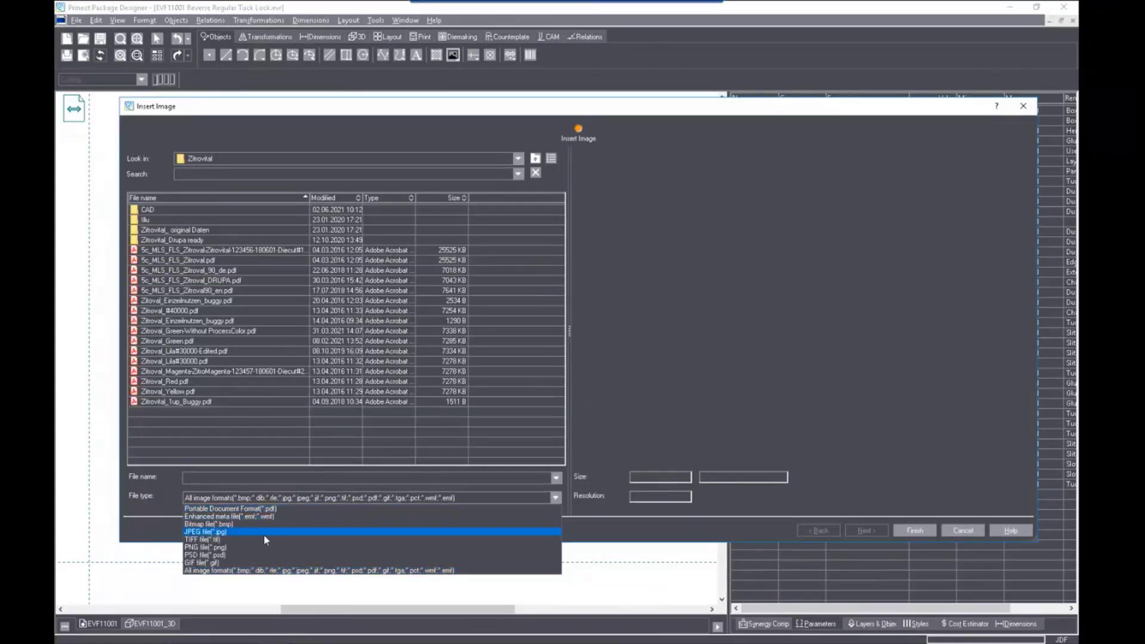
{"action": "left_click", "coordinate": [216, 282]}
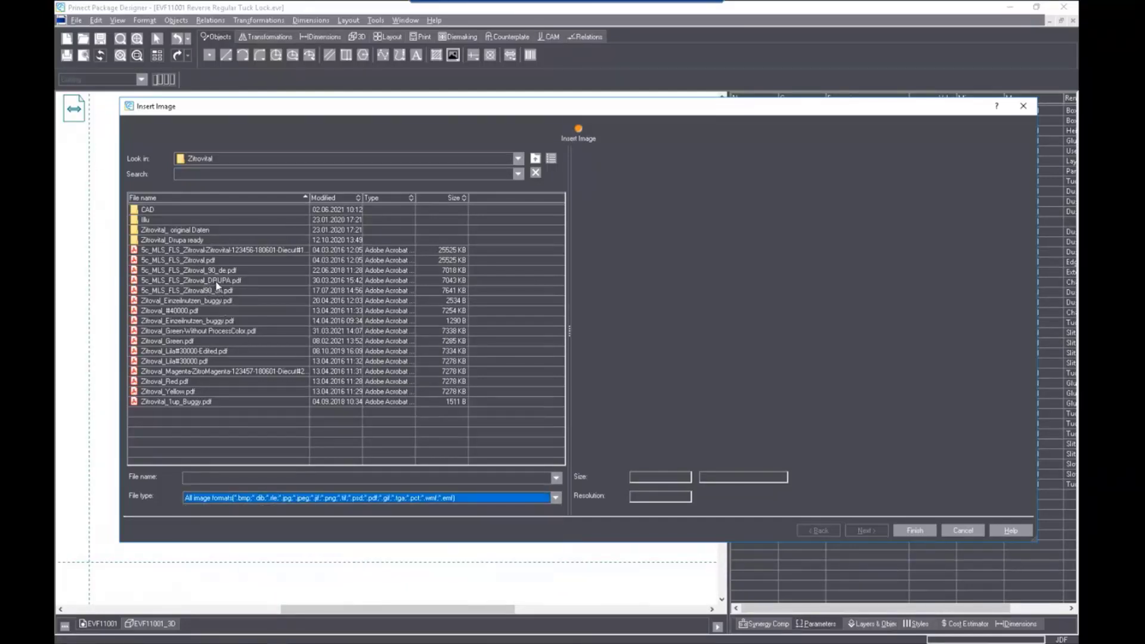
{"action": "left_click", "coordinate": [179, 280]}
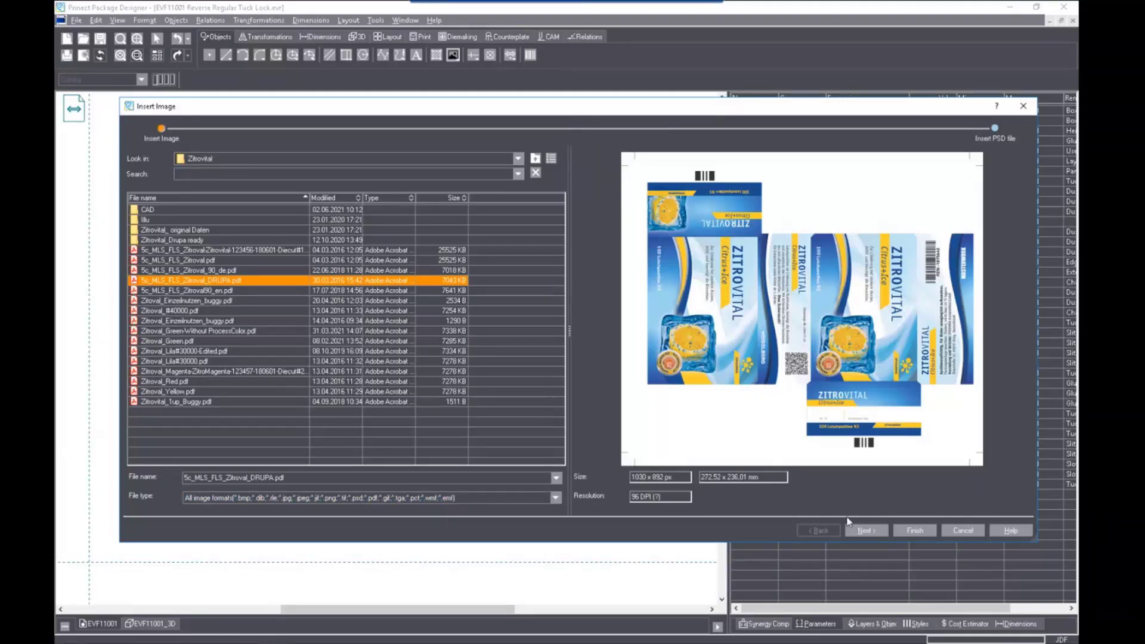
{"action": "left_click", "coordinate": [884, 532]}
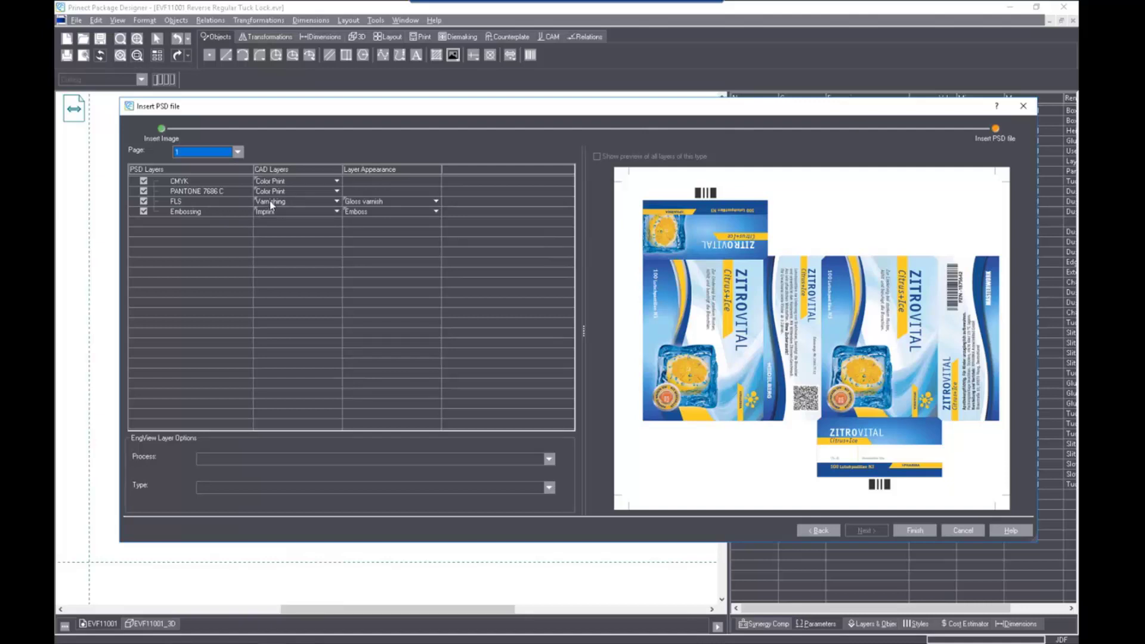
Assign the artwork's FLS layer to Varnishing with the Gloss varnish appearance
{"action": "left_click", "coordinate": [336, 202]}
{"action": "left_click", "coordinate": [337, 201]}
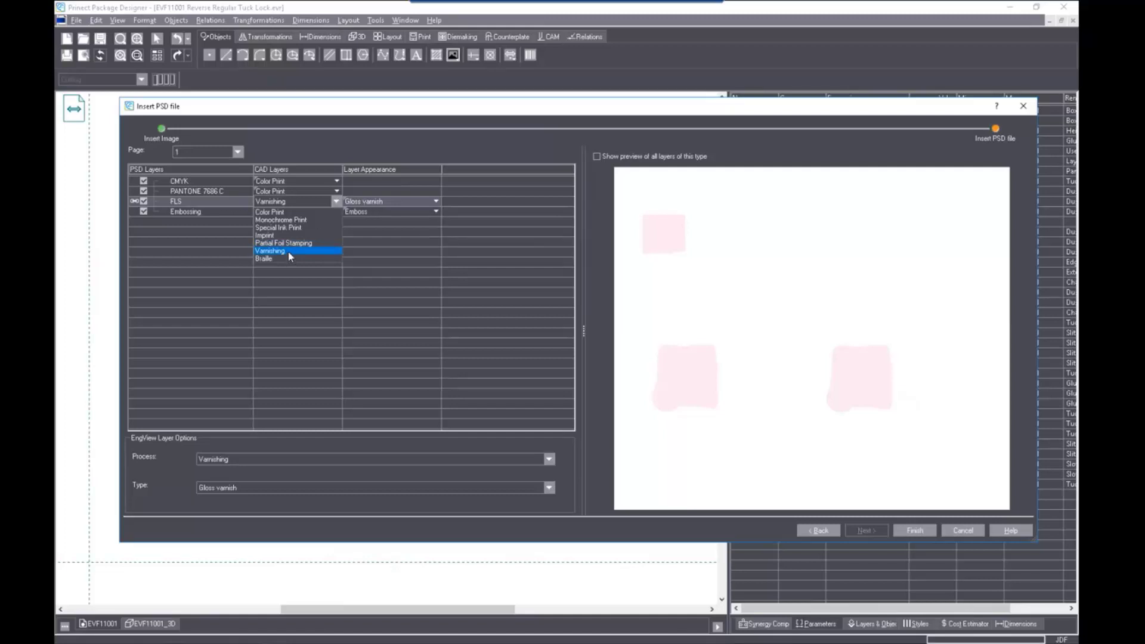
{"action": "left_click", "coordinate": [420, 202]}
{"action": "left_click", "coordinate": [421, 202]}
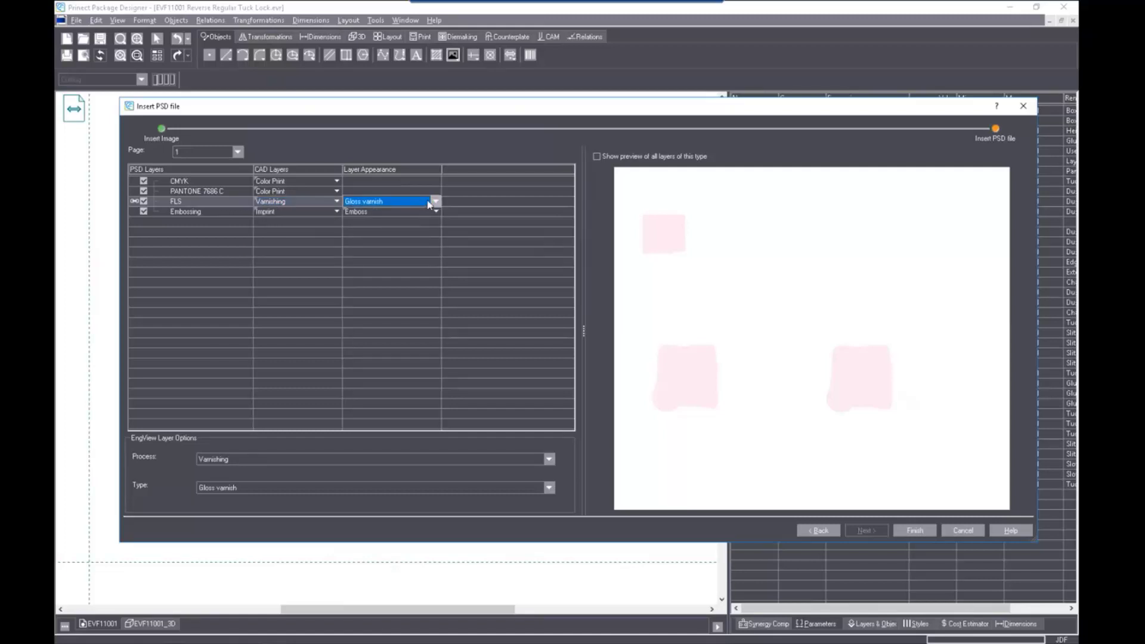
{"action": "left_click", "coordinate": [435, 203]}
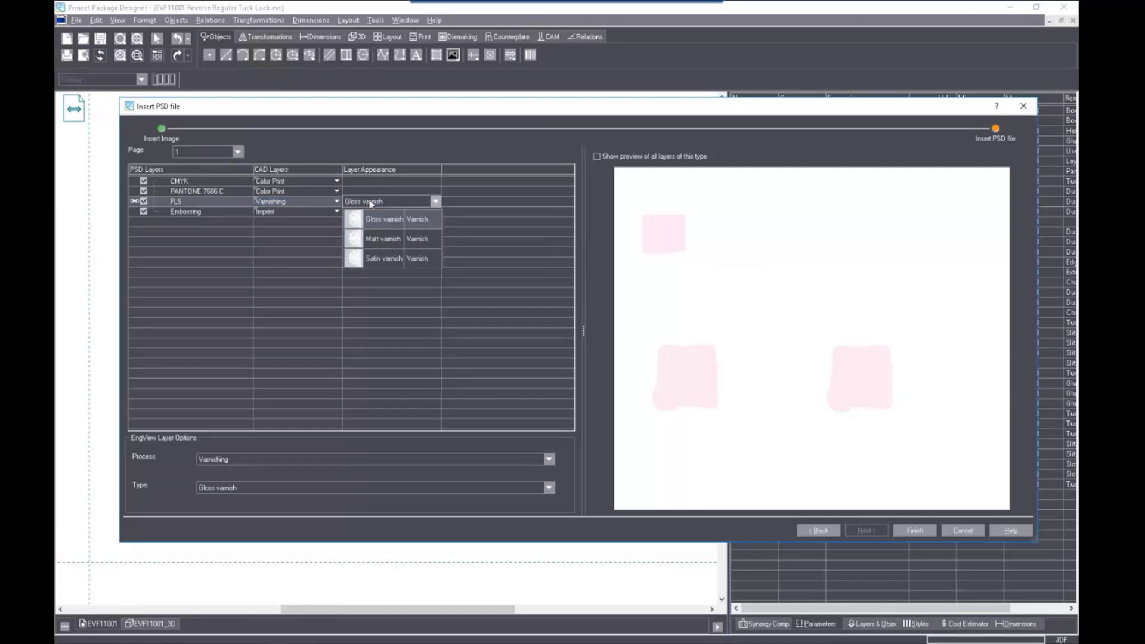
{"action": "left_click", "coordinate": [361, 219]}
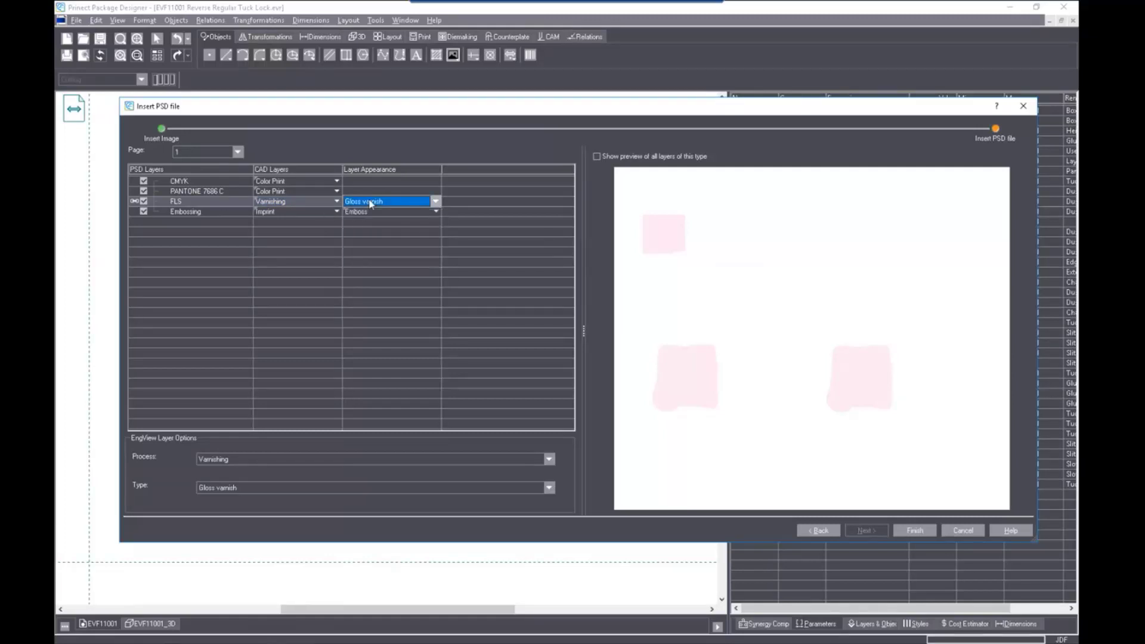
Assign the Embossing layer to Imprint with the Emboss appearance, and place the artwork on the carton design
{"action": "left_click", "coordinate": [277, 213]}
{"action": "left_click", "coordinate": [335, 213]}
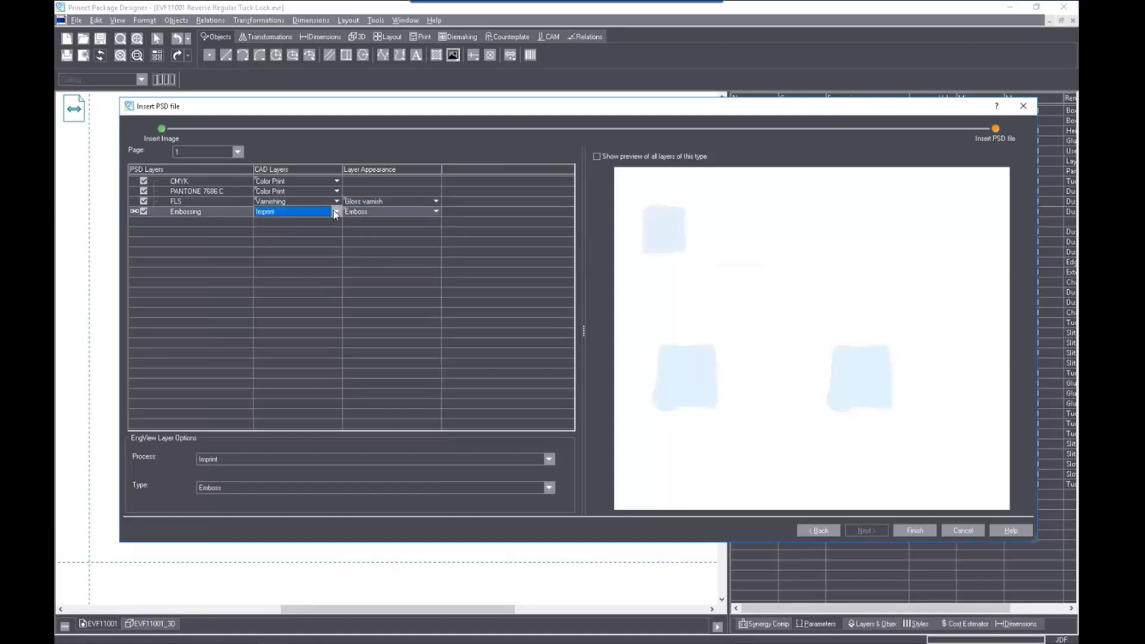
{"action": "left_click", "coordinate": [337, 213]}
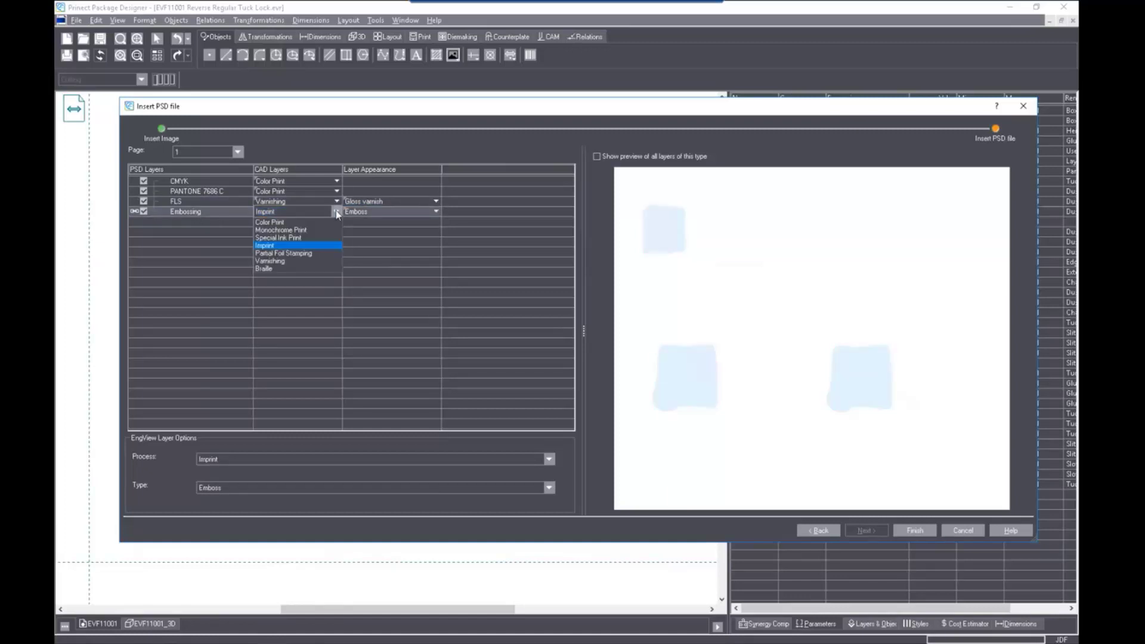
{"action": "left_click", "coordinate": [365, 214]}
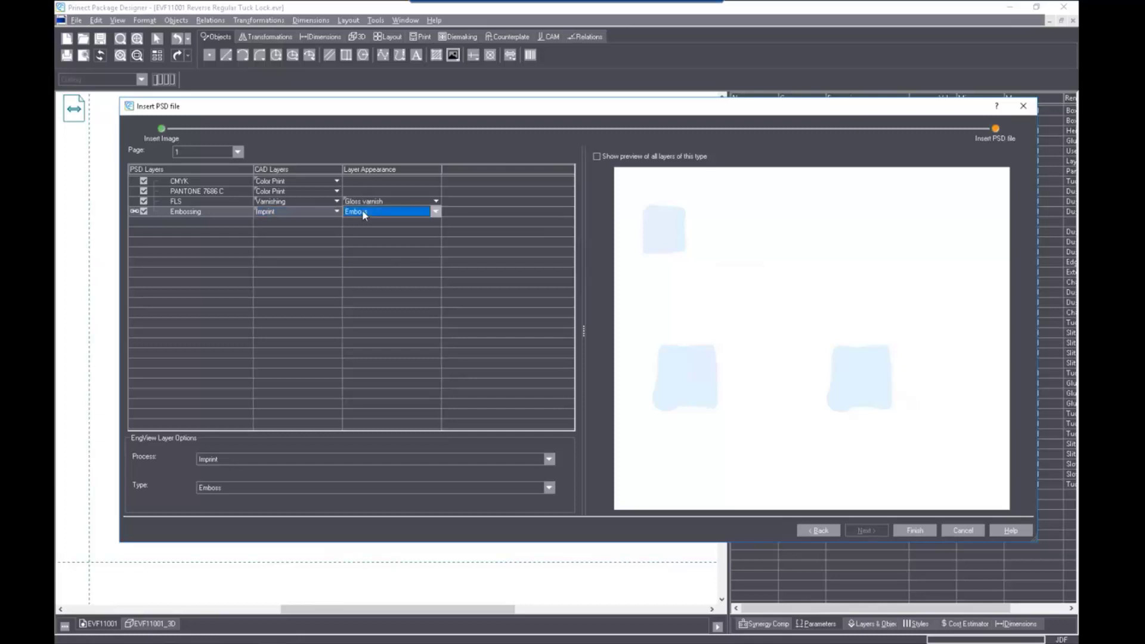
{"action": "left_click", "coordinate": [435, 213]}
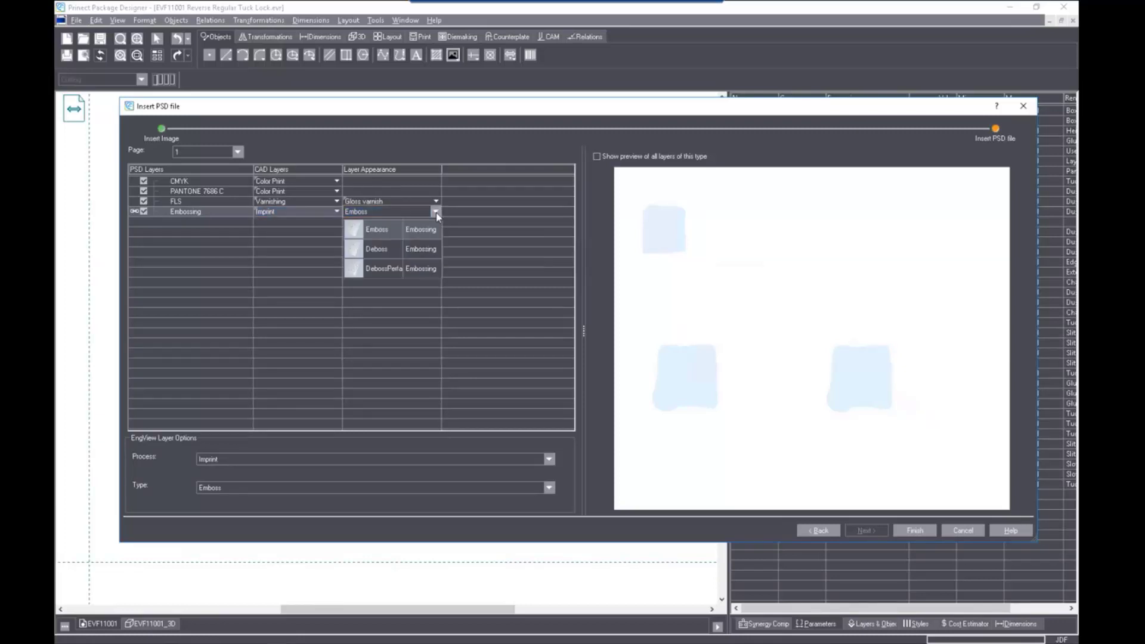
{"action": "left_click", "coordinate": [481, 226]}
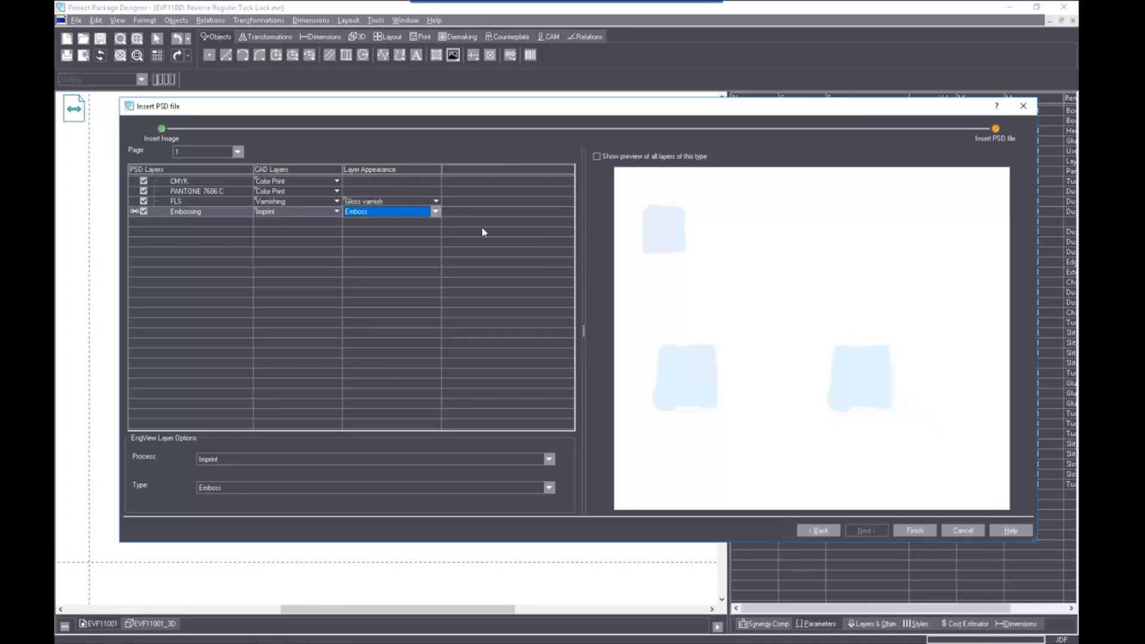
{"action": "left_click", "coordinate": [913, 531]}
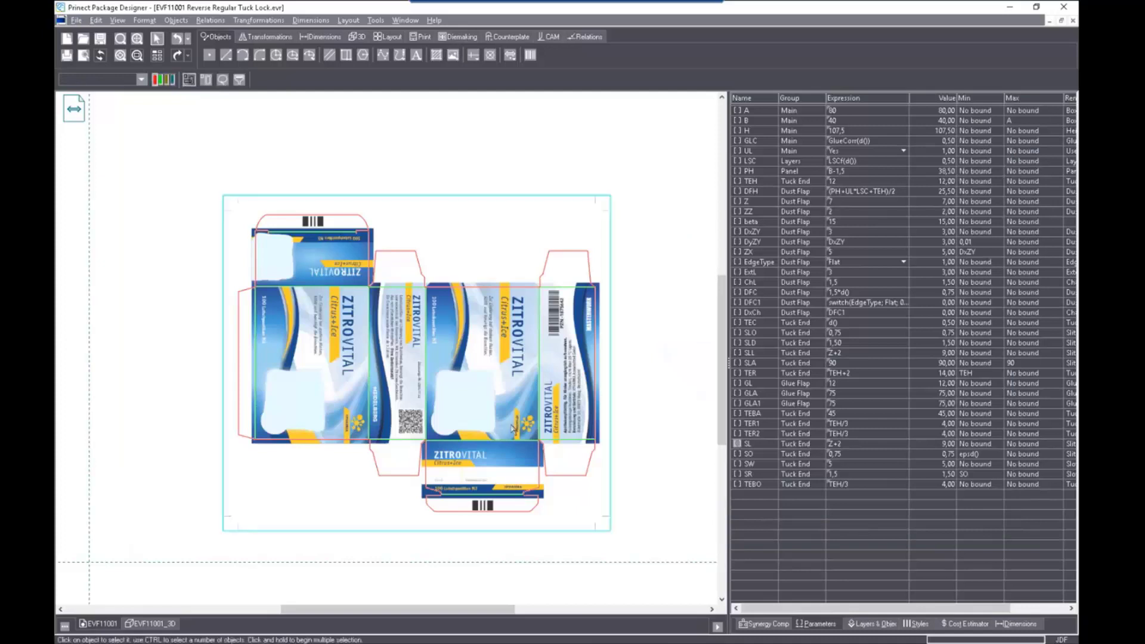
Show the carton with its artwork as a solid in the 3D drawing, play the folding sequence, and inspect the closed box
{"action": "scroll", "coordinate": [377, 366], "scroll_direction": "down", "scroll_amount": 1}
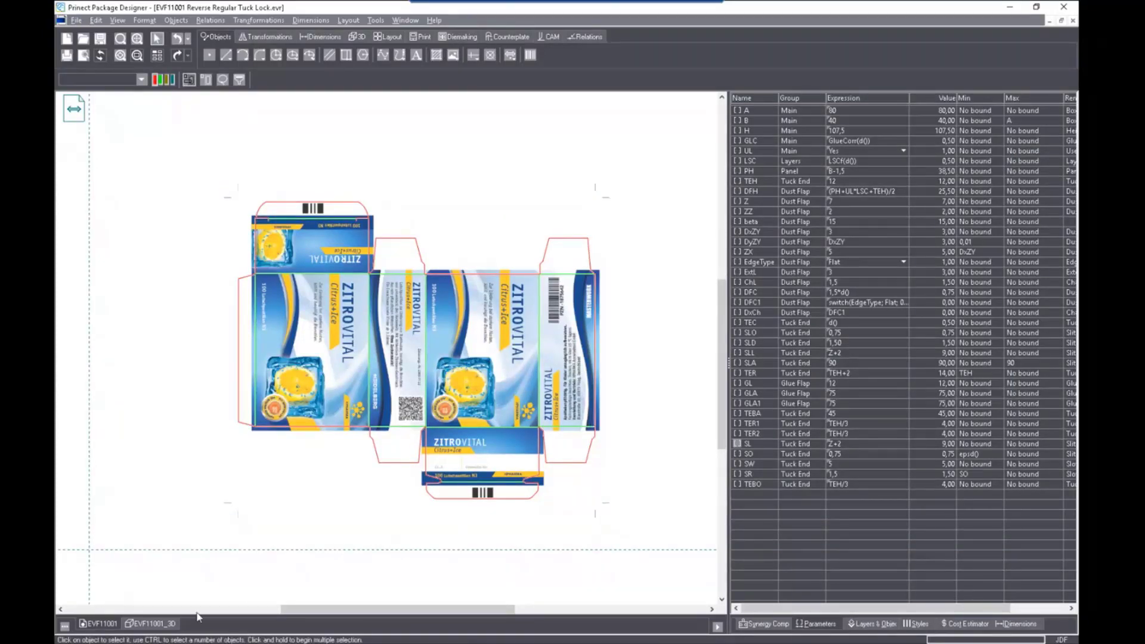
{"action": "left_click", "coordinate": [173, 625]}
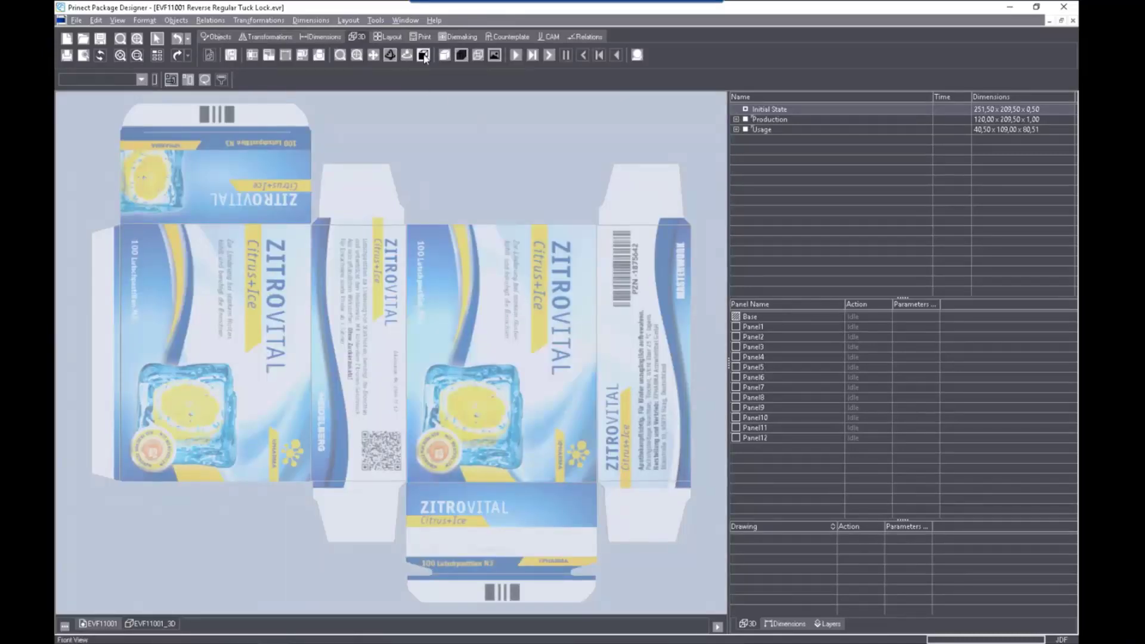
{"action": "left_click", "coordinate": [444, 55]}
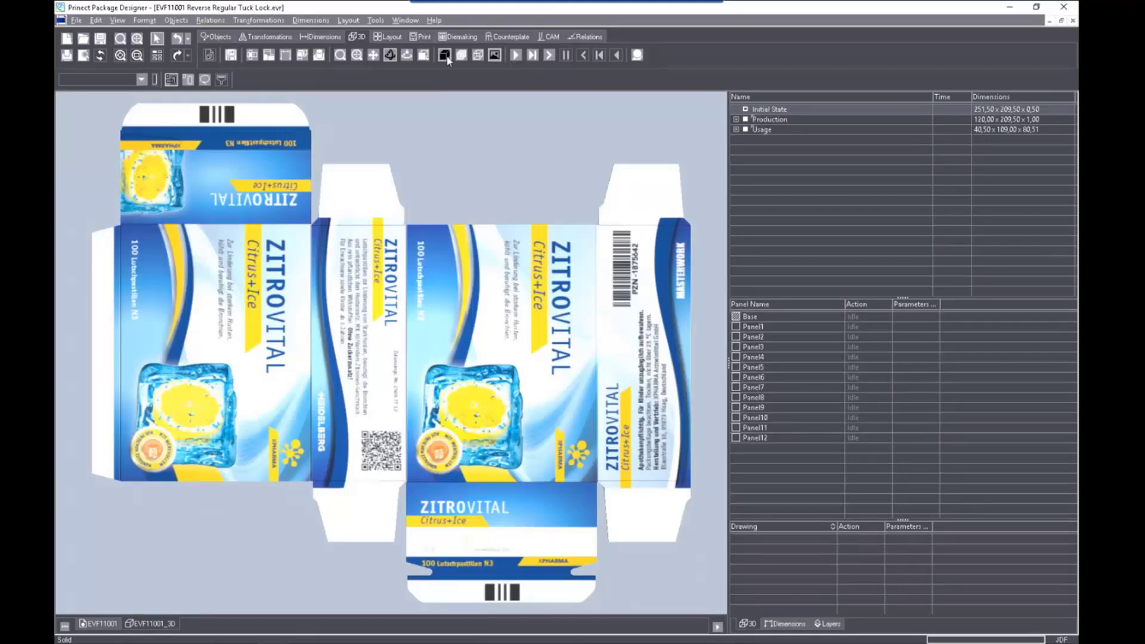
{"action": "left_click", "coordinate": [518, 55]}
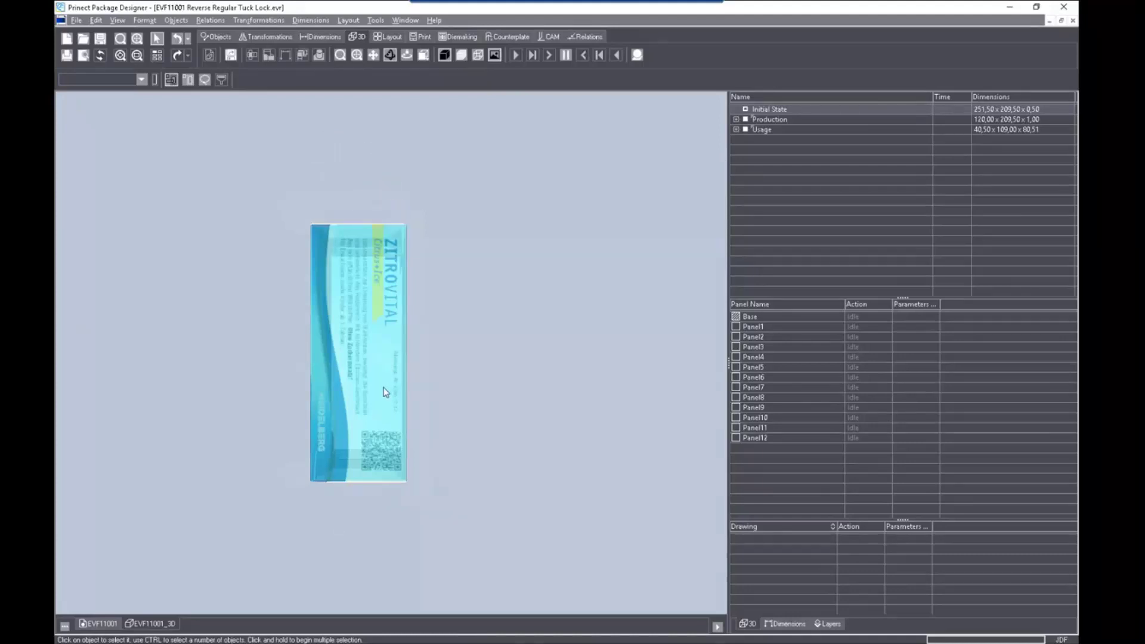
{"action": "left_click_drag", "start_coordinate": [395, 388], "coordinate": [295, 421]}
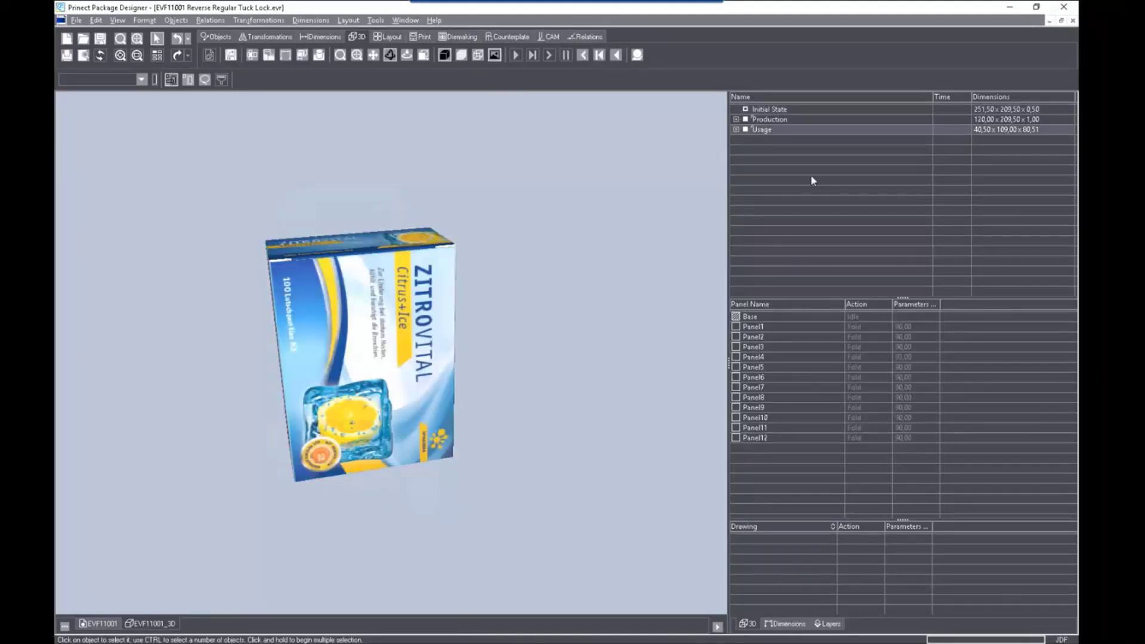
Expand the Usage and Production folding phases, show the final Usage state, and inspect the closed carton from several sides
{"action": "left_click", "coordinate": [736, 129]}
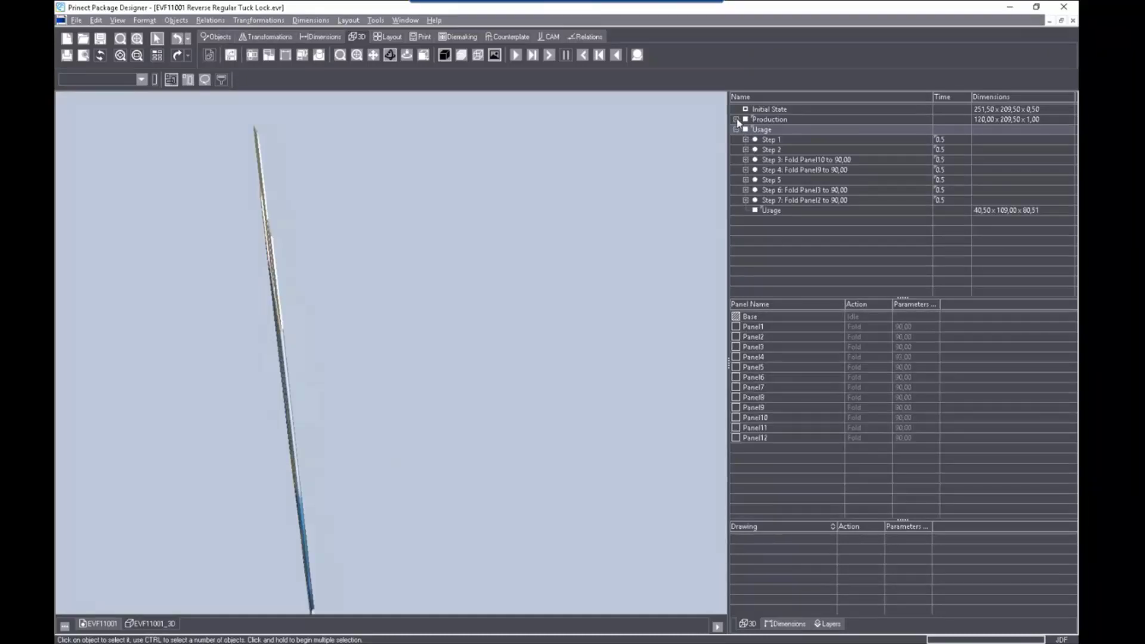
{"action": "left_click", "coordinate": [737, 120]}
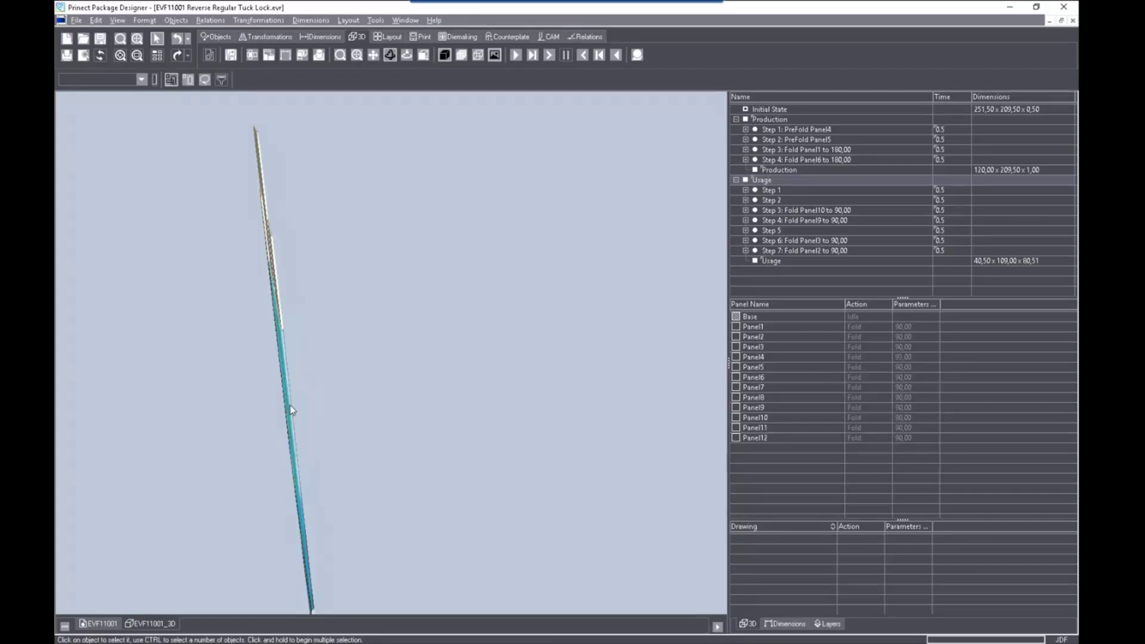
{"action": "left_click_drag", "start_coordinate": [290, 406], "coordinate": [295, 346]}
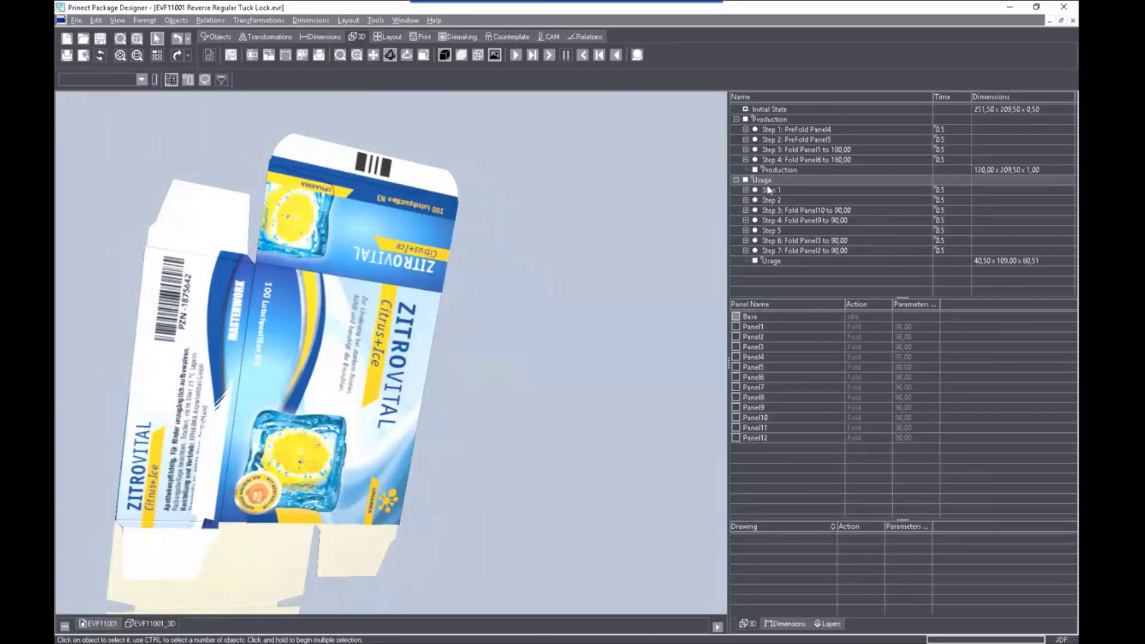
{"action": "left_click", "coordinate": [770, 263]}
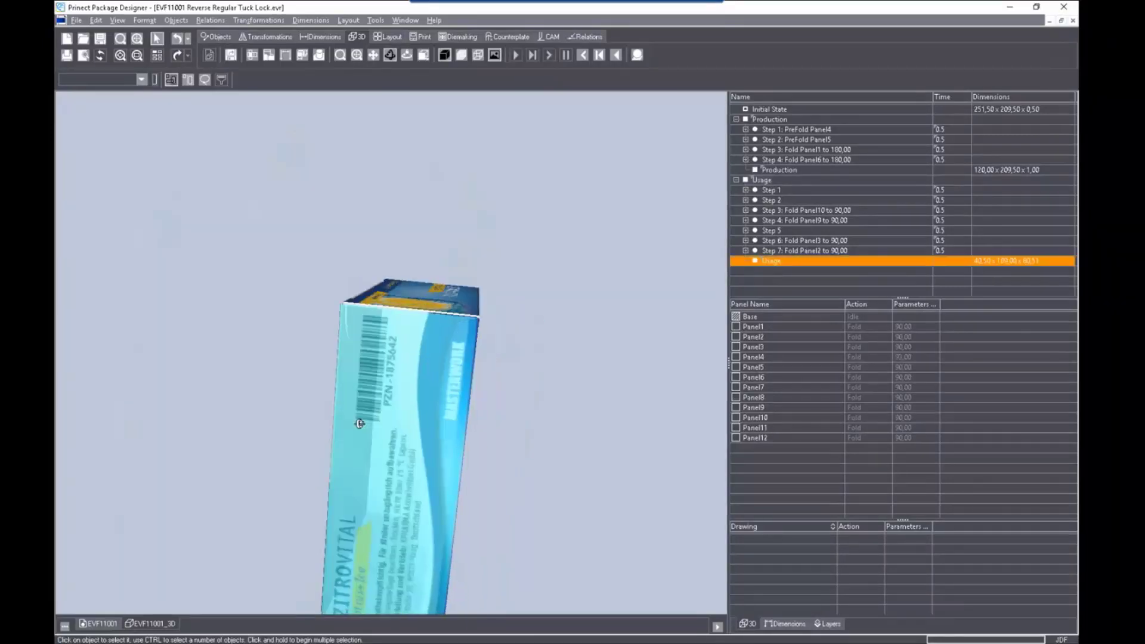
{"action": "left_click_drag", "start_coordinate": [240, 377], "coordinate": [274, 280]}
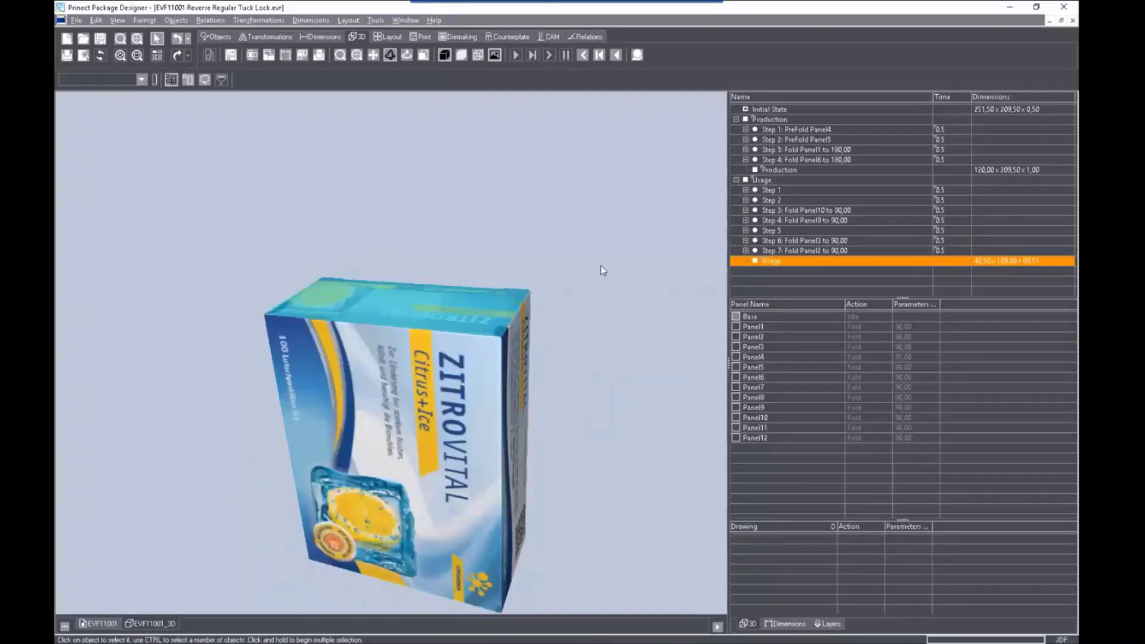
Show the final Production state and inspect the flat-folded carton from both sides
{"action": "left_click", "coordinate": [773, 119]}
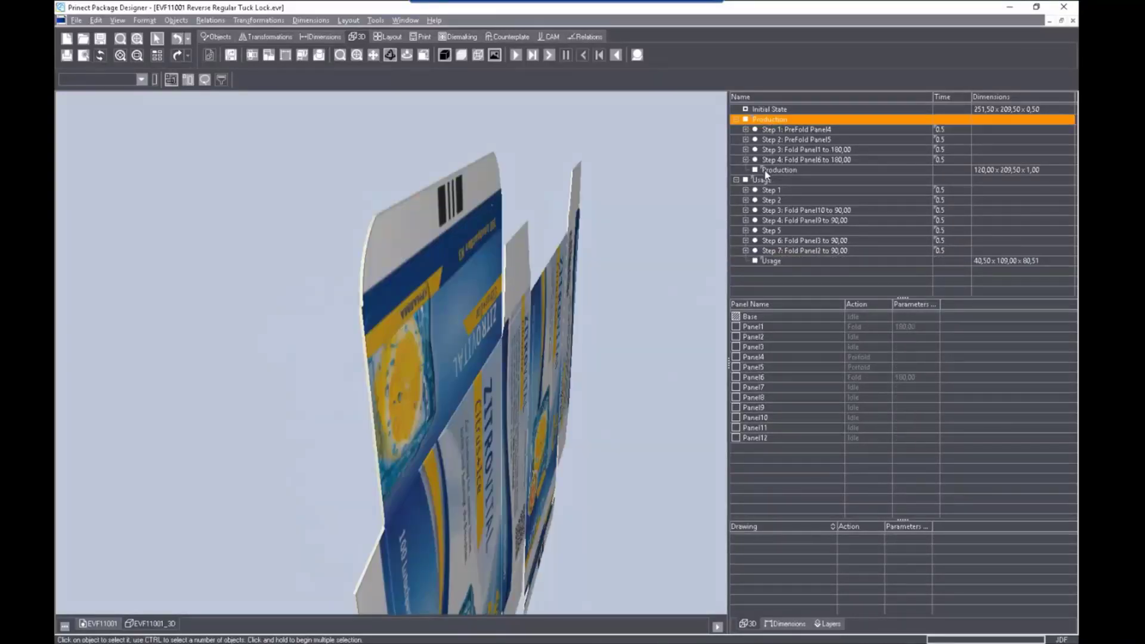
{"action": "left_click", "coordinate": [767, 171]}
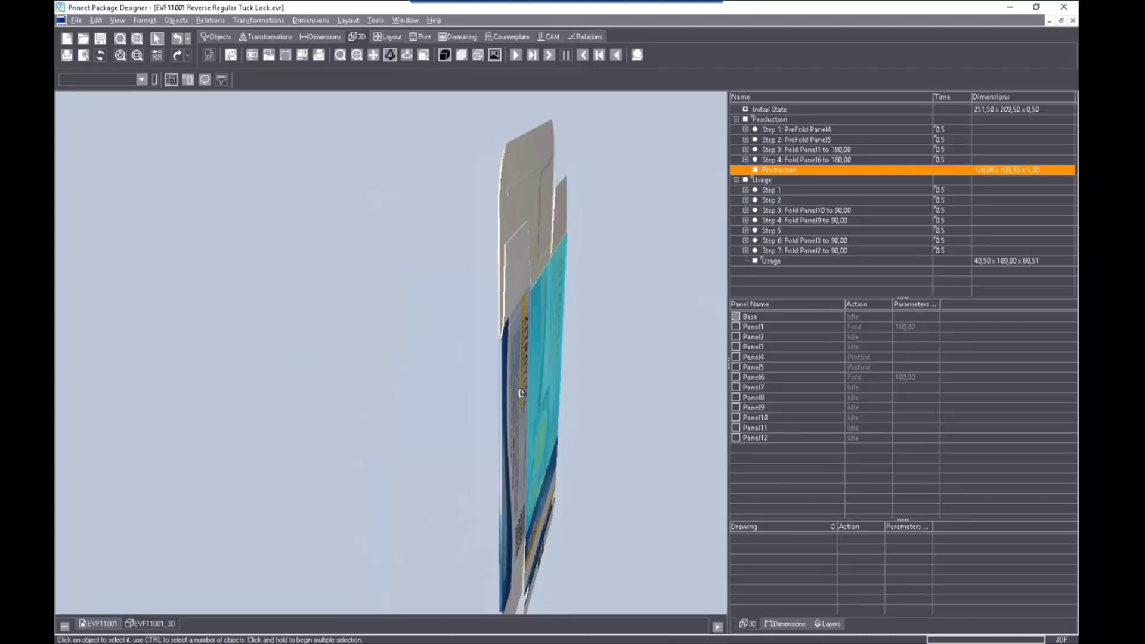
{"action": "left_click_drag", "start_coordinate": [526, 392], "coordinate": [464, 392]}
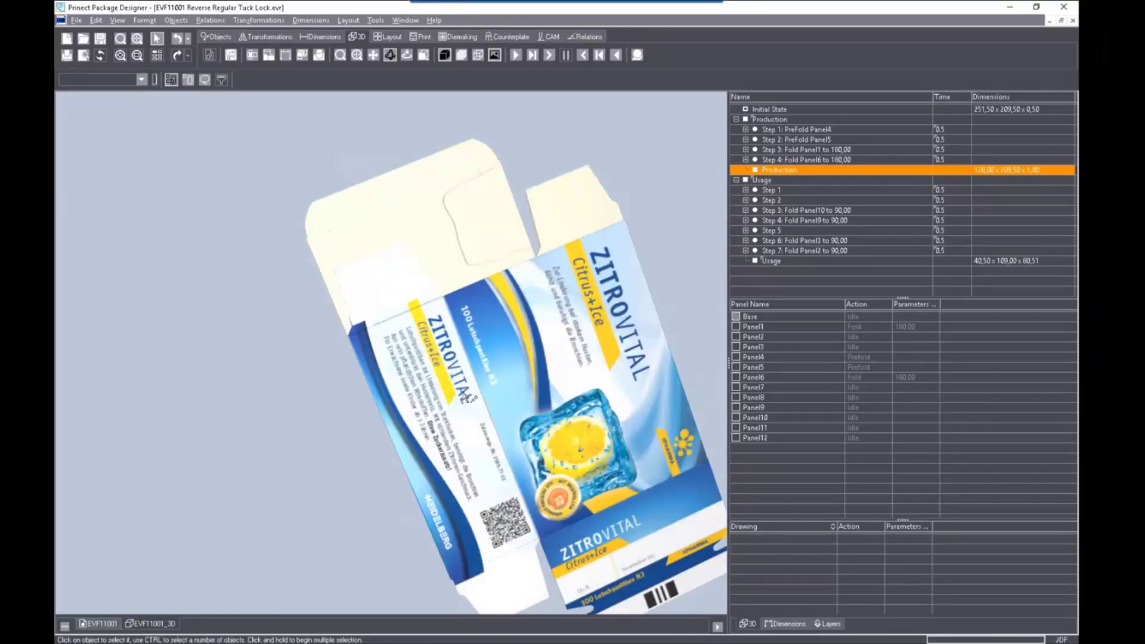
{"action": "left_click_drag", "start_coordinate": [468, 398], "coordinate": [296, 307]}
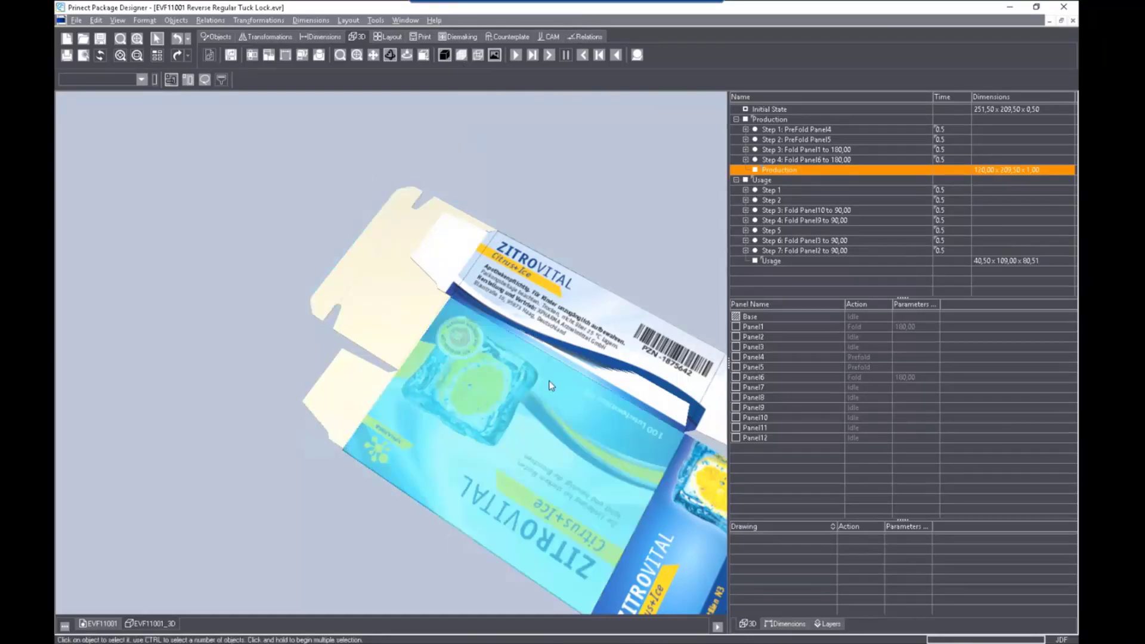
Export the 3D model as Web 3D file EVF11001 Reverse Regular Tuck Lock.html, animated from Production to Usage, overwriting the existing file
{"action": "left_click", "coordinate": [231, 56]}
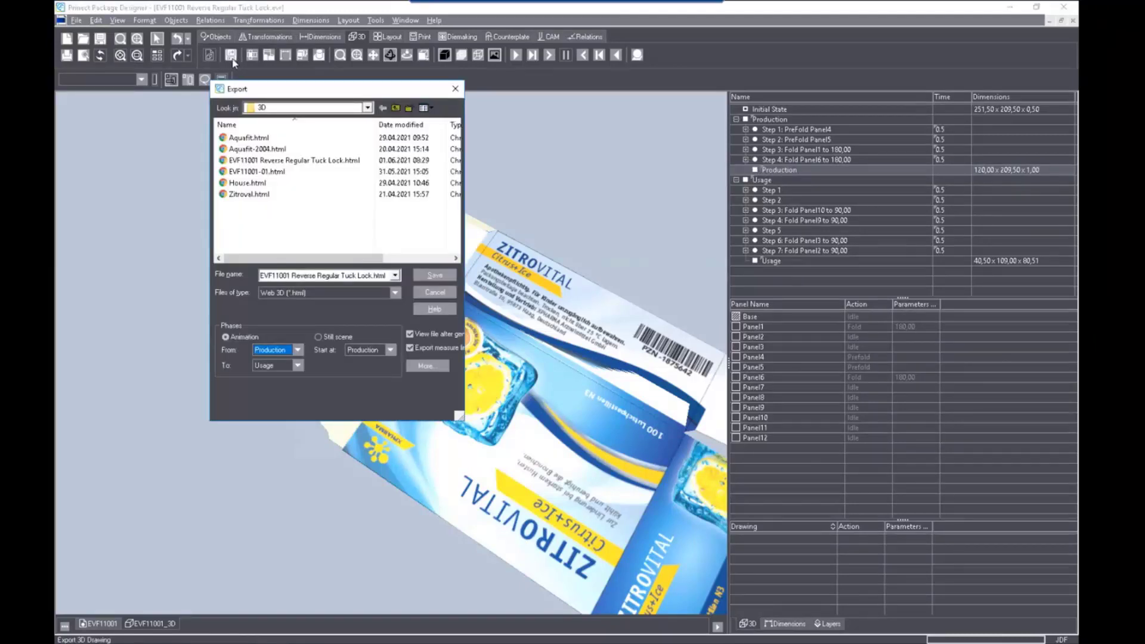
{"action": "left_click", "coordinate": [395, 297]}
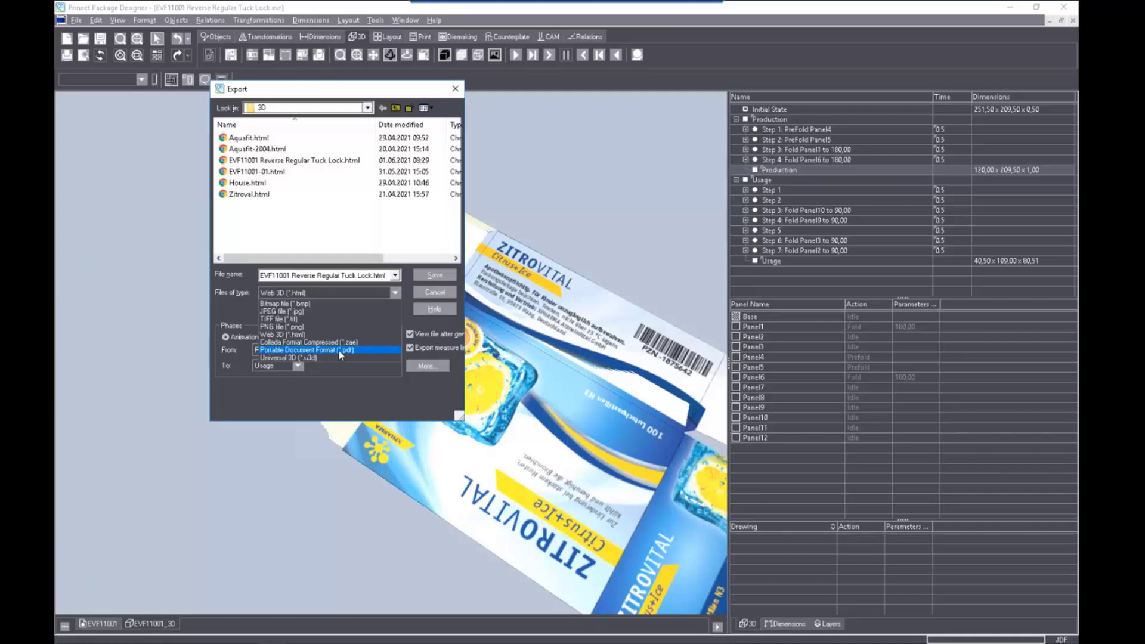
{"action": "left_click", "coordinate": [266, 335]}
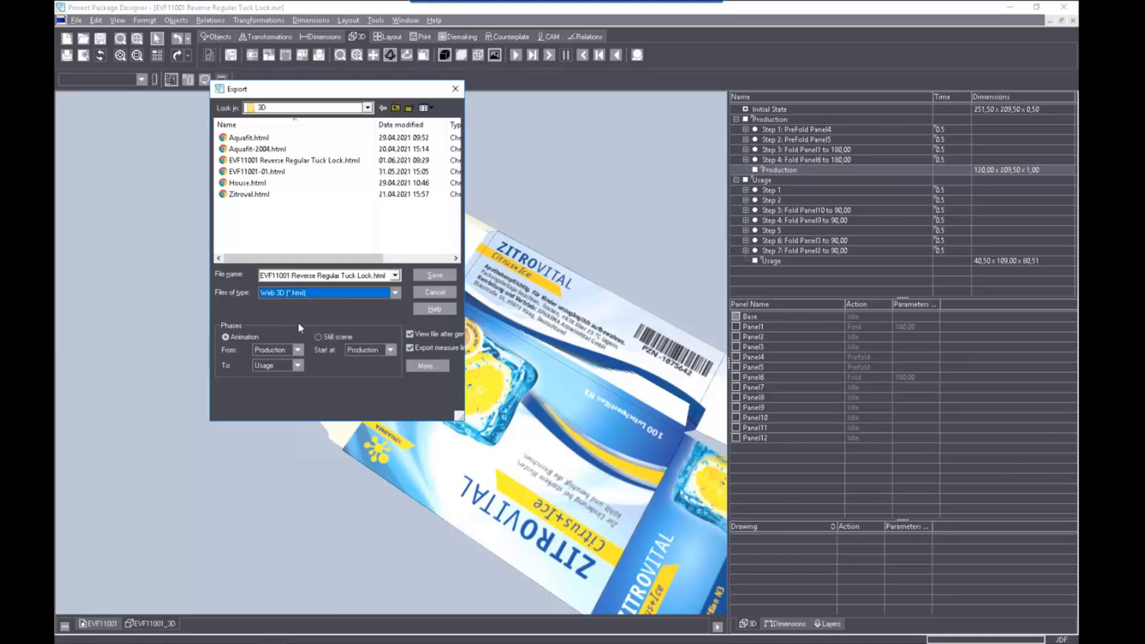
{"action": "left_click", "coordinate": [425, 278]}
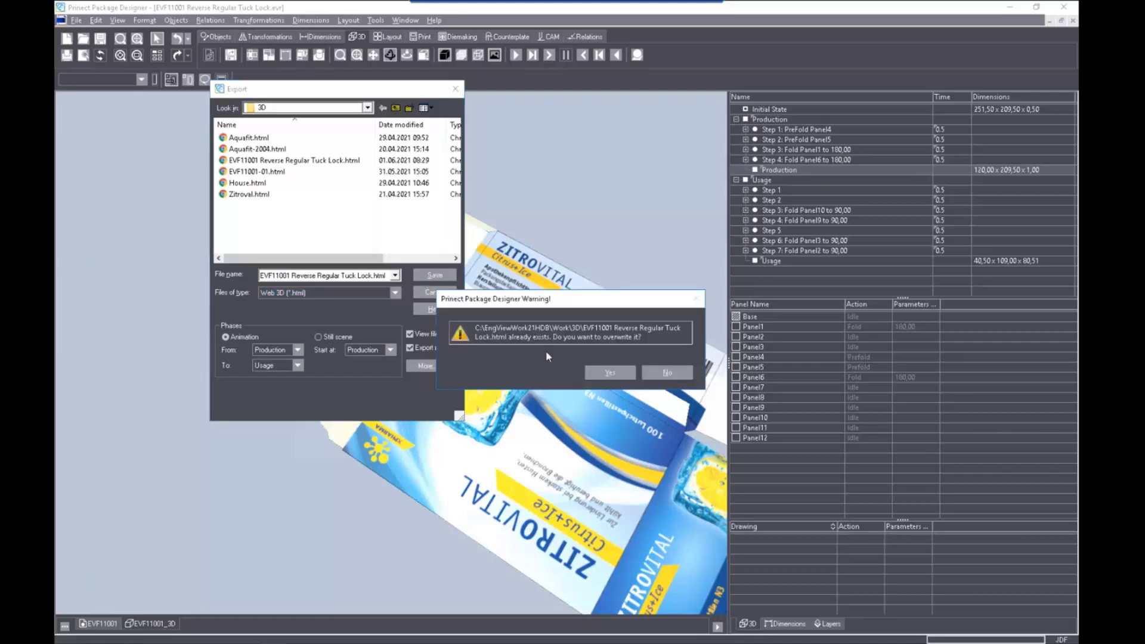
{"action": "left_click", "coordinate": [596, 372]}
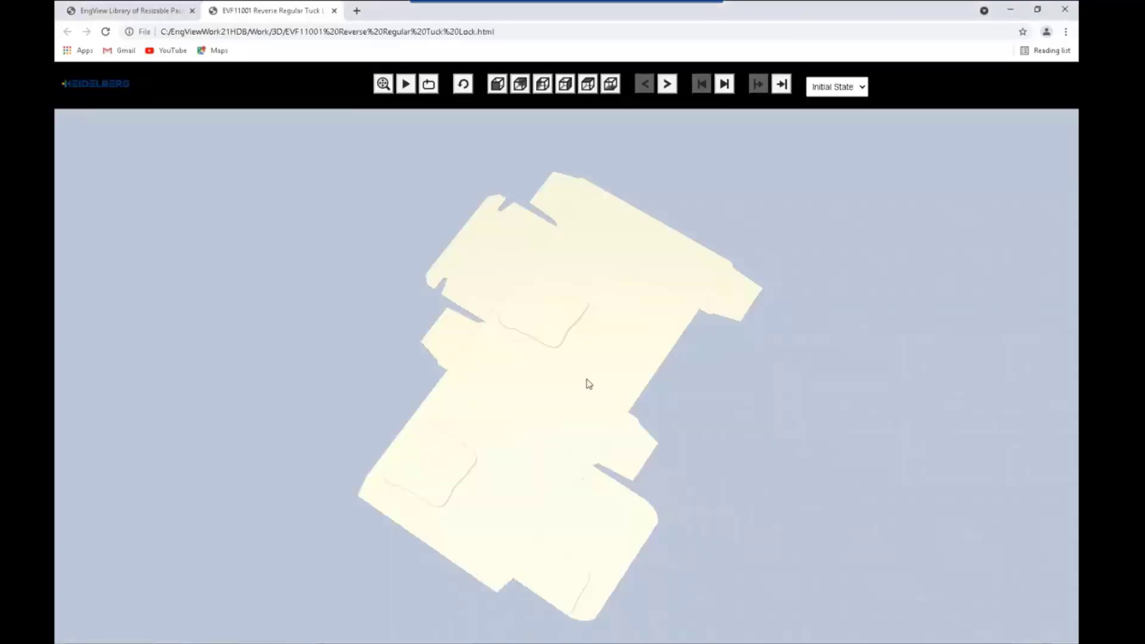
Play the folding animation in the exported web model and inspect the closed box fitted to the view
{"action": "left_click_drag", "start_coordinate": [596, 399], "coordinate": [448, 432]}
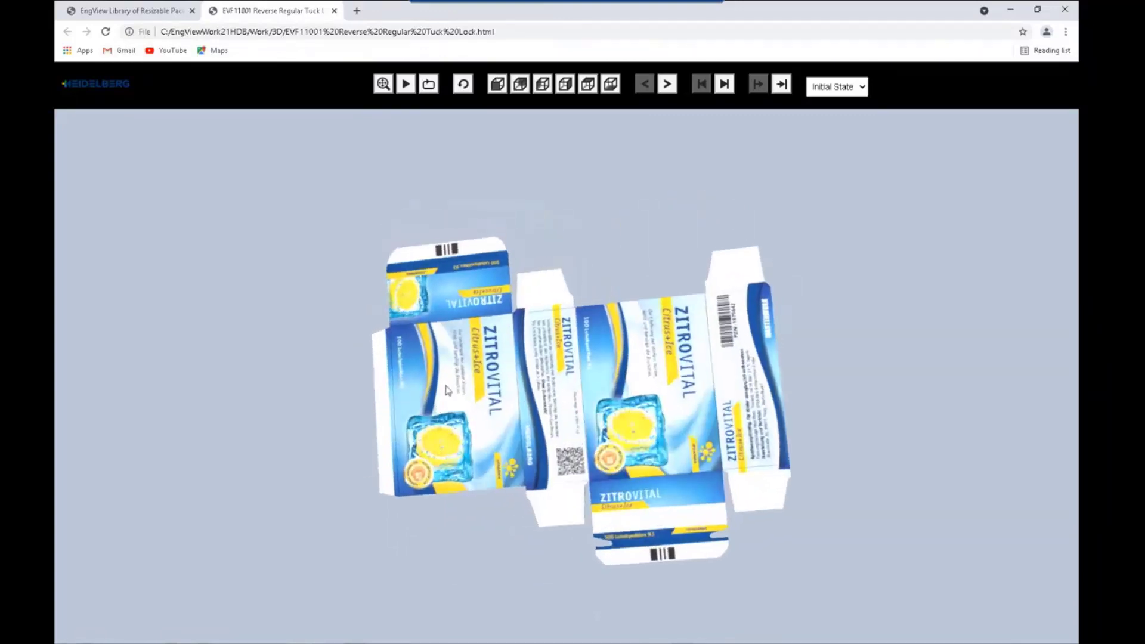
{"action": "left_click", "coordinate": [405, 85]}
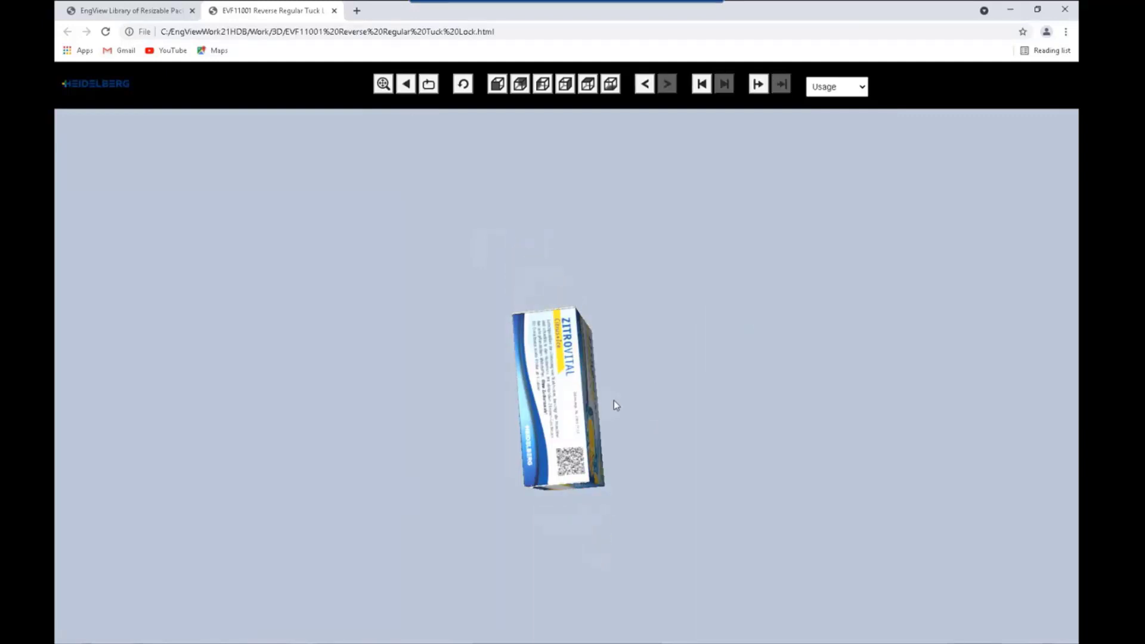
{"action": "left_click", "coordinate": [384, 88]}
{"action": "left_click_drag", "start_coordinate": [624, 399], "coordinate": [590, 388]}
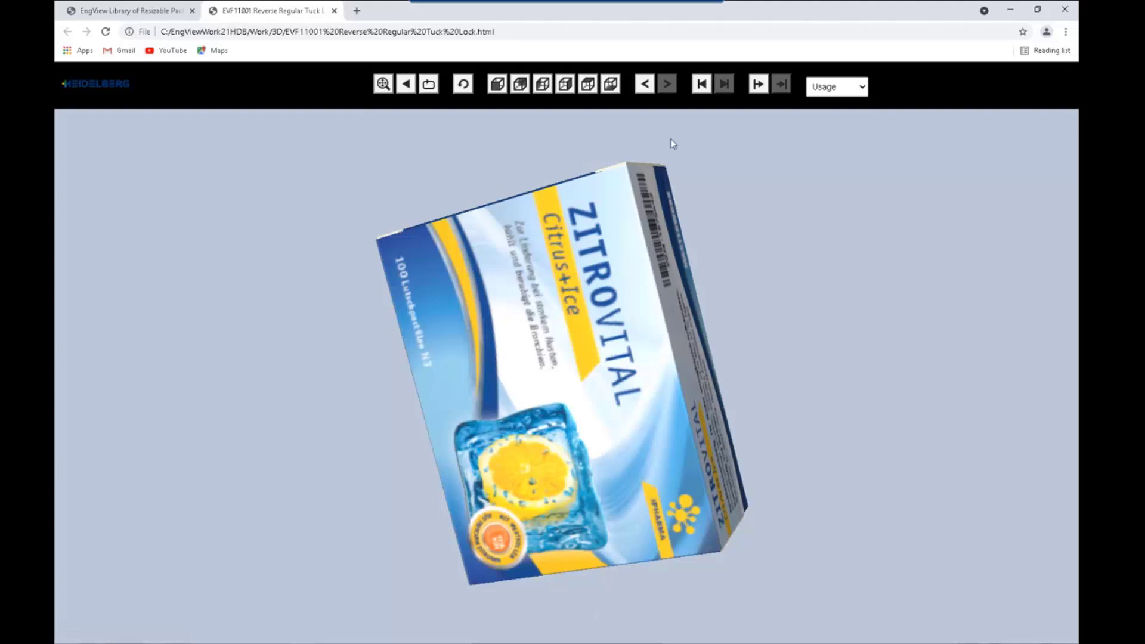
Switch the web model to the Production phase and examine the flat-folded carton in several standard views
{"action": "left_click", "coordinate": [853, 88]}
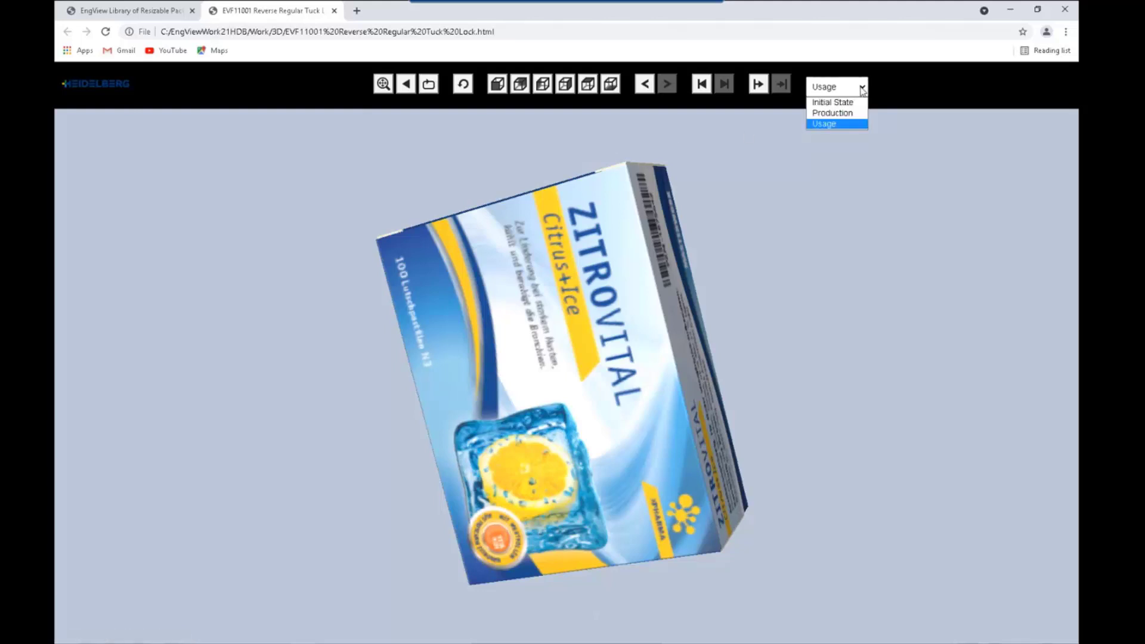
{"action": "left_click", "coordinate": [840, 113]}
{"action": "left_click_drag", "start_coordinate": [363, 289], "coordinate": [520, 224]}
{"action": "left_click", "coordinate": [384, 84]}
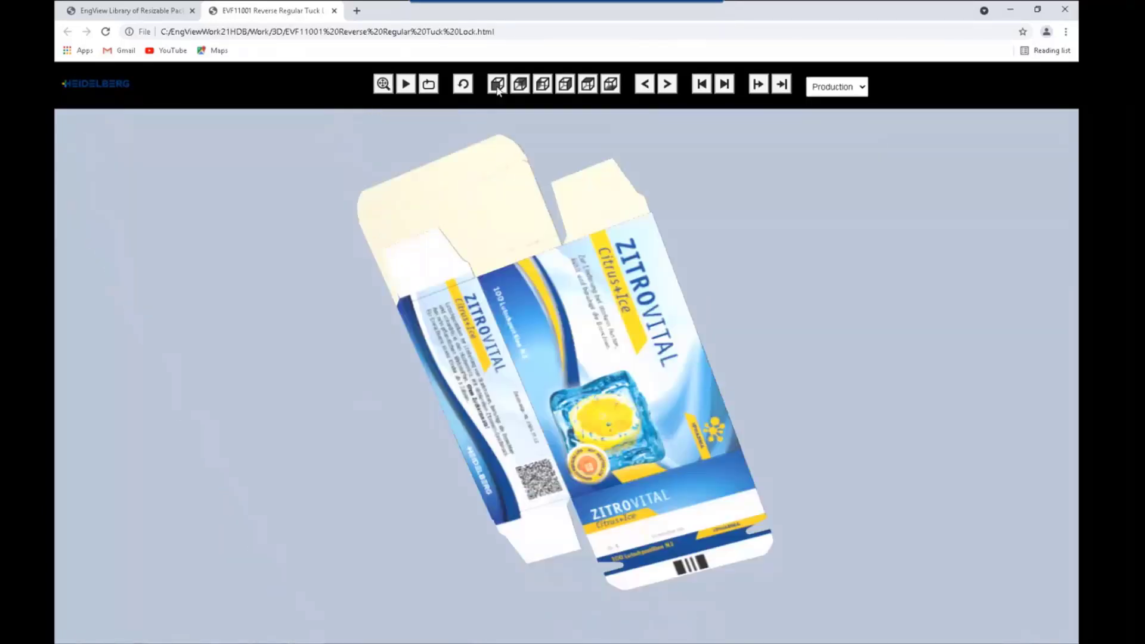
{"action": "left_click", "coordinate": [498, 86]}
{"action": "left_click", "coordinate": [521, 86]}
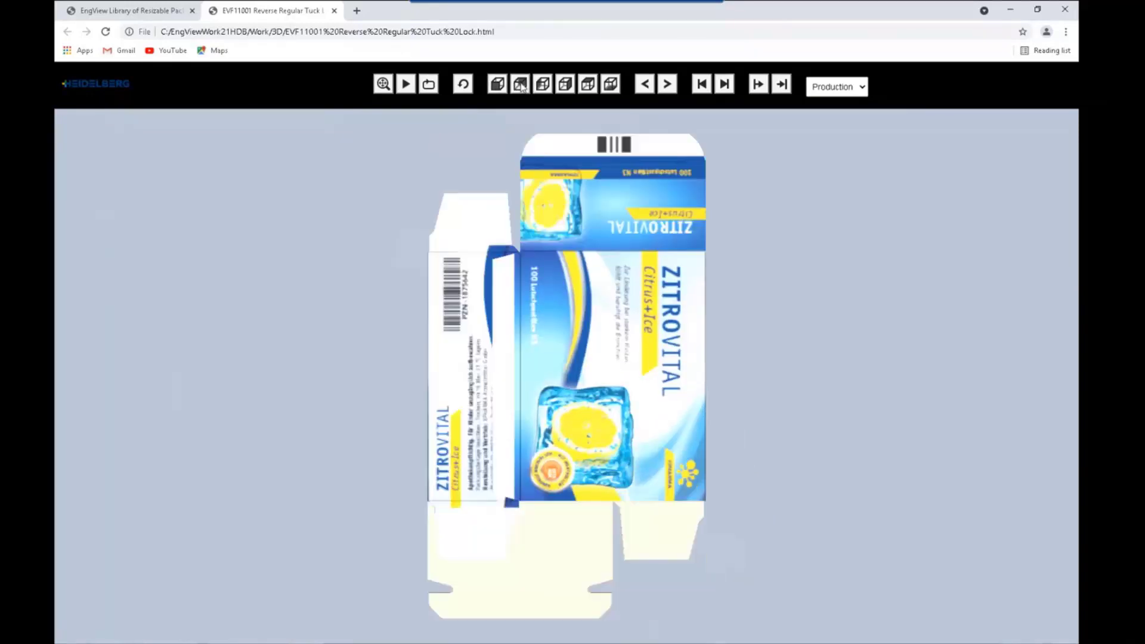
{"action": "left_click", "coordinate": [542, 85]}
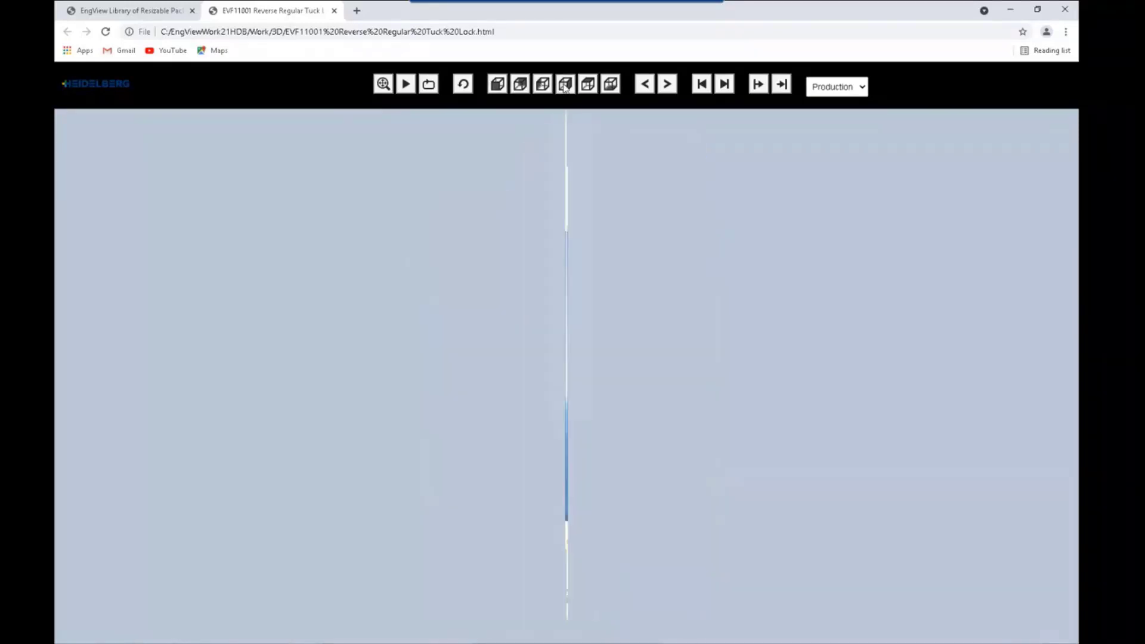
Switch the web model to the Usage phase and rotate the closed box to inspect its tuck end
{"action": "left_click", "coordinate": [863, 89]}
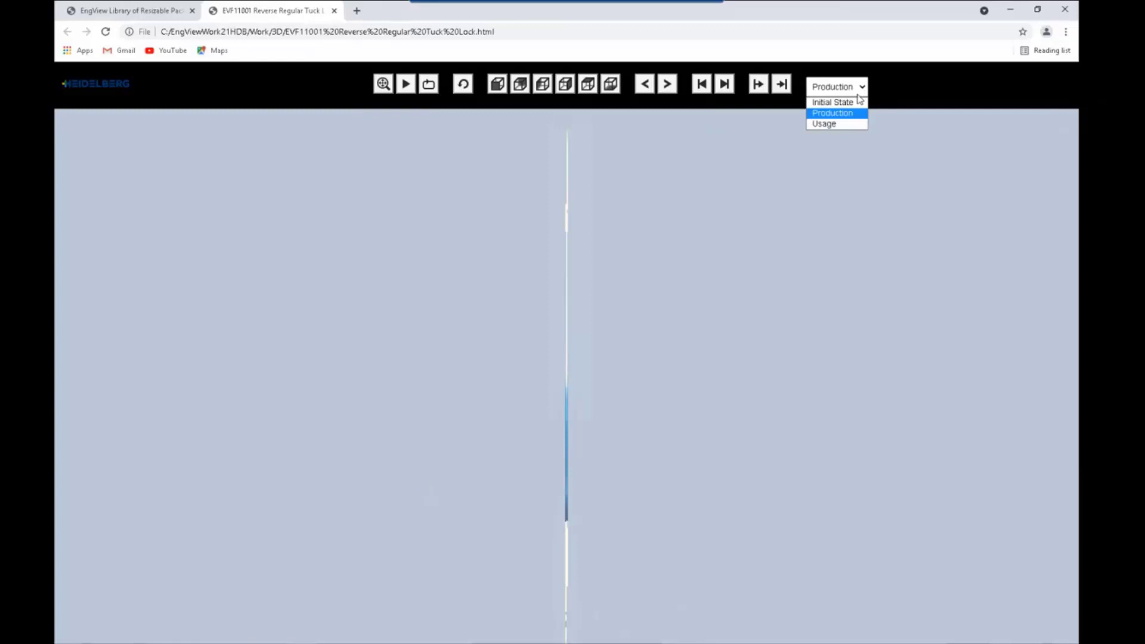
{"action": "left_click", "coordinate": [832, 123]}
{"action": "left_click_drag", "start_coordinate": [567, 338], "coordinate": [470, 446]}
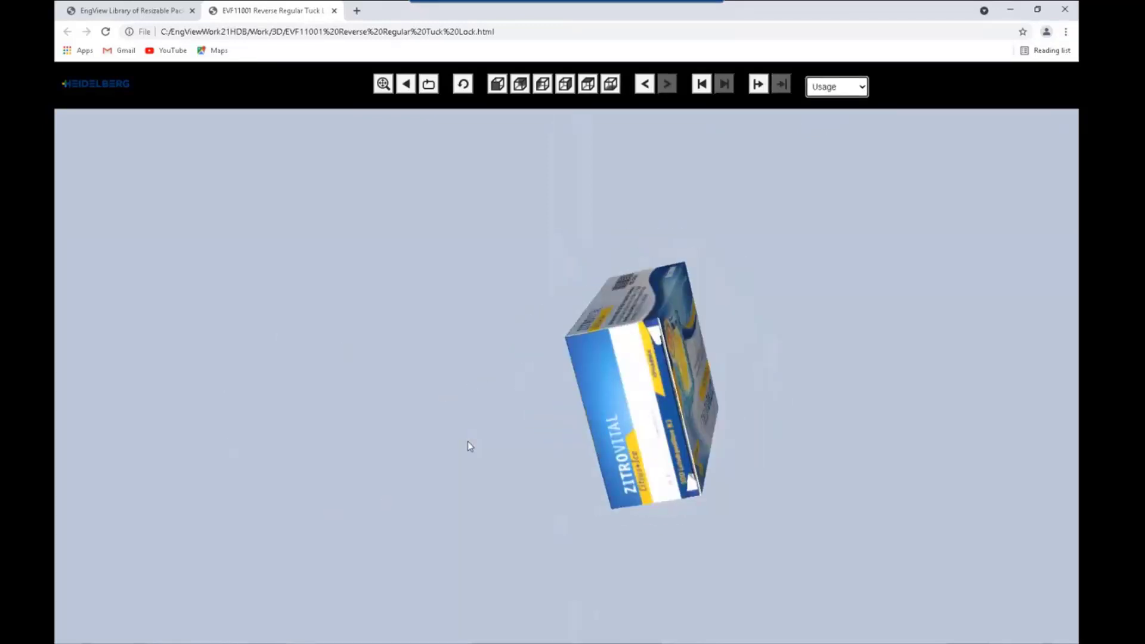
Switch back to Prinect Package Designer, rewind the folding to Initial State, and inspect the printed side of the unfolded carton
{"action": "left_click", "coordinate": [1014, 10]}
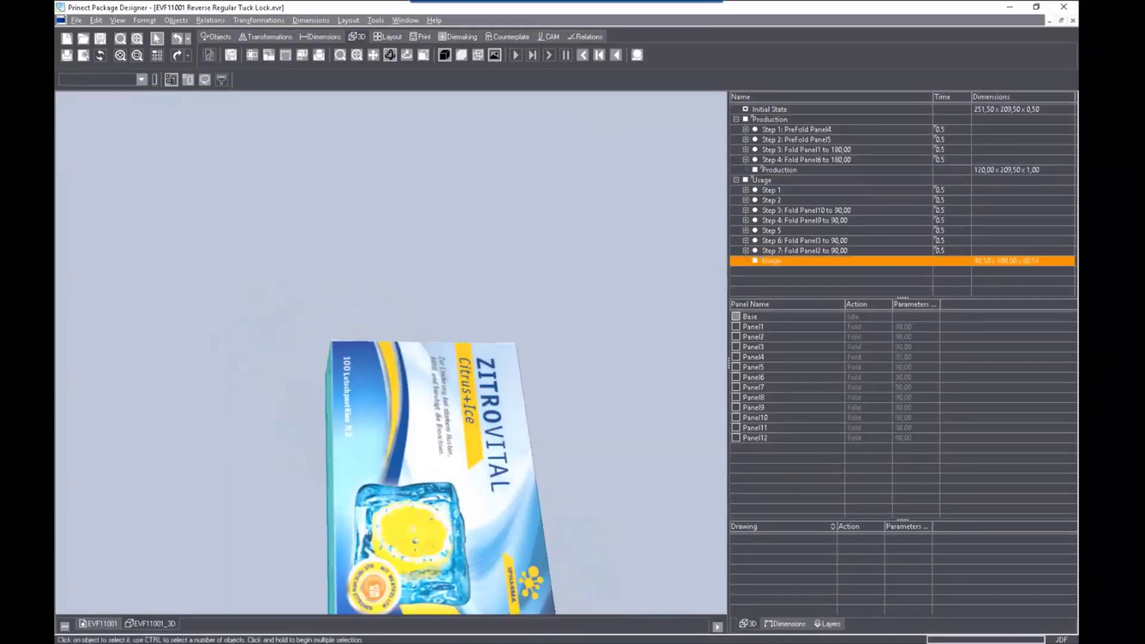
{"action": "left_click", "coordinate": [617, 56]}
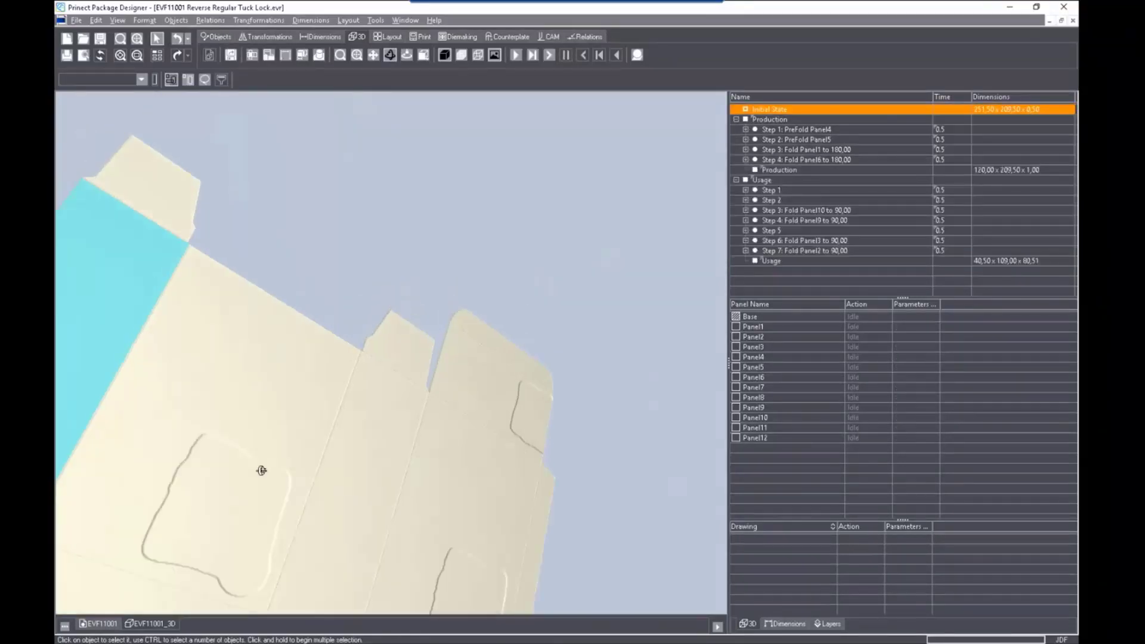
{"action": "left_click_drag", "start_coordinate": [261, 470], "coordinate": [423, 557]}
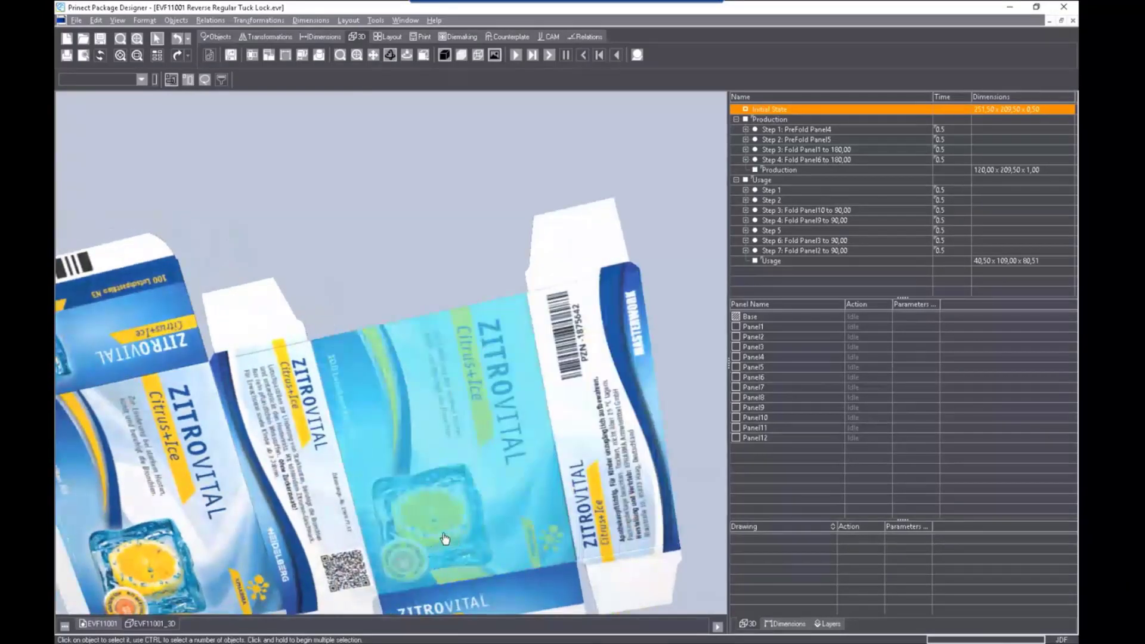
{"action": "middle_click", "coordinate": [445, 539]}
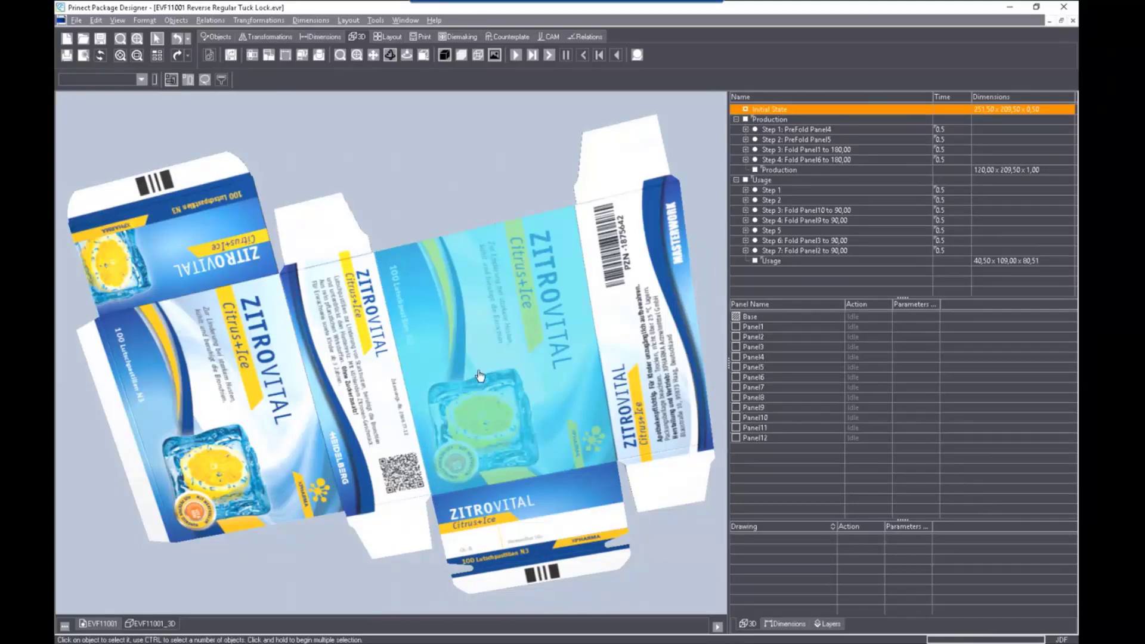
Browse the OBJ Cosmetics folder of external 3D objects, preview Cream Box 02.obj from another angle, and close the browser without inserting it
{"action": "left_click", "coordinate": [637, 56]}
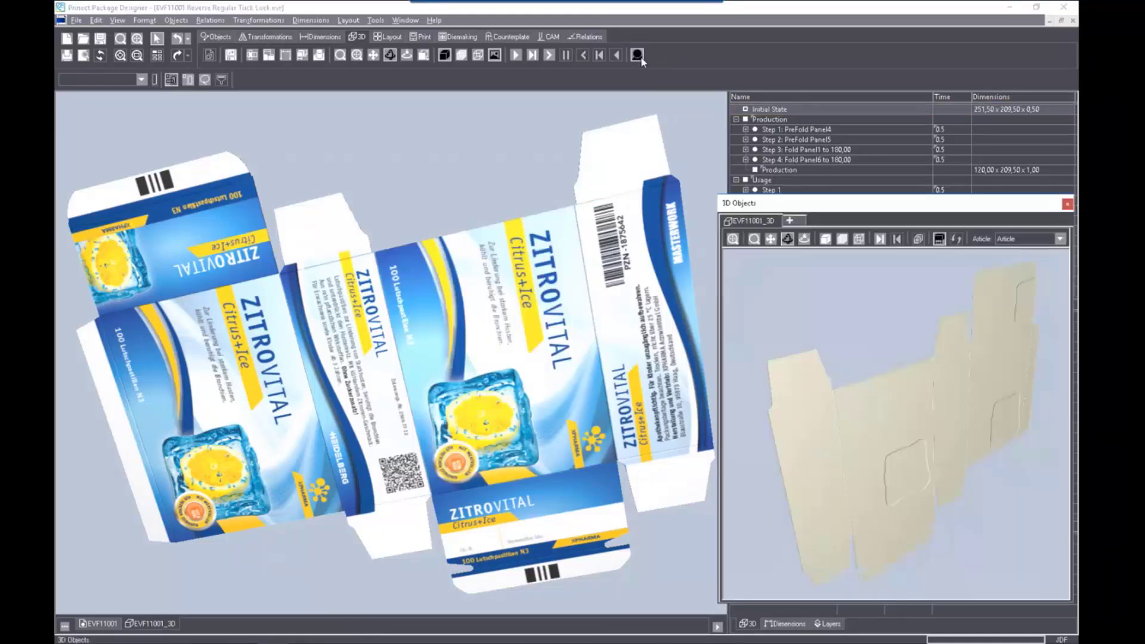
{"action": "left_click_drag", "start_coordinate": [772, 202], "coordinate": [745, 136]}
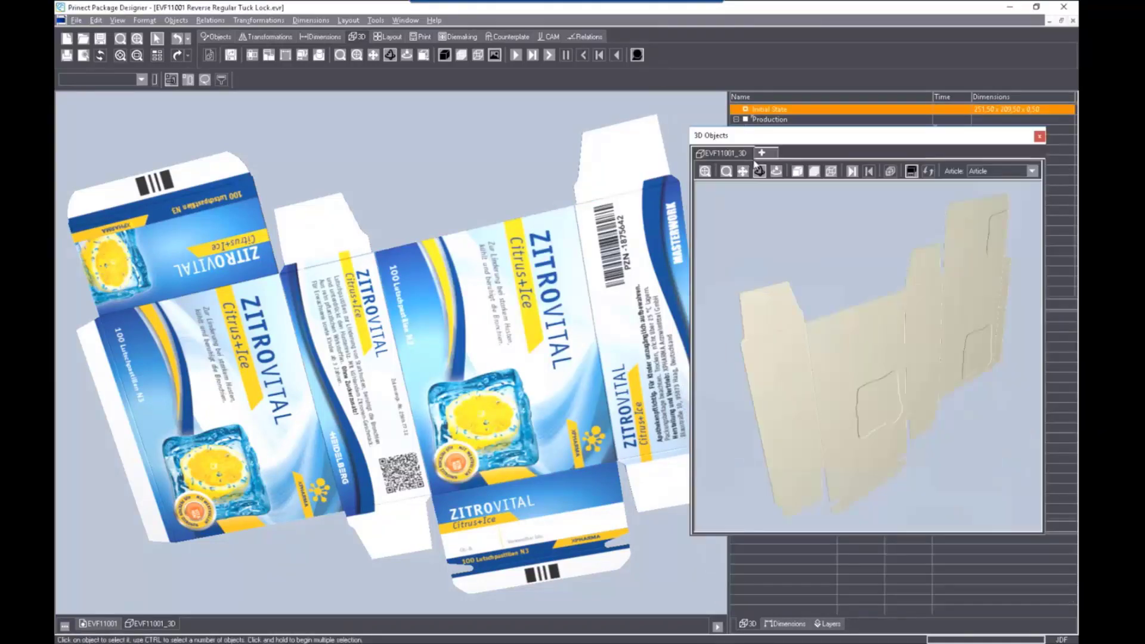
{"action": "left_click", "coordinate": [761, 153]}
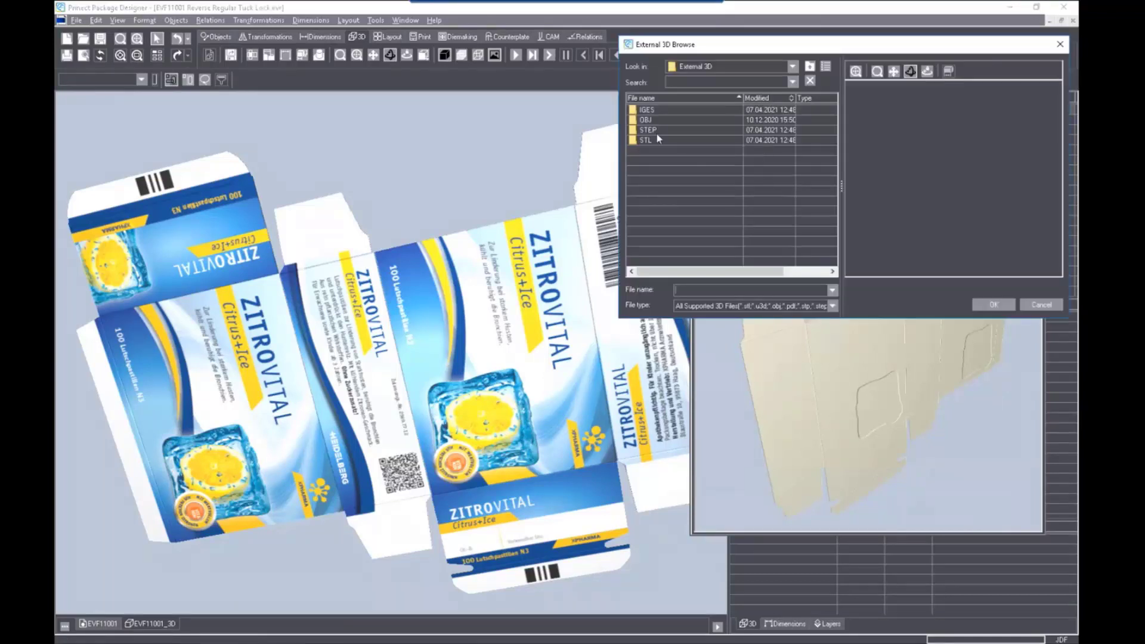
{"action": "double_click", "coordinate": [648, 120]}
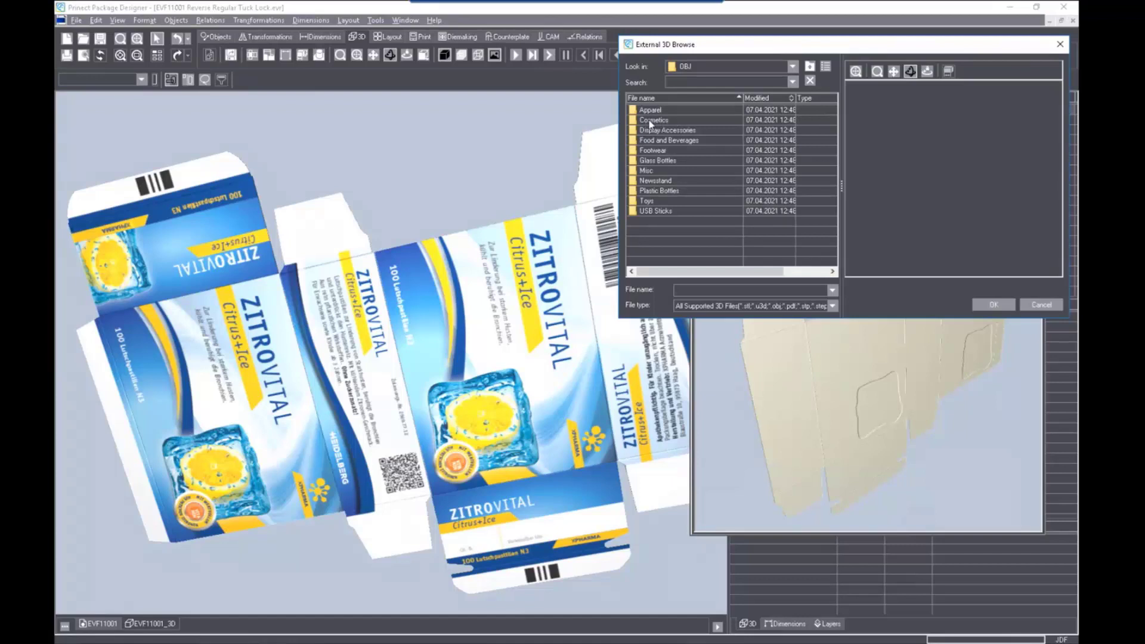
{"action": "double_click", "coordinate": [647, 120]}
{"action": "left_click", "coordinate": [650, 121]}
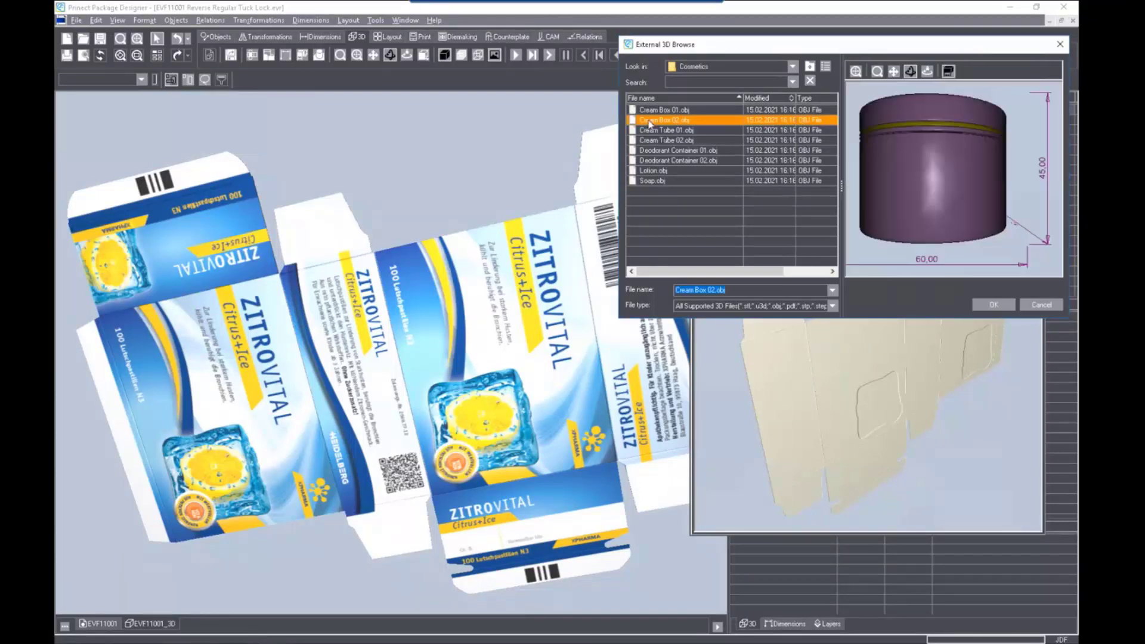
{"action": "left_click_drag", "start_coordinate": [926, 176], "coordinate": [833, 306]}
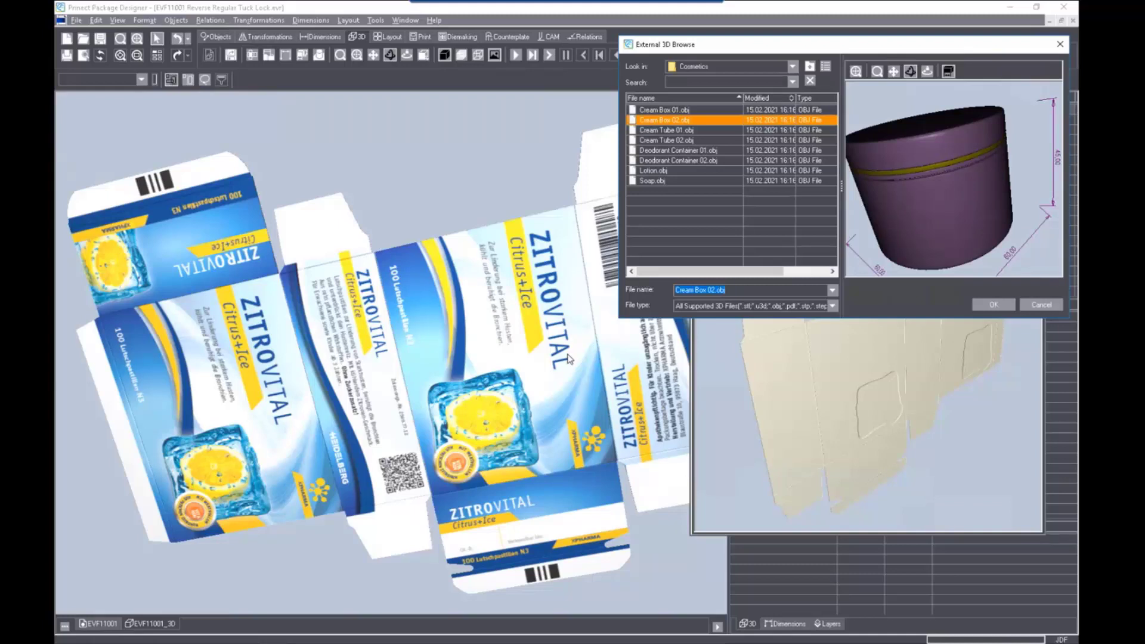
{"action": "left_click", "coordinate": [1046, 307]}
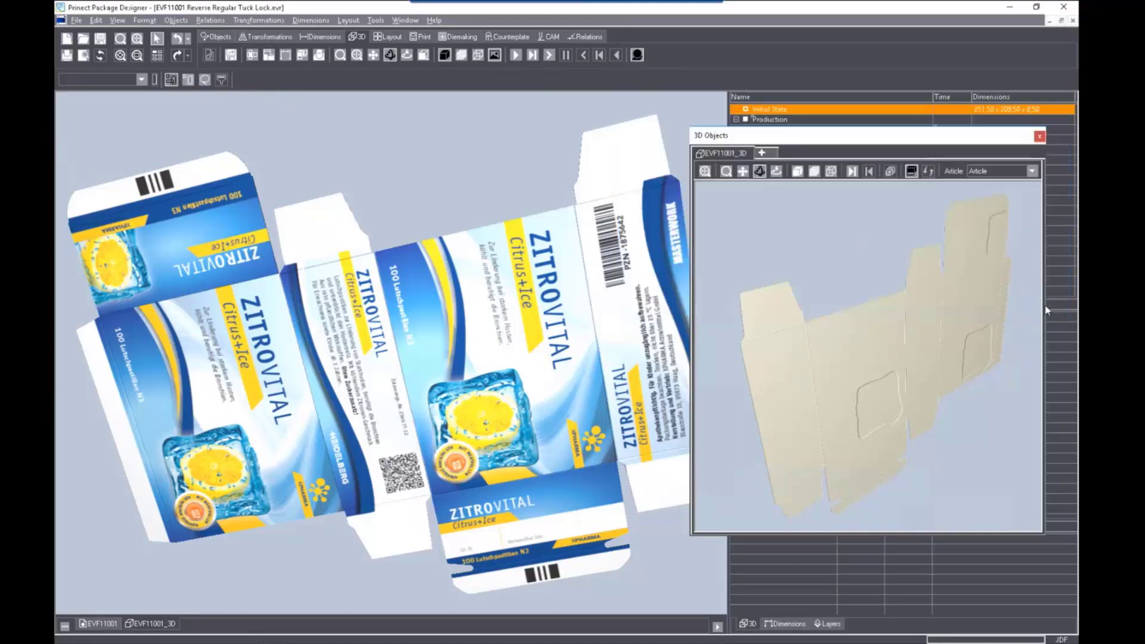
{"action": "left_click", "coordinate": [1040, 136]}
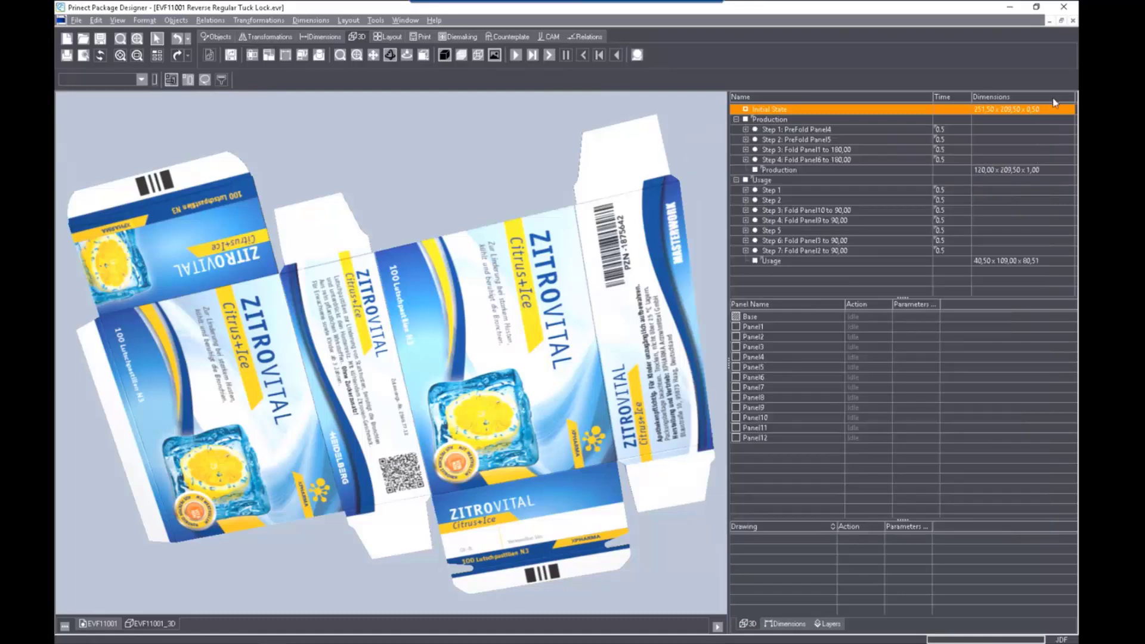
Bring up Elephant Box2004.evd and review the flat EVF11908, Cellophane and Insert drawings plus the Insert_3D and Cellophane_3D models
{"action": "left_click", "coordinate": [1050, 22]}
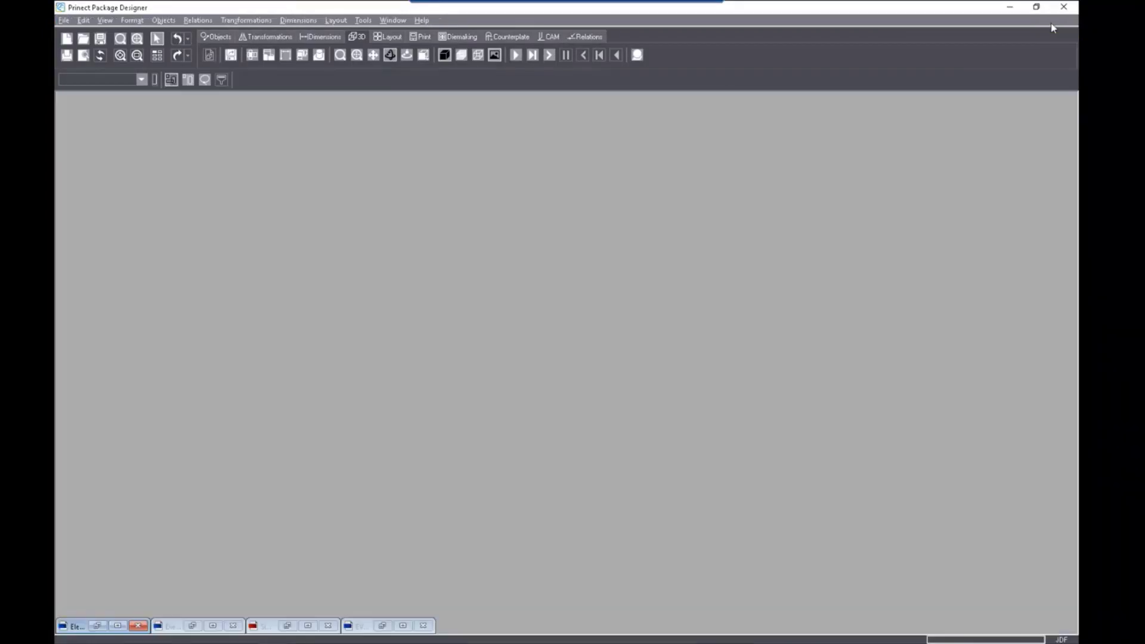
{"action": "left_click", "coordinate": [97, 625]}
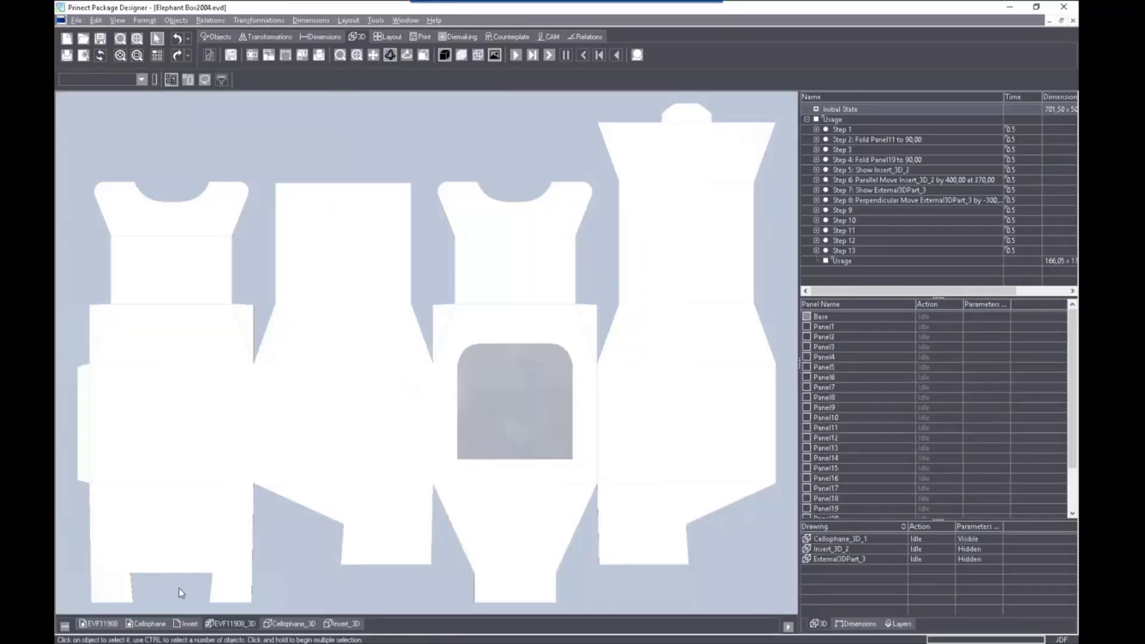
{"action": "left_click", "coordinate": [110, 626]}
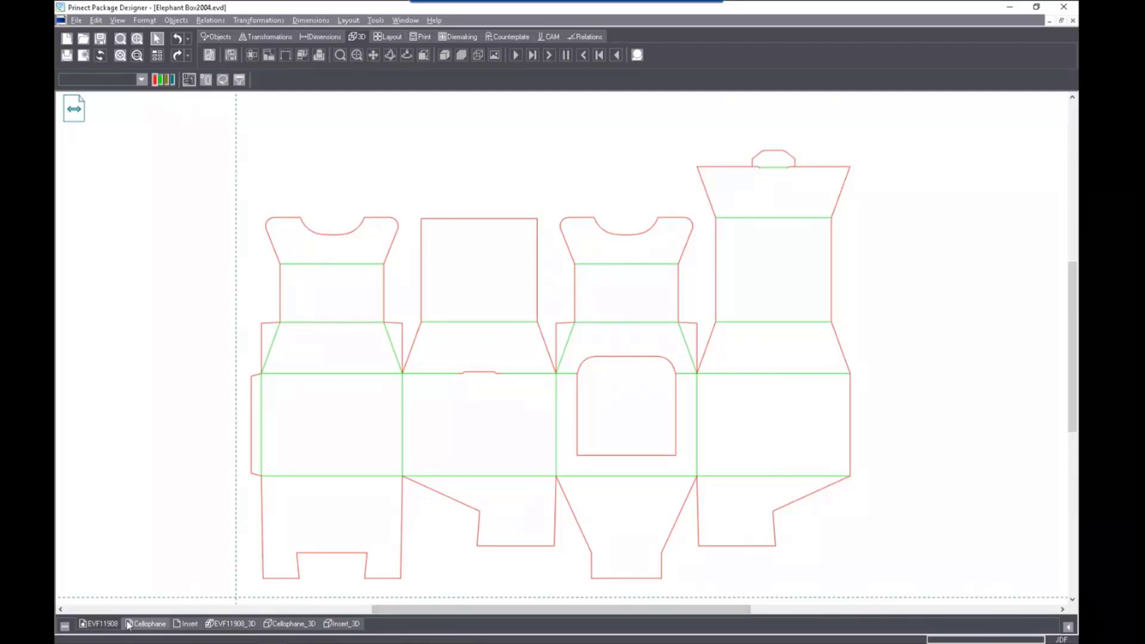
{"action": "left_click", "coordinate": [139, 626]}
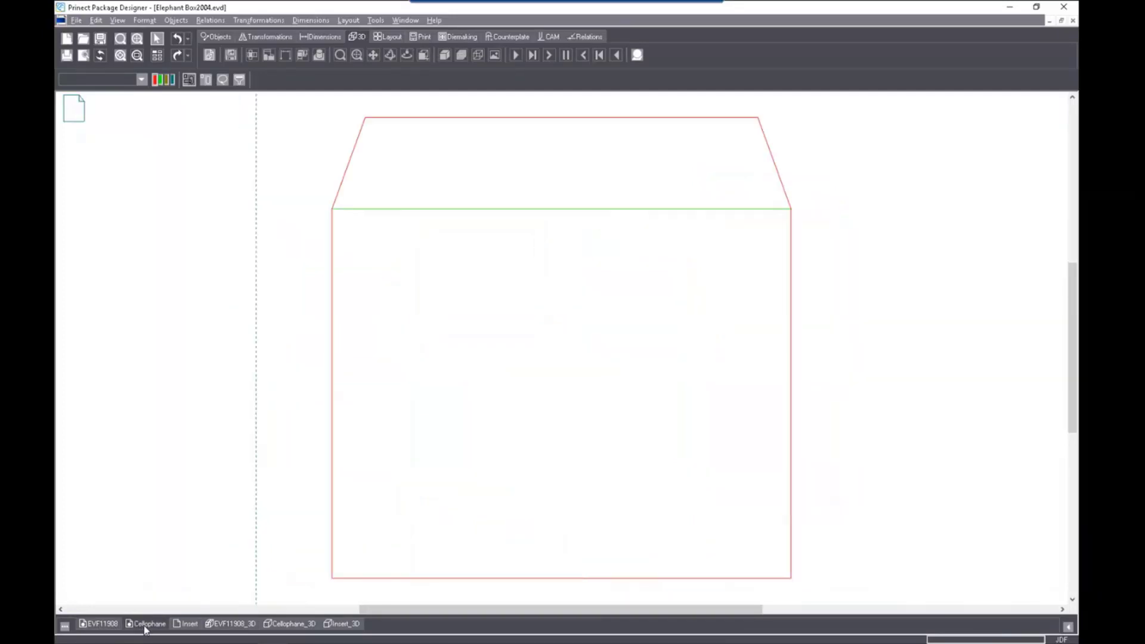
{"action": "left_click", "coordinate": [182, 626]}
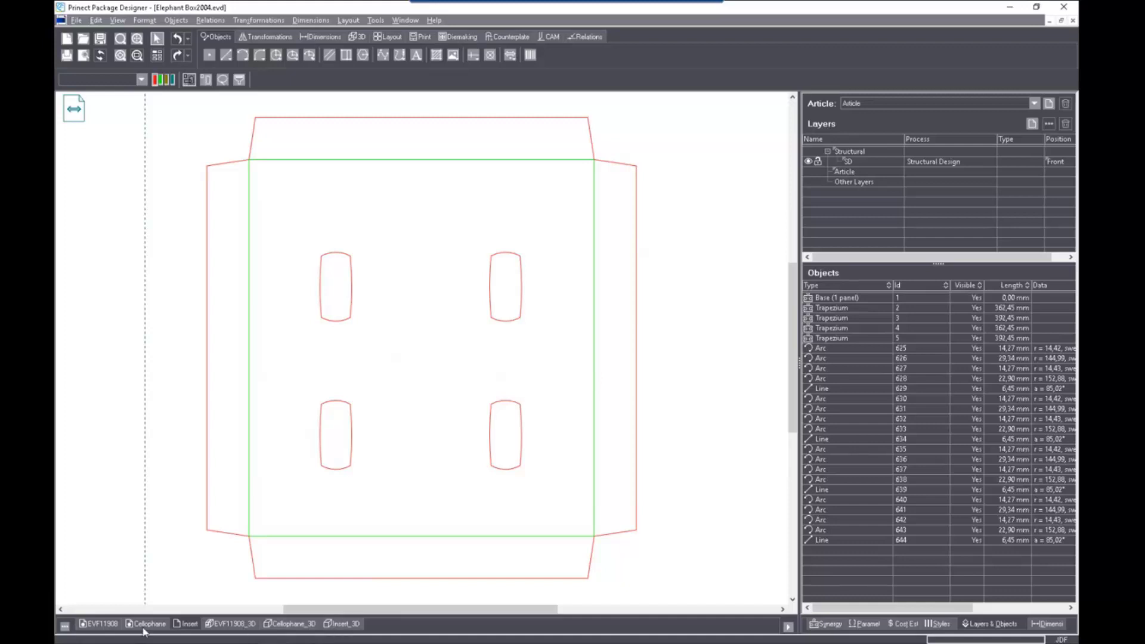
{"action": "left_click", "coordinate": [346, 626]}
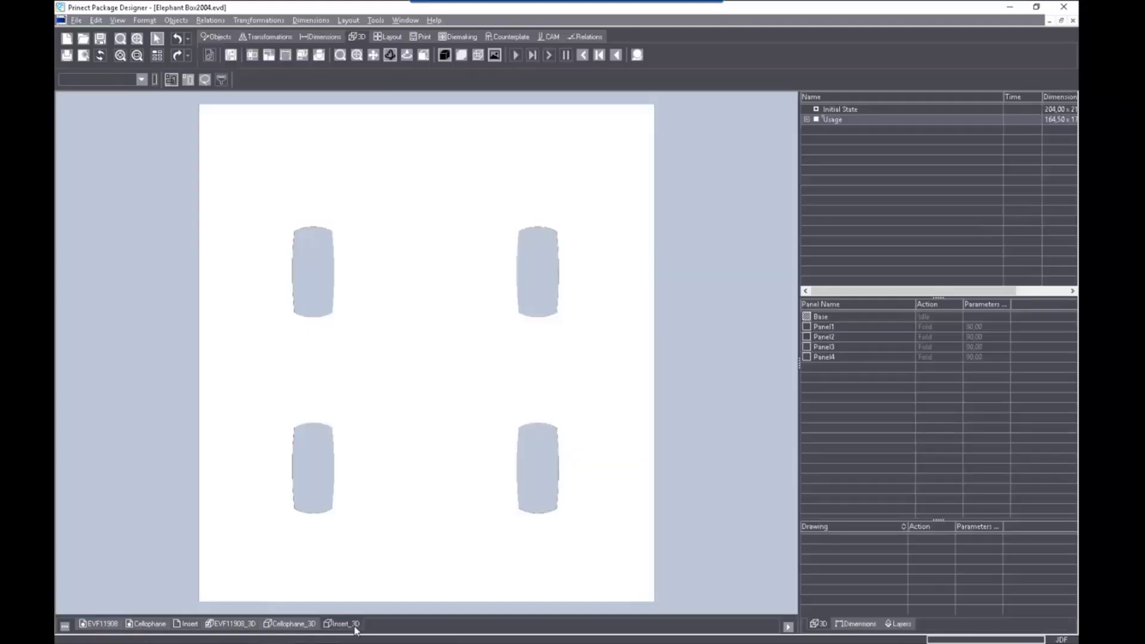
{"action": "left_click", "coordinate": [290, 624]}
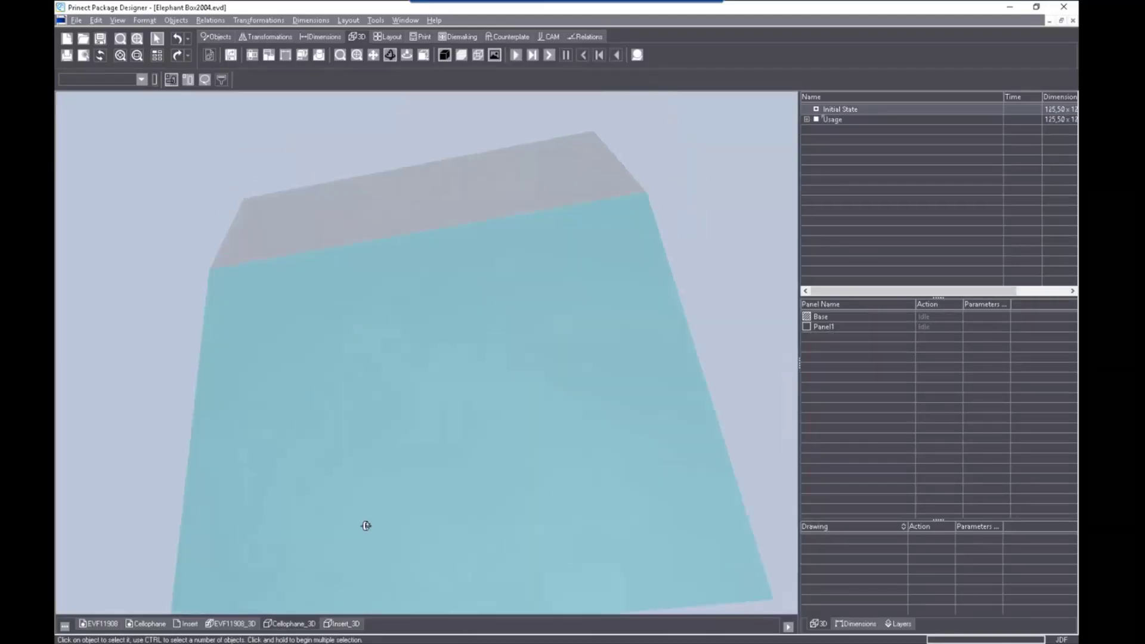
Play the folding animation of EVF11908_3D and inspect the closed elephant box and its contents from several angles in transparent display
{"action": "left_click", "coordinate": [230, 624]}
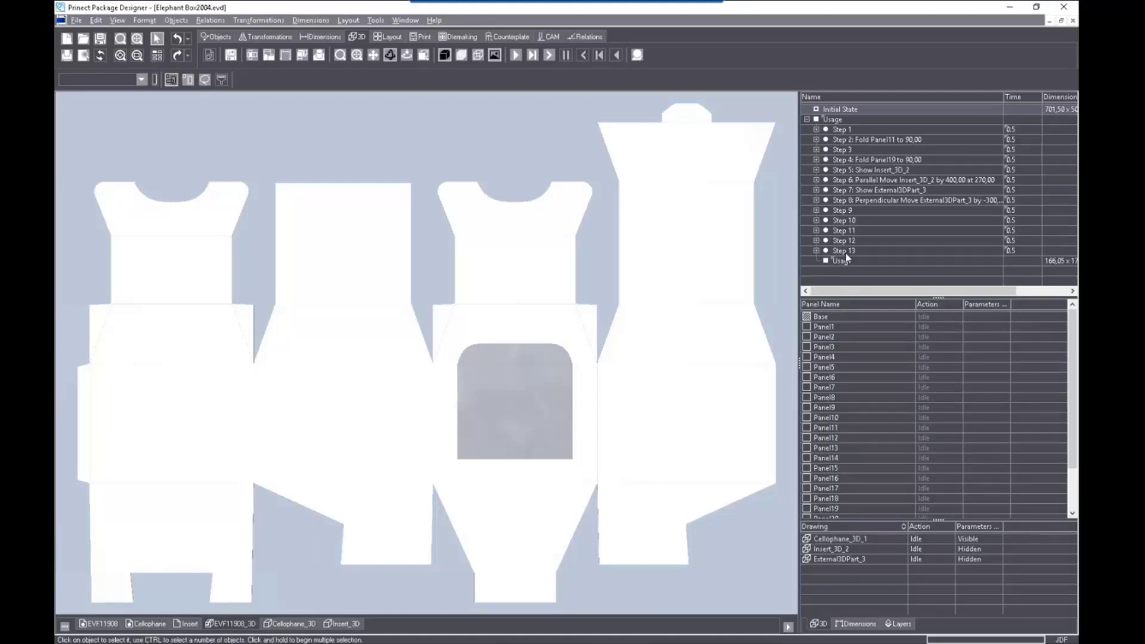
{"action": "left_click", "coordinate": [517, 56]}
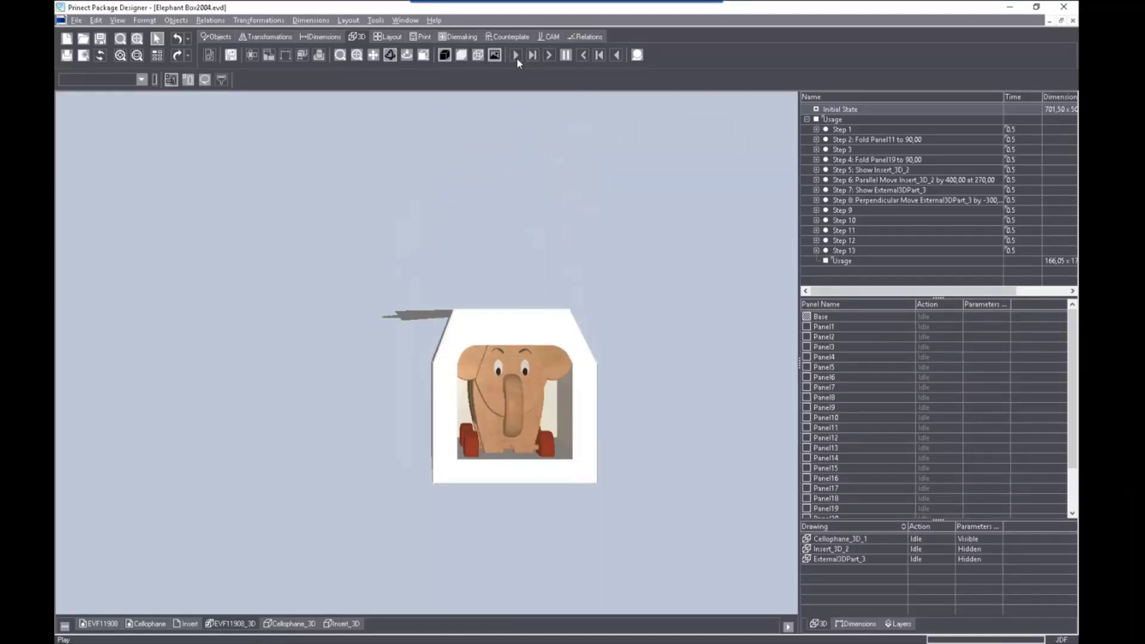
{"action": "middle_click_drag", "start_coordinate": [589, 417], "coordinate": [561, 371]}
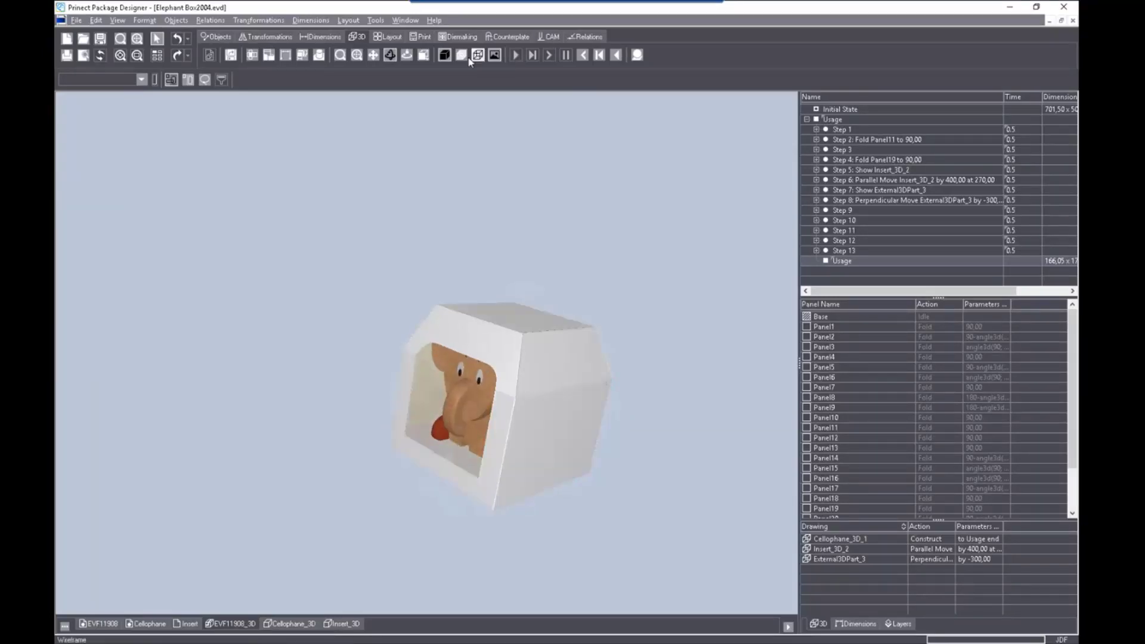
{"action": "left_click", "coordinate": [461, 55]}
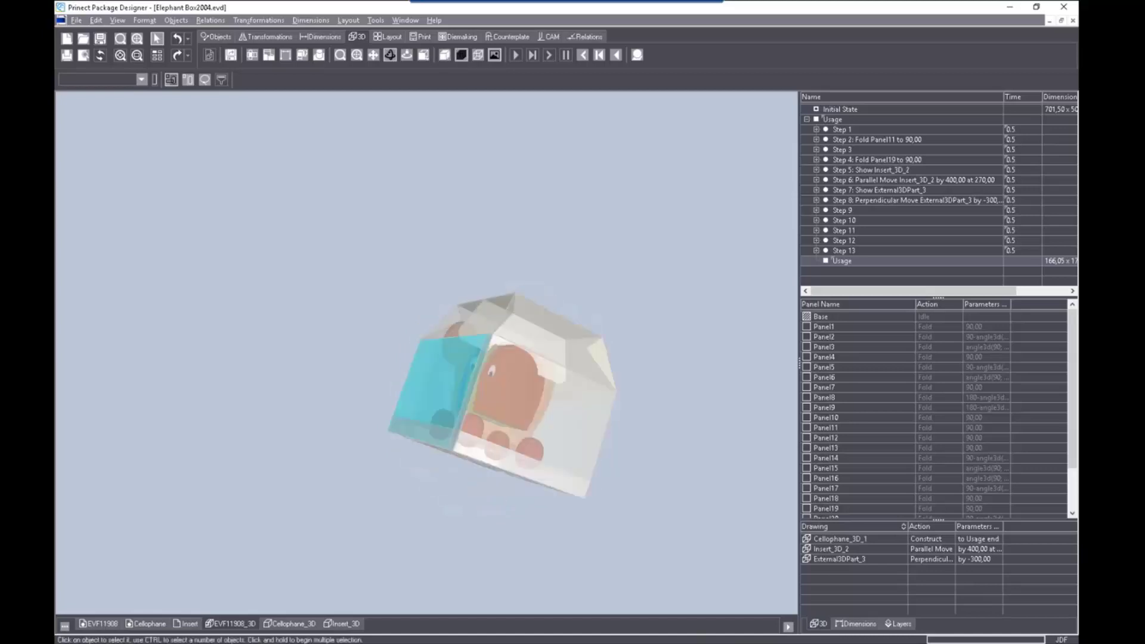
{"action": "middle_click_drag", "start_coordinate": [514, 382], "coordinate": [397, 425]}
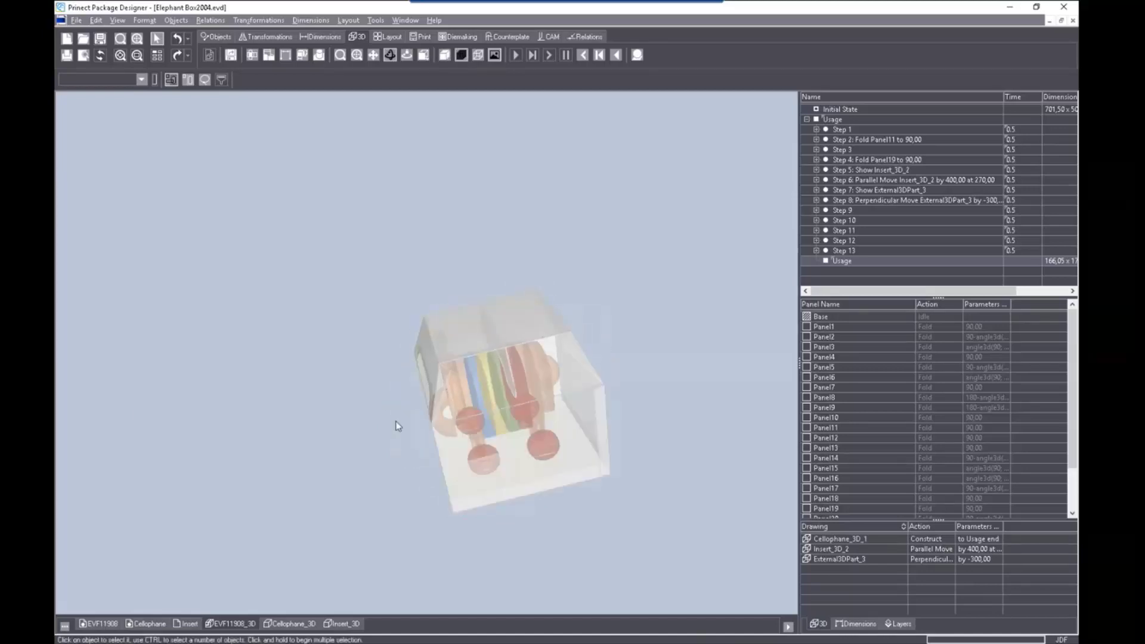
{"action": "middle_click_drag", "start_coordinate": [456, 391], "coordinate": [489, 365]}
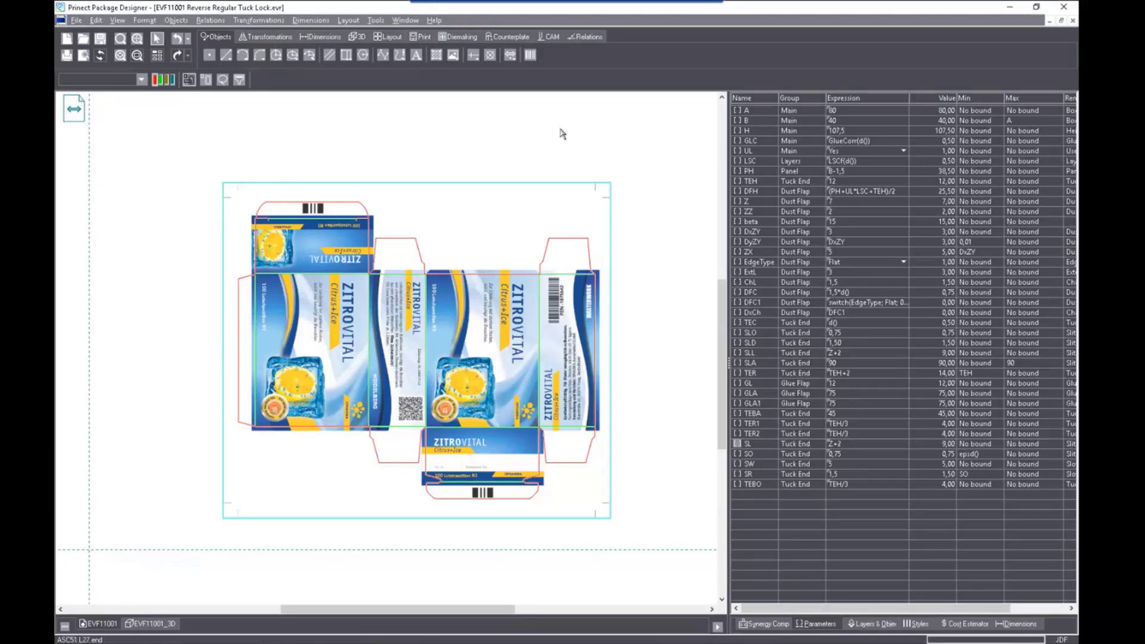
Create a new CAM tool path drawing from the EVF11001 carton
{"action": "left_click", "coordinate": [552, 36]}
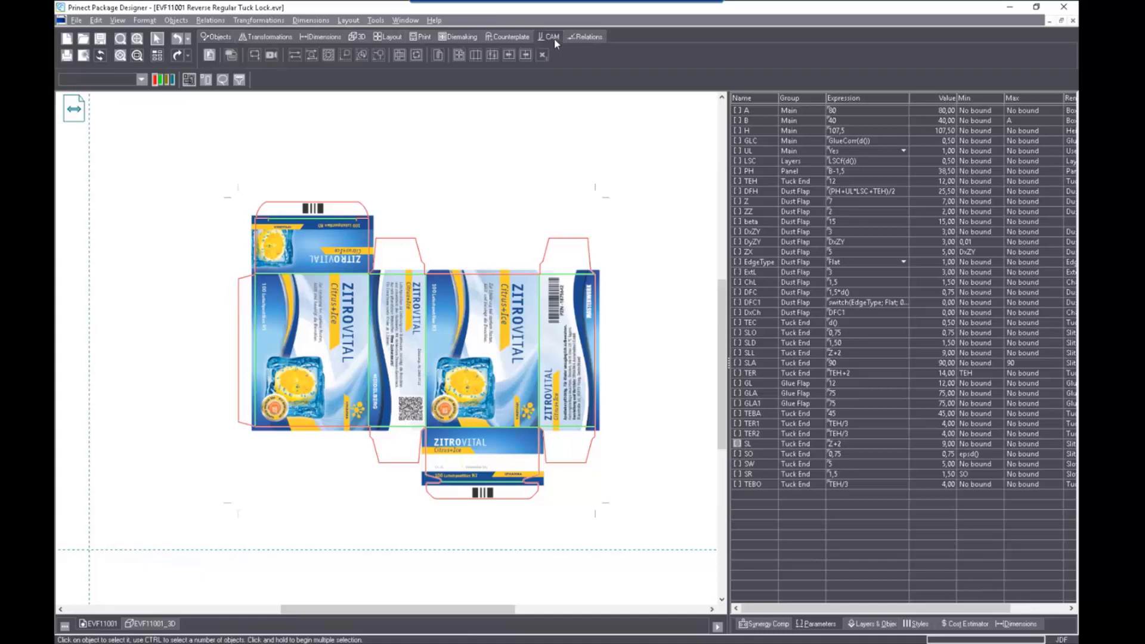
{"action": "left_click", "coordinate": [210, 56]}
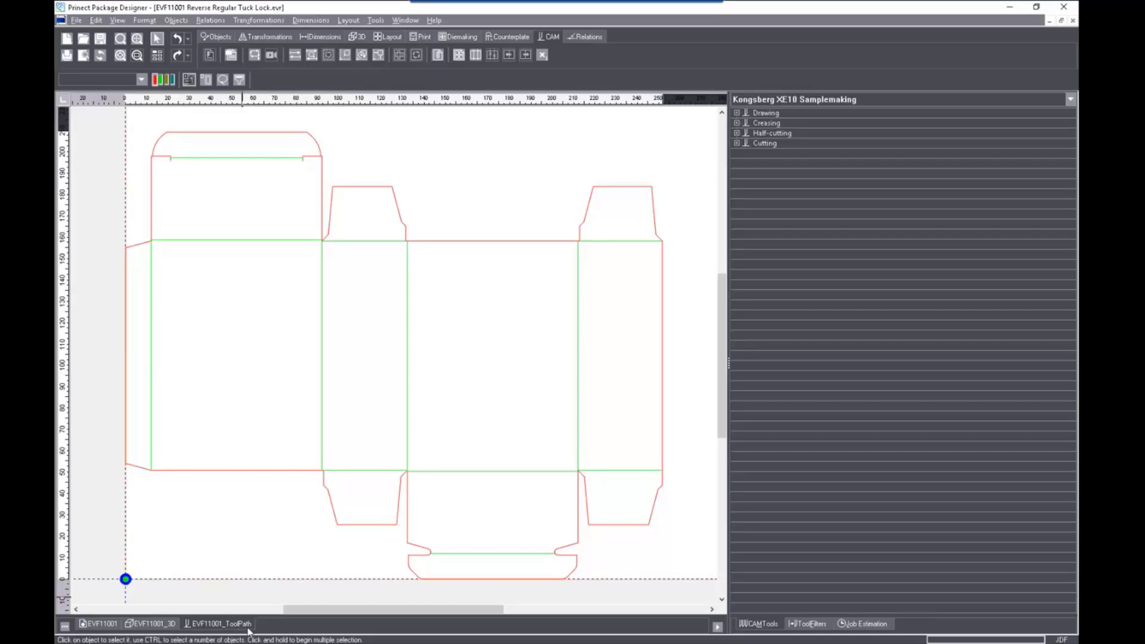
Review the full list of available CAM machines and close it without changes
{"action": "left_click", "coordinate": [395, 20]}
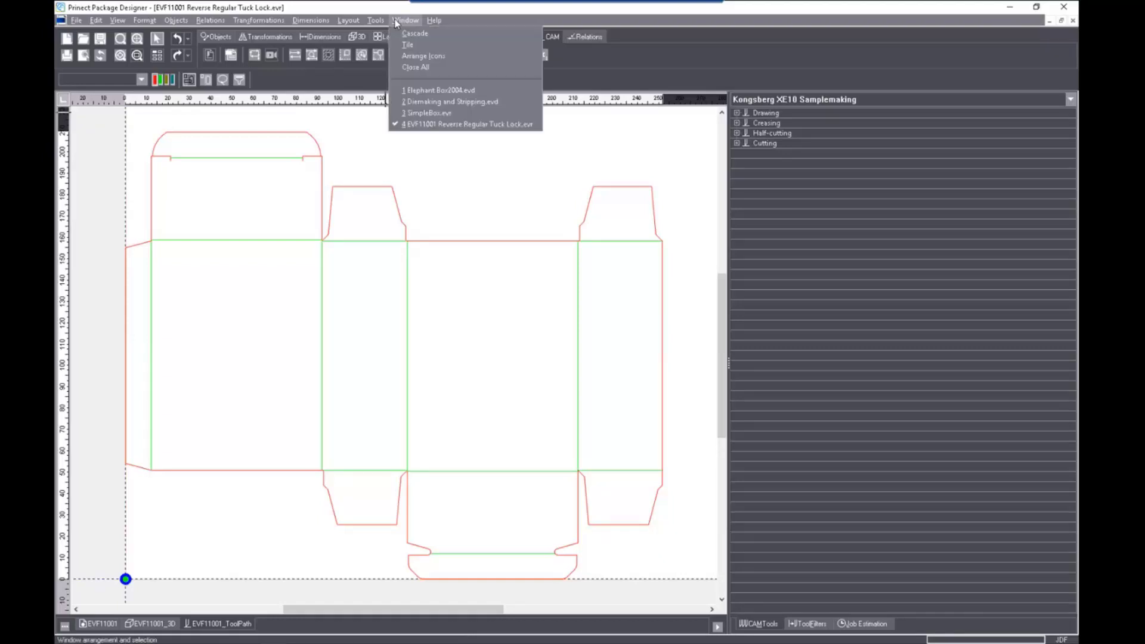
{"action": "mouse_move", "coordinate": [374, 20]}
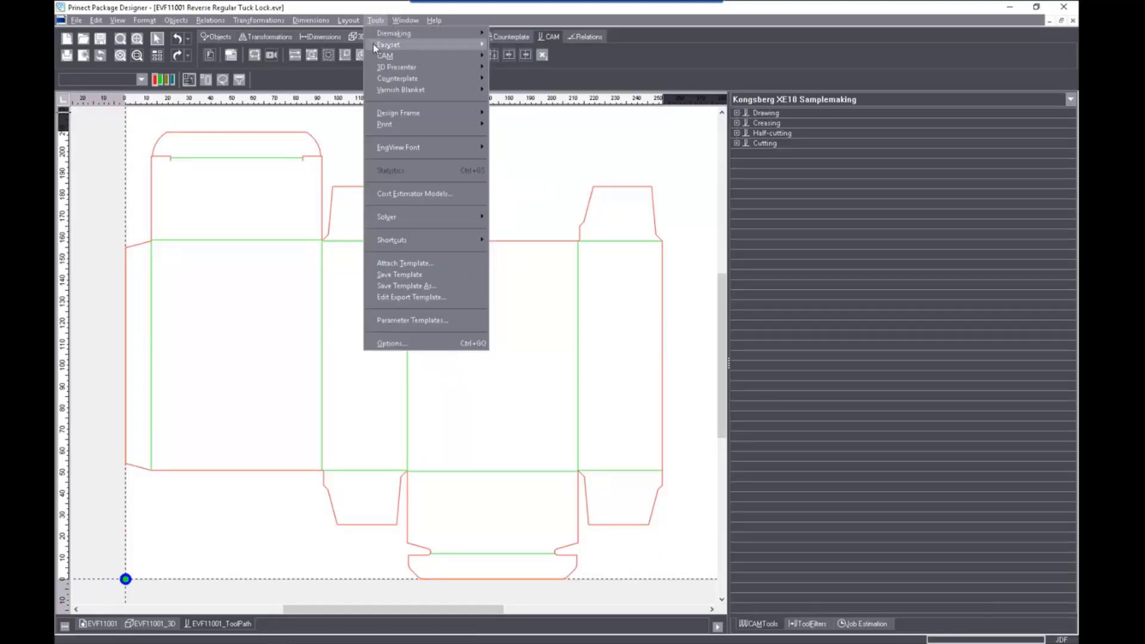
{"action": "mouse_move", "coordinate": [381, 56]}
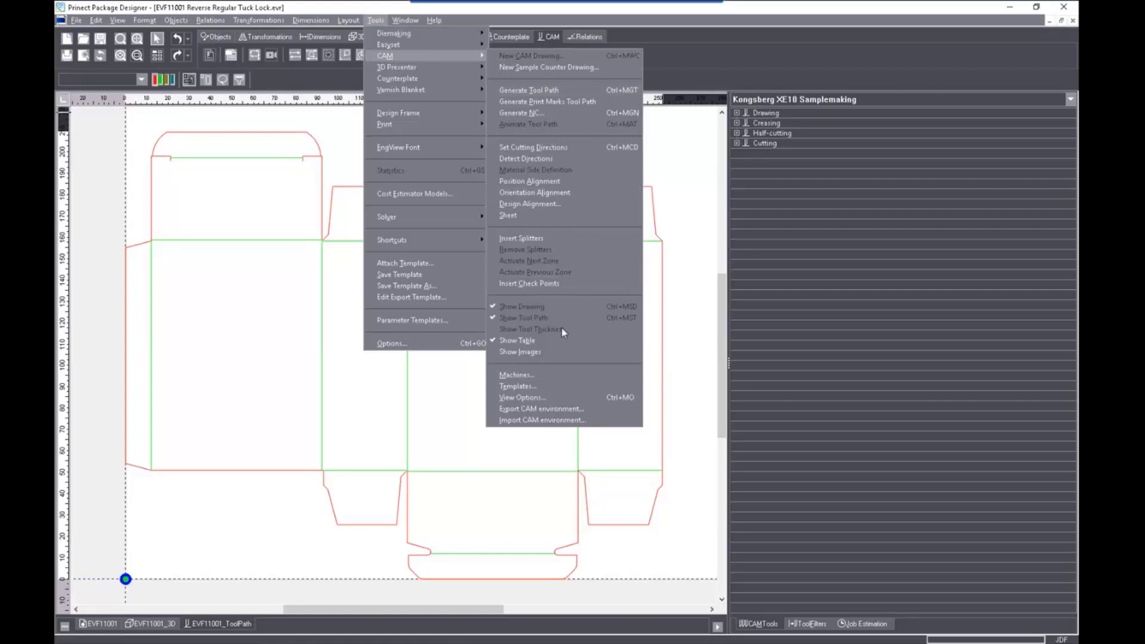
{"action": "left_click", "coordinate": [516, 375]}
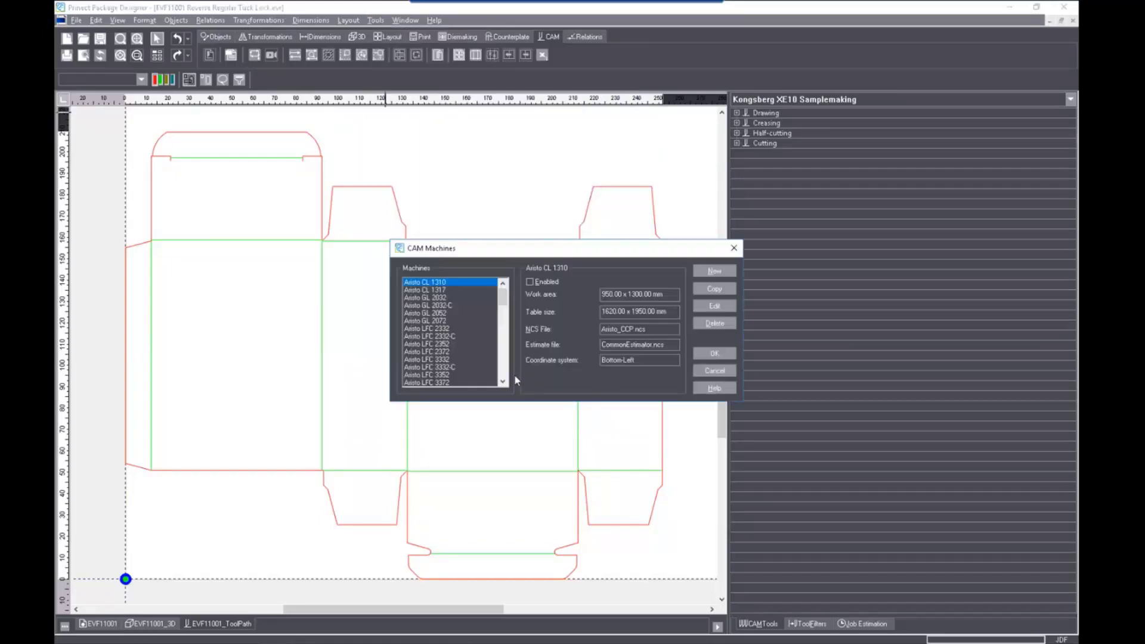
{"action": "left_click_drag", "start_coordinate": [502, 301], "coordinate": [500, 371]}
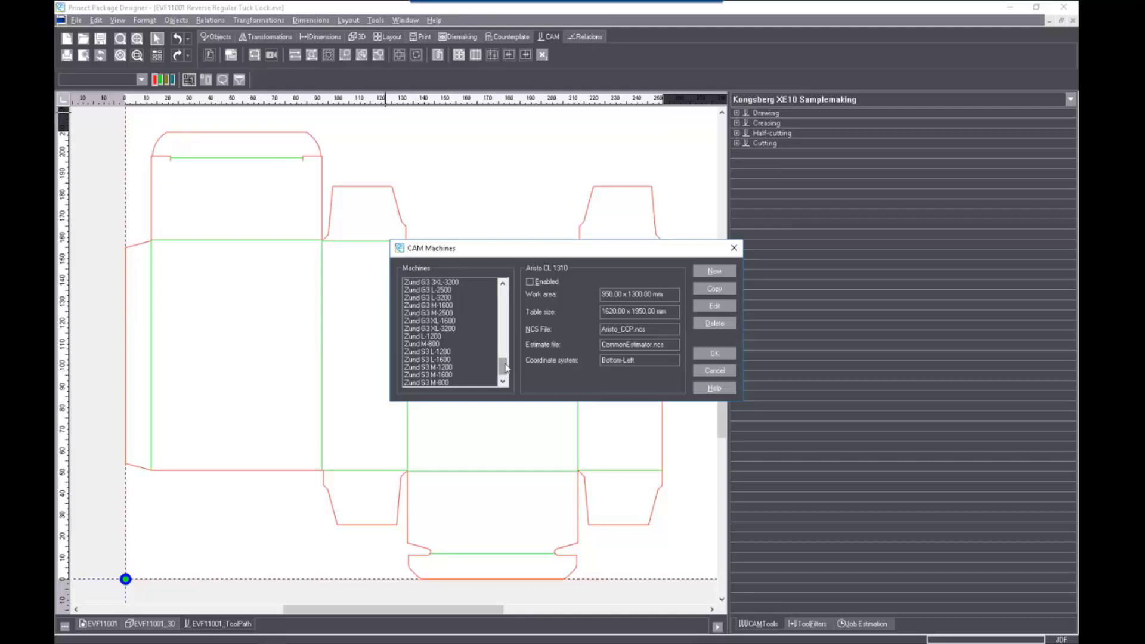
{"action": "mouse_move", "coordinate": [505, 366]}
{"action": "left_mouse_down"}
{"action": "mouse_move", "coordinate": [503, 302]}
{"action": "mouse_move", "coordinate": [504, 368]}
{"action": "left_mouse_up"}
{"action": "left_click", "coordinate": [735, 248]}
Choose the Kongsberg XE10 Samplemaking template and generate the carton's tool path with the Auto method, merging overlapped and adjoined objects
{"action": "left_click", "coordinate": [1071, 102]}
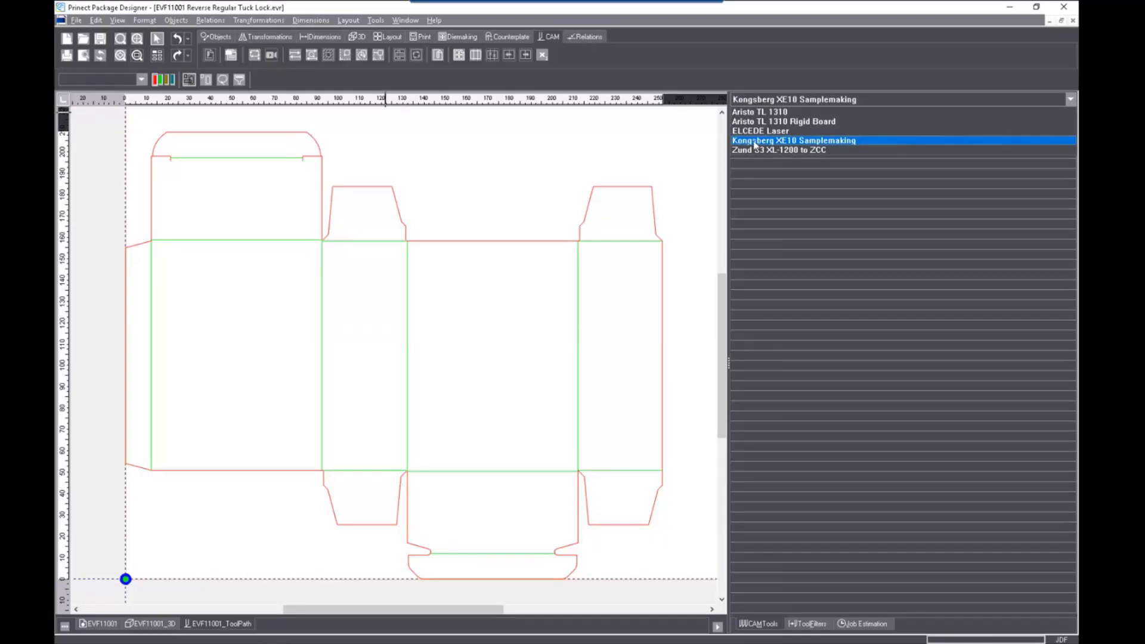
{"action": "left_click", "coordinate": [755, 142]}
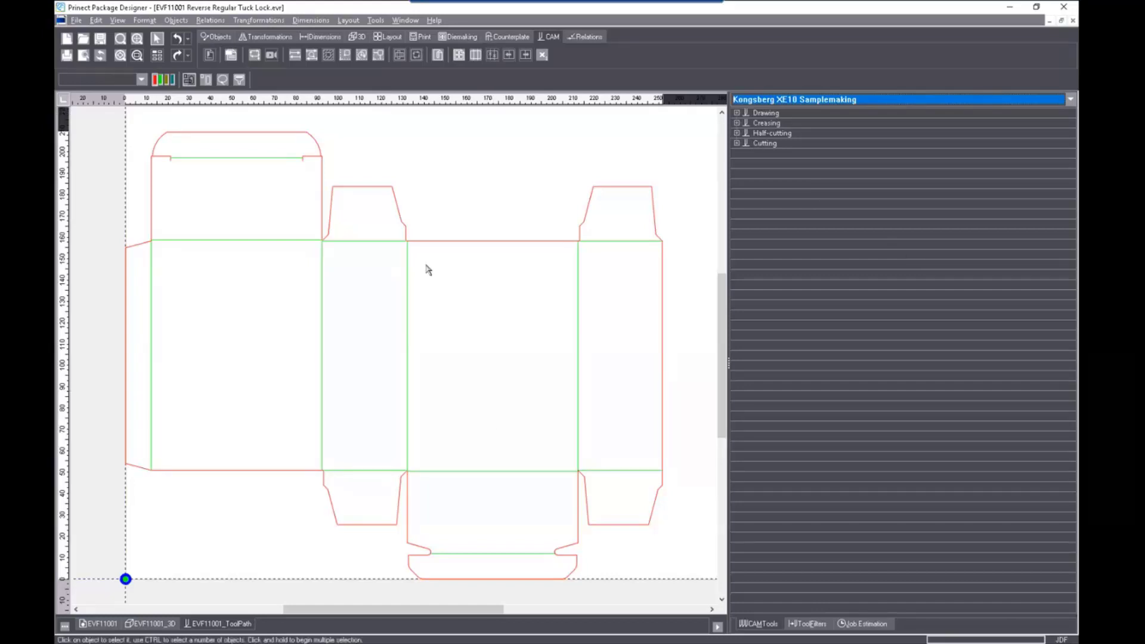
{"action": "left_click", "coordinate": [231, 56]}
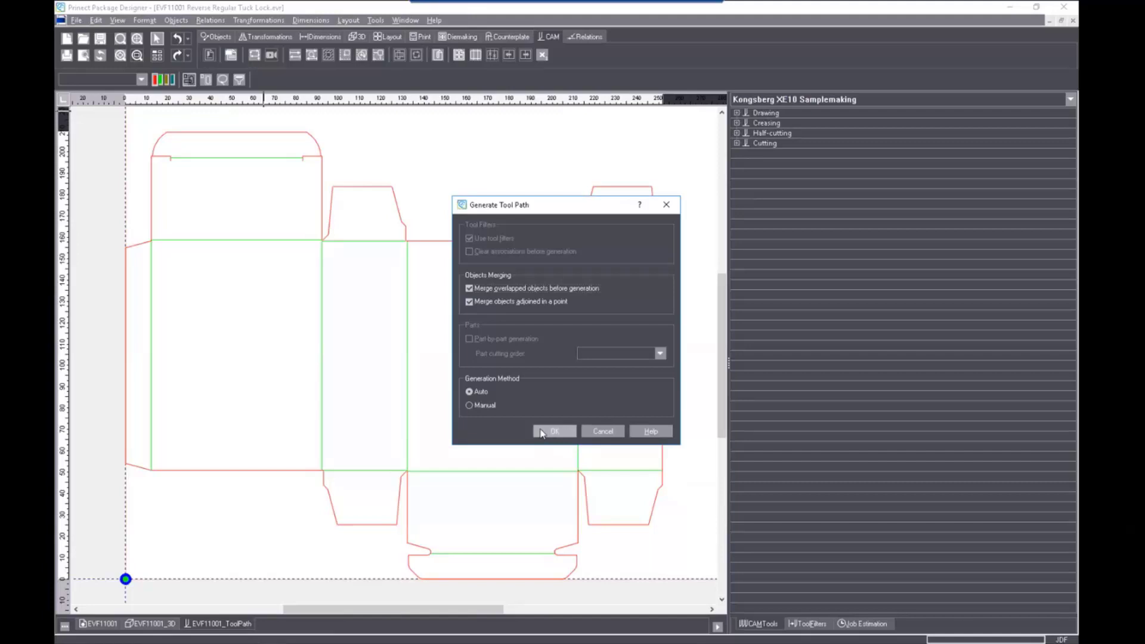
{"action": "left_click", "coordinate": [541, 433]}
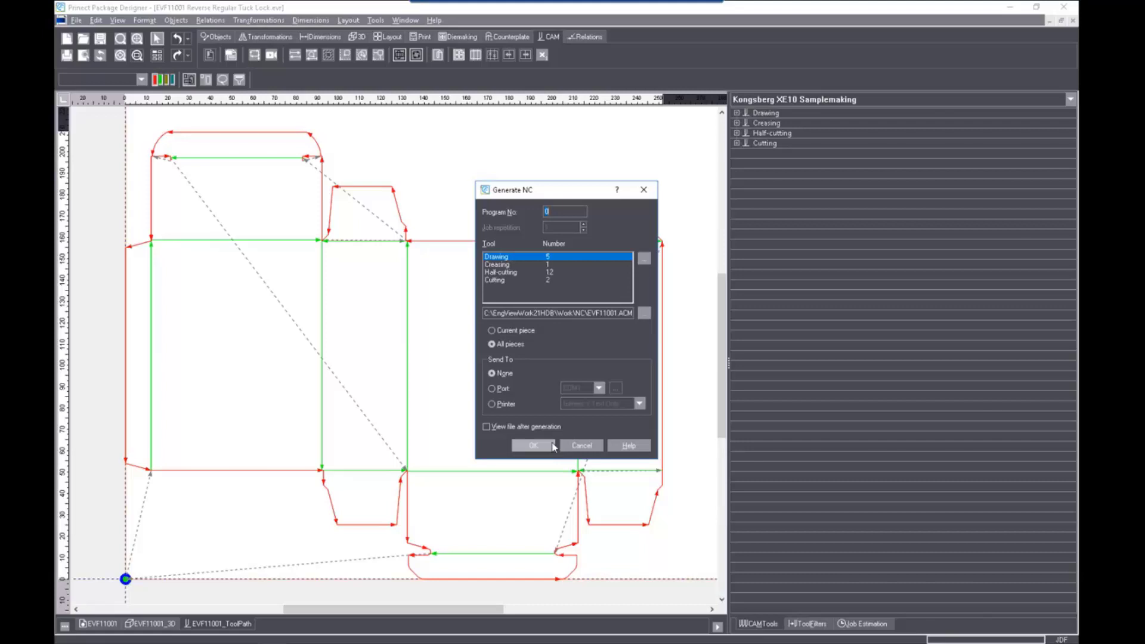
Generate the NC file EVF11001.ACM for all pieces without sending it to a device, and play the tool path animation
{"action": "left_click", "coordinate": [551, 446]}
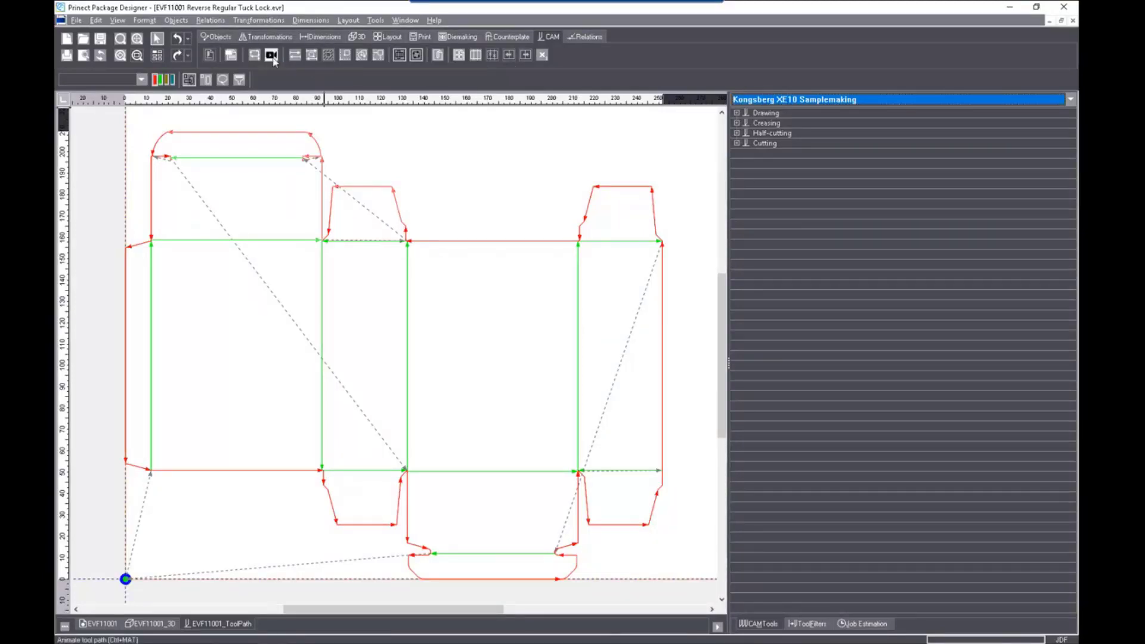
{"action": "left_click", "coordinate": [273, 58]}
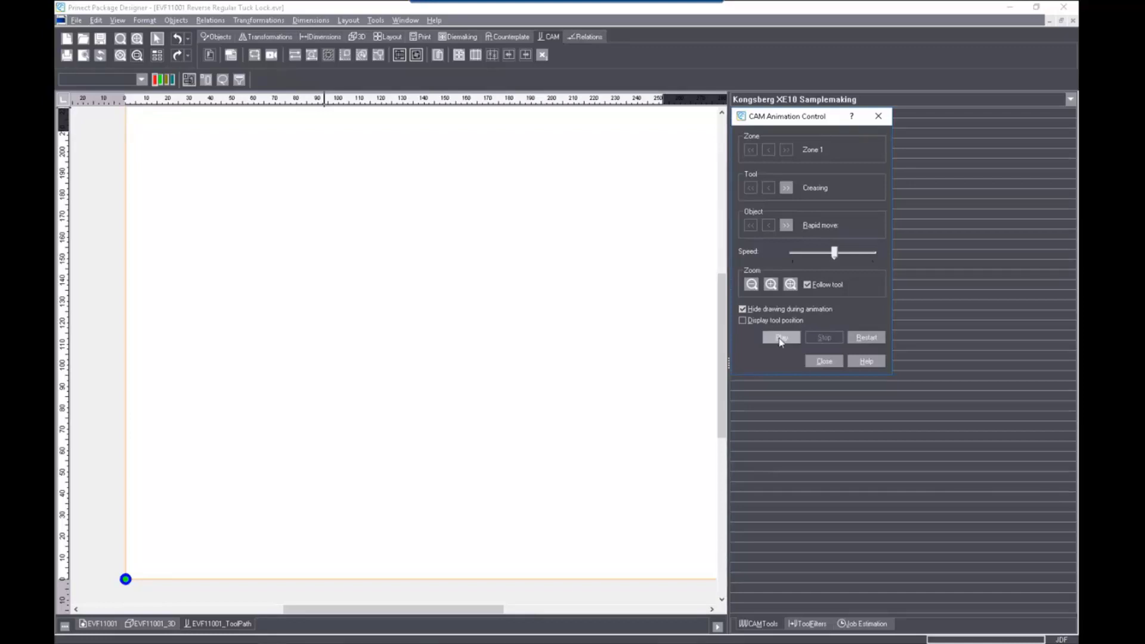
{"action": "left_click", "coordinate": [781, 339]}
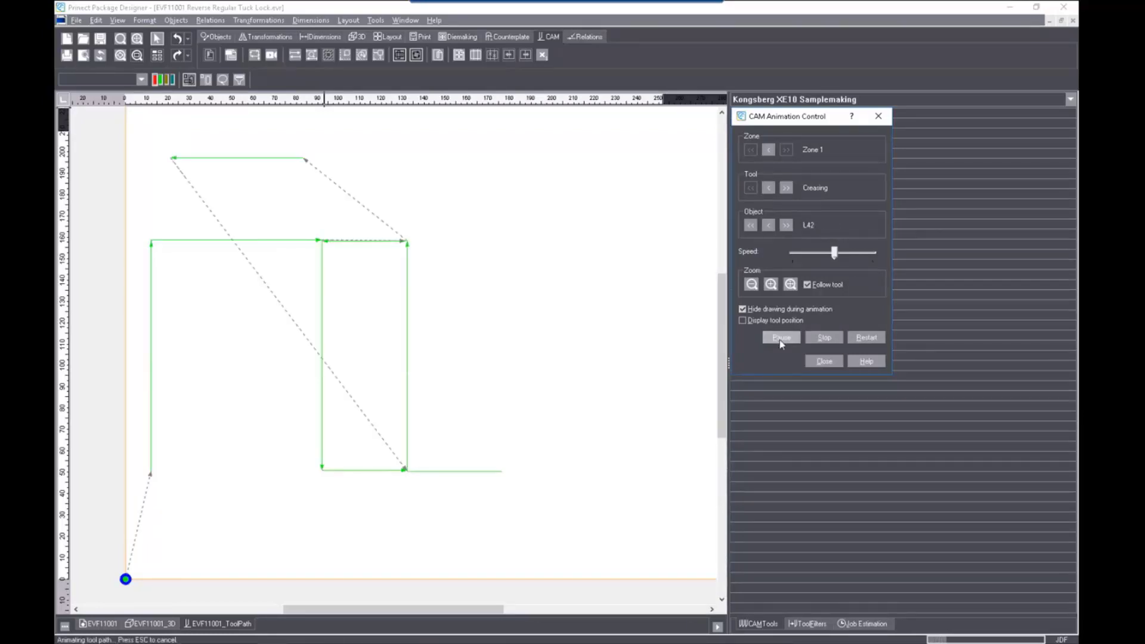
Slow down the running tool path animation to watch the cutting sequence and close the animation control
{"action": "left_click_drag", "start_coordinate": [834, 253], "coordinate": [807, 255]}
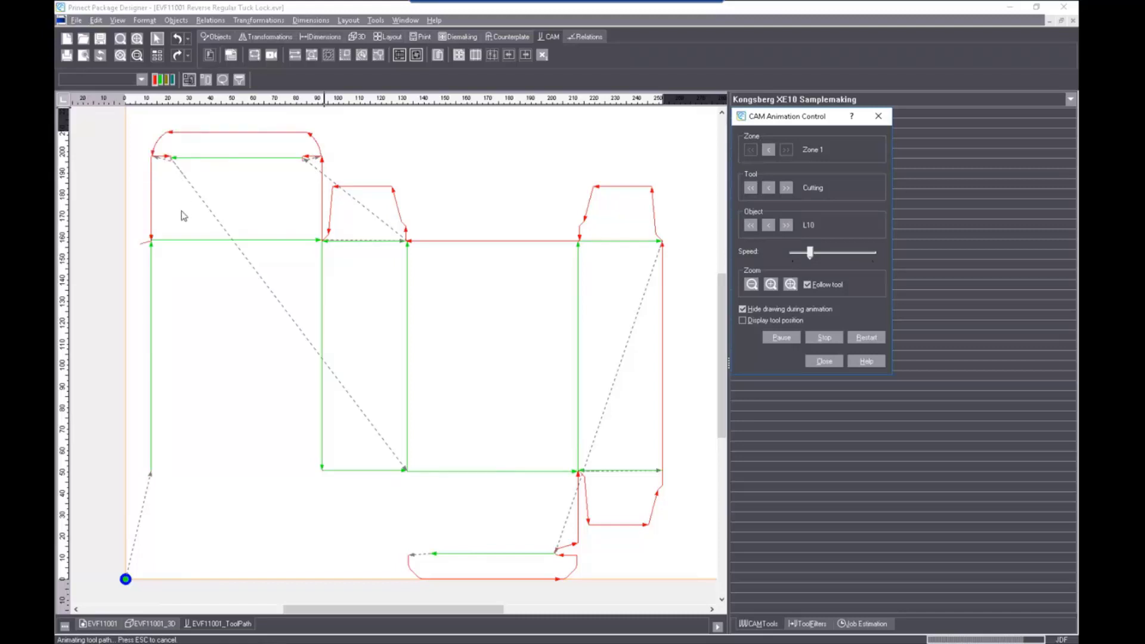
{"action": "left_click", "coordinate": [825, 362]}
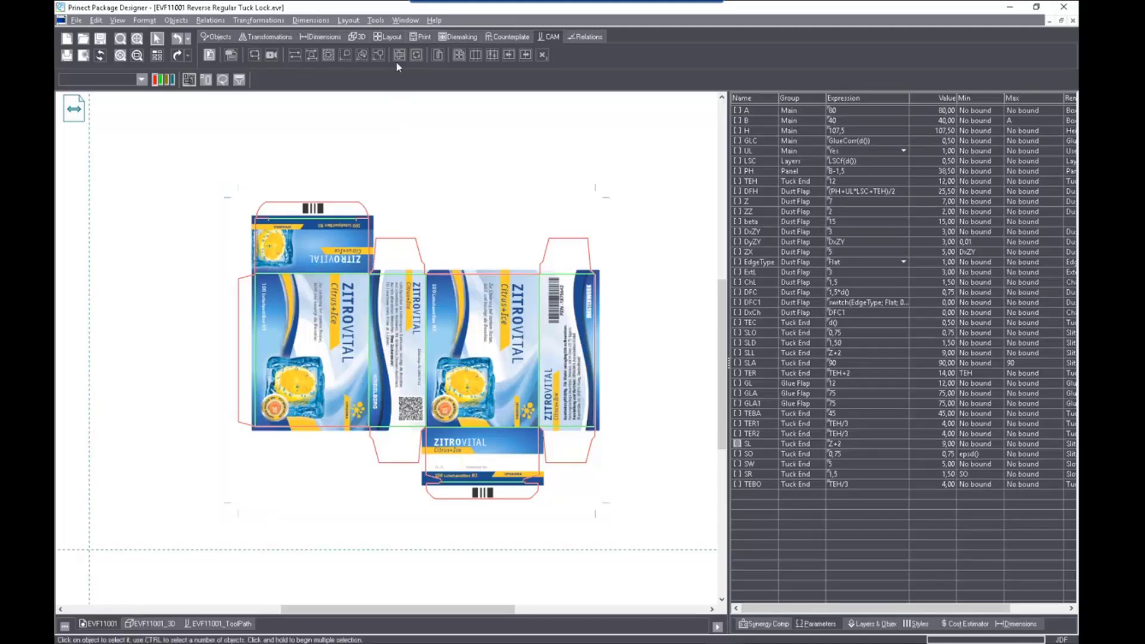
Assign bleed areas on the flat EVF11001 carton: cross-hatched type for the printed panels and single-hatched type for the flaps, including the glue flap
{"action": "left_click", "coordinate": [389, 36]}
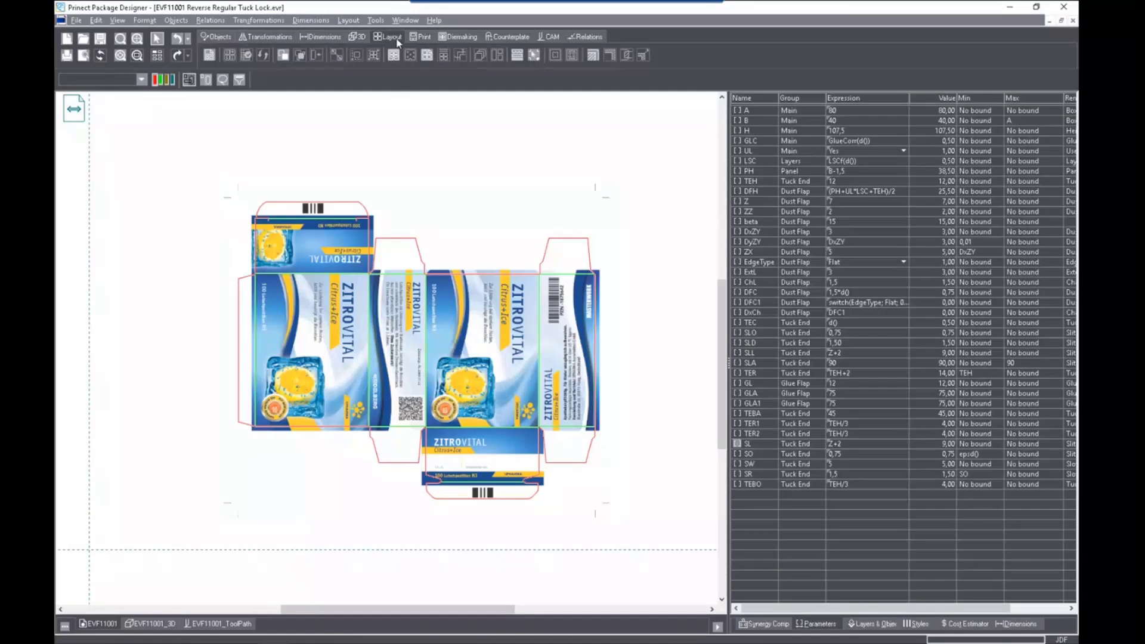
{"action": "left_click", "coordinate": [593, 55]}
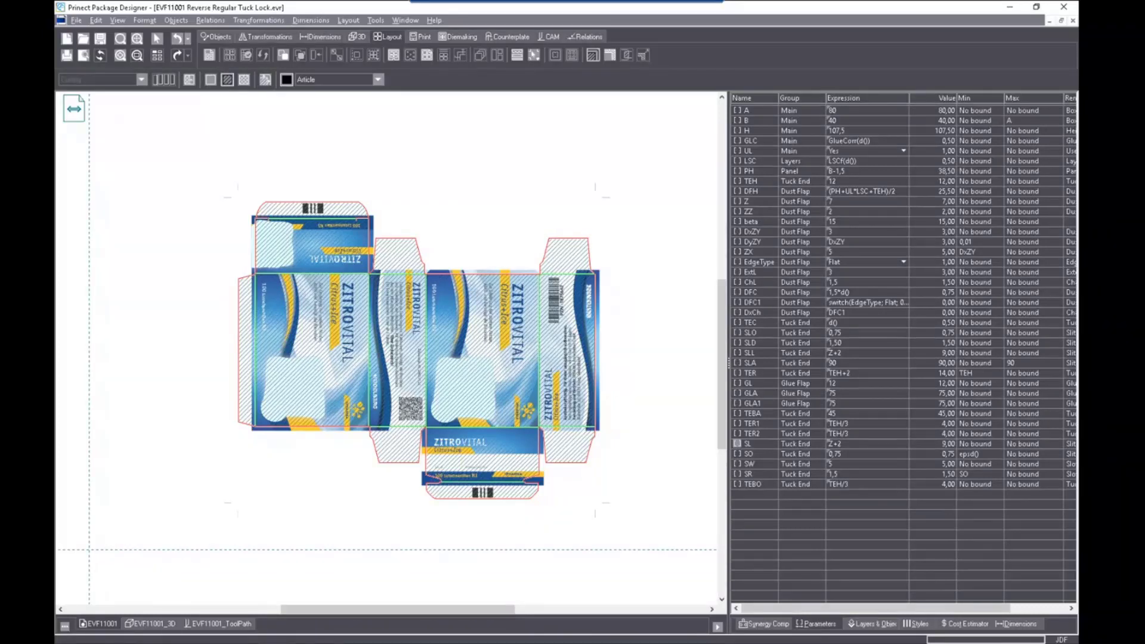
{"action": "left_click", "coordinate": [244, 83]}
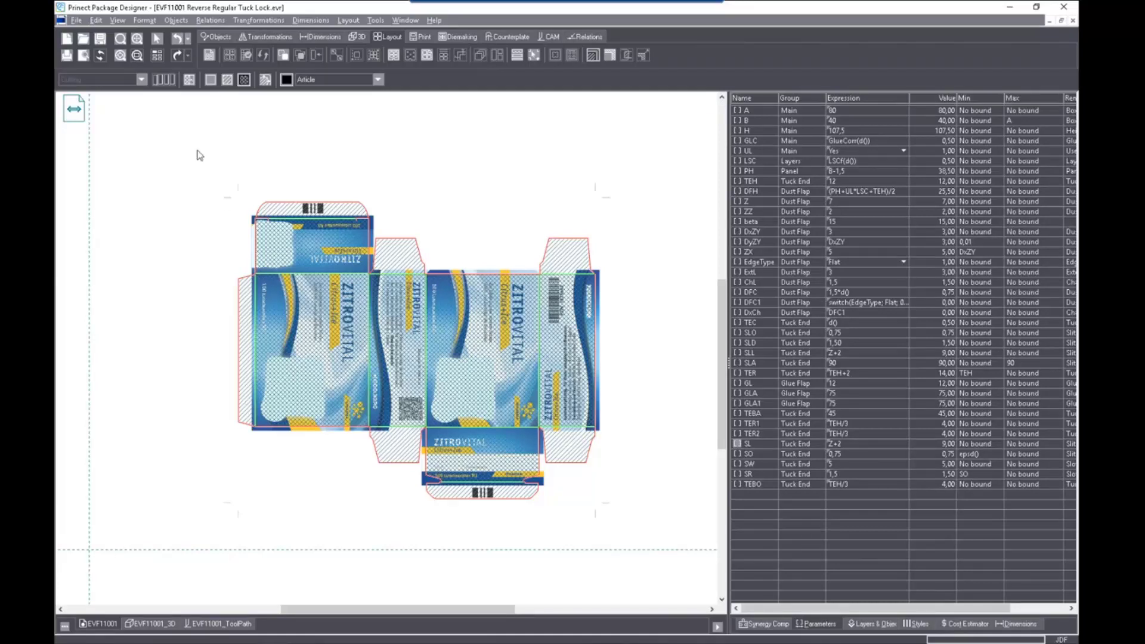
{"action": "left_click", "coordinate": [211, 80]}
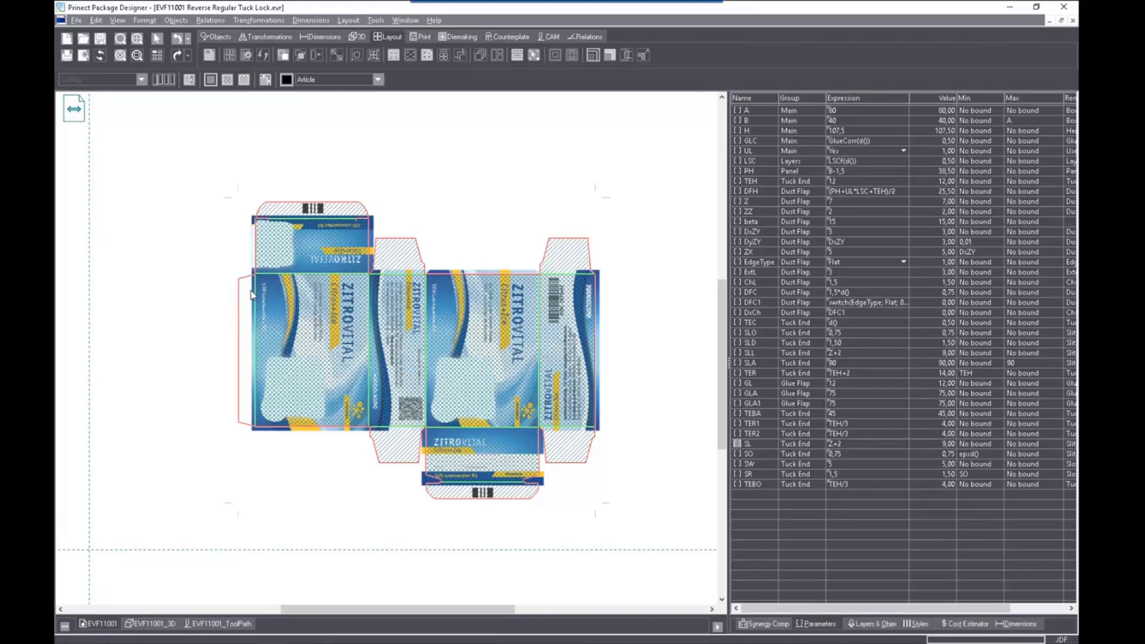
{"action": "left_click", "coordinate": [228, 79]}
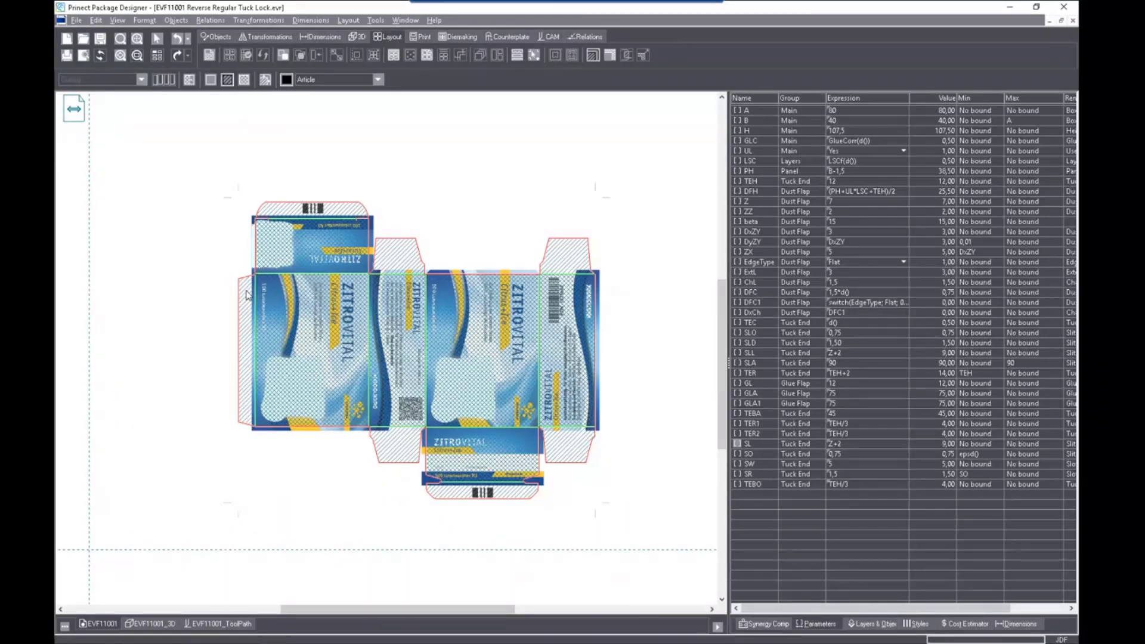
Generate the carton's bleed with 2.00 mm offsets for important and unimportant areas, rounding with arcs
{"action": "left_click", "coordinate": [265, 80]}
{"action": "left_click_drag", "start_coordinate": [507, 257], "coordinate": [441, 221]}
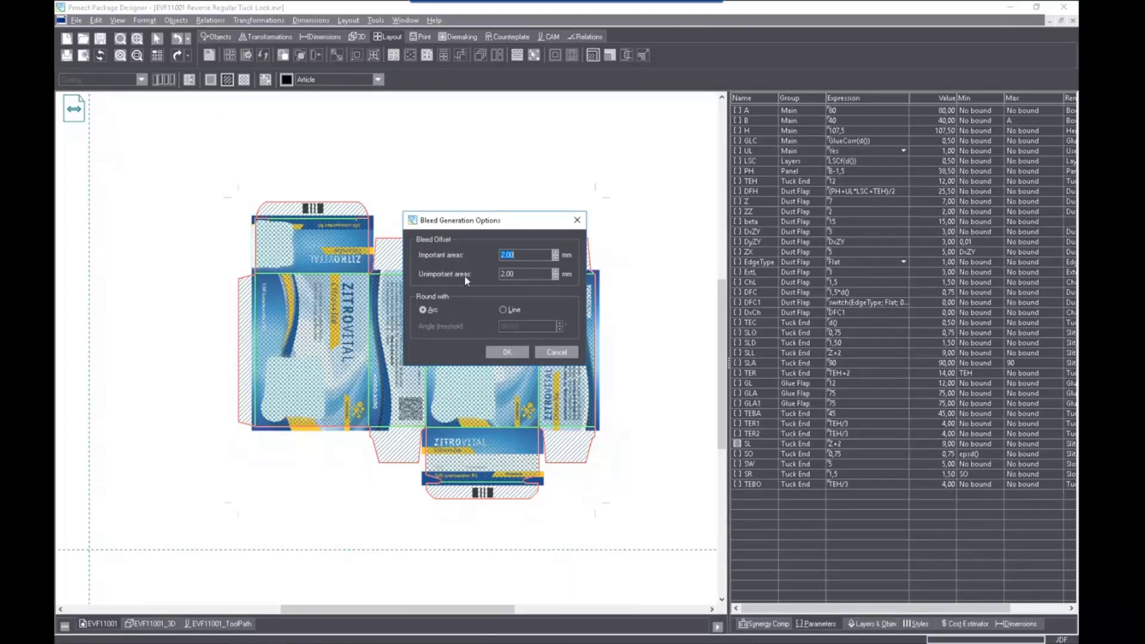
{"action": "left_click", "coordinate": [501, 353]}
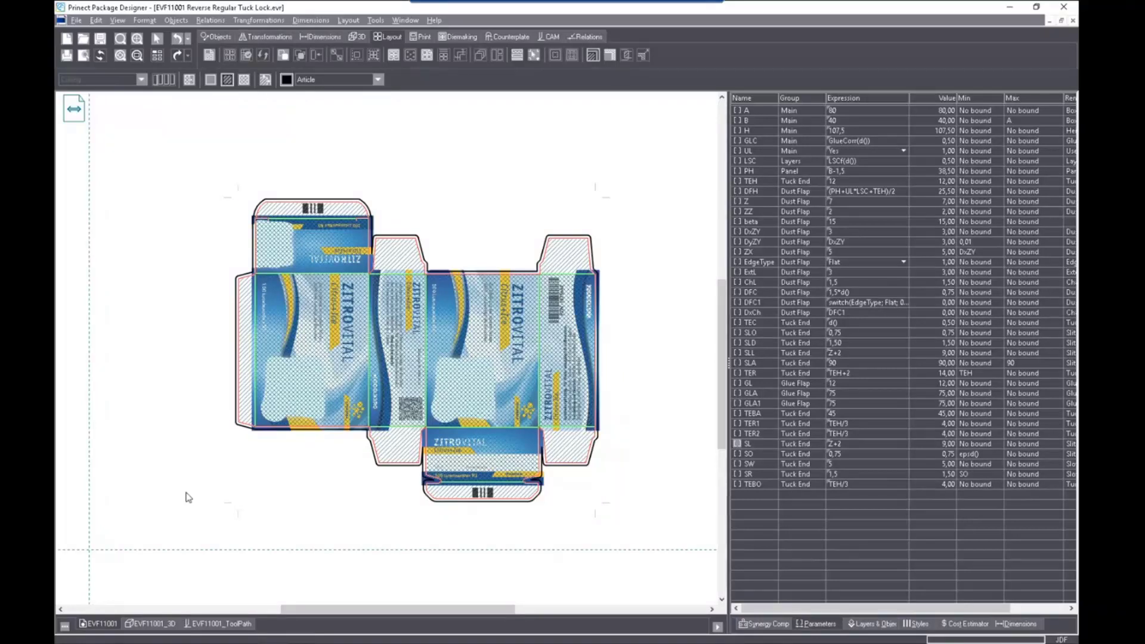
Create a new layout named Layout using the automatic wizard
{"action": "left_click", "coordinate": [209, 56]}
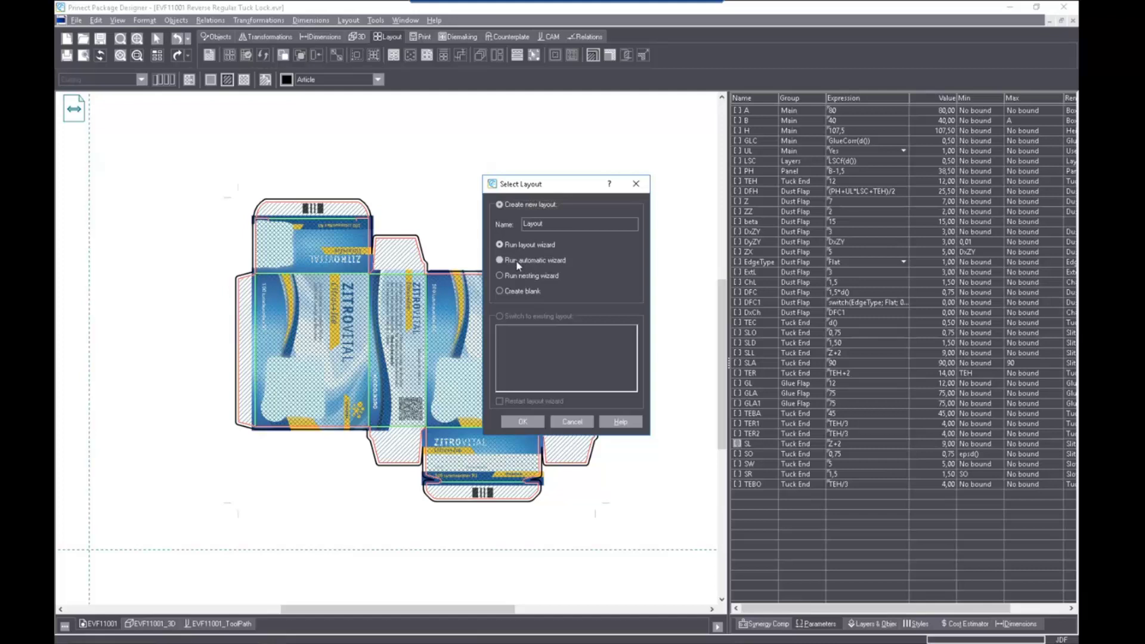
{"action": "left_click", "coordinate": [500, 260]}
{"action": "left_click", "coordinate": [522, 422]}
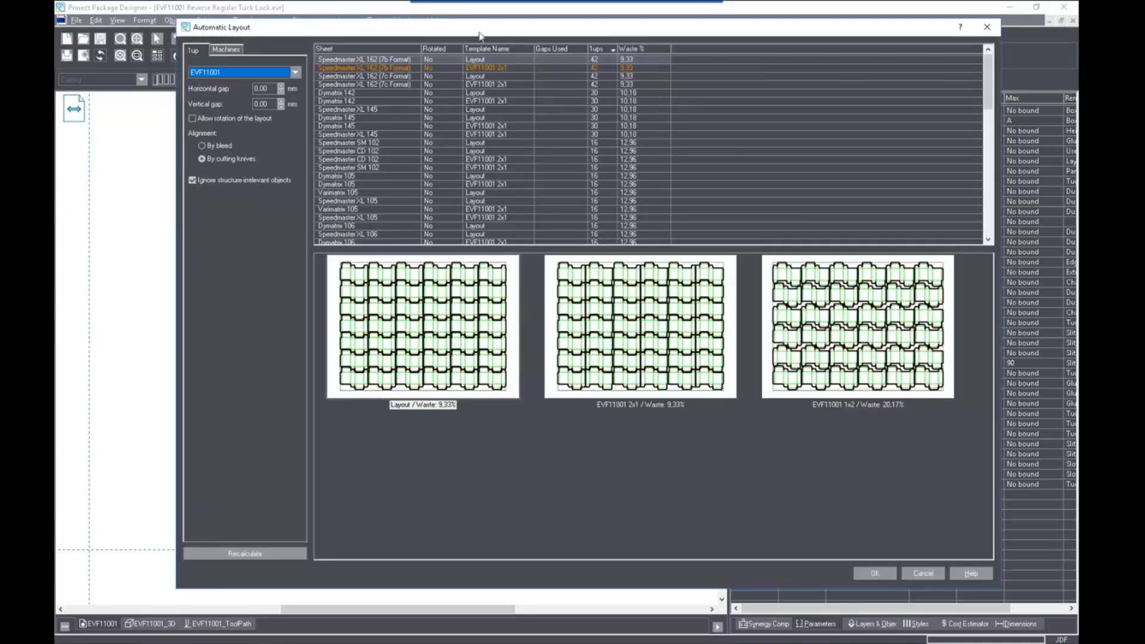
{"action": "left_click_drag", "start_coordinate": [462, 33], "coordinate": [401, 35]}
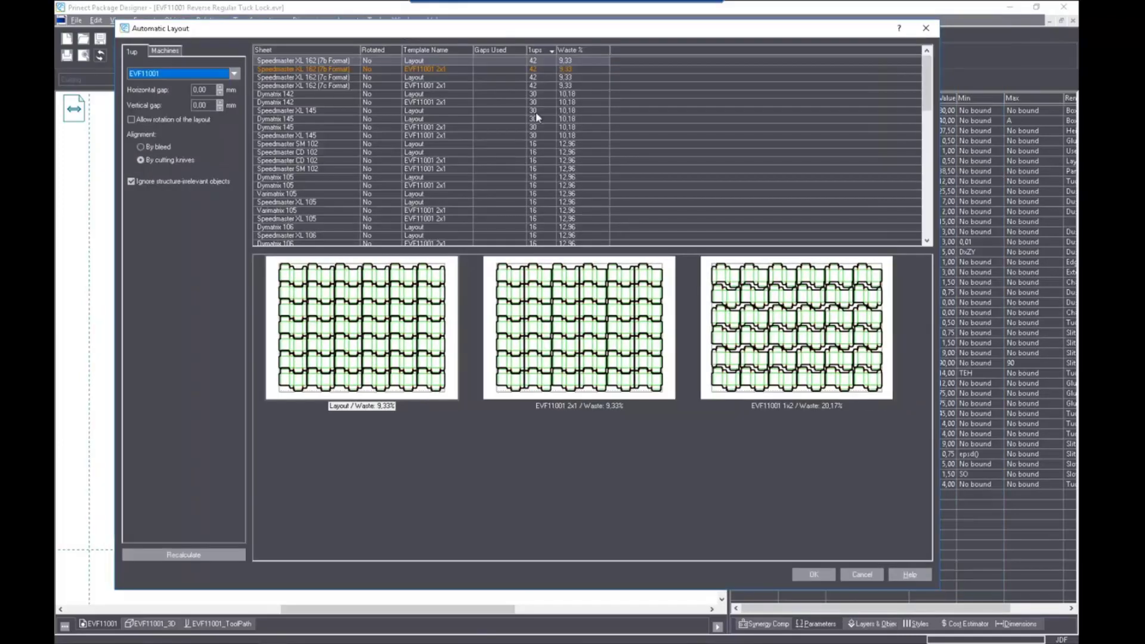
Limit the layout machines to Speedmaster XL 75 F-Format, CD 102 and XL 106, and recalculate the layouts
{"action": "left_click", "coordinate": [169, 52]}
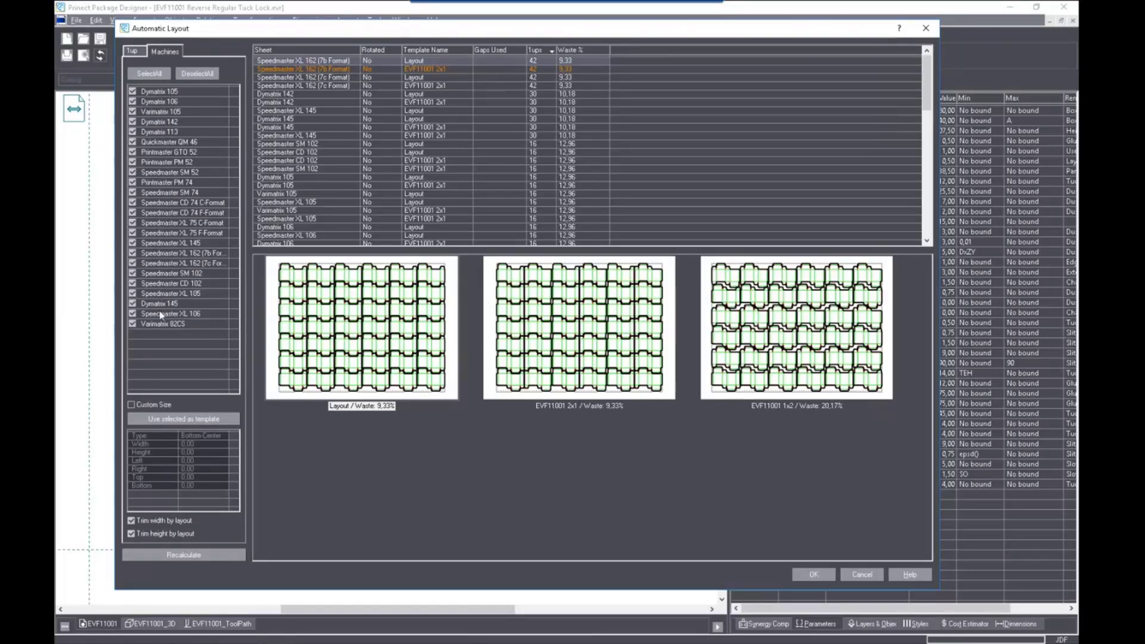
{"action": "left_click", "coordinate": [191, 74]}
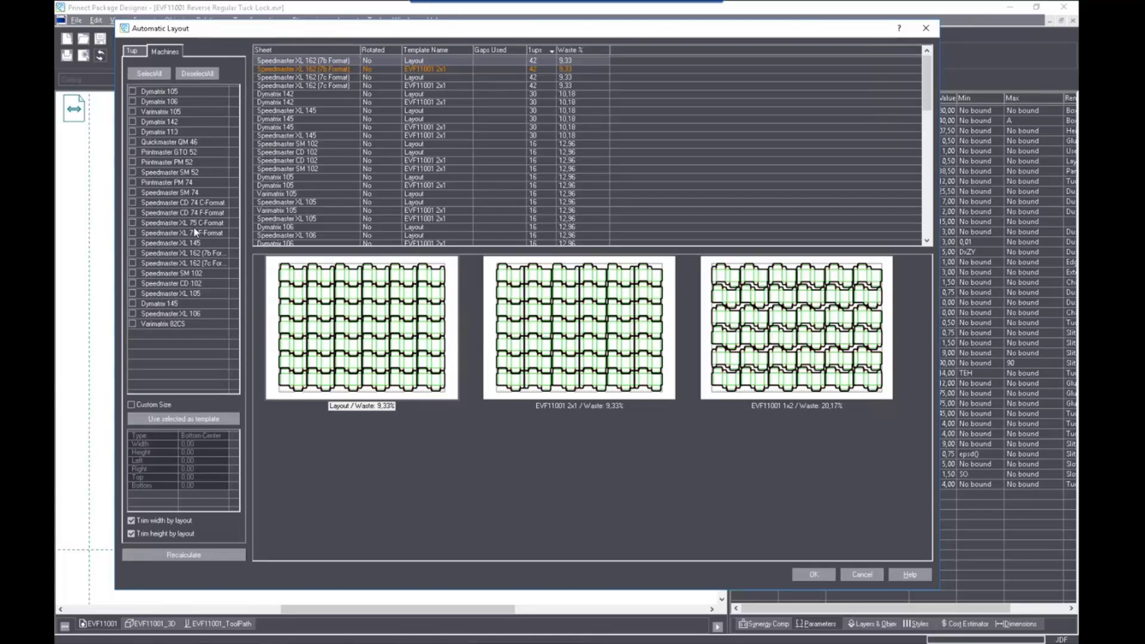
{"action": "left_click", "coordinate": [133, 315]}
{"action": "left_click", "coordinate": [132, 284]}
{"action": "left_click", "coordinate": [129, 103]}
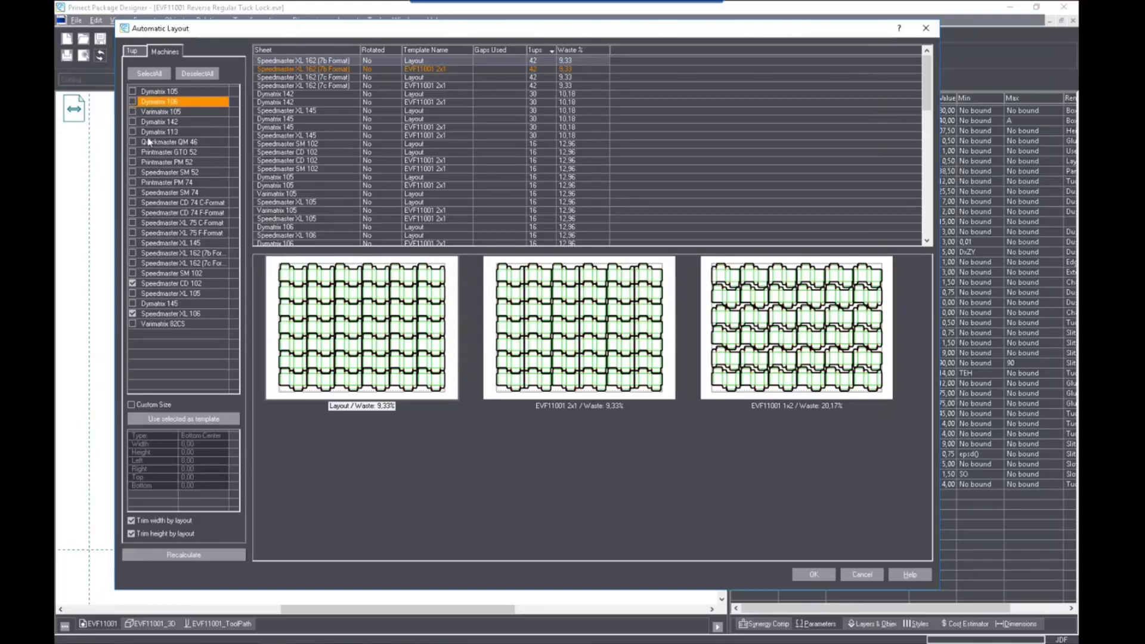
{"action": "left_click", "coordinate": [127, 234]}
{"action": "left_click", "coordinate": [133, 234]}
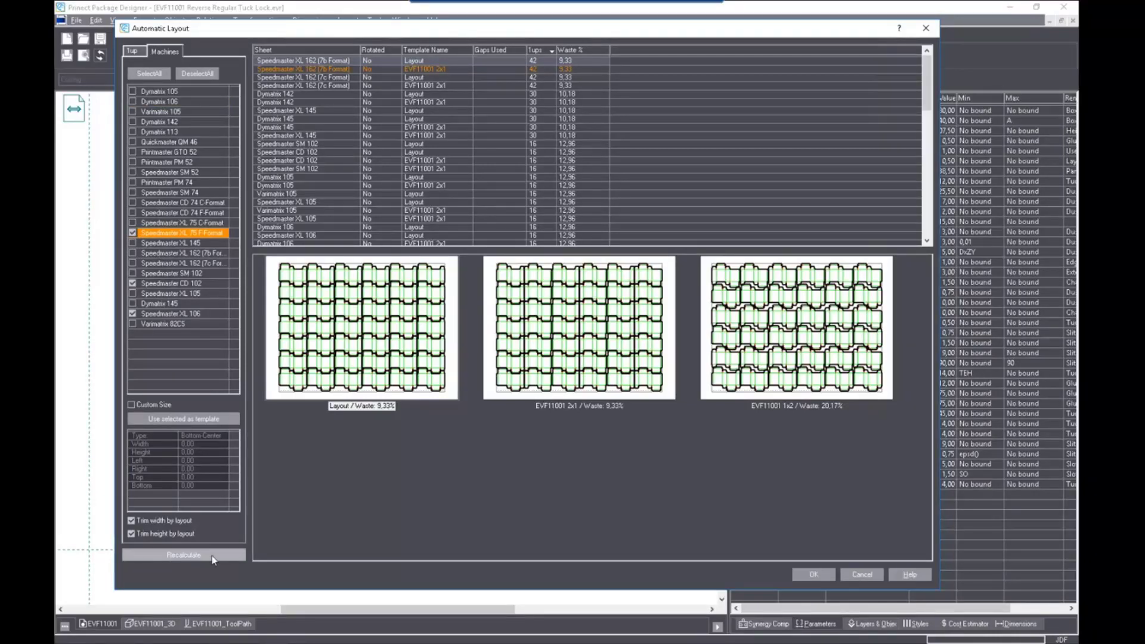
{"action": "left_click", "coordinate": [184, 558]}
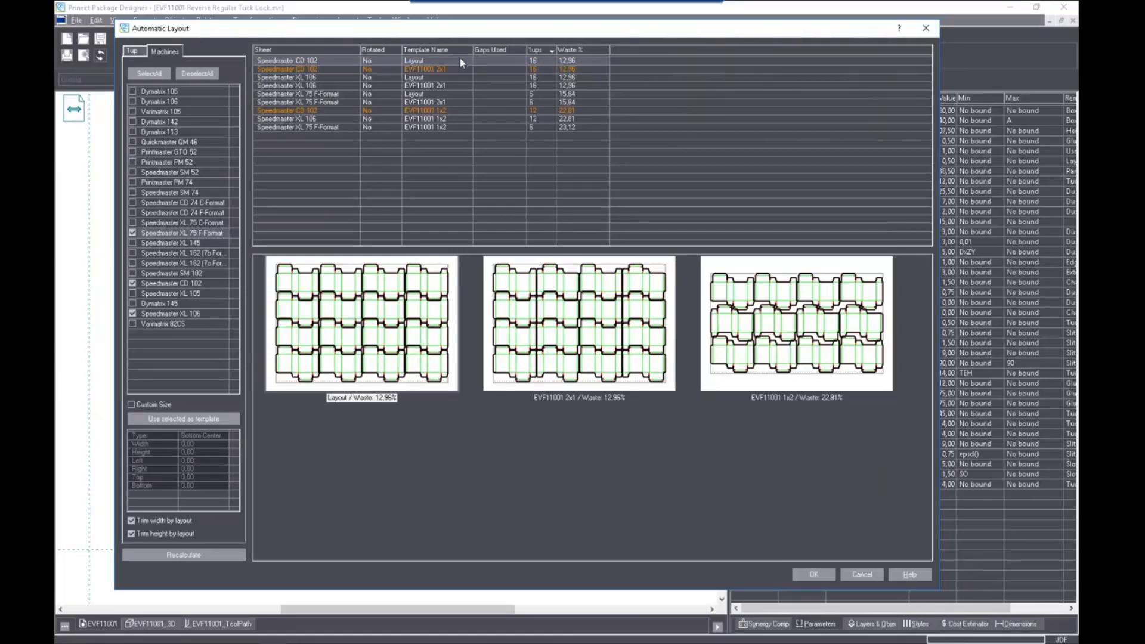
Compare the layouts for the three presses and create the sheet from the Speedmaster XL 106 result with the Layout template
{"action": "left_click", "coordinate": [432, 64]}
{"action": "left_click", "coordinate": [426, 78]}
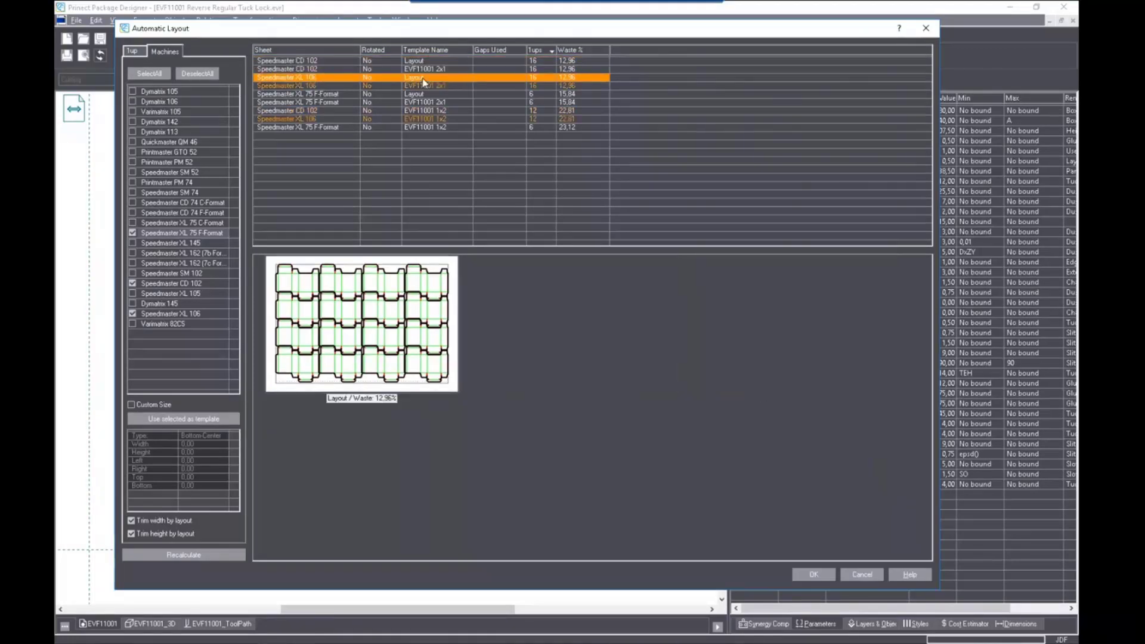
{"action": "left_click", "coordinate": [335, 94]}
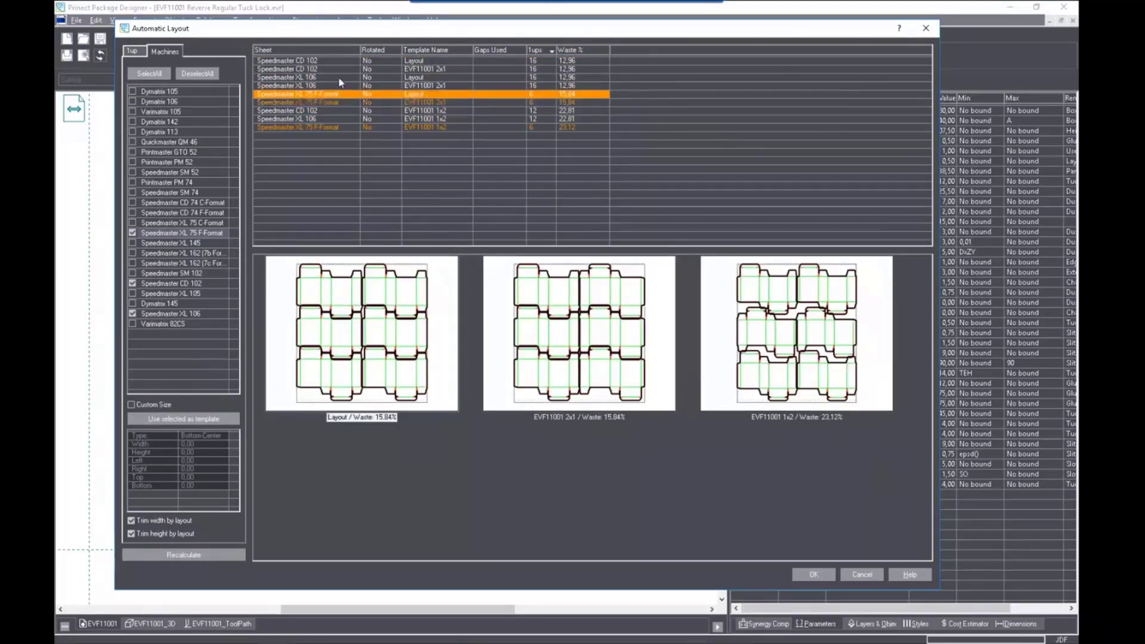
{"action": "left_click", "coordinate": [338, 77]}
{"action": "left_click", "coordinate": [352, 61]}
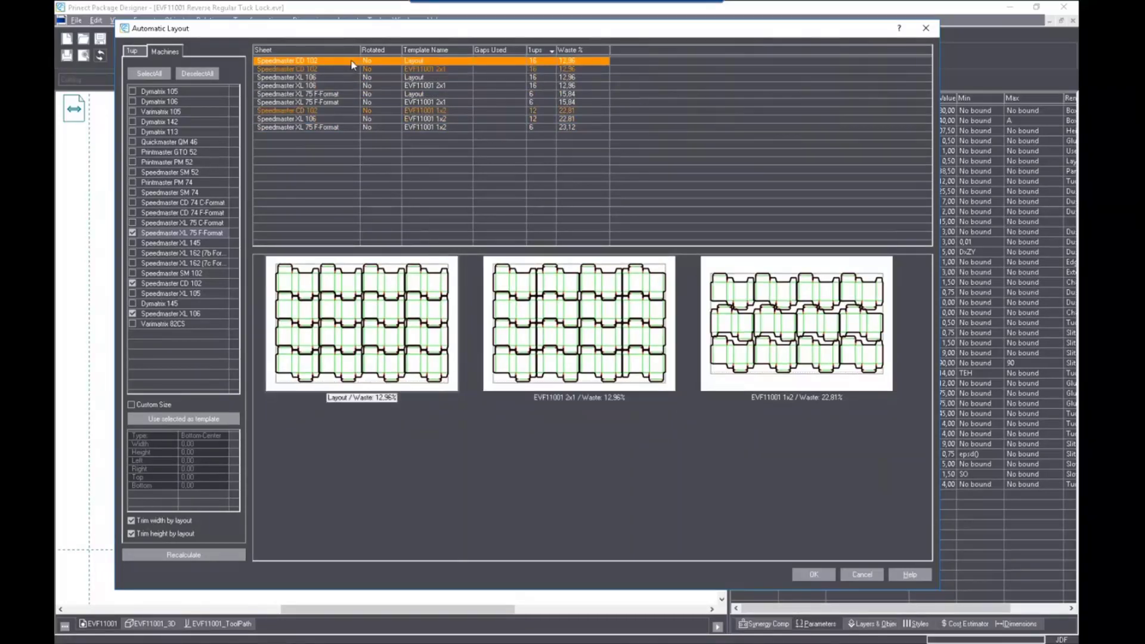
{"action": "left_click", "coordinate": [338, 77]}
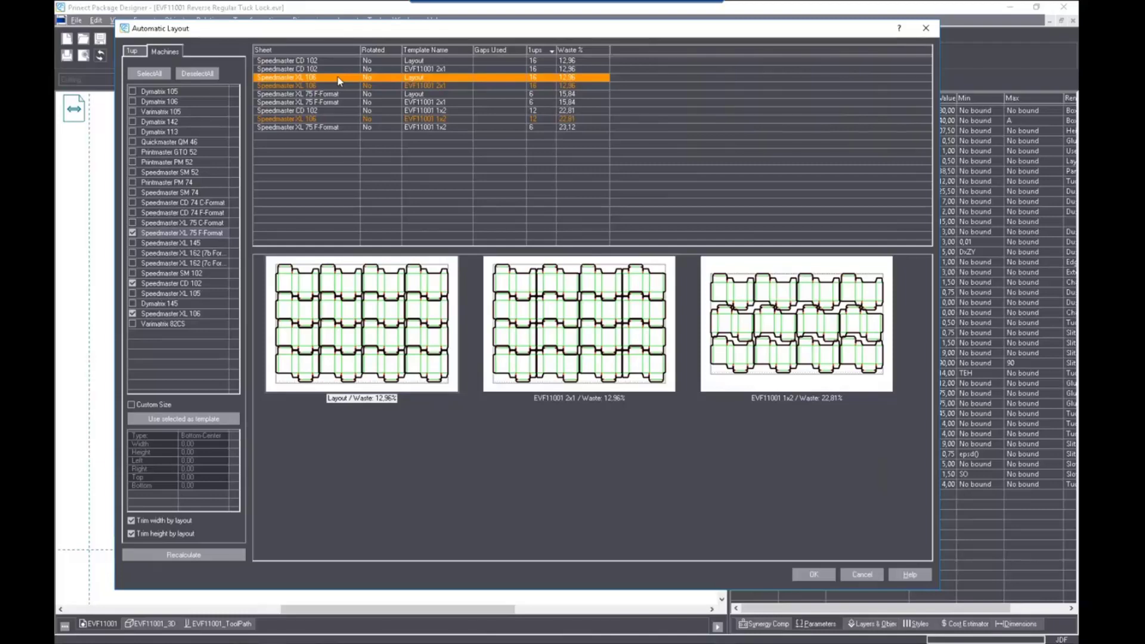
{"action": "left_click", "coordinate": [383, 292]}
{"action": "left_click", "coordinate": [814, 575]}
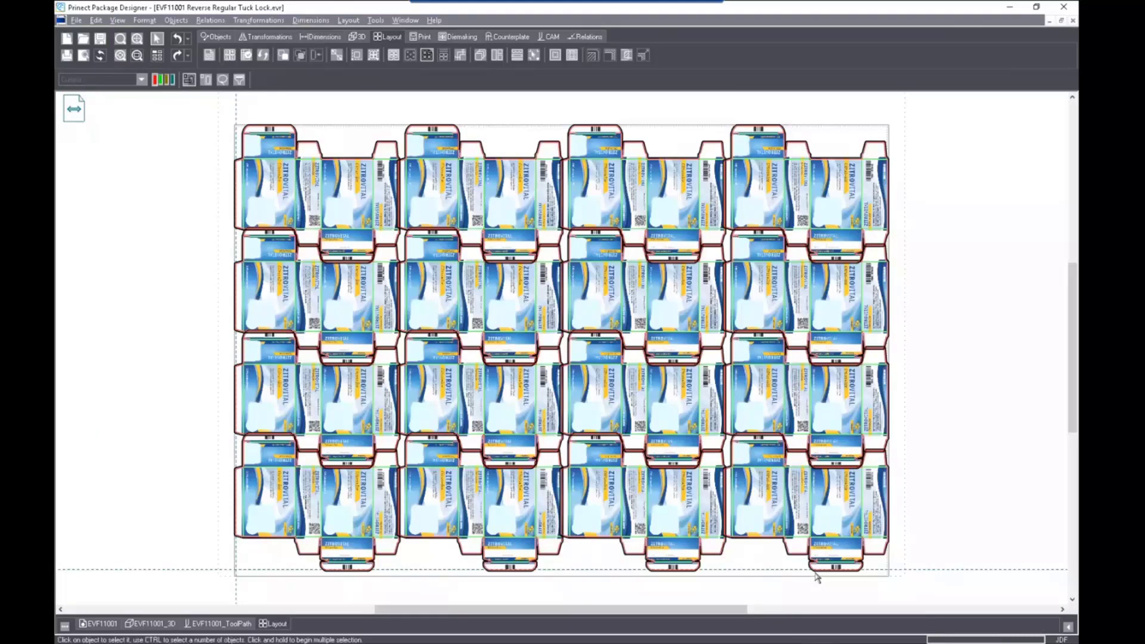
Hide the images in the sheet layout so only the structural lines are displayed
{"action": "right_click", "coordinate": [144, 517]}
{"action": "mouse_move", "coordinate": [165, 495]}
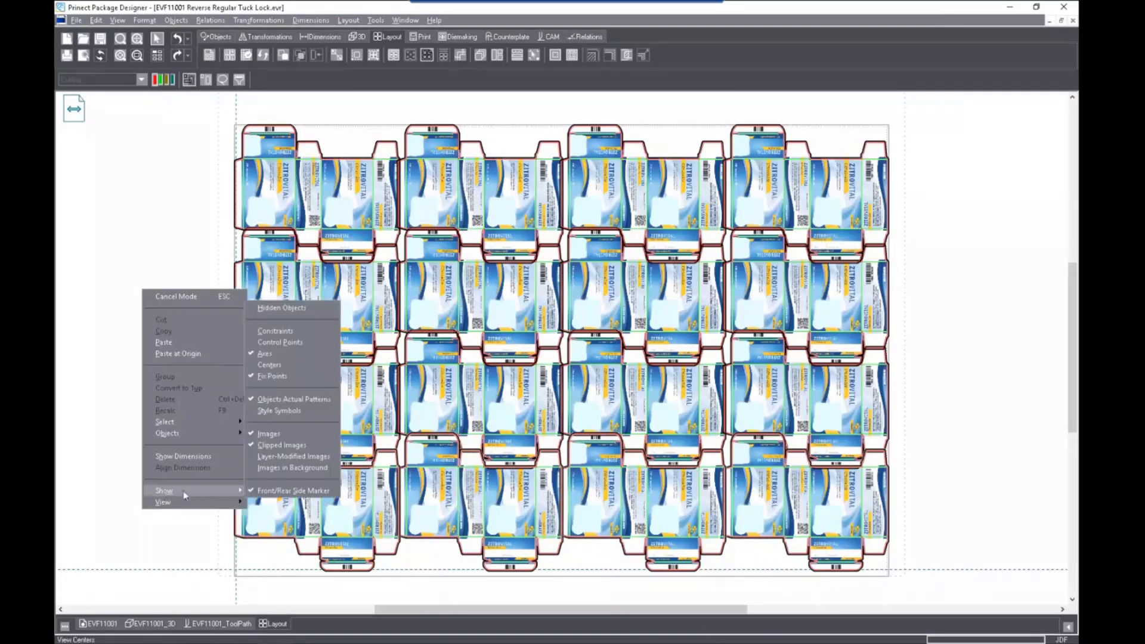
{"action": "left_click", "coordinate": [262, 435]}
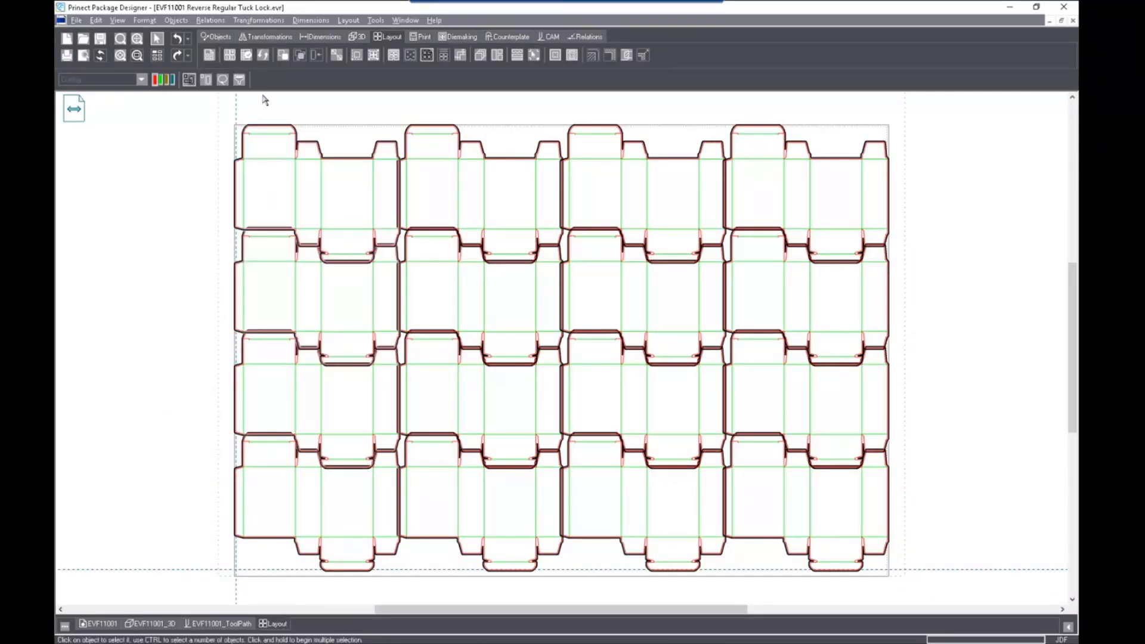
Create a second layout named Layout_1 with the layout wizard, based on the User template
{"action": "left_click", "coordinate": [212, 58]}
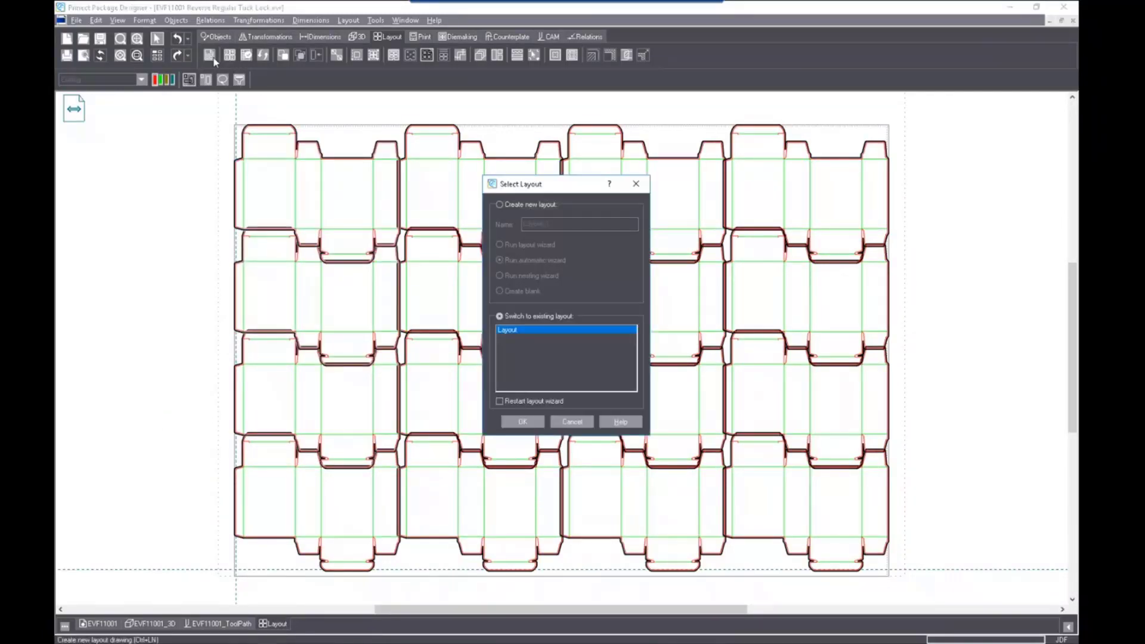
{"action": "left_click", "coordinate": [499, 205]}
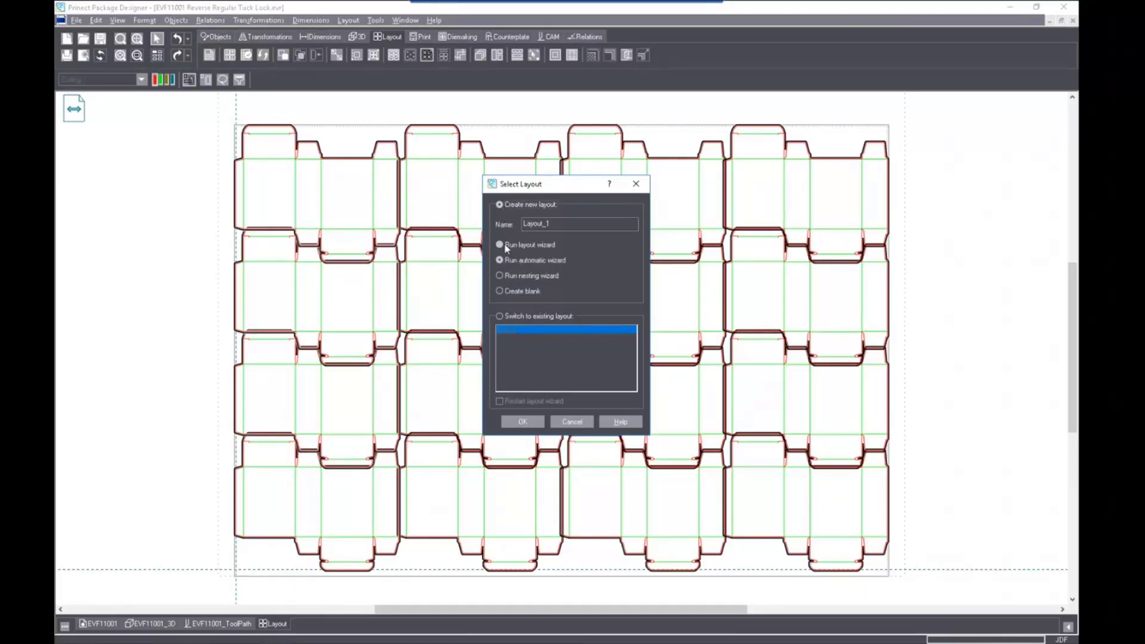
{"action": "left_click", "coordinate": [504, 242]}
{"action": "left_click", "coordinate": [523, 421]}
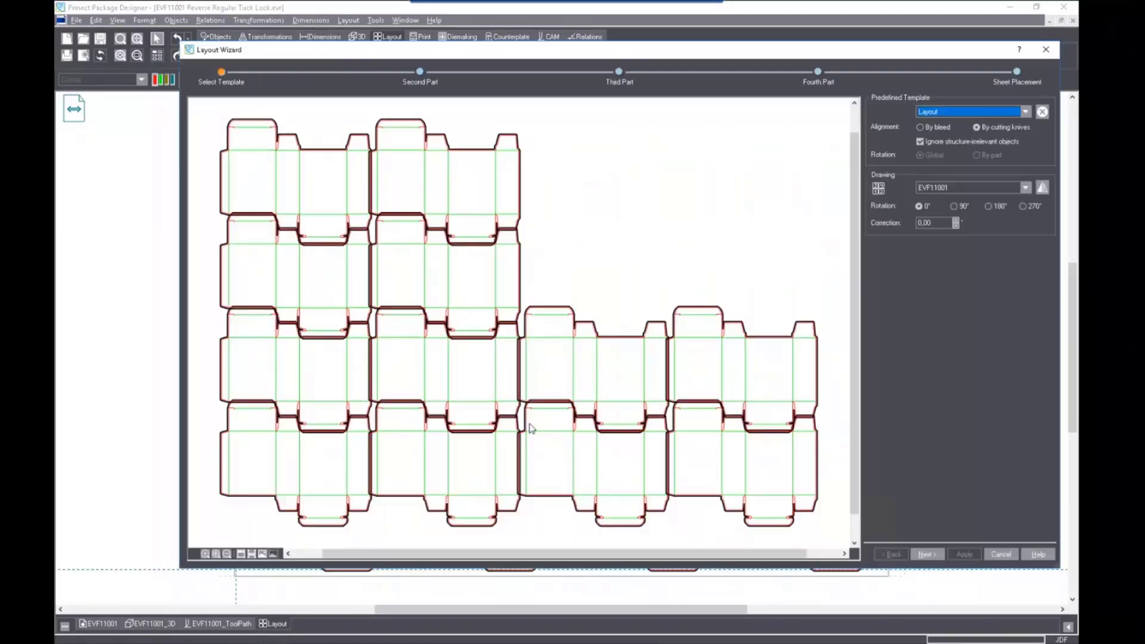
{"action": "left_click", "coordinate": [987, 112]}
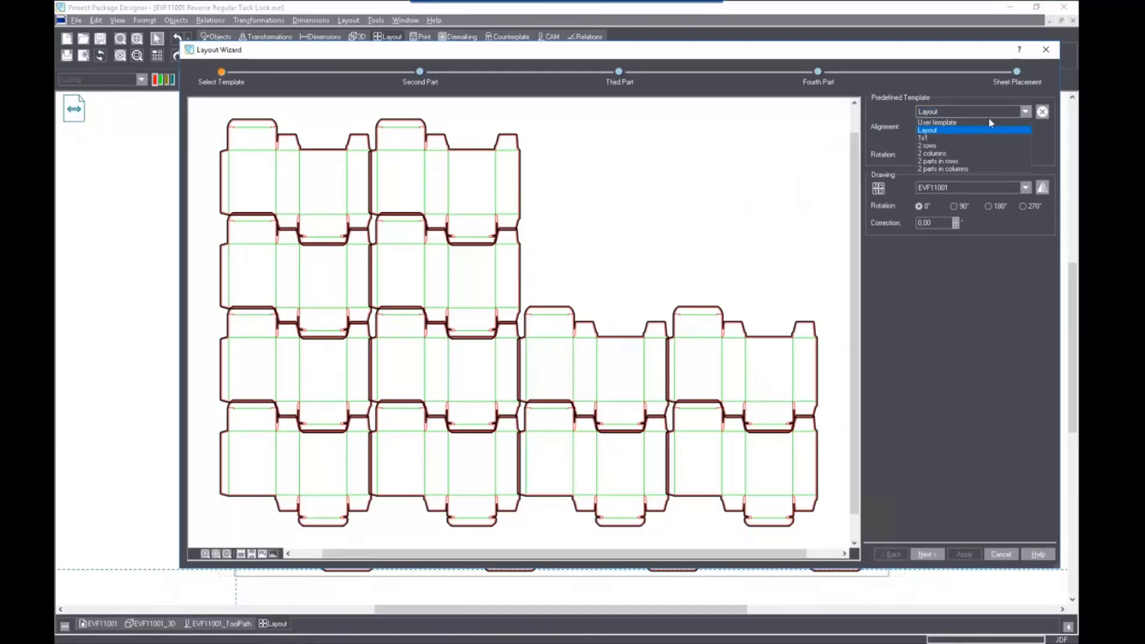
{"action": "left_click", "coordinate": [966, 123]}
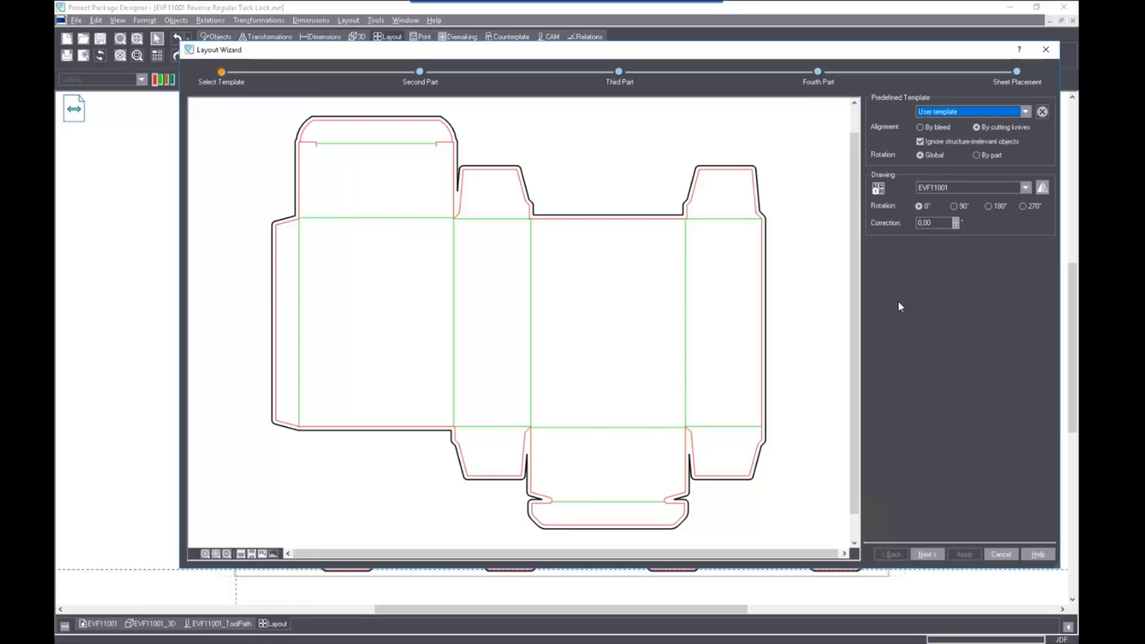
Rotate the layout's second part by 180° and continue to the third part
{"action": "left_click", "coordinate": [927, 554]}
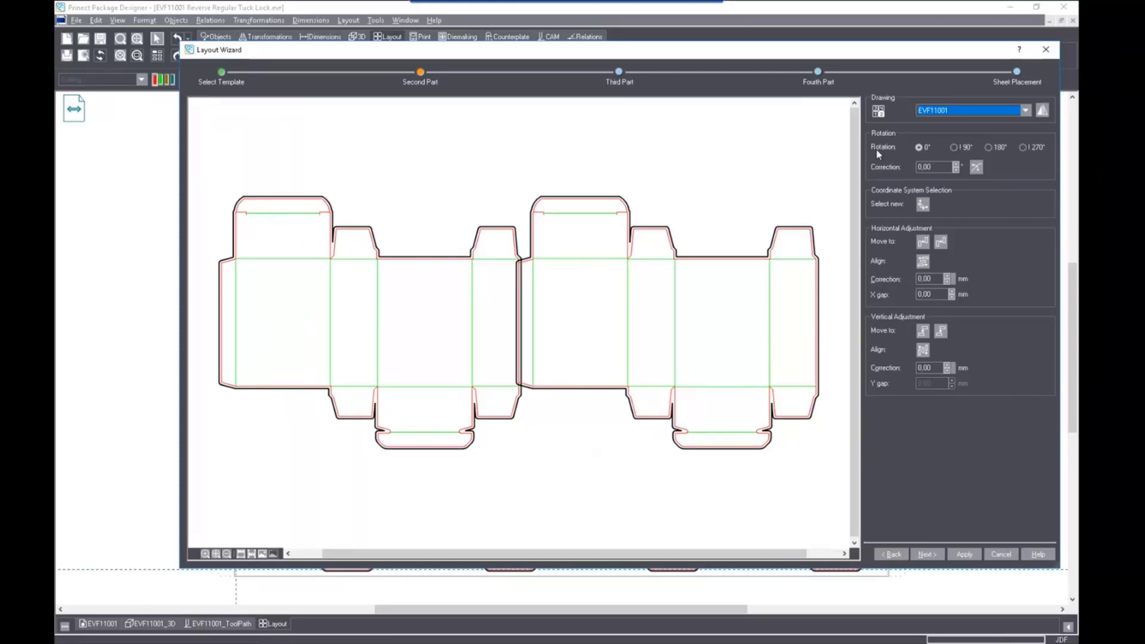
{"action": "left_click", "coordinate": [1000, 149]}
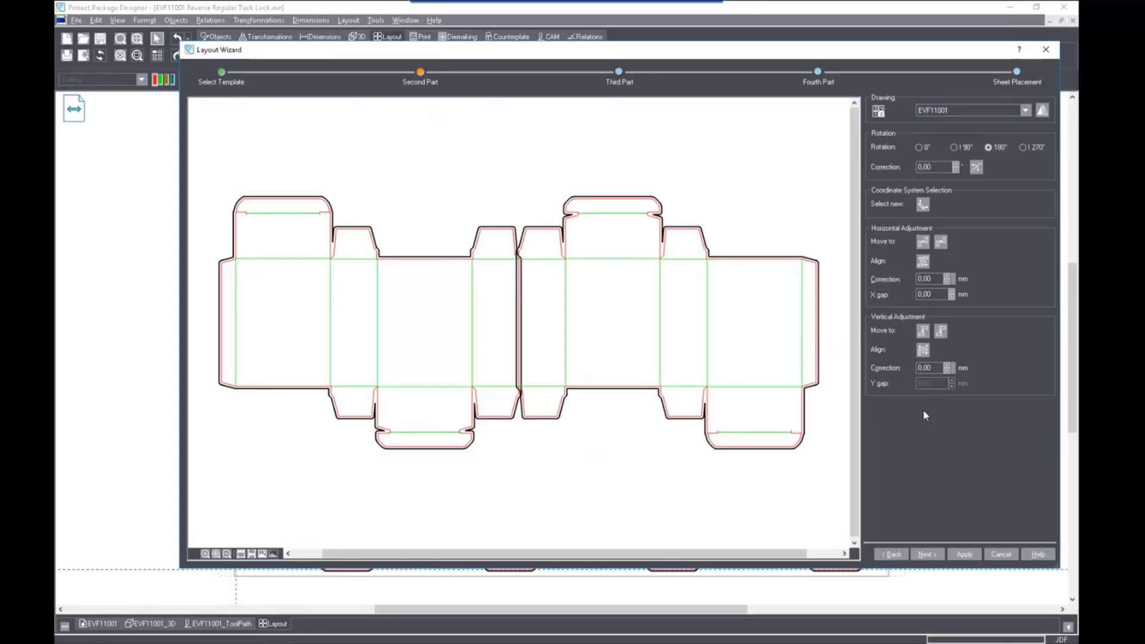
{"action": "left_click", "coordinate": [928, 555]}
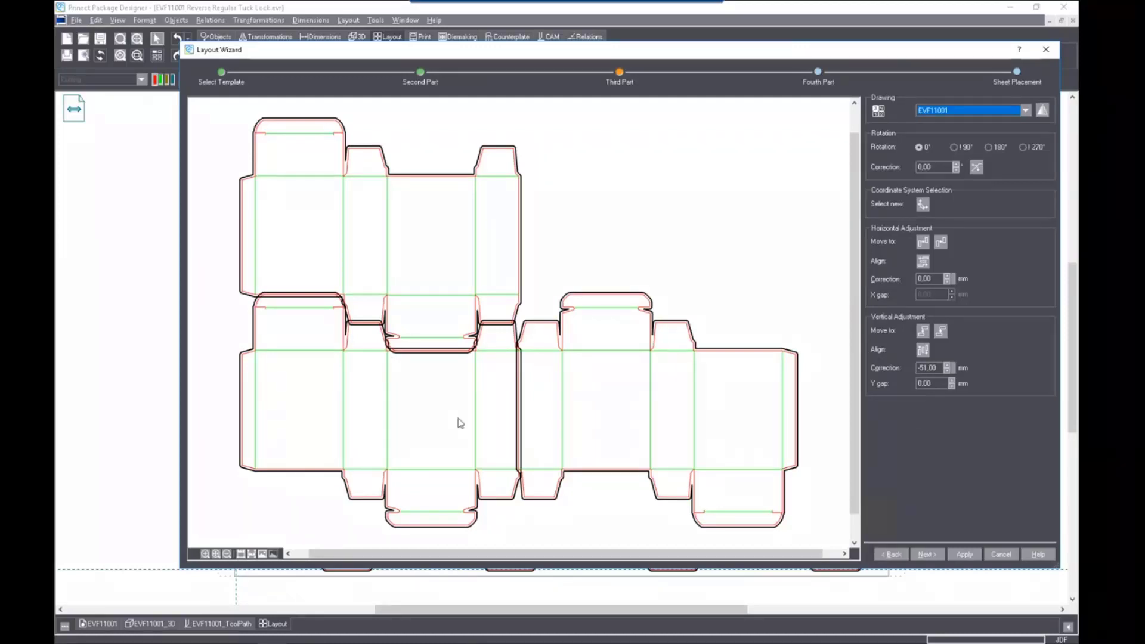
Align the third part vertically so its lower tuck flap edge meets the first part's upper body edge, and continue to sheet placement
{"action": "left_click", "coordinate": [922, 351]}
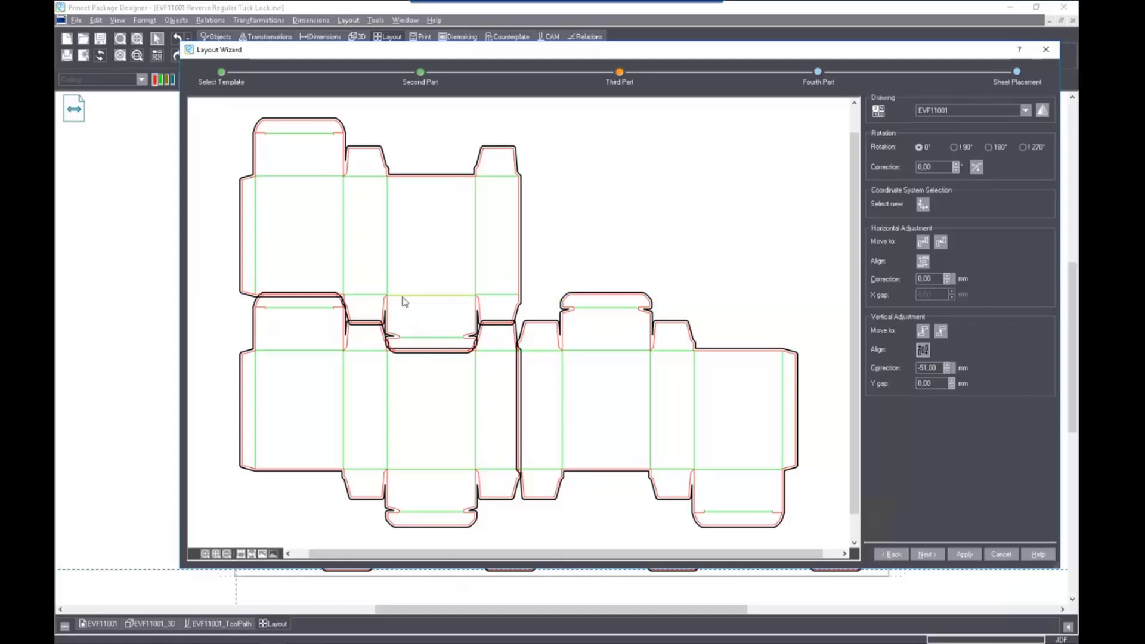
{"action": "left_click", "coordinate": [371, 356]}
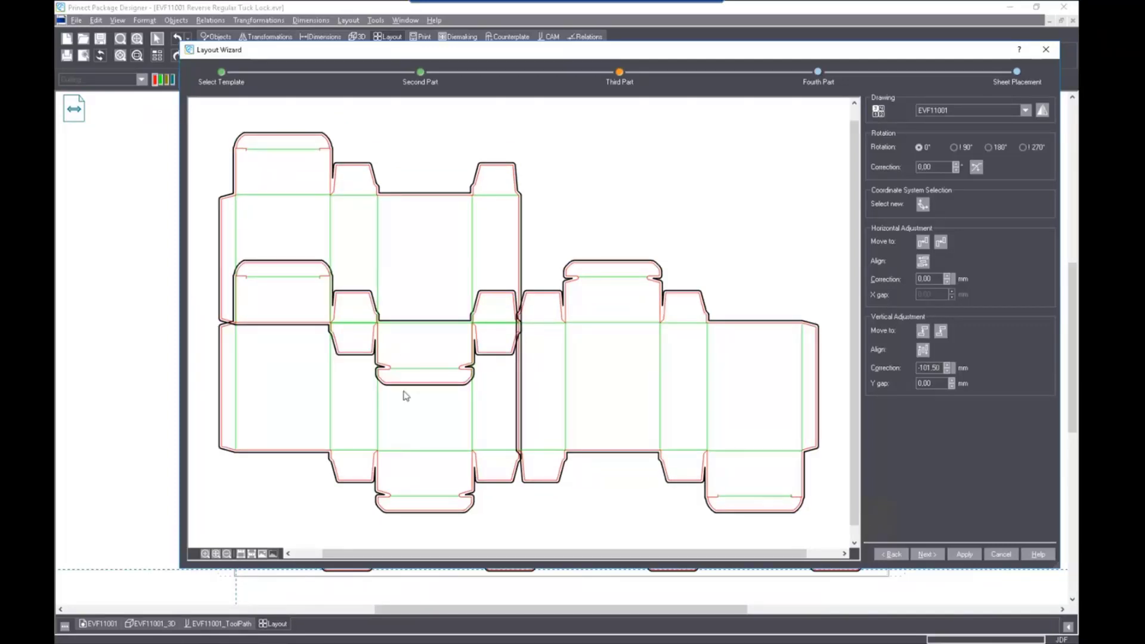
{"action": "left_click", "coordinate": [931, 352]}
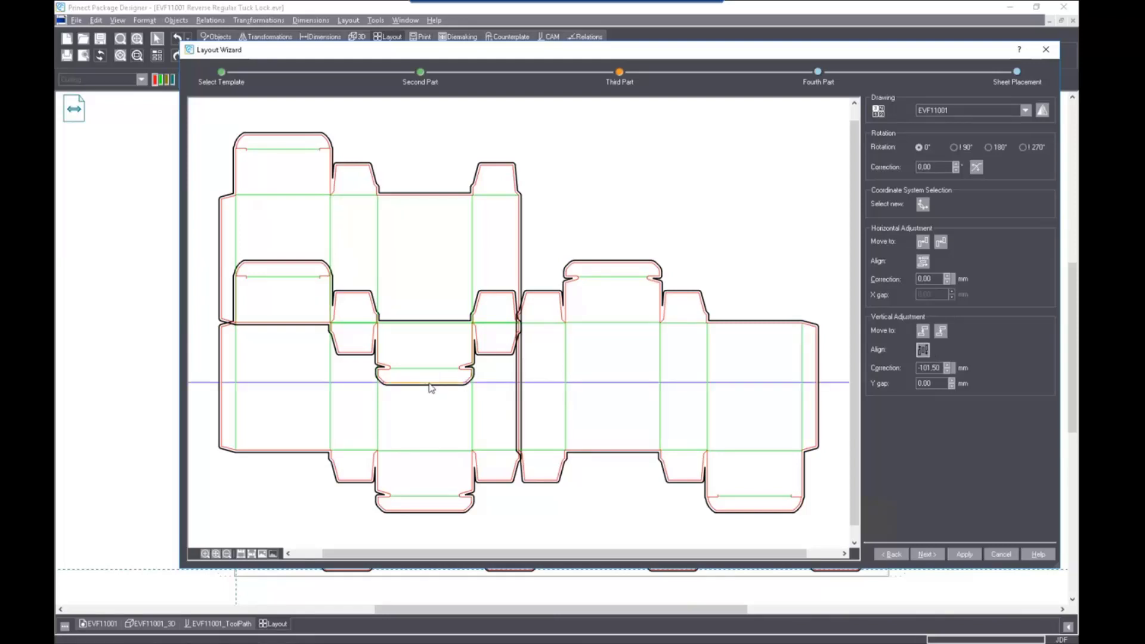
{"action": "left_click", "coordinate": [291, 326]}
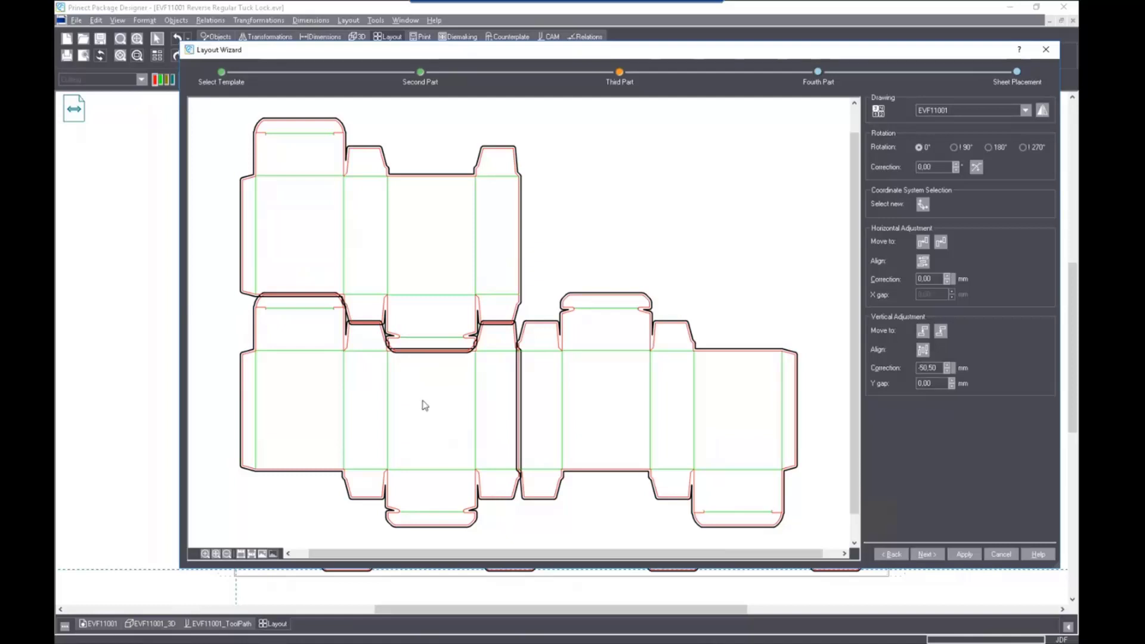
{"action": "left_click", "coordinate": [926, 555]}
{"action": "left_click", "coordinate": [926, 554]}
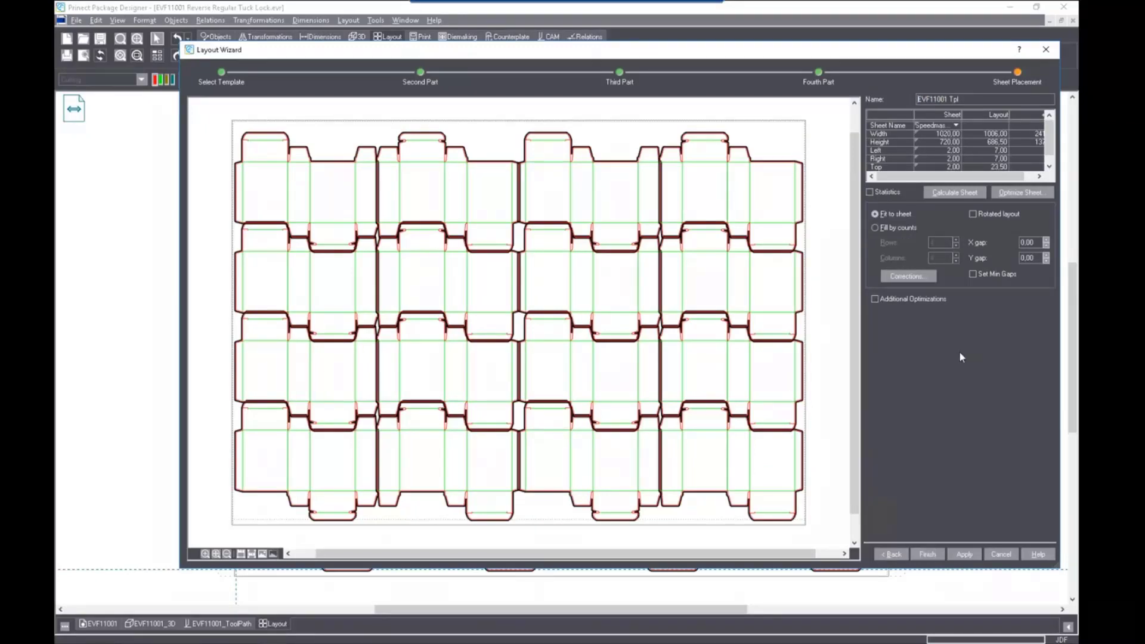
Enable additional optimizations and fill the sheet by counts with 4 rows and 3 columns
{"action": "left_click", "coordinate": [875, 299]}
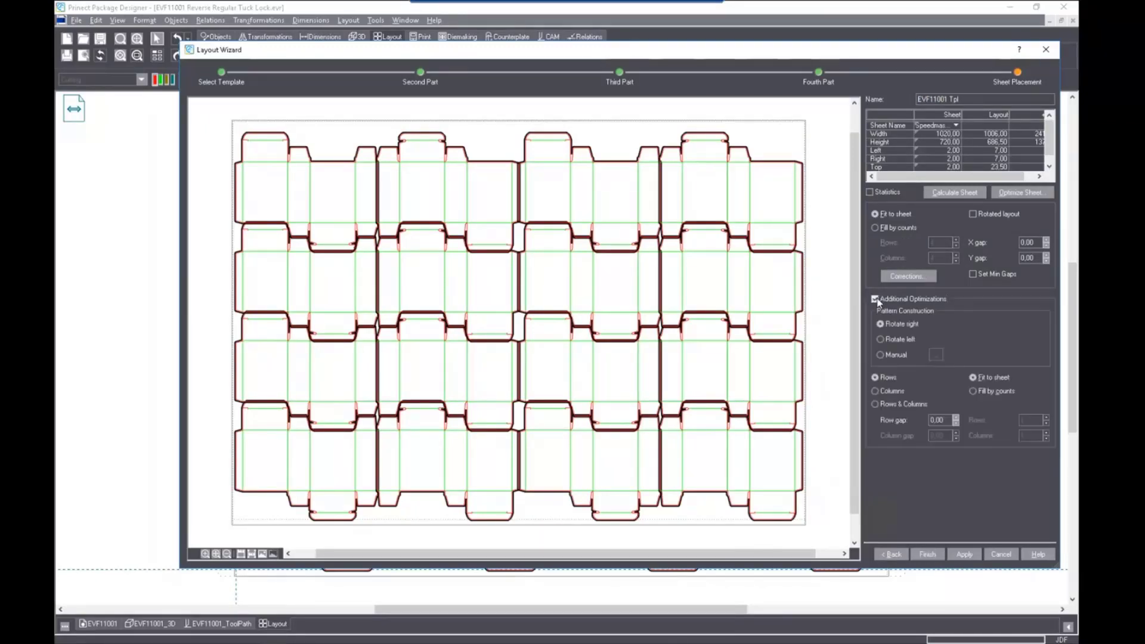
{"action": "left_click", "coordinate": [875, 227]}
{"action": "left_click", "coordinate": [956, 245]}
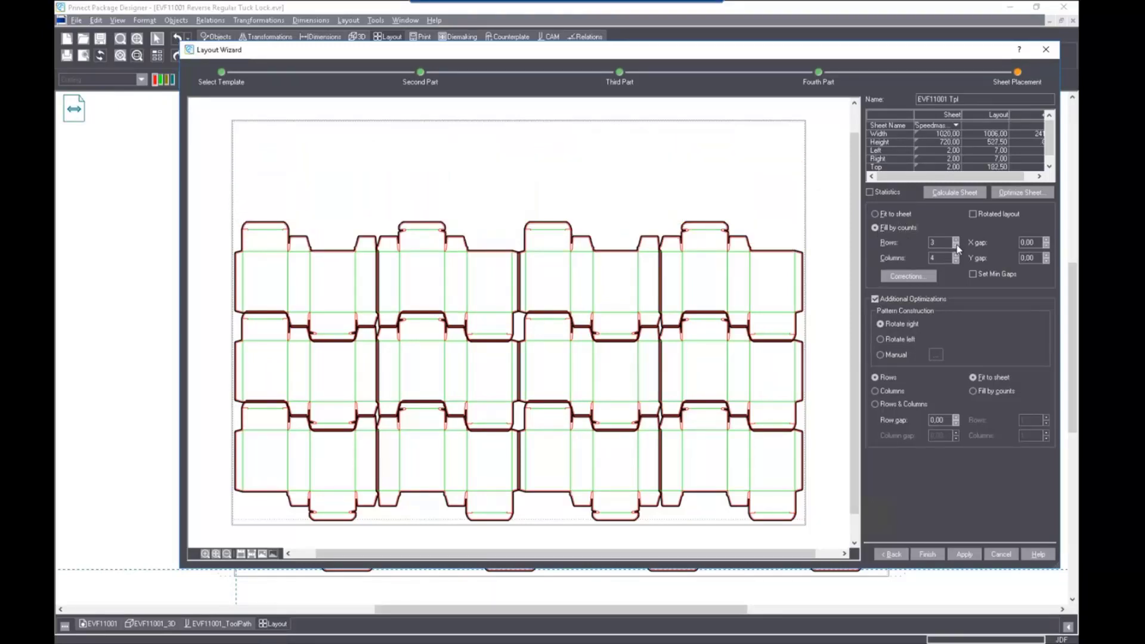
{"action": "left_click", "coordinate": [957, 239]}
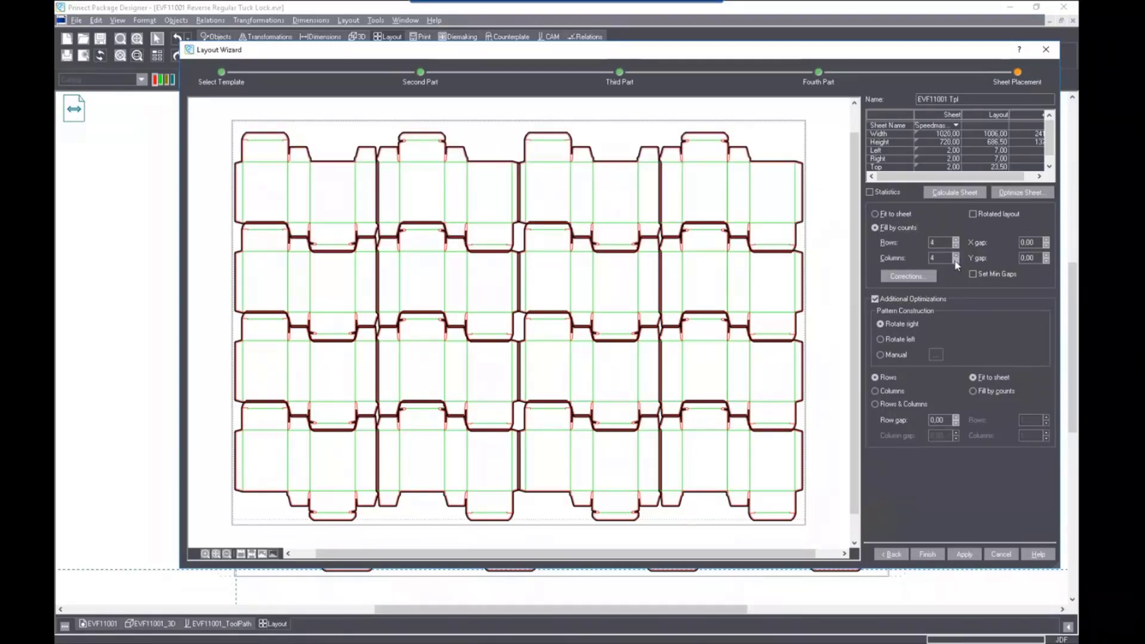
{"action": "left_click", "coordinate": [957, 260]}
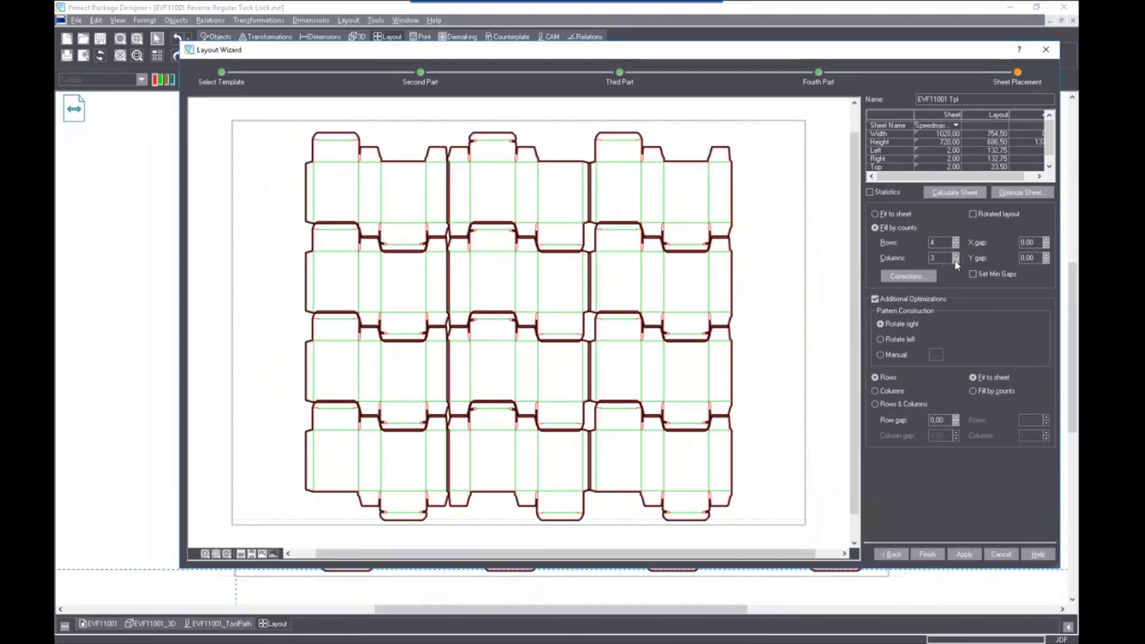
Set up the sheet optimization for 10000 pieces with the Speedmaster XL 106, Dymatrix 106 and Speedmaster SM 74 sheets
{"action": "left_click", "coordinate": [1016, 199]}
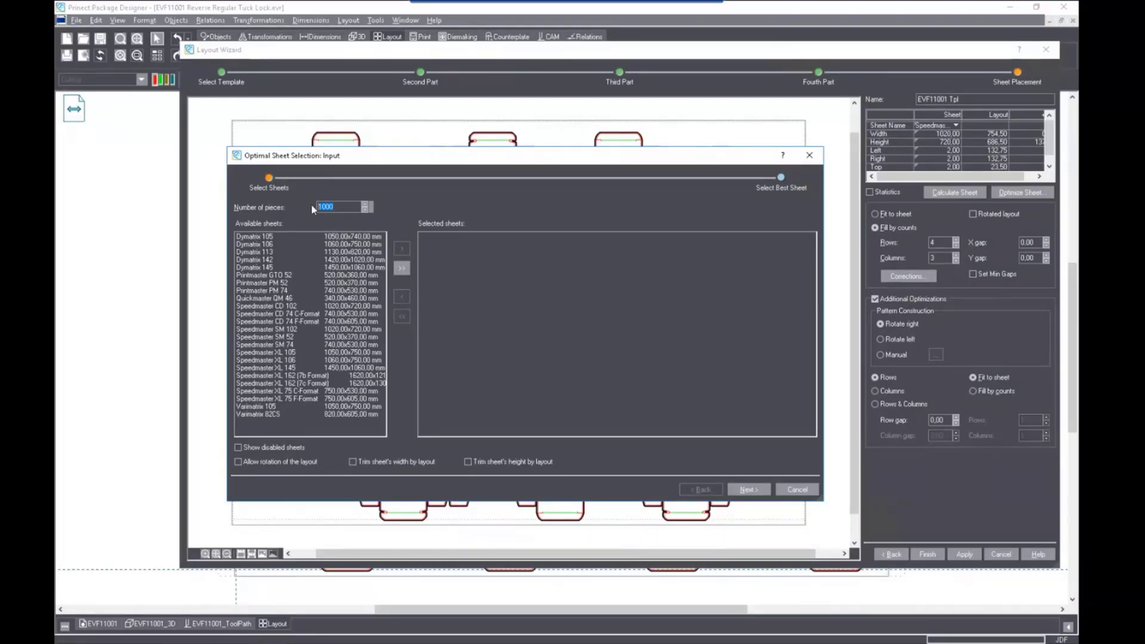
{"action": "type", "text": "10000"}
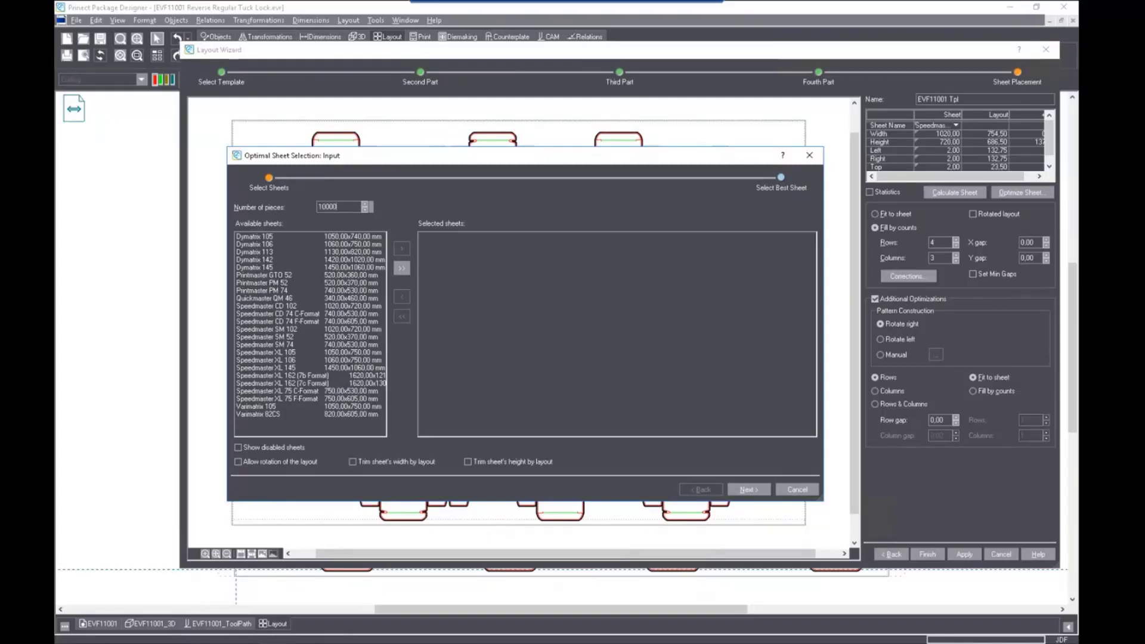
{"action": "left_click", "coordinate": [304, 360]}
{"action": "left_click", "coordinate": [402, 249]}
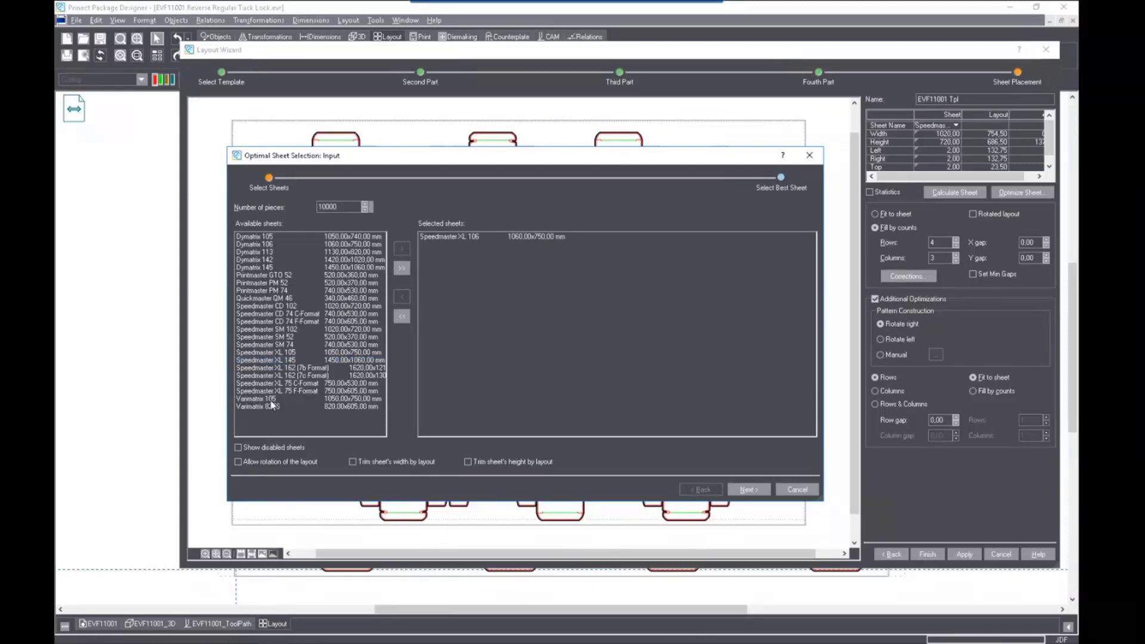
{"action": "left_click", "coordinate": [263, 245]}
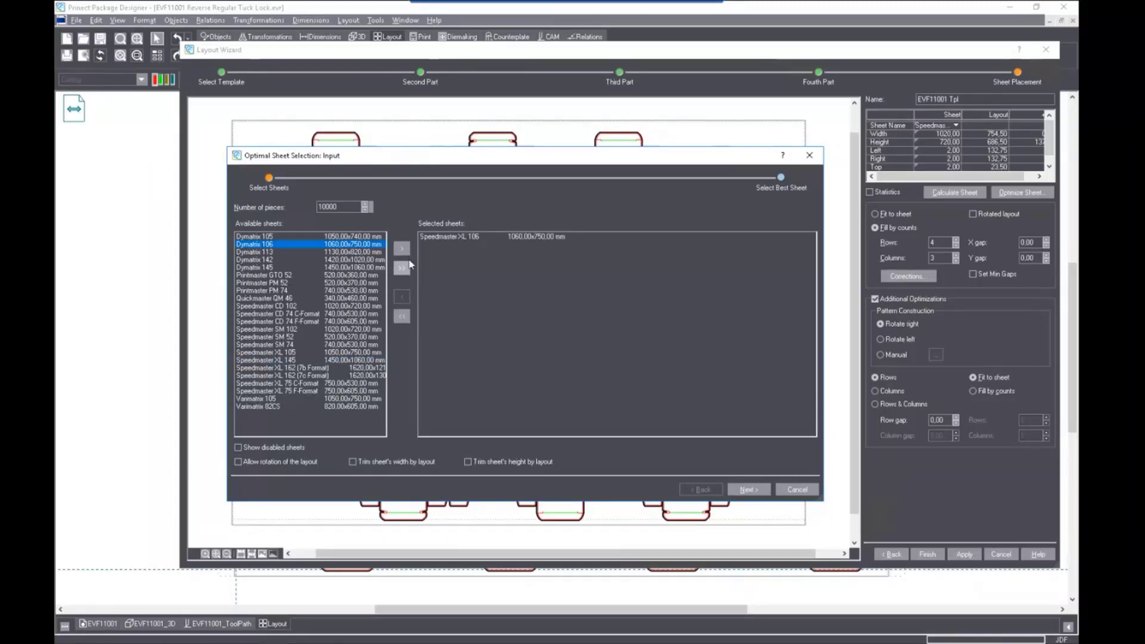
{"action": "left_click", "coordinate": [402, 269]}
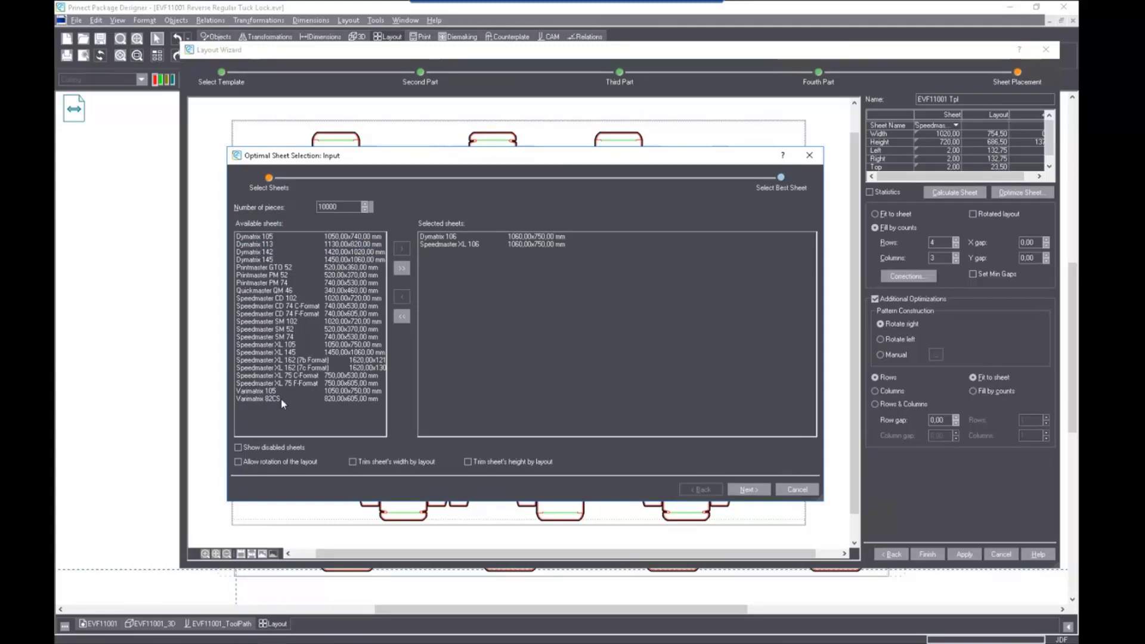
{"action": "left_click", "coordinate": [278, 337]}
{"action": "left_click", "coordinate": [402, 248]}
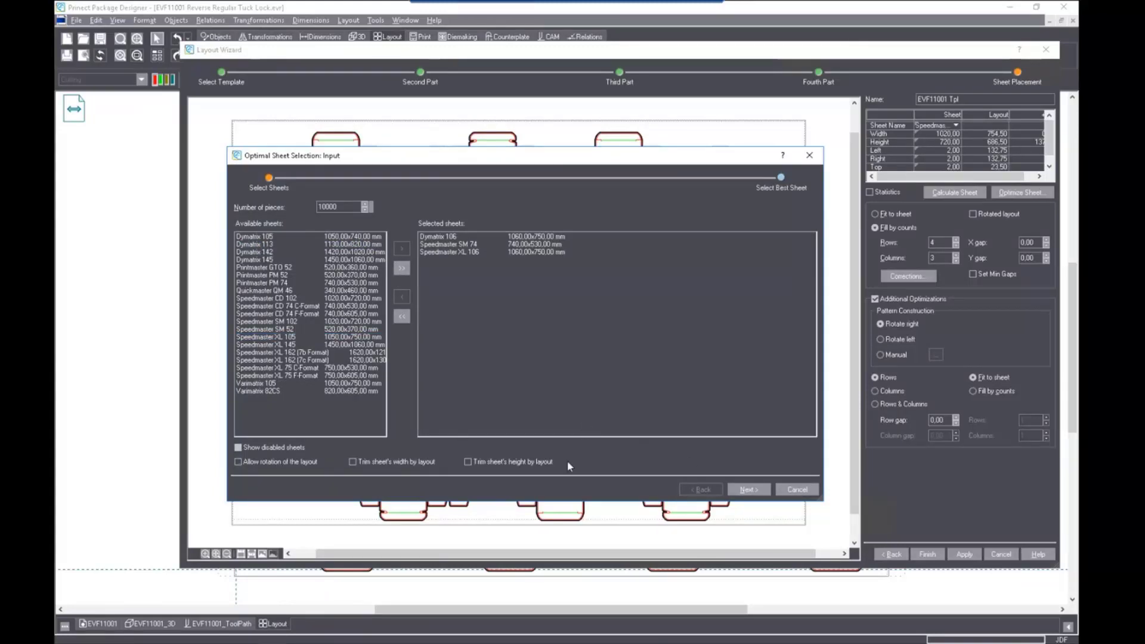
Calculate the optimal sheet, choose the Speedmaster XL 106 result and finish creating the second layout
{"action": "left_click", "coordinate": [747, 489]}
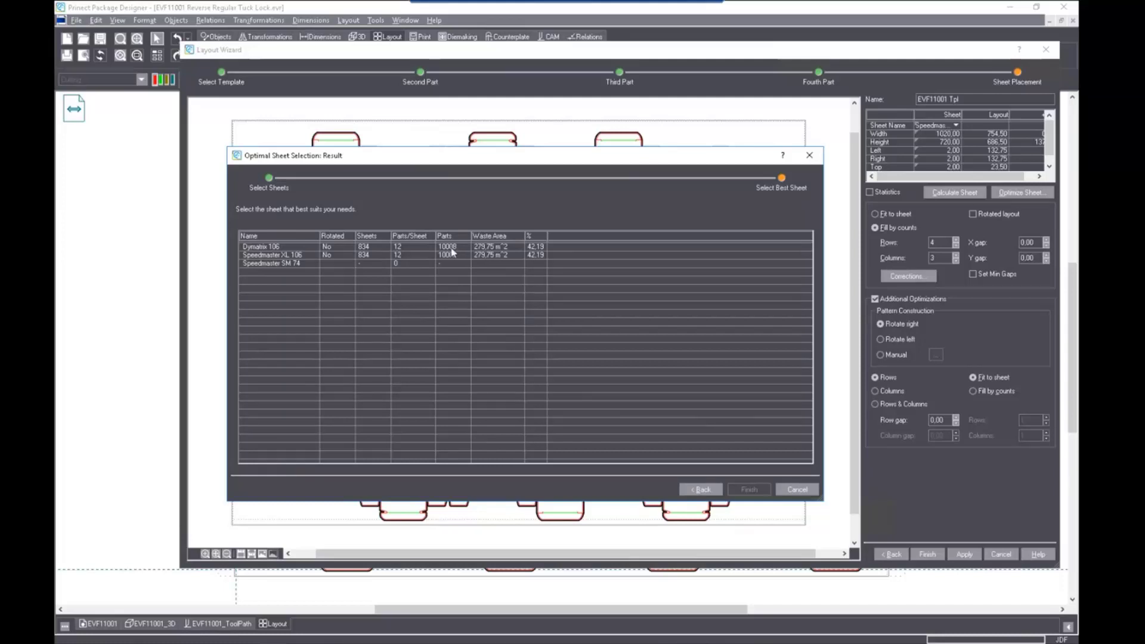
{"action": "left_click", "coordinate": [305, 255]}
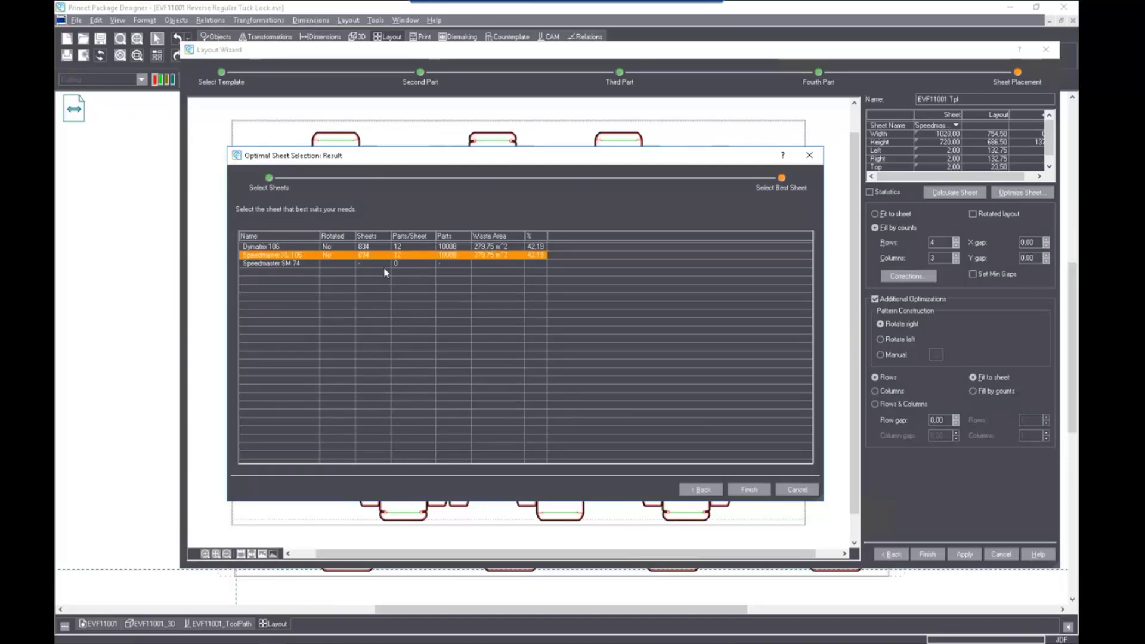
{"action": "left_click", "coordinate": [749, 490]}
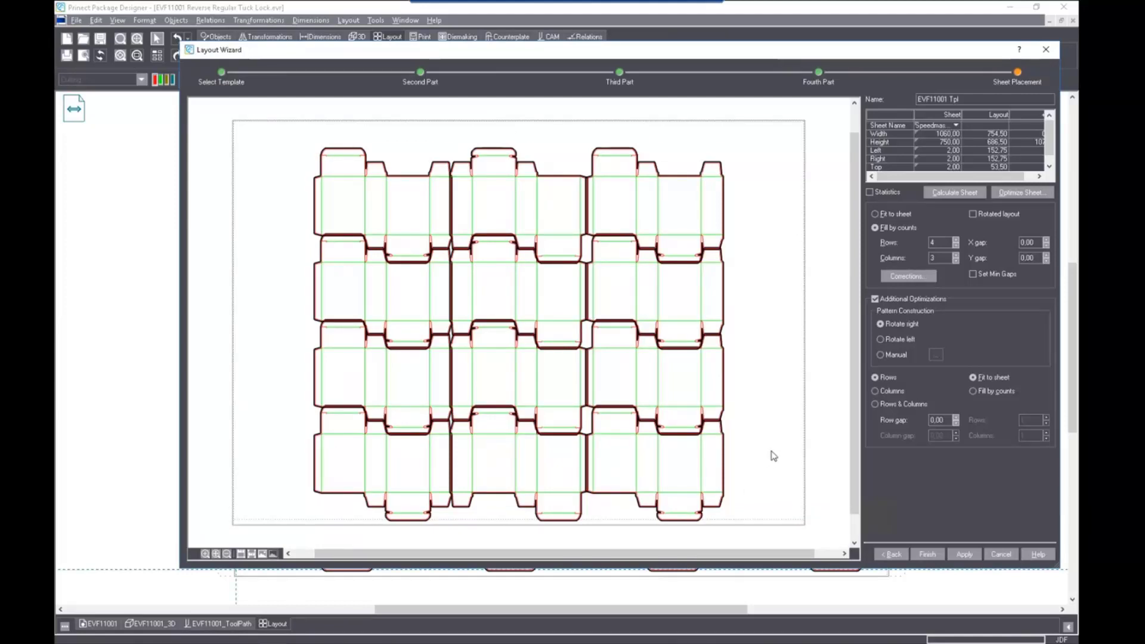
{"action": "left_click", "coordinate": [964, 555]}
{"action": "left_click", "coordinate": [928, 554]}
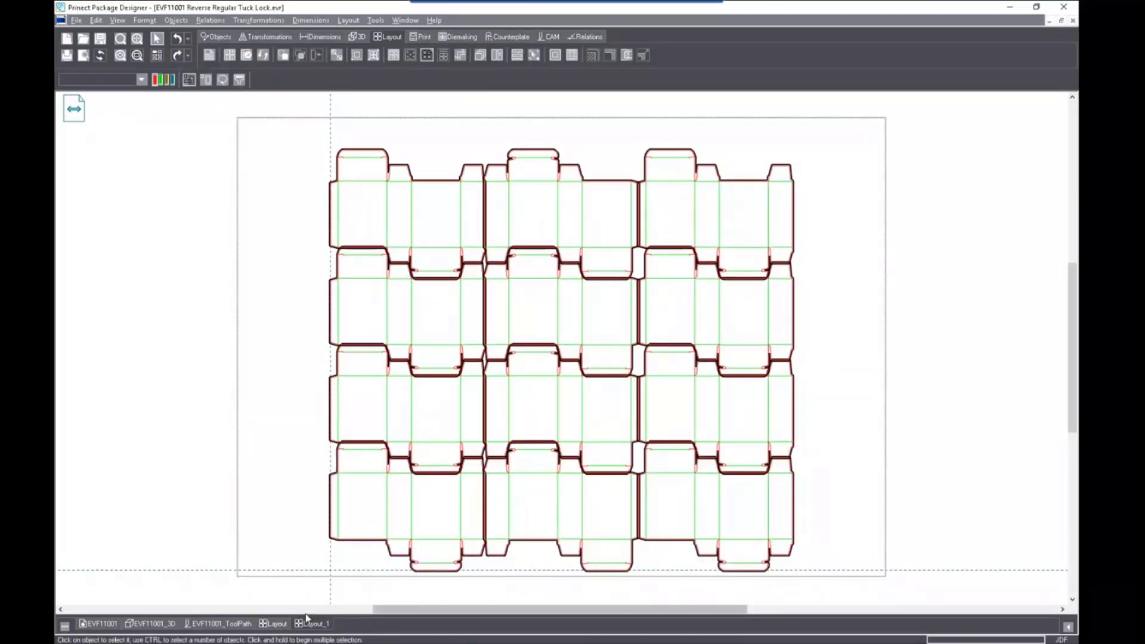
Return to the first layout and start resolving the overlapping bleeds between neighbouring cartons near its lower rows
{"action": "left_click", "coordinate": [283, 626]}
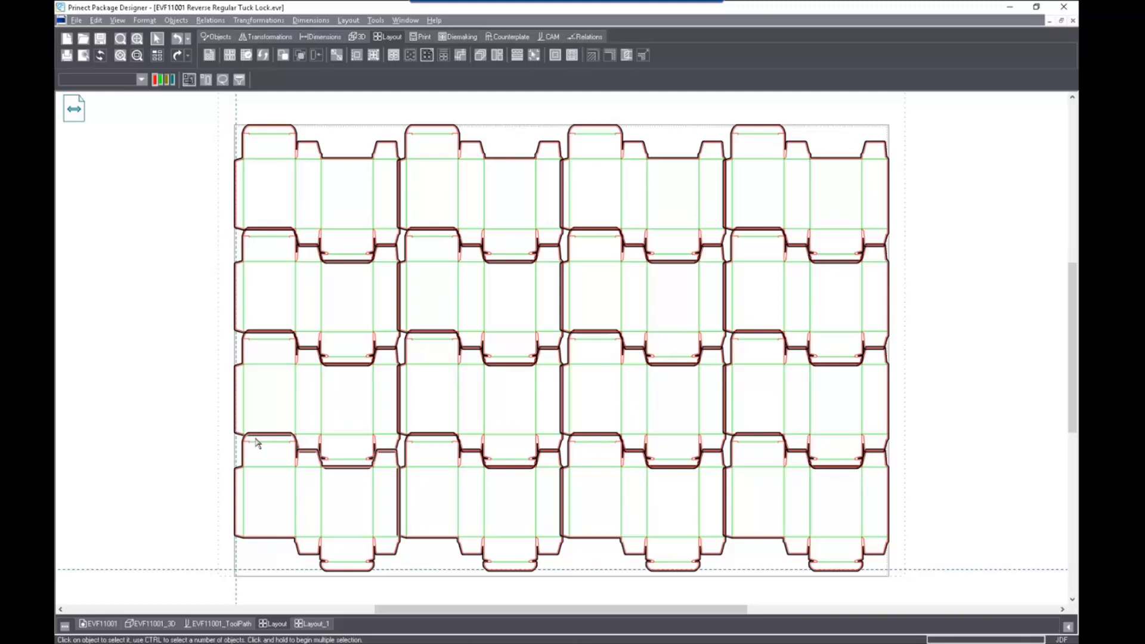
{"action": "scroll", "coordinate": [263, 447], "scroll_direction": "up", "scroll_amount": 3, "text": "ctrl"}
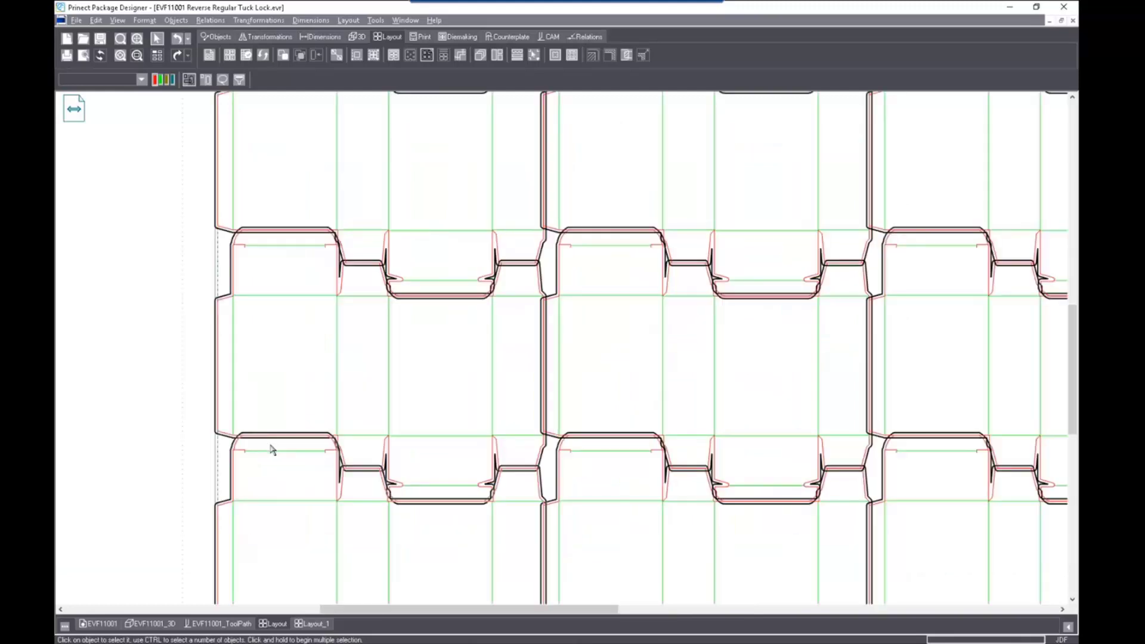
{"action": "scroll", "coordinate": [346, 481], "scroll_direction": "down", "scroll_amount": 1}
{"action": "scroll", "coordinate": [346, 480], "scroll_direction": "down", "scroll_amount": 2}
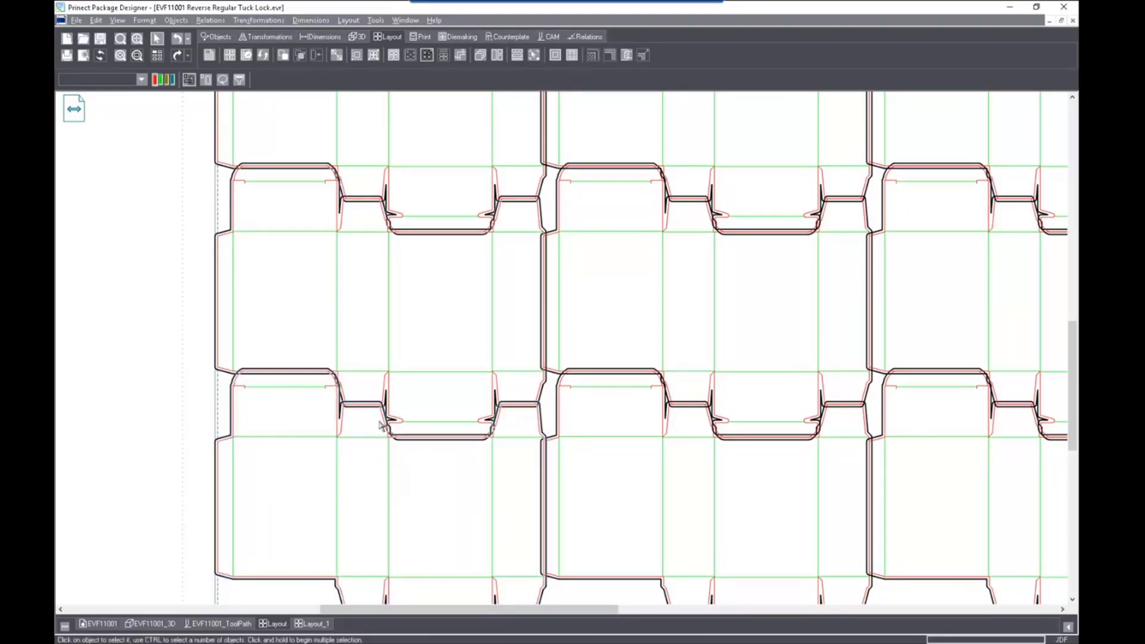
{"action": "scroll", "coordinate": [440, 451], "scroll_direction": "down", "scroll_amount": 1}
{"action": "scroll", "coordinate": [439, 452], "scroll_direction": "down", "scroll_amount": 1}
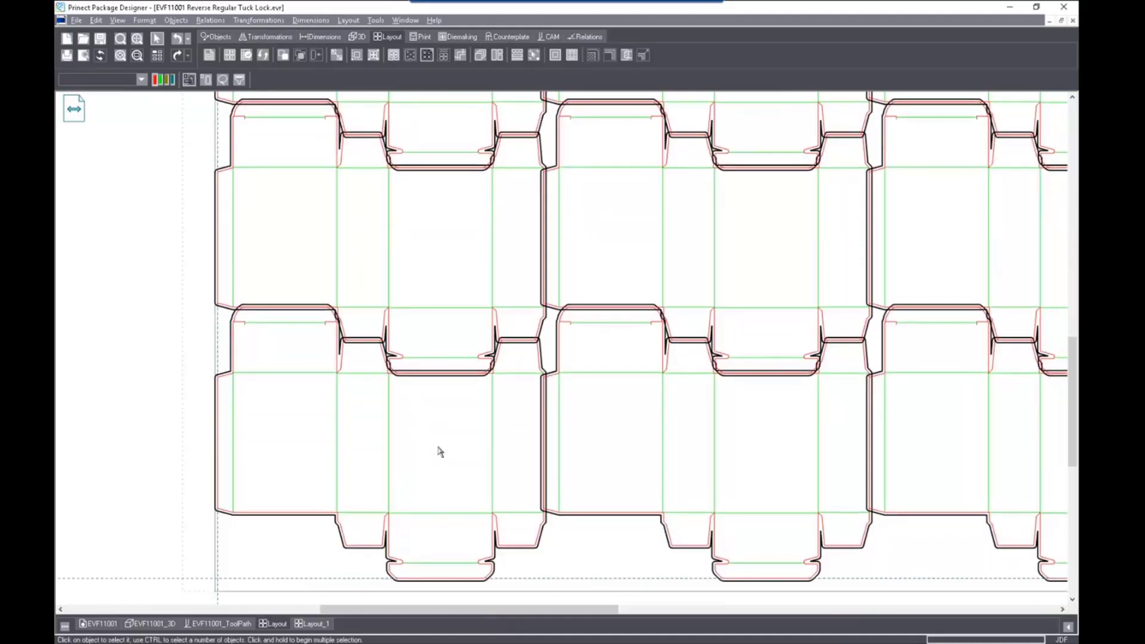
{"action": "left_click", "coordinate": [626, 56]}
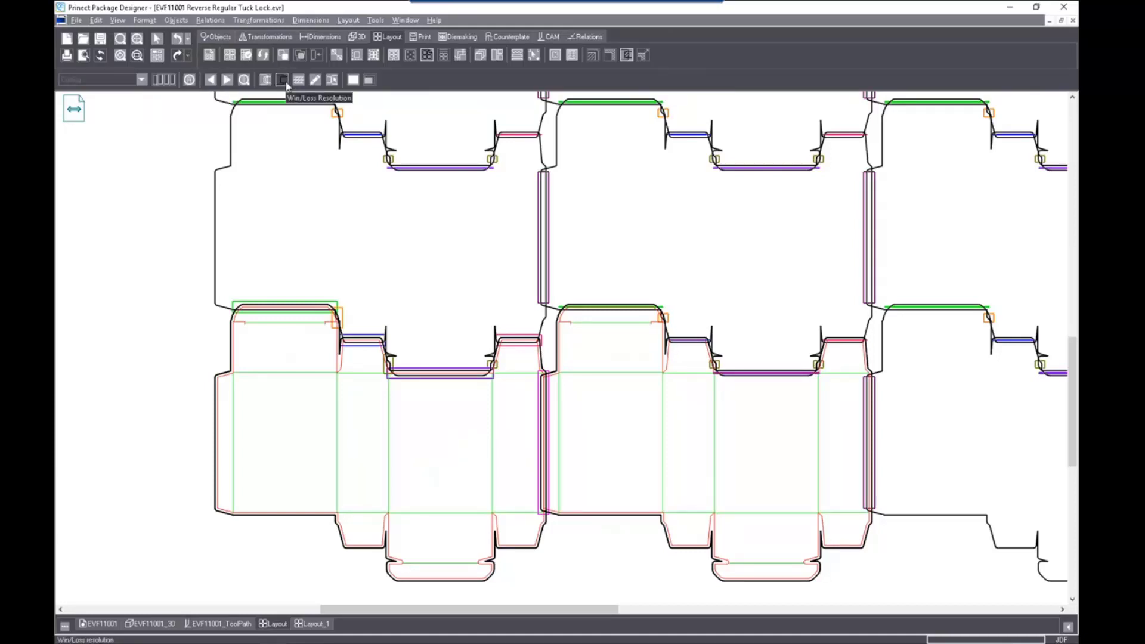
Resolve all layout conflicts automatically, narrowing important areas to 1.50 mm and unimportant areas to 0.50 mm, with the rest by middle path
{"action": "left_click", "coordinate": [189, 80]}
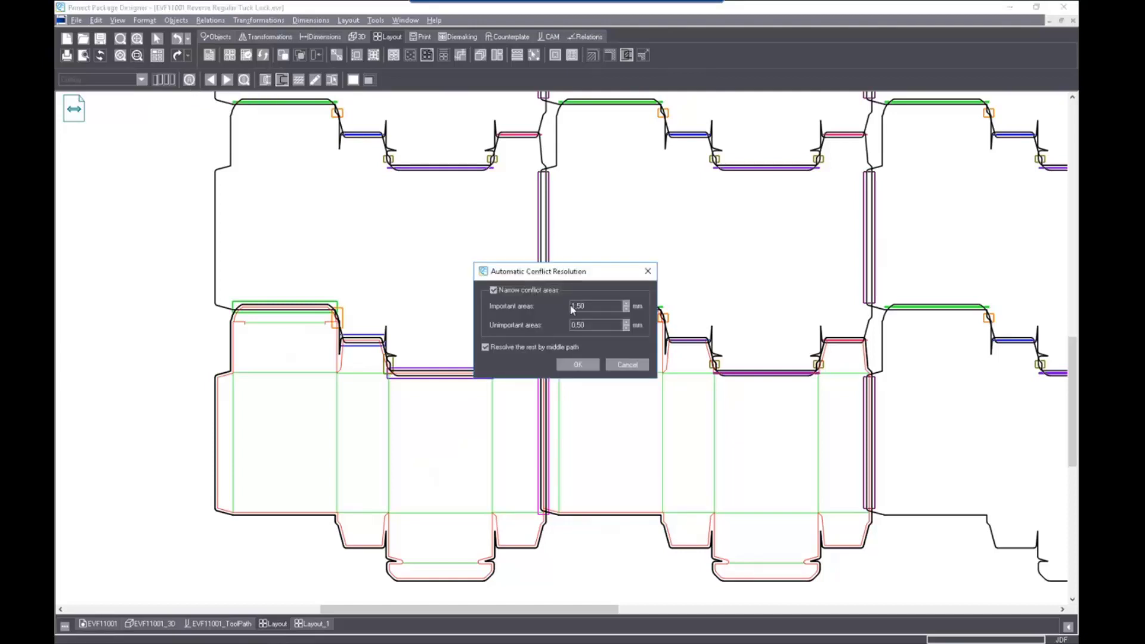
{"action": "left_click", "coordinate": [569, 326]}
{"action": "left_click", "coordinate": [577, 367]}
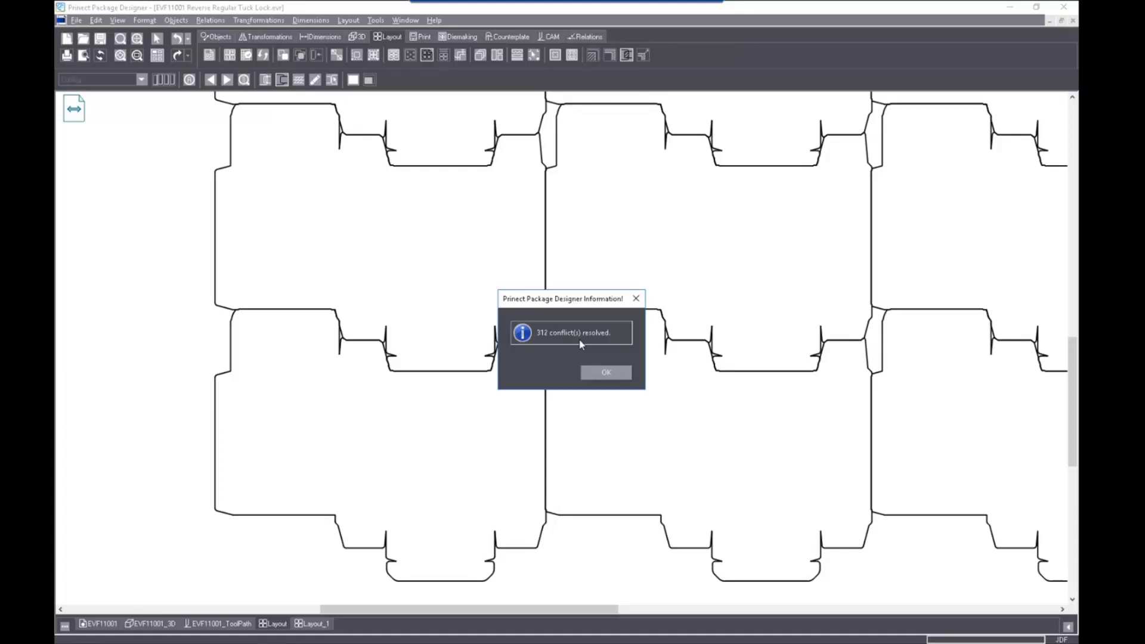
{"action": "left_click", "coordinate": [599, 373]}
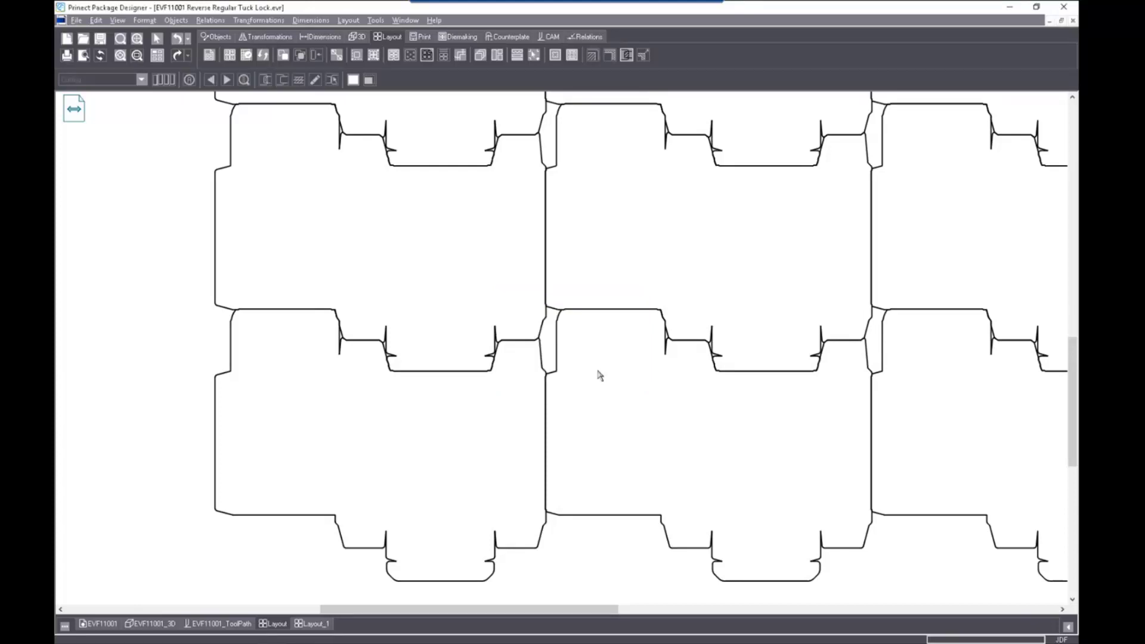
{"action": "key", "text": "Escape"}
{"action": "scroll", "coordinate": [498, 370], "scroll_direction": "down", "scroll_amount": 1}
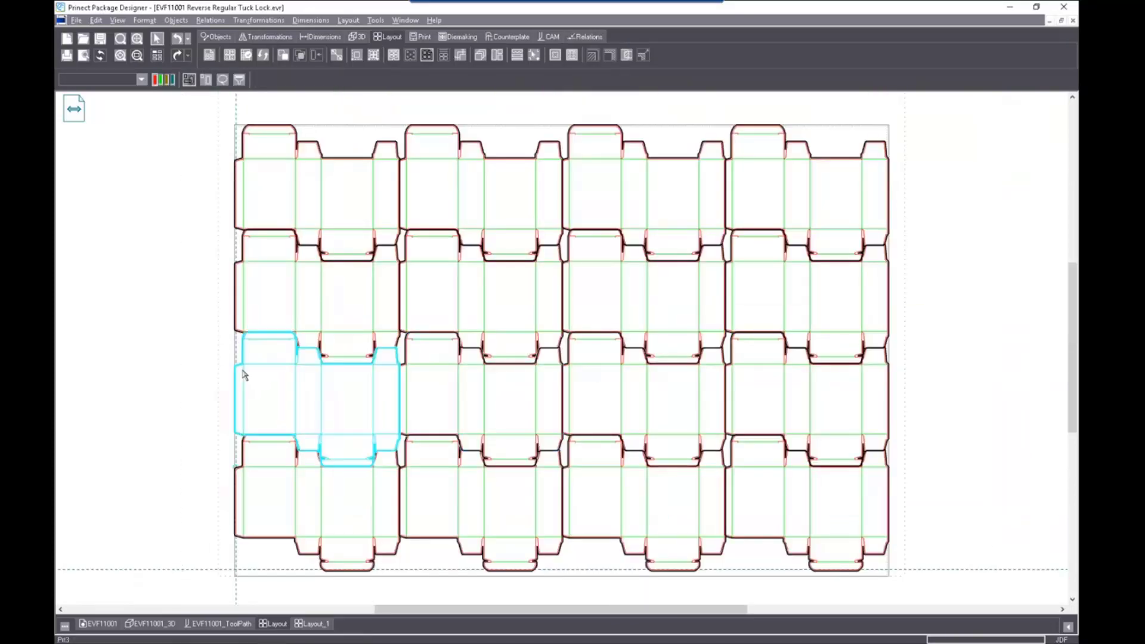
{"action": "scroll", "coordinate": [256, 376], "scroll_direction": "up", "scroll_amount": 2}
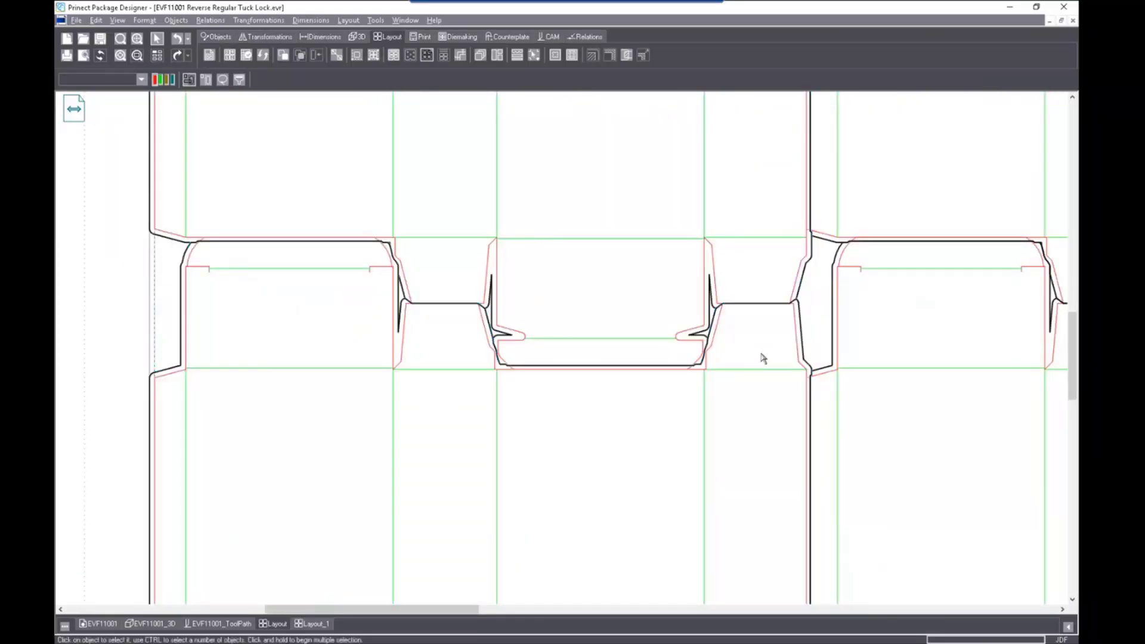
{"action": "scroll", "coordinate": [764, 422], "scroll_direction": "down", "scroll_amount": 1}
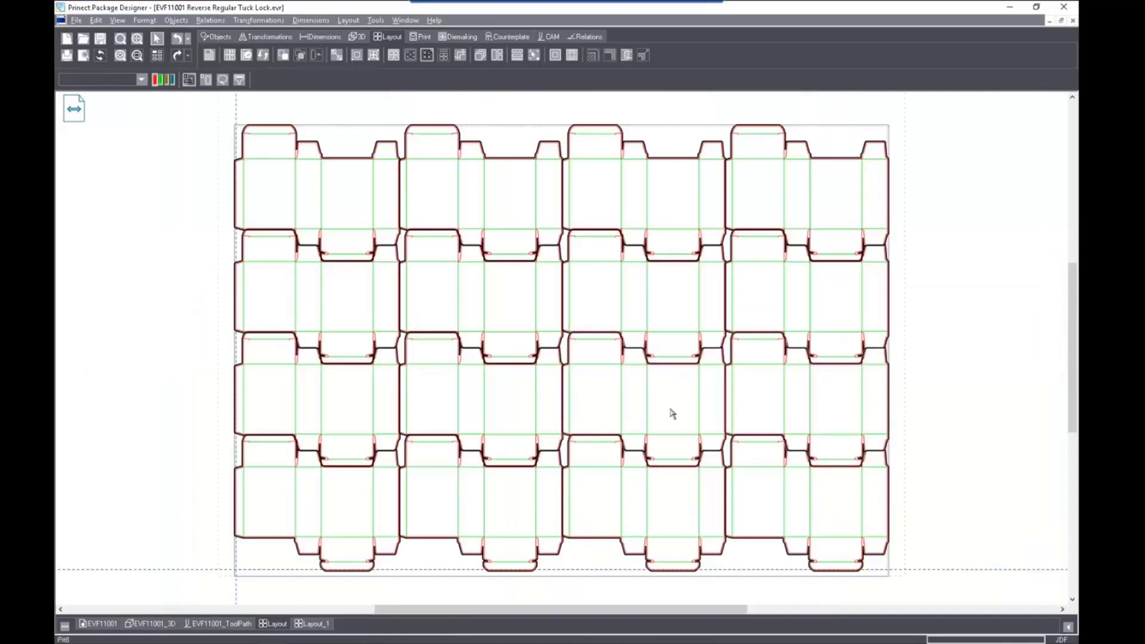
Show the artwork images on all the boxes in the layout
{"action": "right_click", "coordinate": [166, 450]}
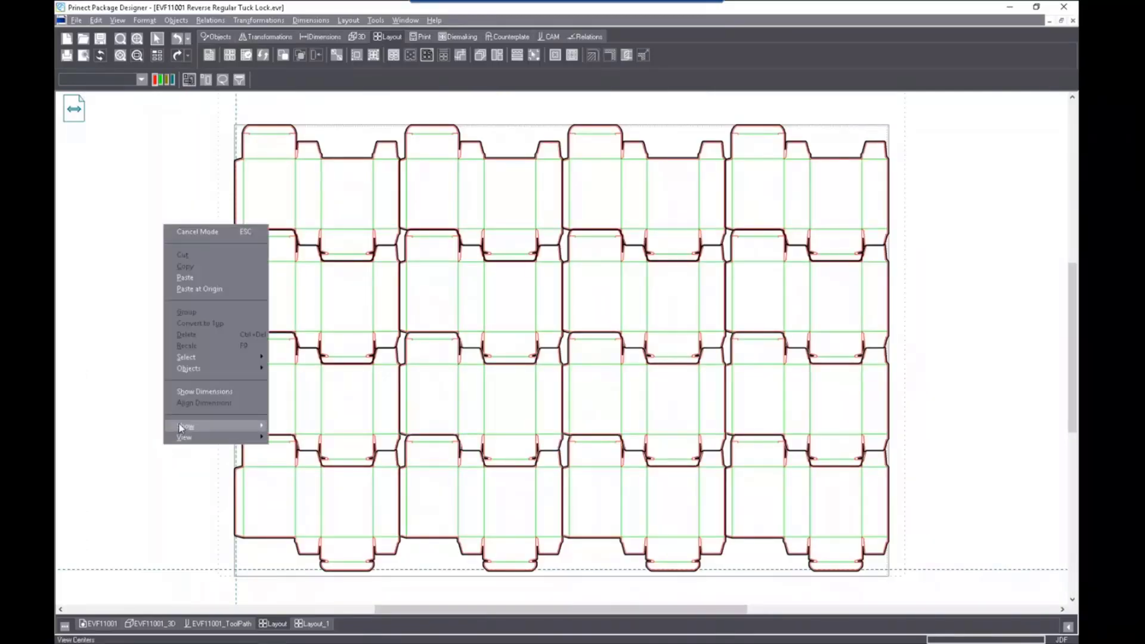
{"action": "mouse_move", "coordinate": [182, 427]}
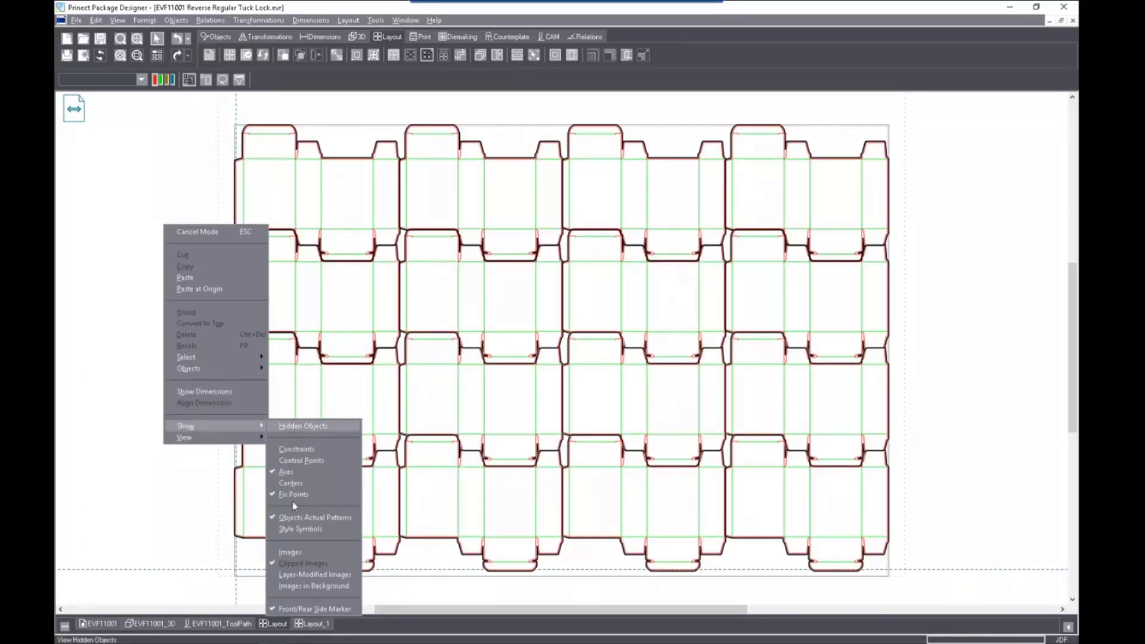
{"action": "left_click", "coordinate": [277, 551]}
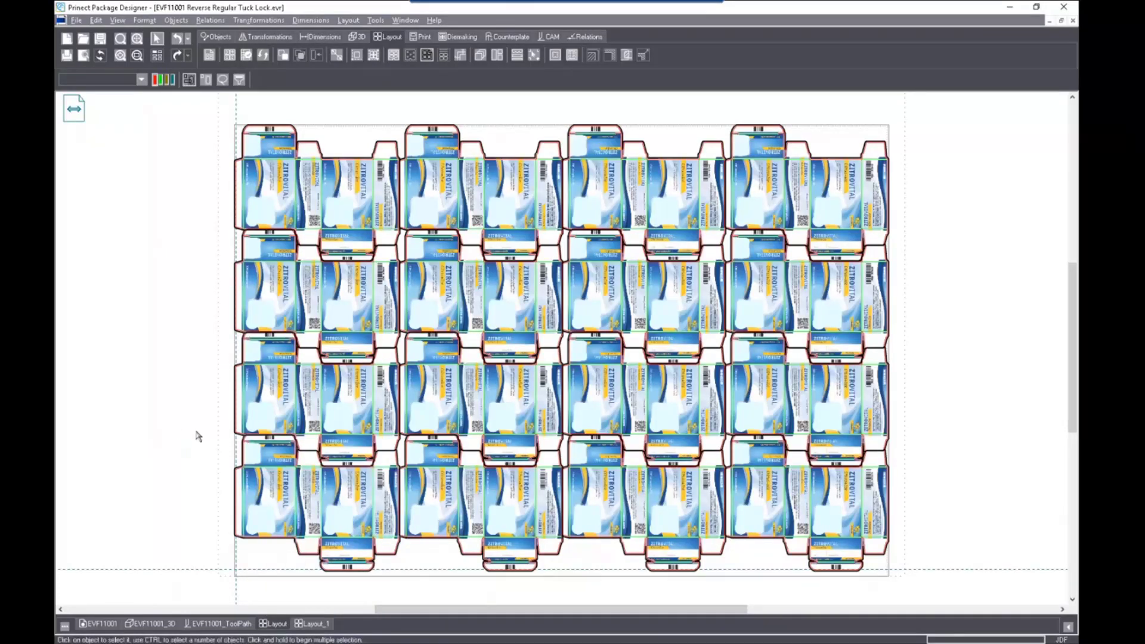
{"action": "scroll", "coordinate": [197, 436], "scroll_direction": "down", "scroll_amount": 1}
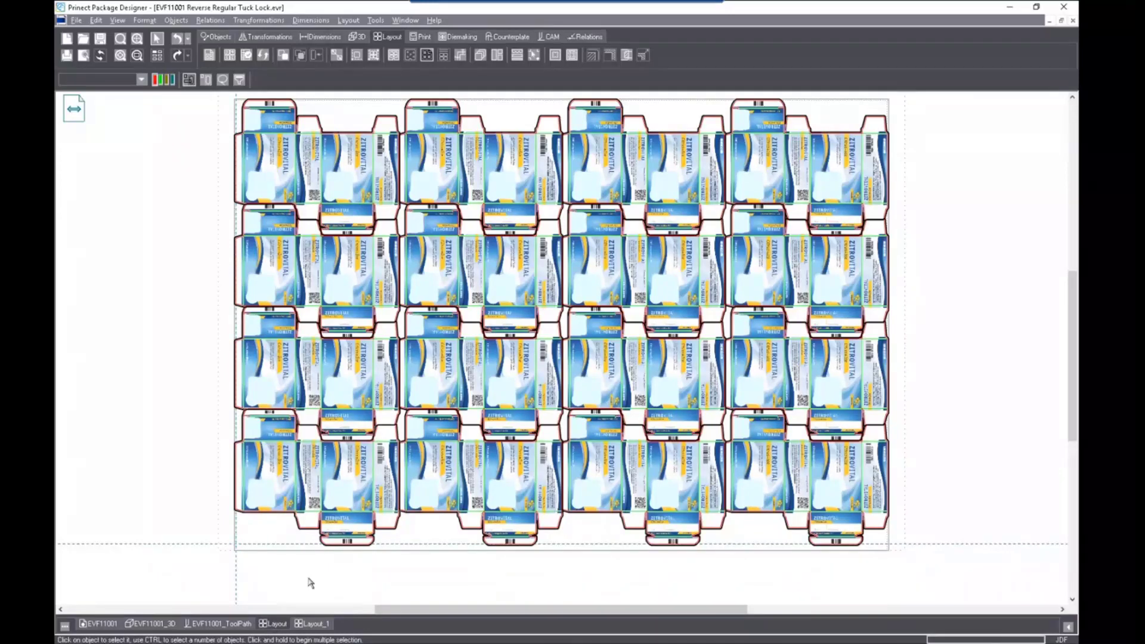
Check the artwork on the EVF11001 one-up and display the cost estimate parameters for the layout
{"action": "left_click", "coordinate": [100, 624]}
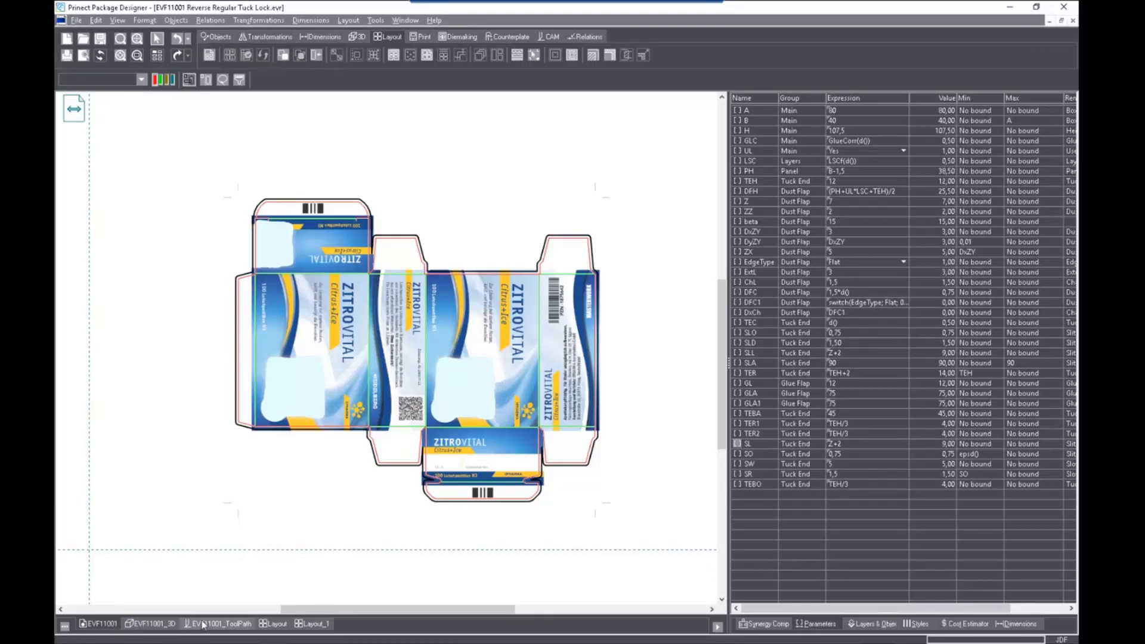
{"action": "left_click", "coordinate": [271, 624]}
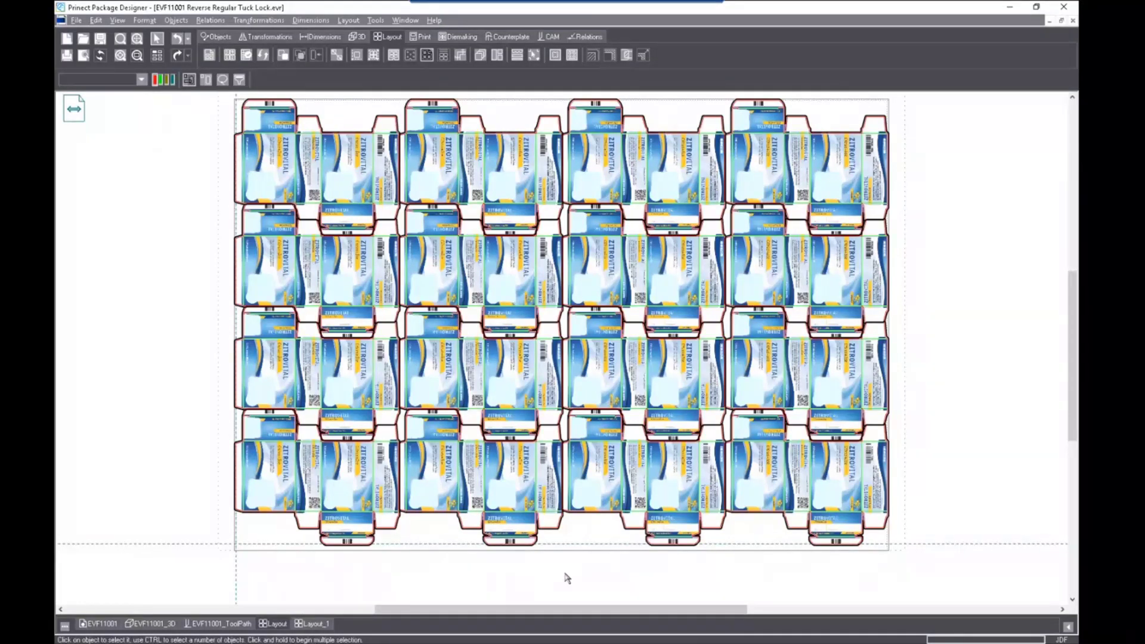
{"action": "left_click", "coordinate": [1068, 626]}
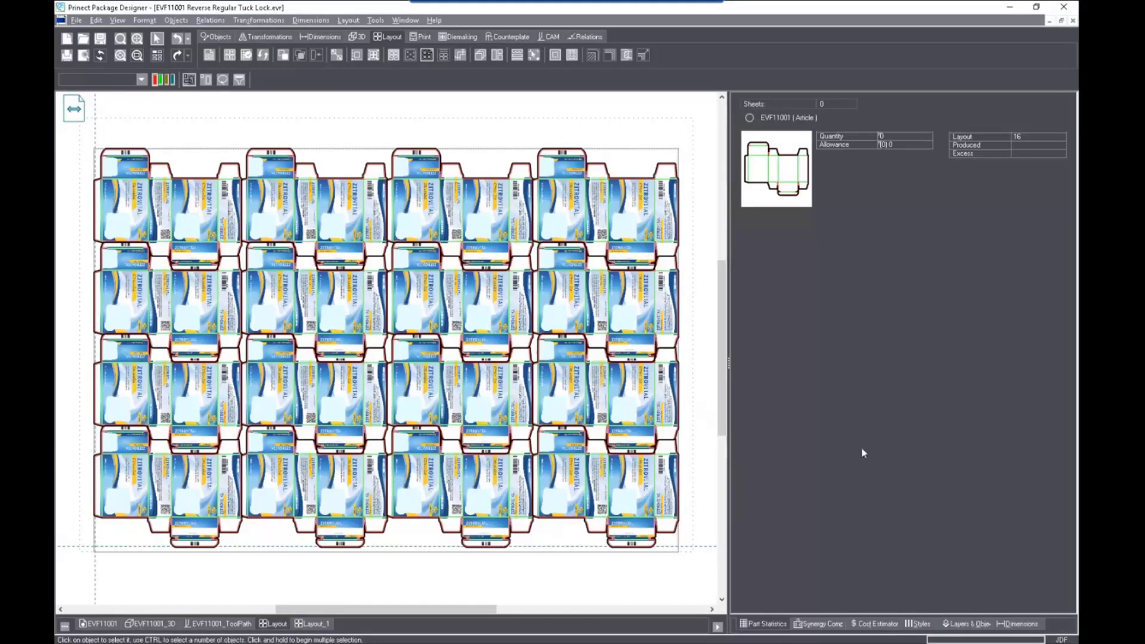
{"action": "left_click", "coordinate": [874, 624]}
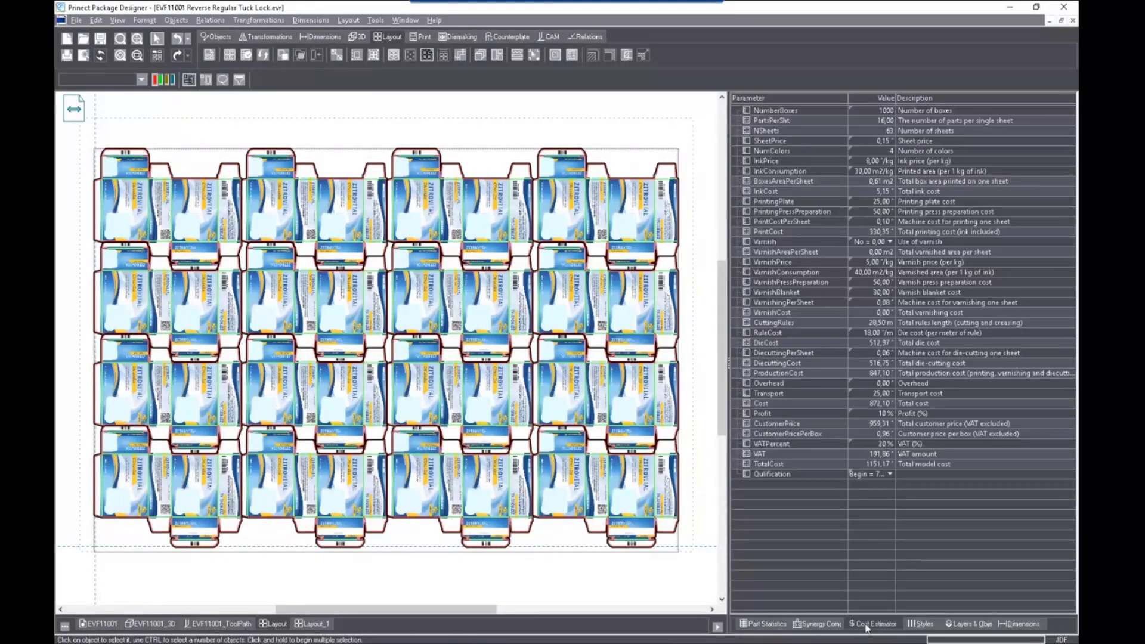
Browse the saved cost model files available for the layout's cost estimate
{"action": "right_click", "coordinate": [797, 516]}
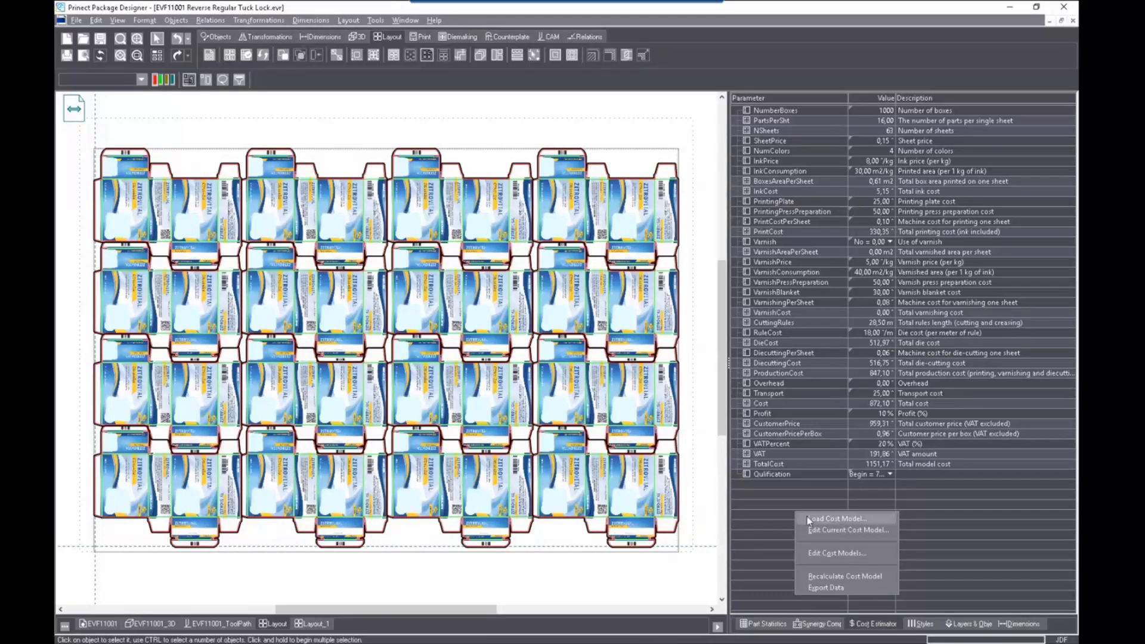
{"action": "left_click", "coordinate": [810, 518]}
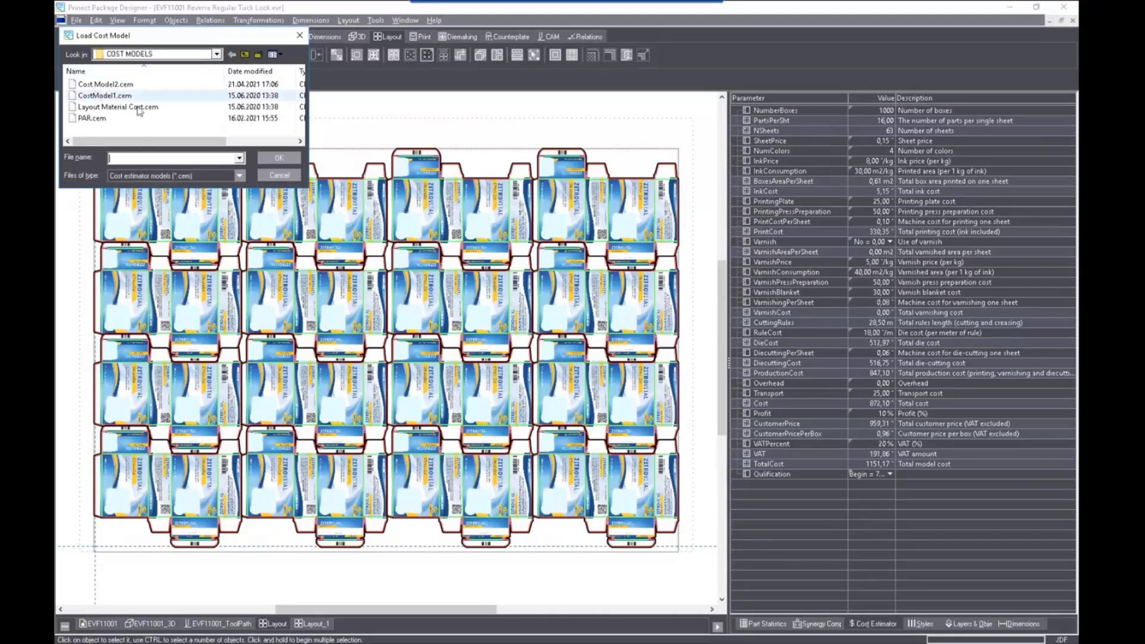
{"action": "left_click", "coordinate": [277, 176]}
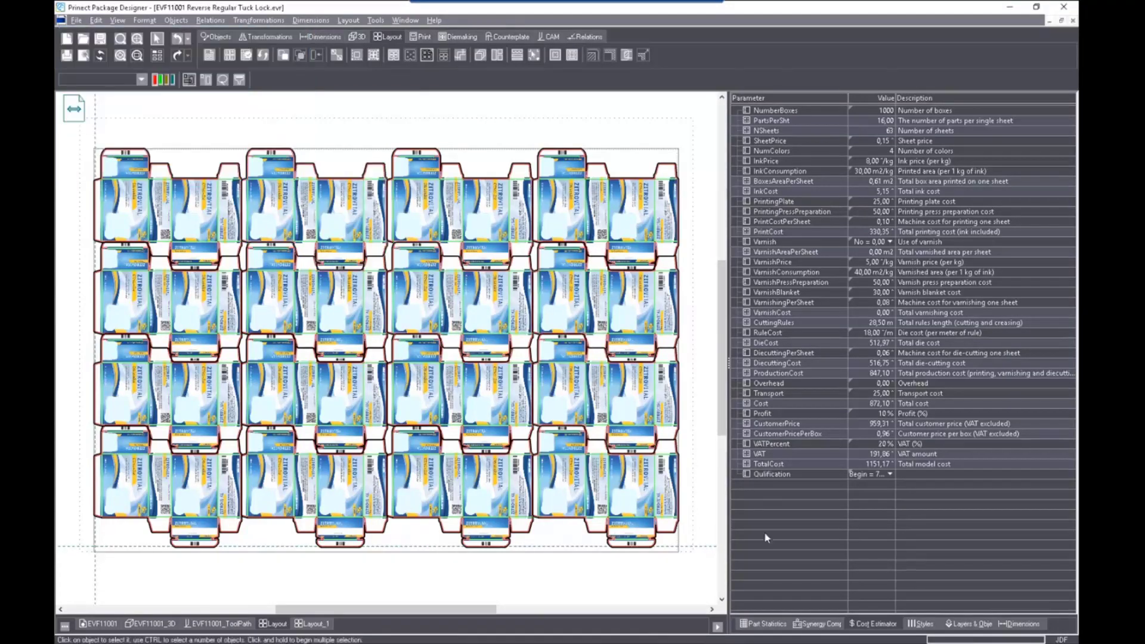
{"action": "right_click", "coordinate": [781, 496]}
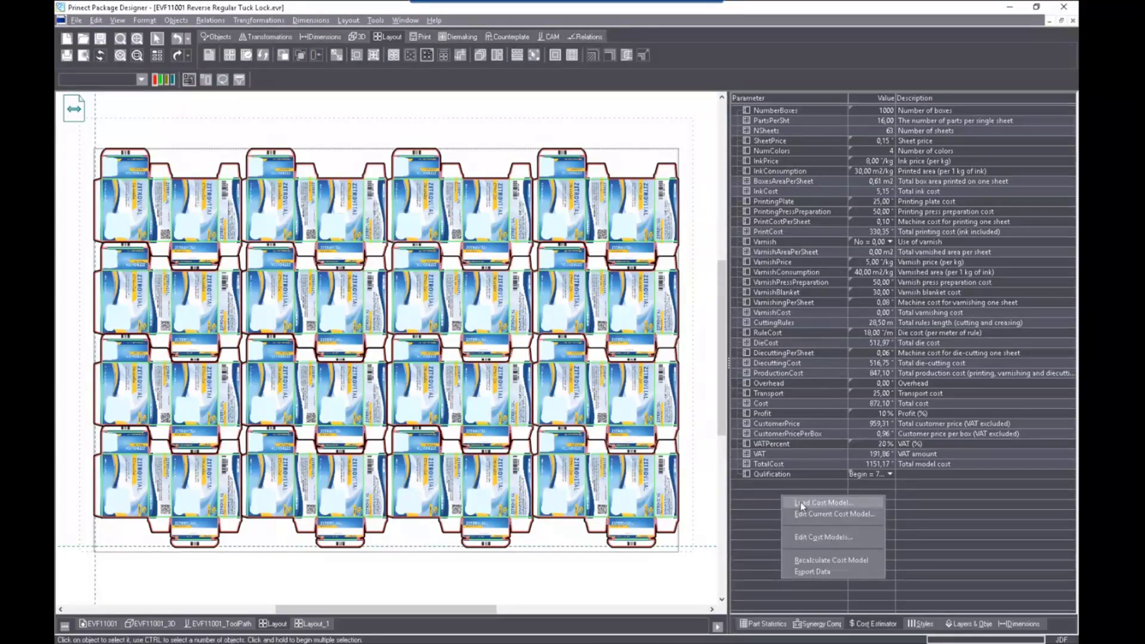
{"action": "left_click", "coordinate": [769, 503]}
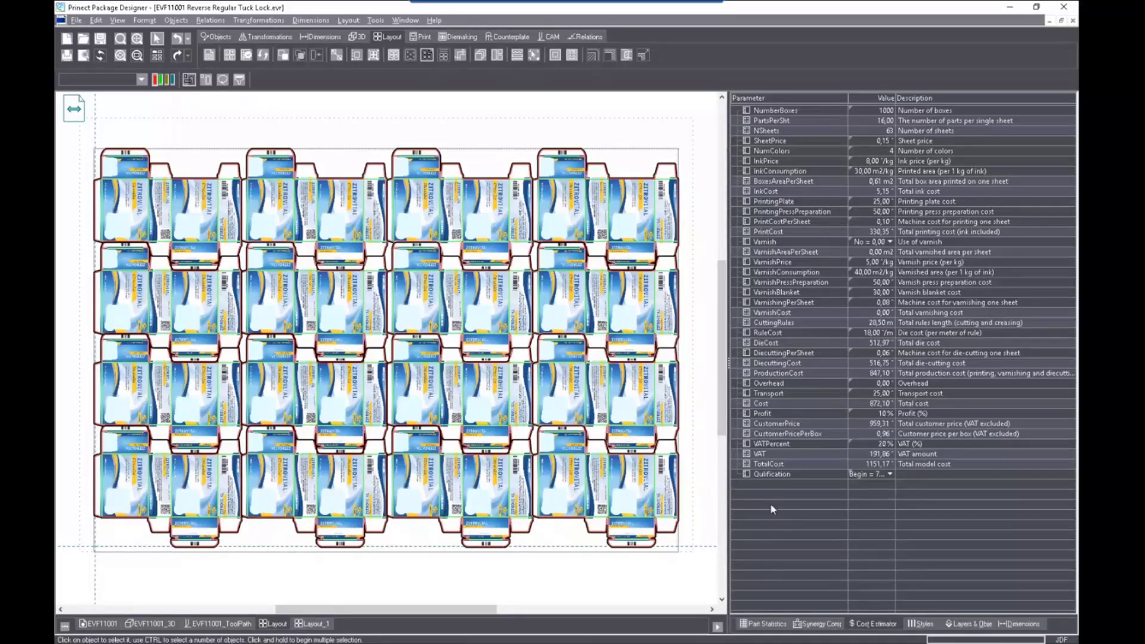
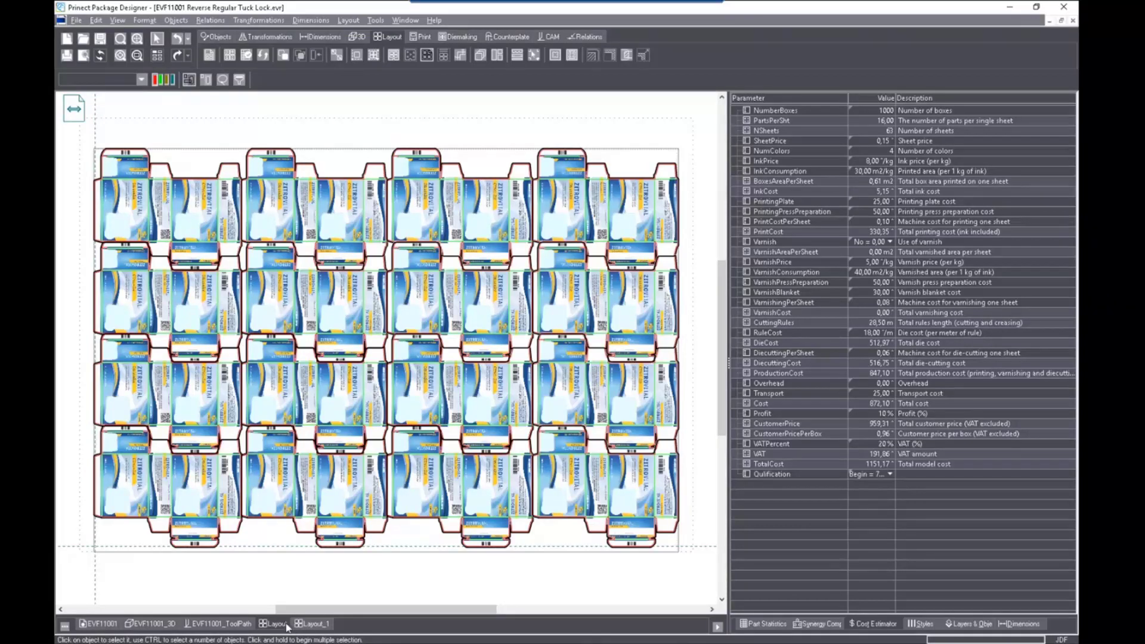
Start a new print drawing from the EVF11001 one-up with the personalised HDB design frame of the 1up & Layout group
{"action": "left_click", "coordinate": [100, 624]}
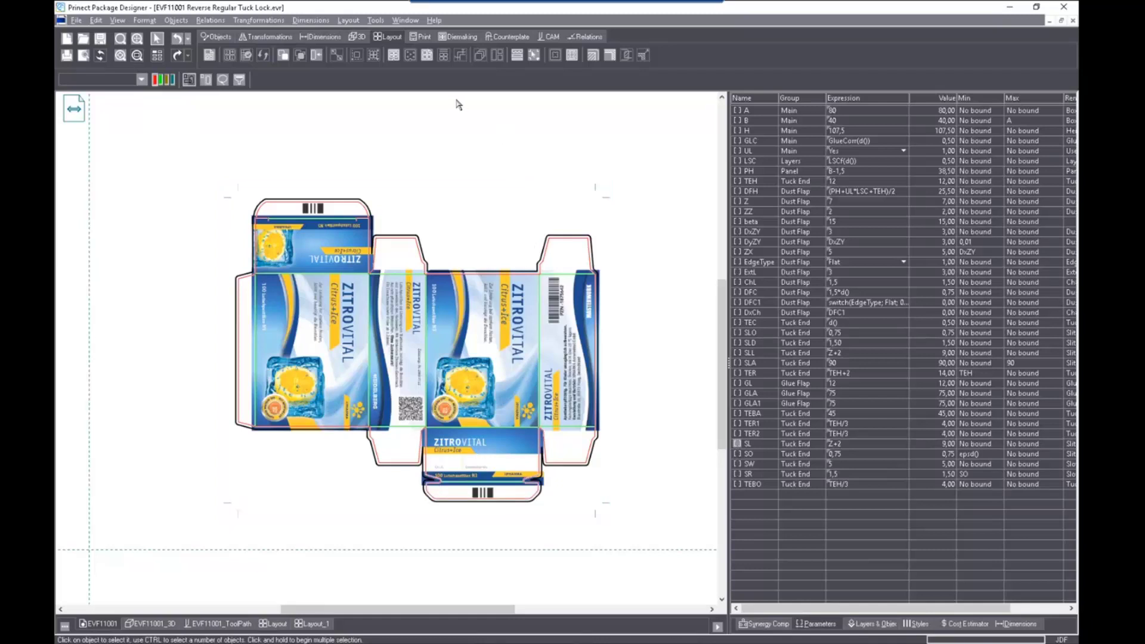
{"action": "left_click", "coordinate": [425, 40]}
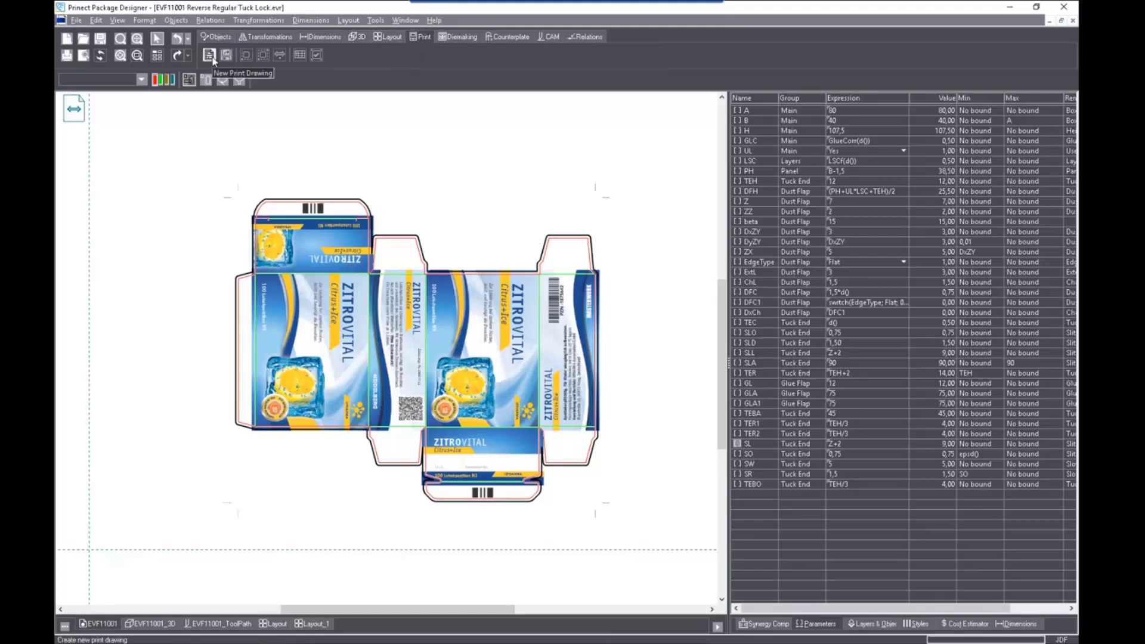
{"action": "left_click", "coordinate": [213, 59]}
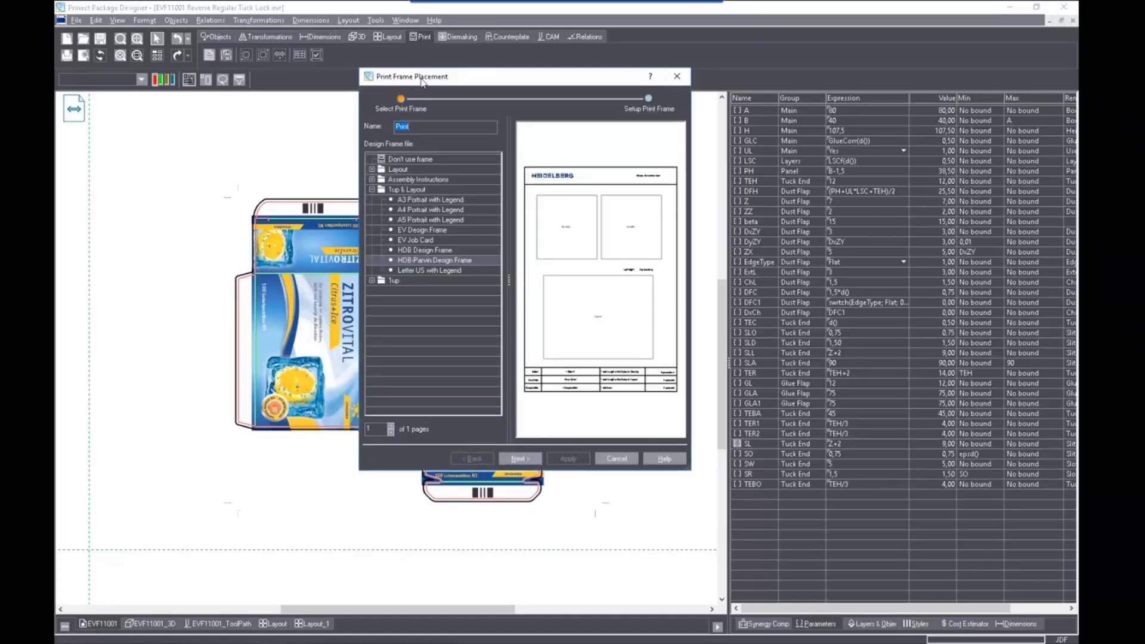
{"action": "left_click_drag", "start_coordinate": [421, 81], "coordinate": [403, 82]}
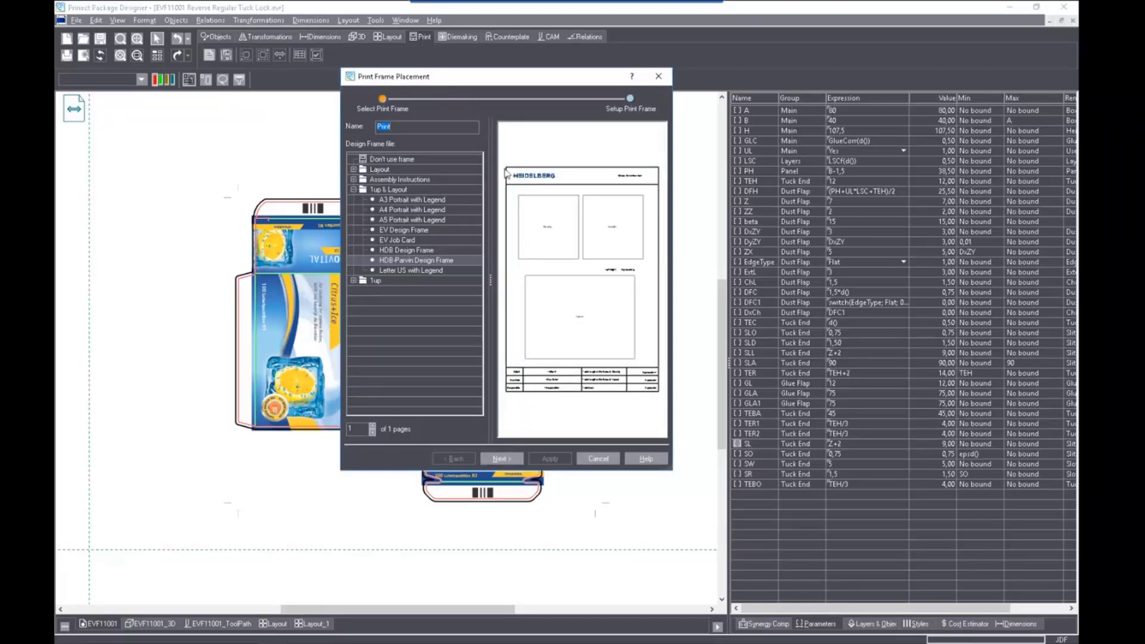
{"action": "left_click", "coordinate": [354, 180]}
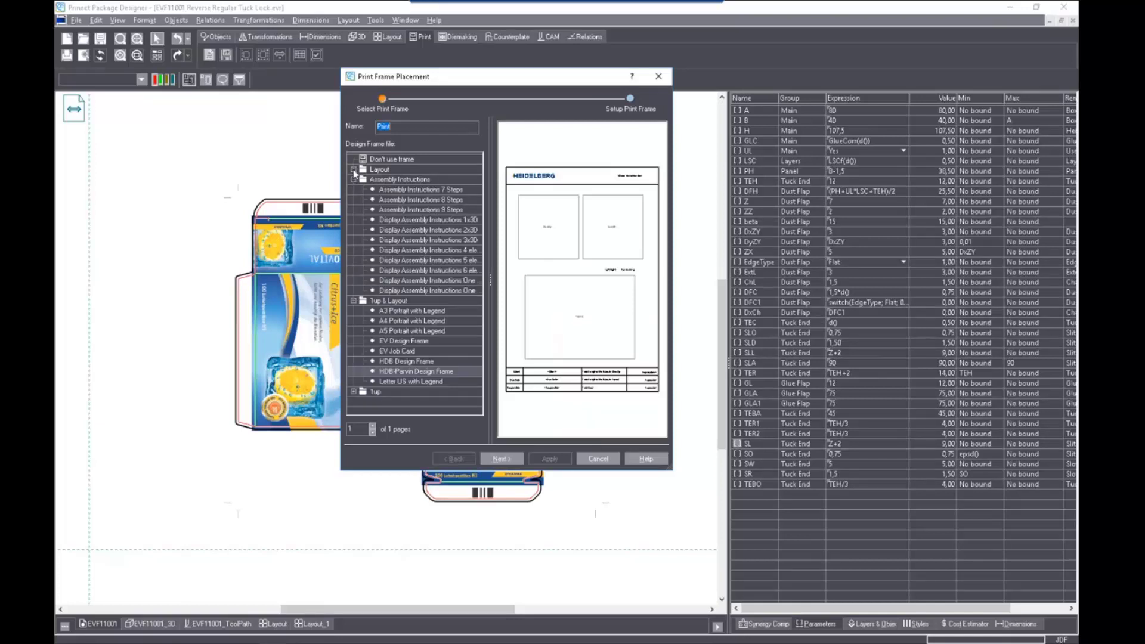
{"action": "left_click", "coordinate": [353, 170]}
{"action": "left_click", "coordinate": [353, 169]}
{"action": "left_click", "coordinate": [353, 179]}
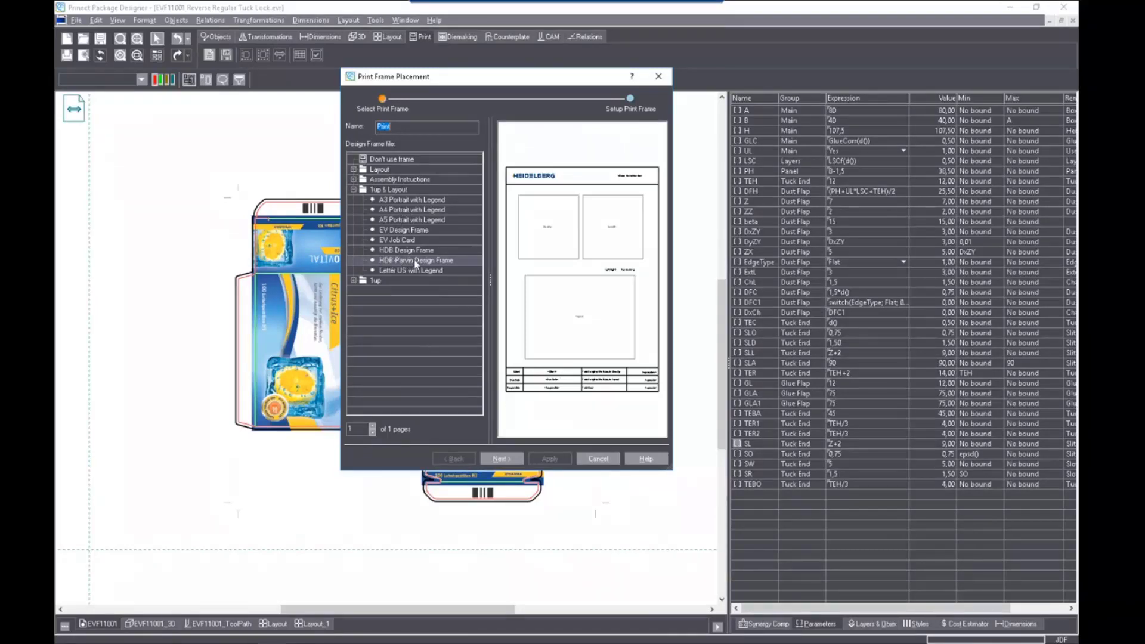
{"action": "left_click", "coordinate": [398, 261]}
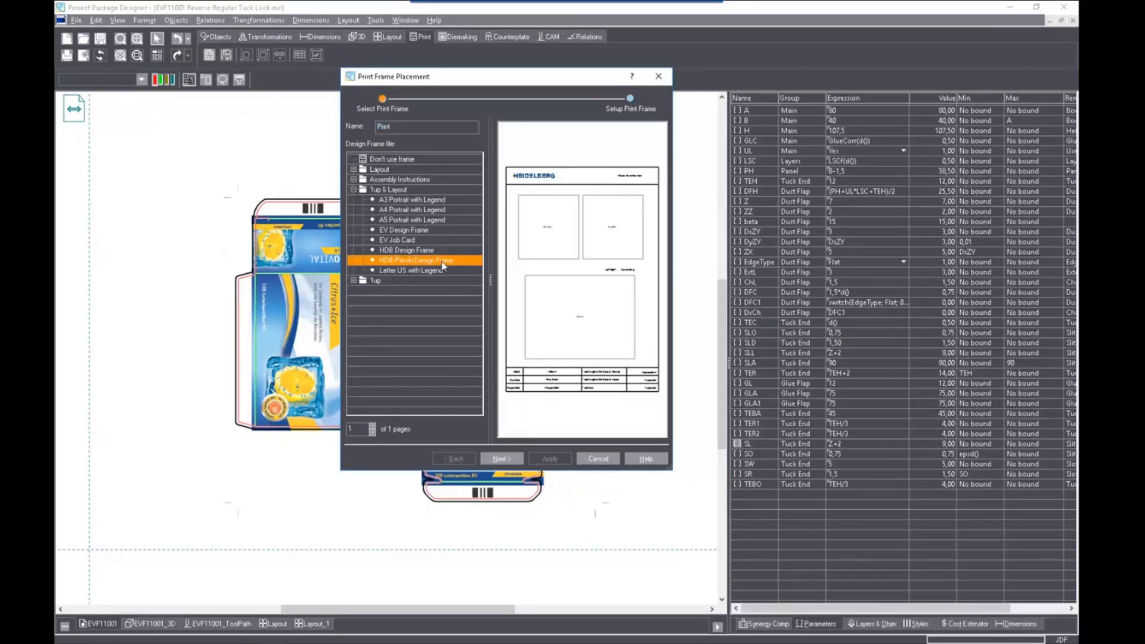
{"action": "left_click", "coordinate": [508, 460]}
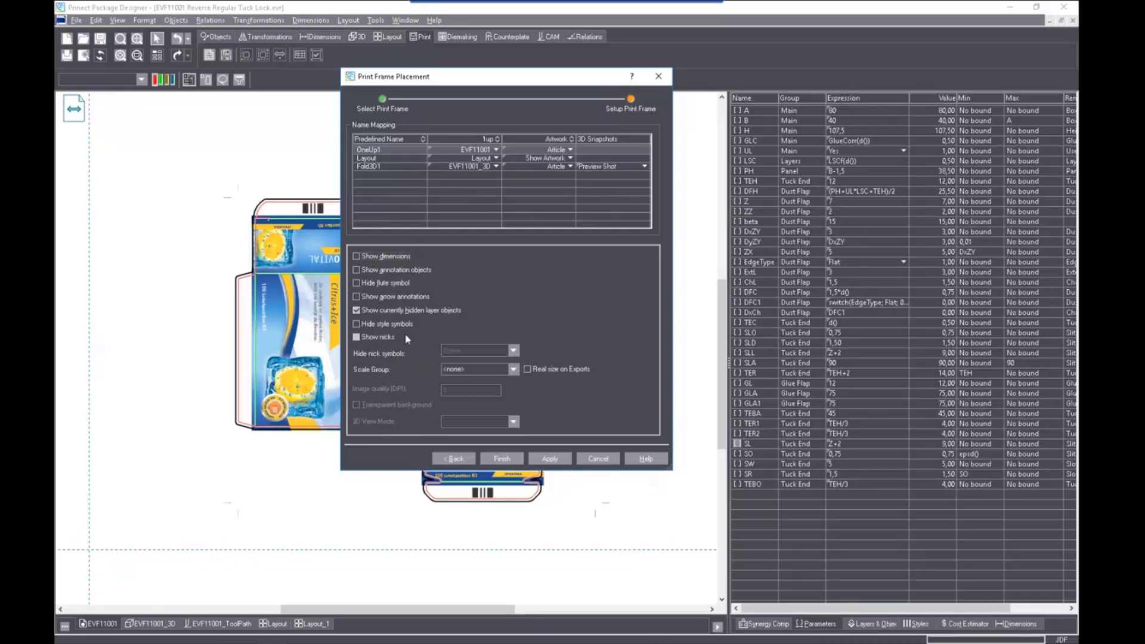
Place the print frame with OneUp1 mapped to EVF11001, Layout to Layout and Fold3D1 to EVF11001_3D
{"action": "left_click", "coordinate": [497, 150]}
{"action": "left_click", "coordinate": [496, 150]}
{"action": "left_click", "coordinate": [496, 161]}
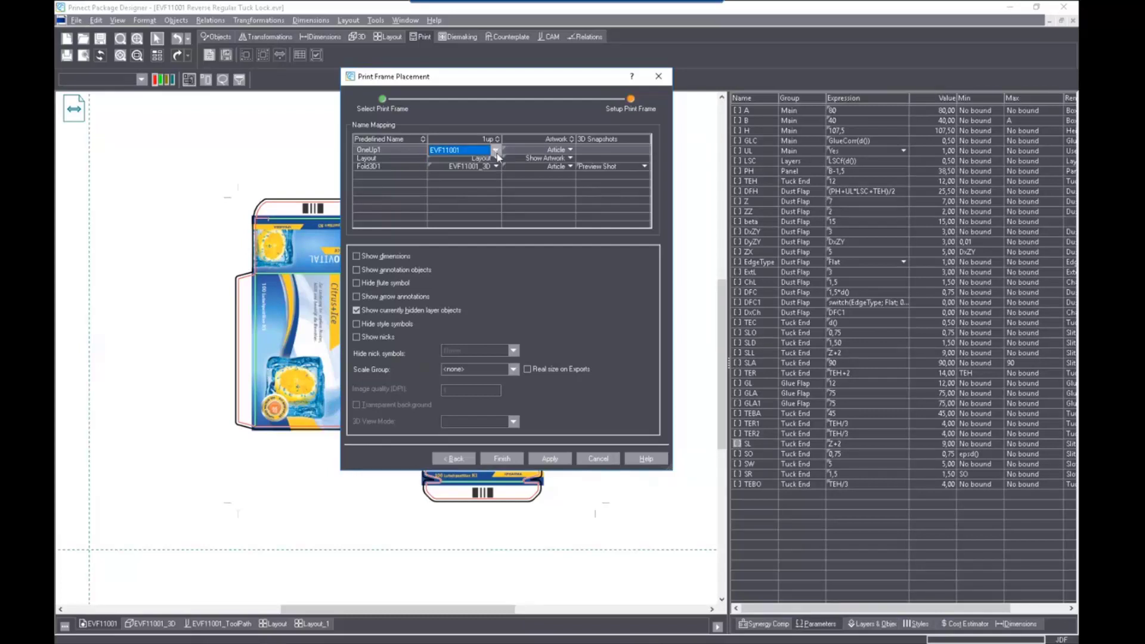
{"action": "left_click", "coordinate": [541, 458]}
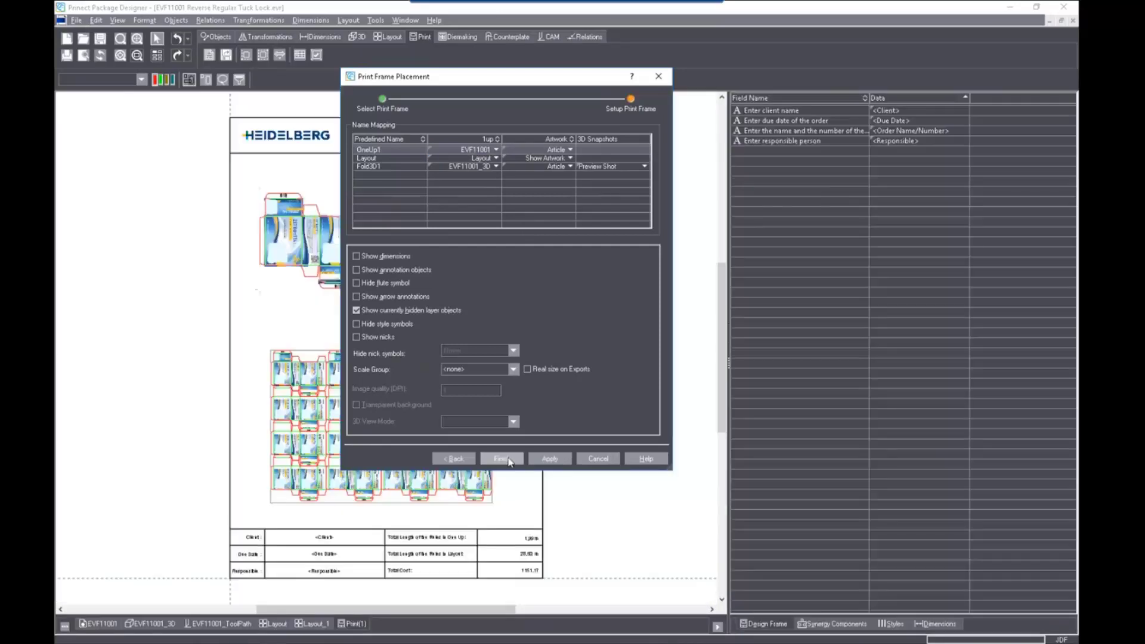
{"action": "left_click", "coordinate": [519, 460]}
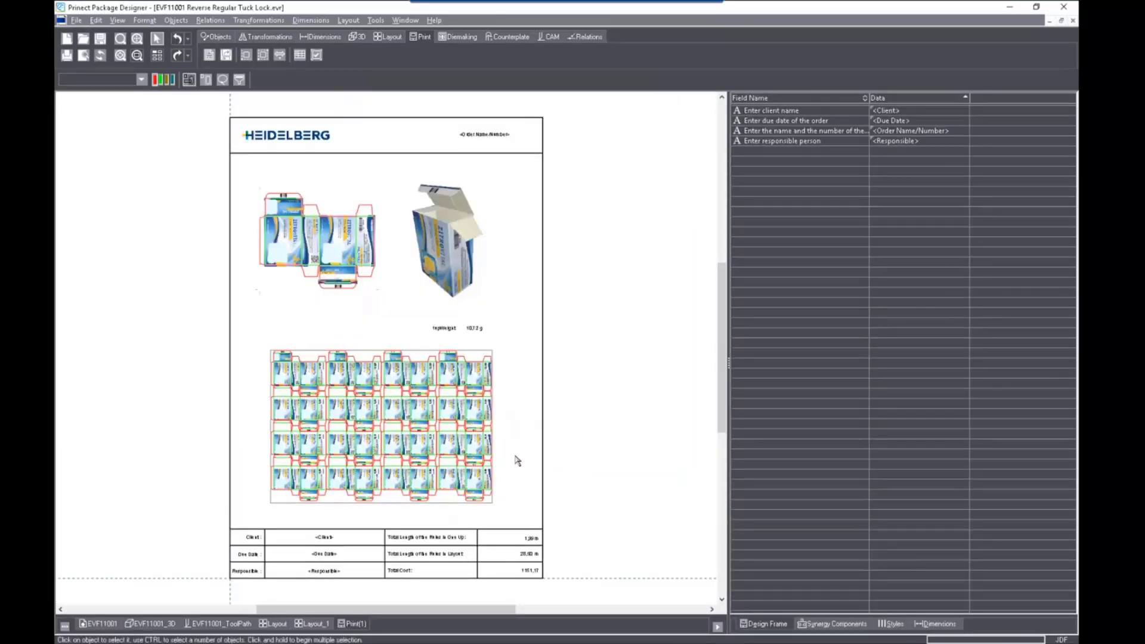
Examine the print drawing's one-up, 3D view and layout, and the title block with rule lengths and total cost
{"action": "left_click", "coordinate": [317, 258]}
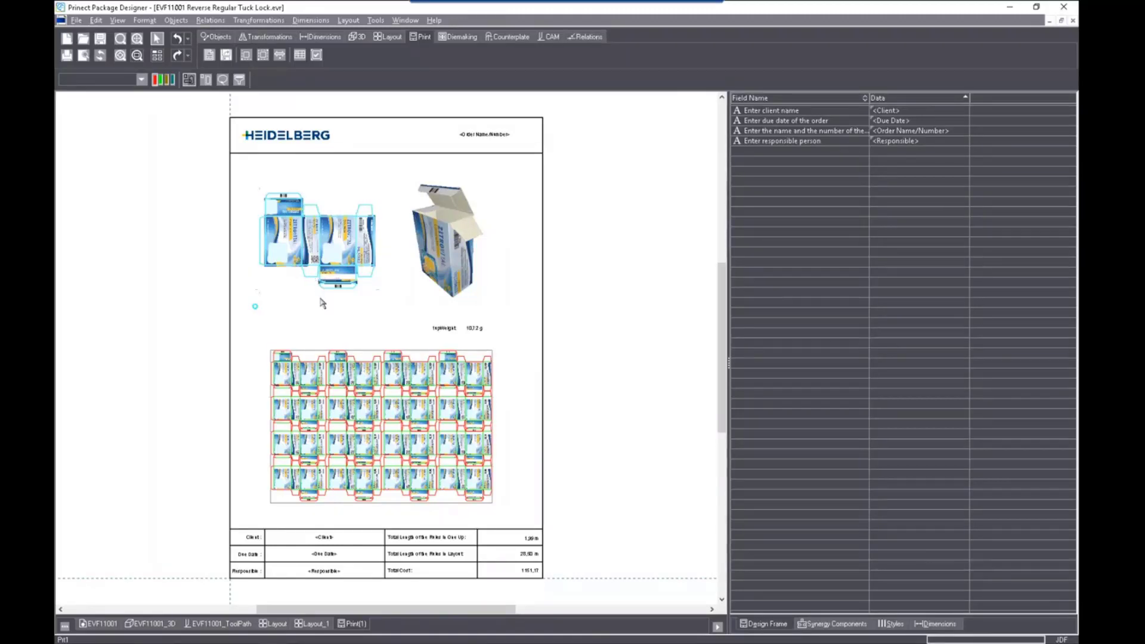
{"action": "left_click", "coordinate": [456, 260]}
{"action": "left_click", "coordinate": [411, 439]}
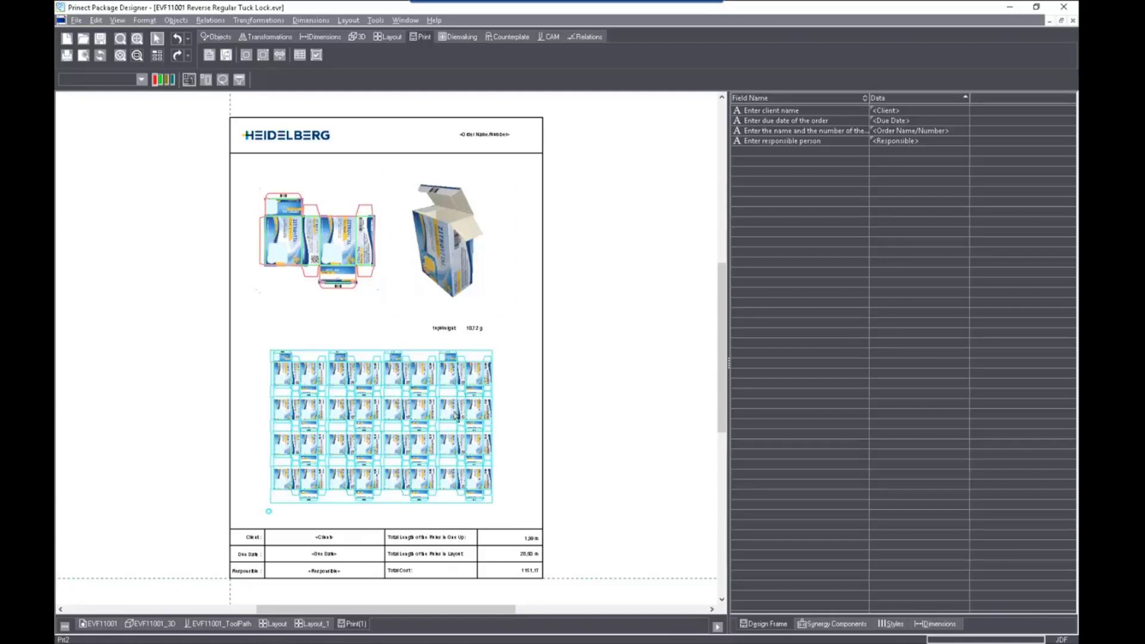
{"action": "left_click", "coordinate": [405, 521]}
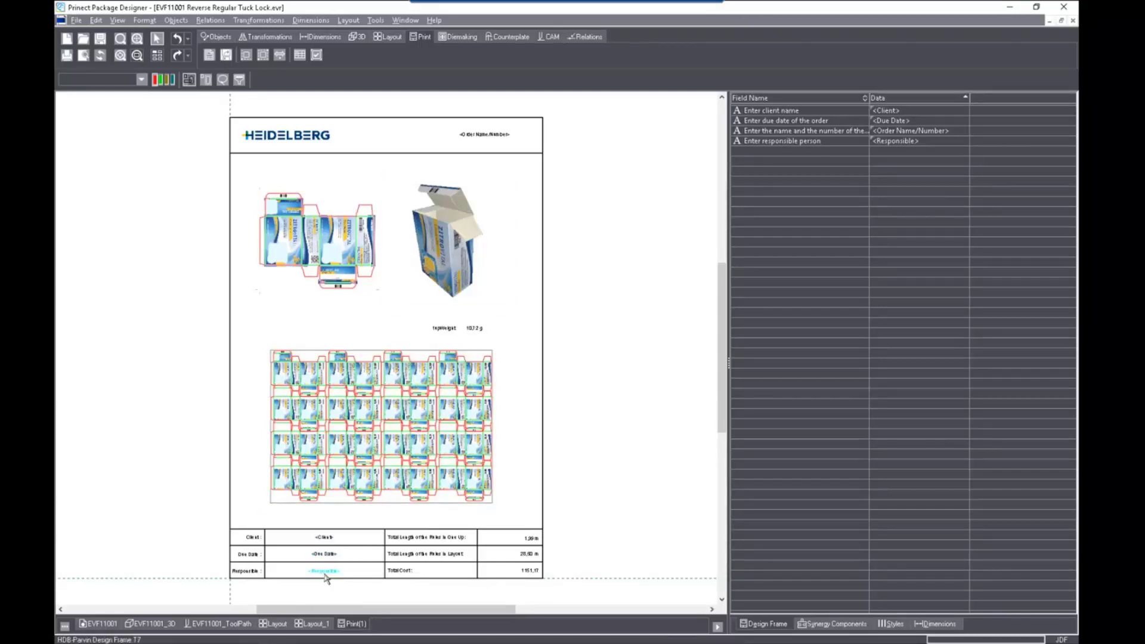
{"action": "scroll", "coordinate": [325, 577], "scroll_direction": "up", "scroll_amount": 2}
{"action": "left_click_drag", "start_coordinate": [402, 610], "coordinate": [424, 609]}
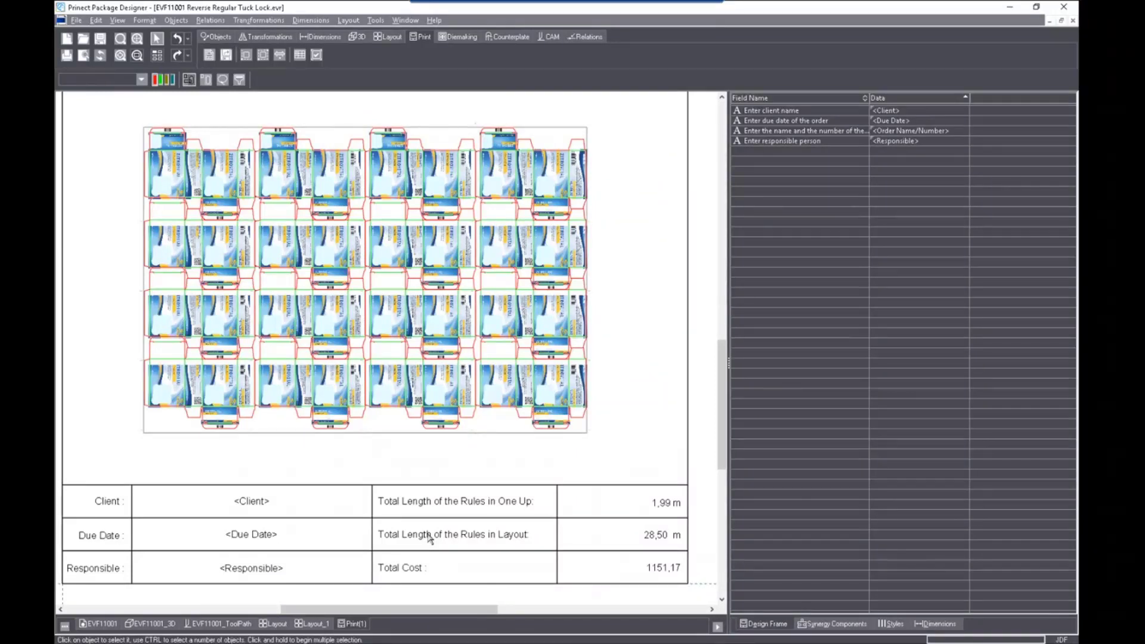
Fill in the title block's client name as <HD> and the order's due date as <02062021>
{"action": "left_click", "coordinate": [251, 513]}
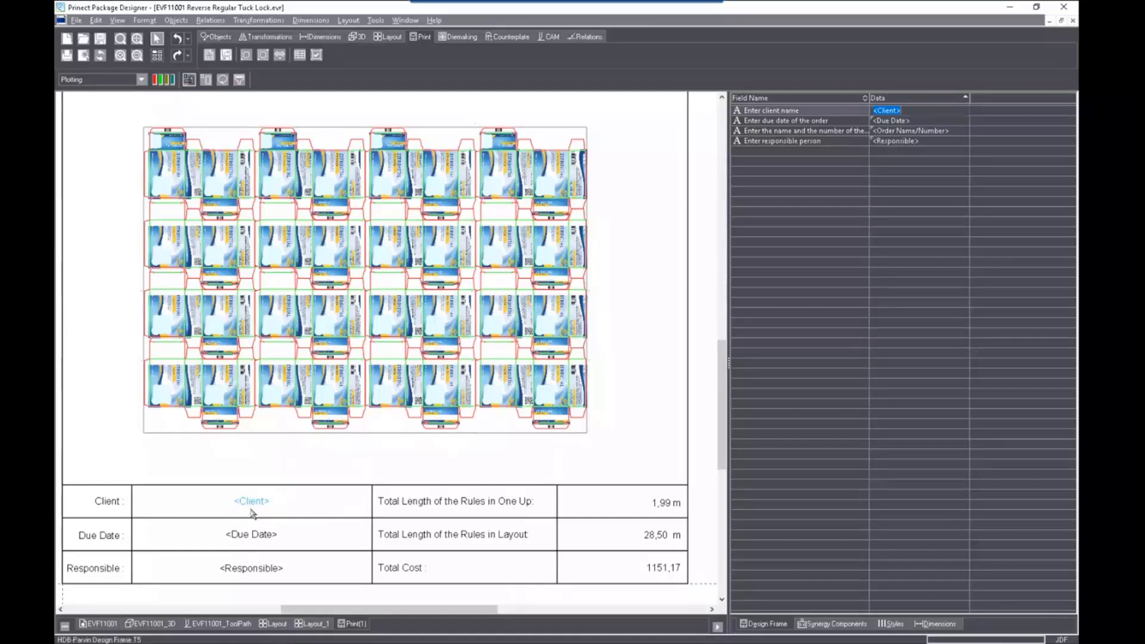
{"action": "left_click", "coordinate": [885, 111]}
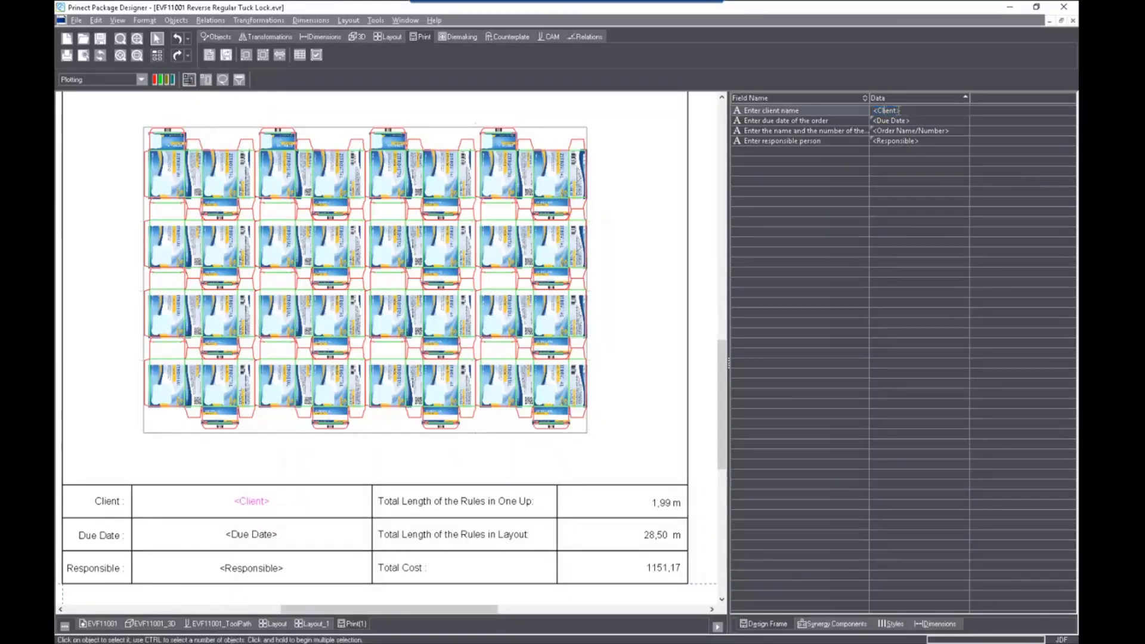
{"action": "left_click_drag", "start_coordinate": [898, 110], "coordinate": [877, 110]}
{"action": "type", "text": "HD>"}
{"action": "left_click", "coordinate": [905, 121]}
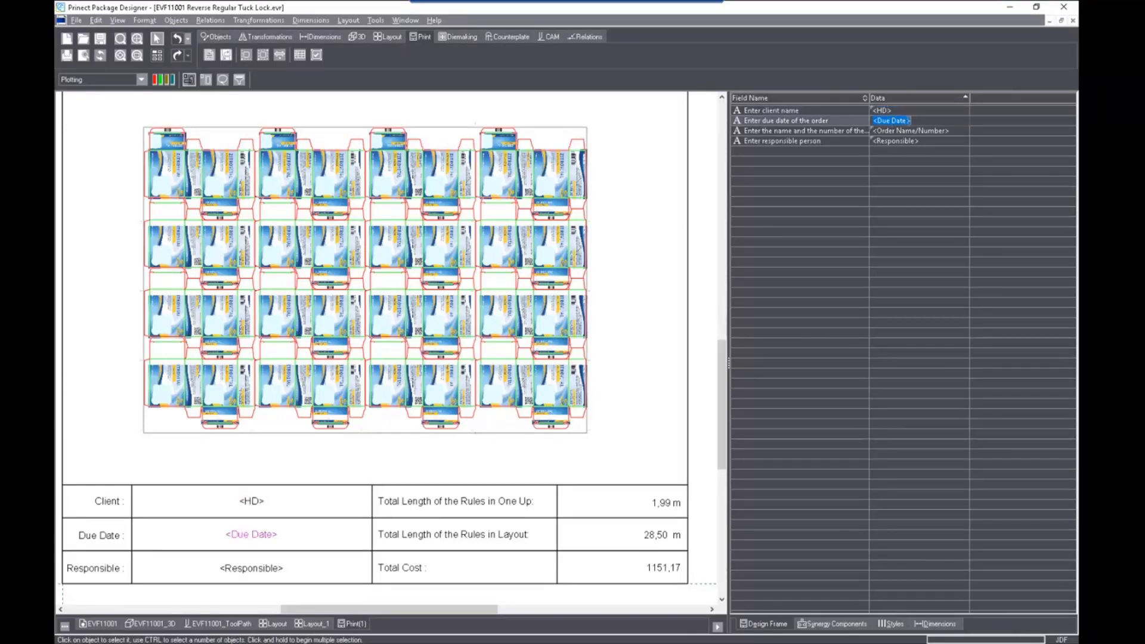
{"action": "left_click_drag", "start_coordinate": [907, 120], "coordinate": [878, 120]}
{"action": "type", "text": "02062021>"}
{"action": "left_click", "coordinate": [912, 165]}
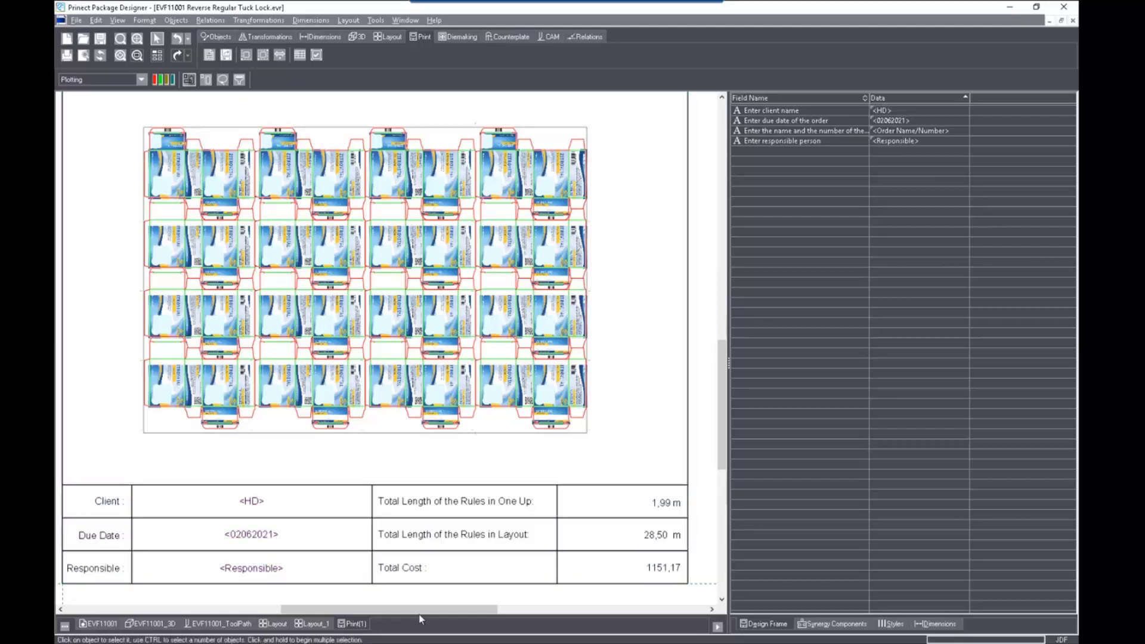
Place direction arrow symbols for the EVF11001 one-up above and below the one-up on the print drawing, at scale 1.00
{"action": "left_click_drag", "start_coordinate": [388, 609], "coordinate": [379, 609]}
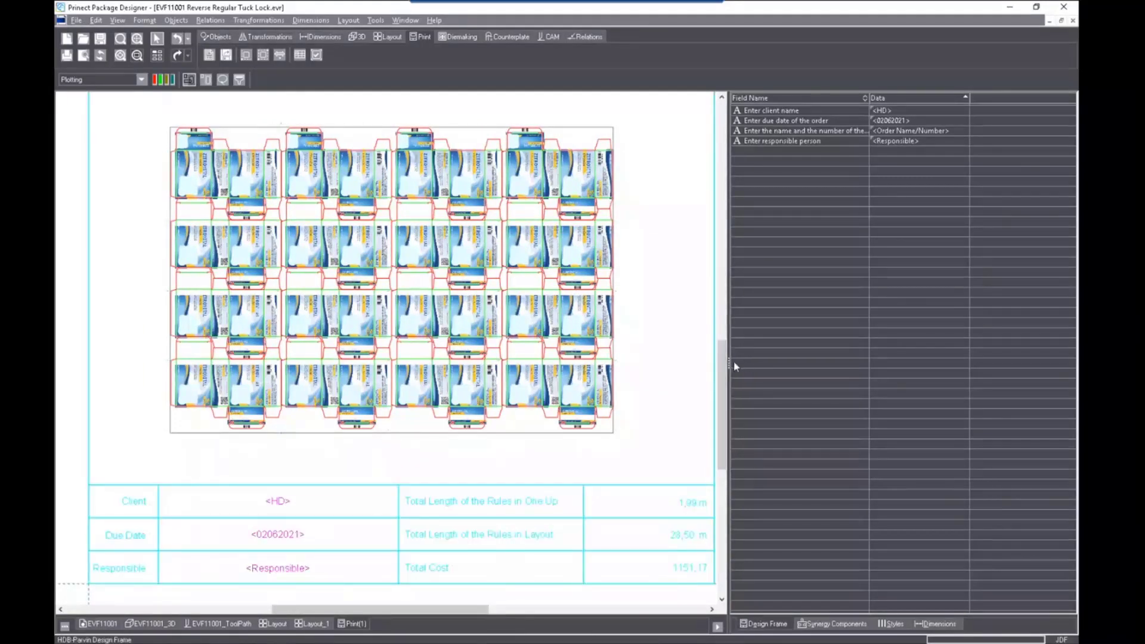
{"action": "left_click_drag", "start_coordinate": [727, 362], "coordinate": [799, 362]}
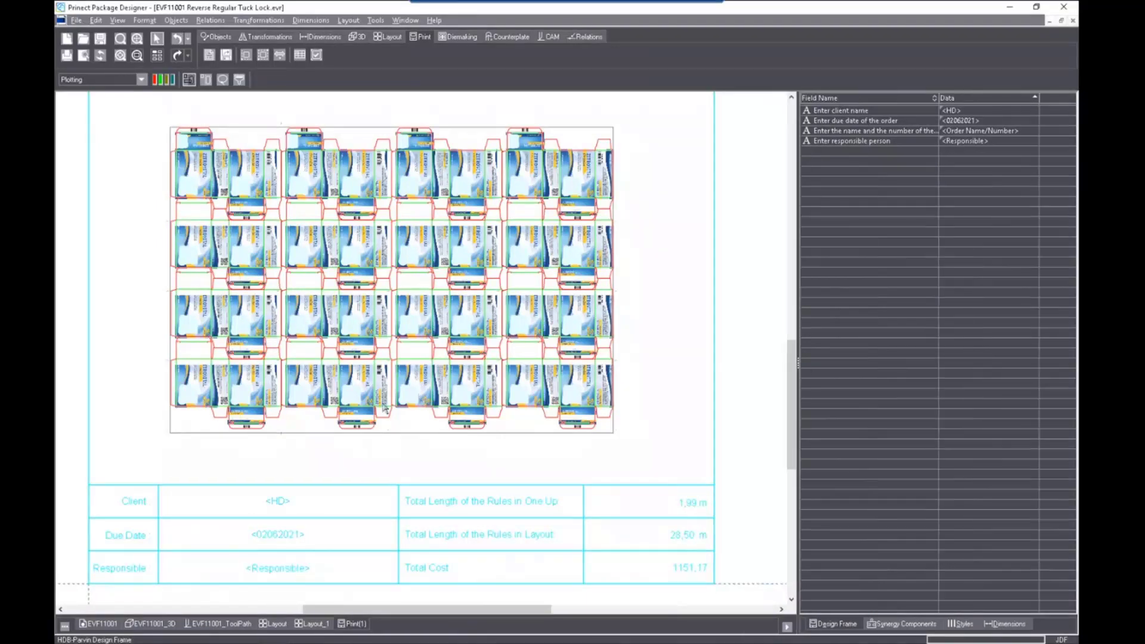
{"action": "scroll", "coordinate": [747, 378], "scroll_direction": "up", "scroll_amount": 3}
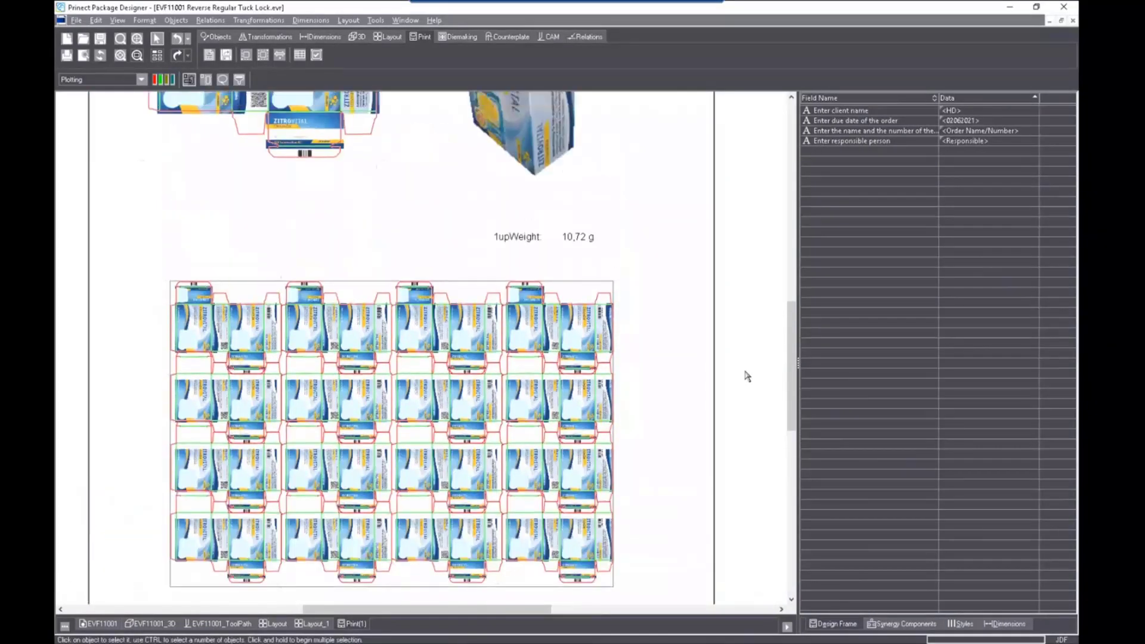
{"action": "key", "text": "ctrl+0"}
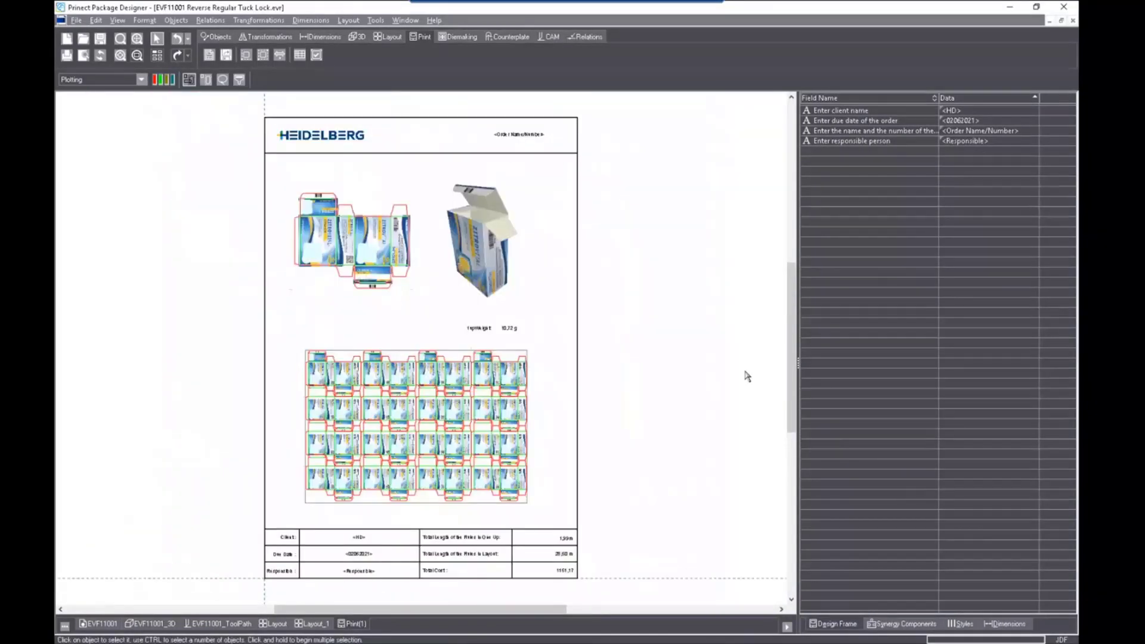
{"action": "left_click", "coordinate": [279, 56]}
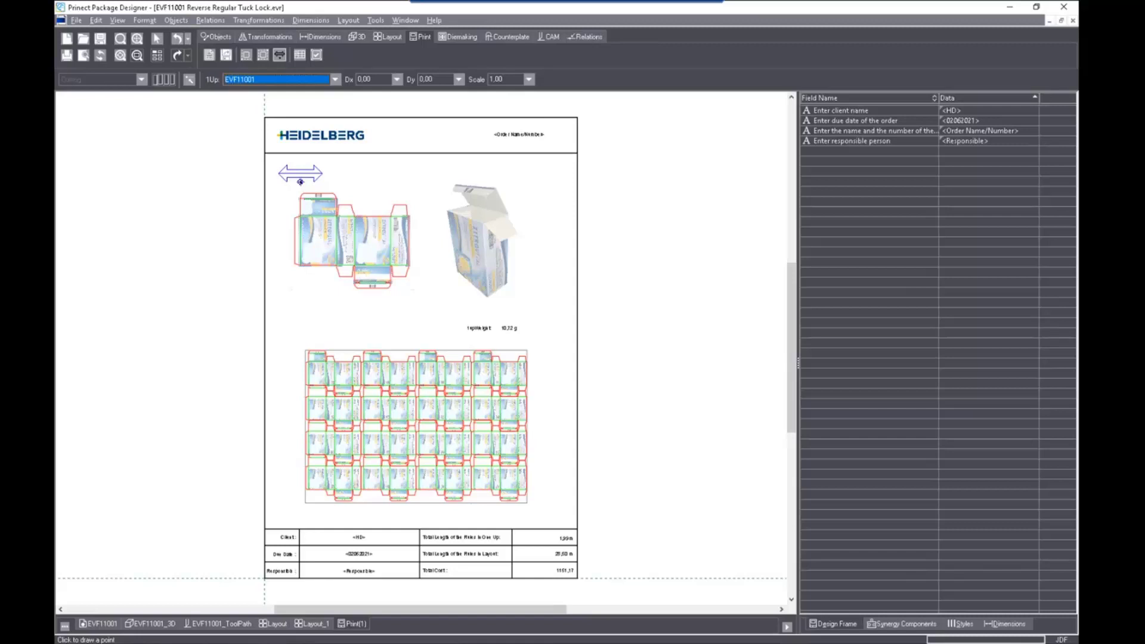
{"action": "left_click", "coordinate": [300, 182]}
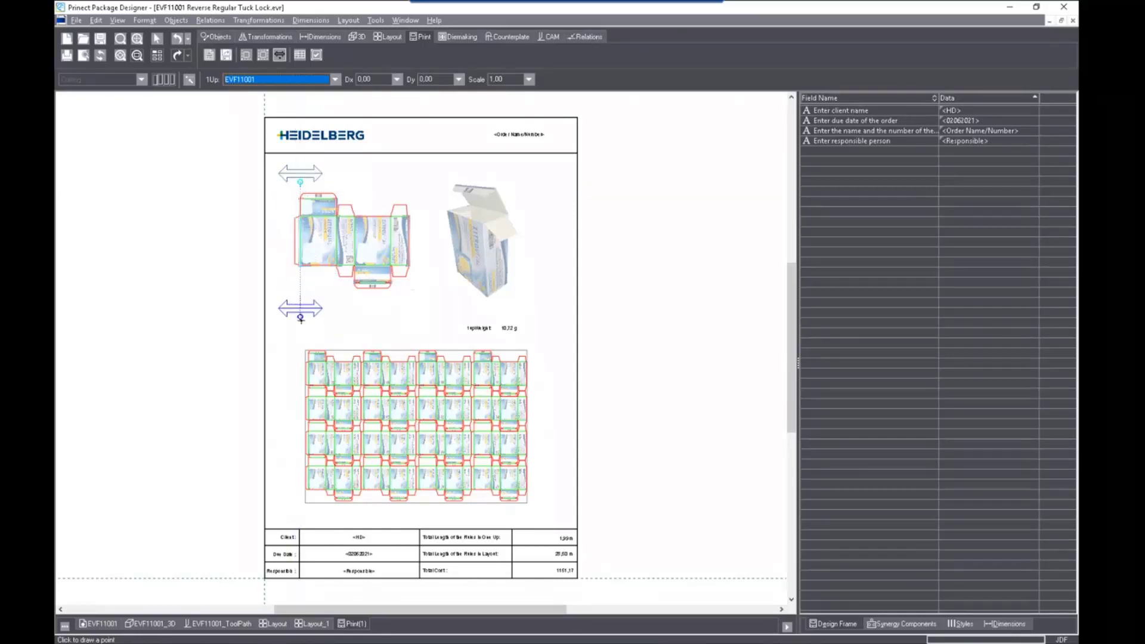
{"action": "left_click", "coordinate": [300, 318]}
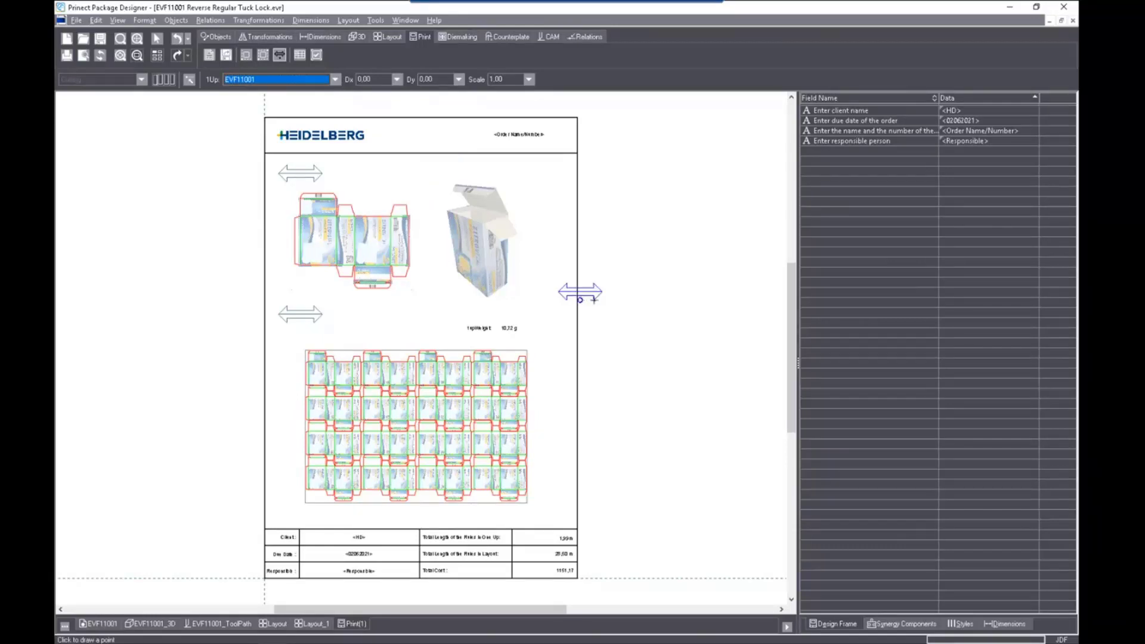
{"action": "key", "text": "Escape"}
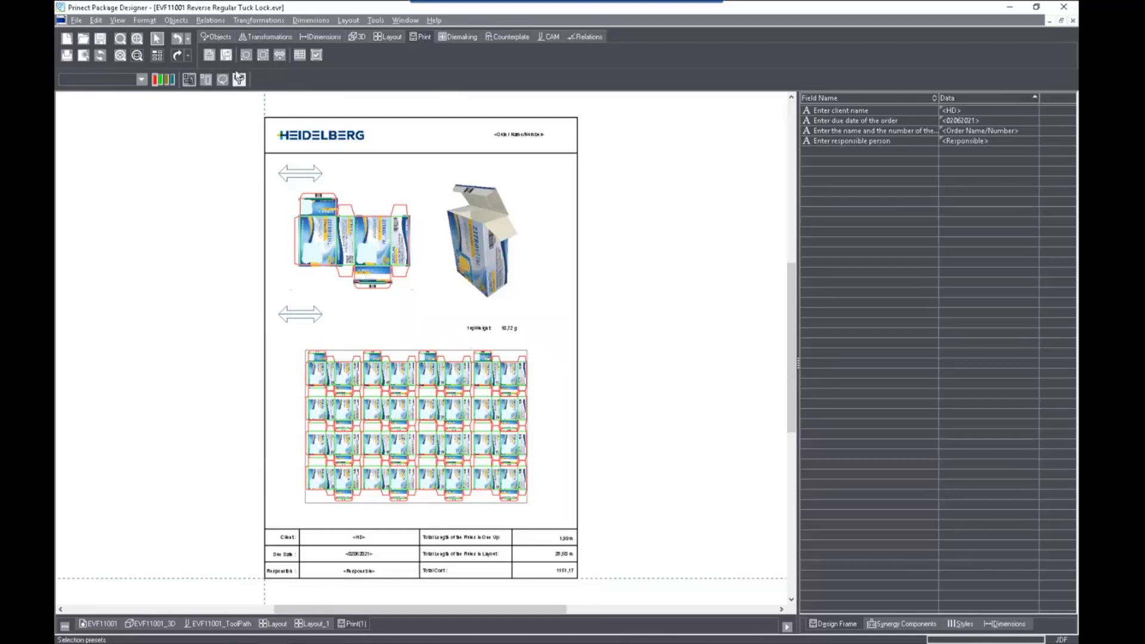
Review the file formats available for exporting the print drawing, without exporting it
{"action": "left_click", "coordinate": [227, 57]}
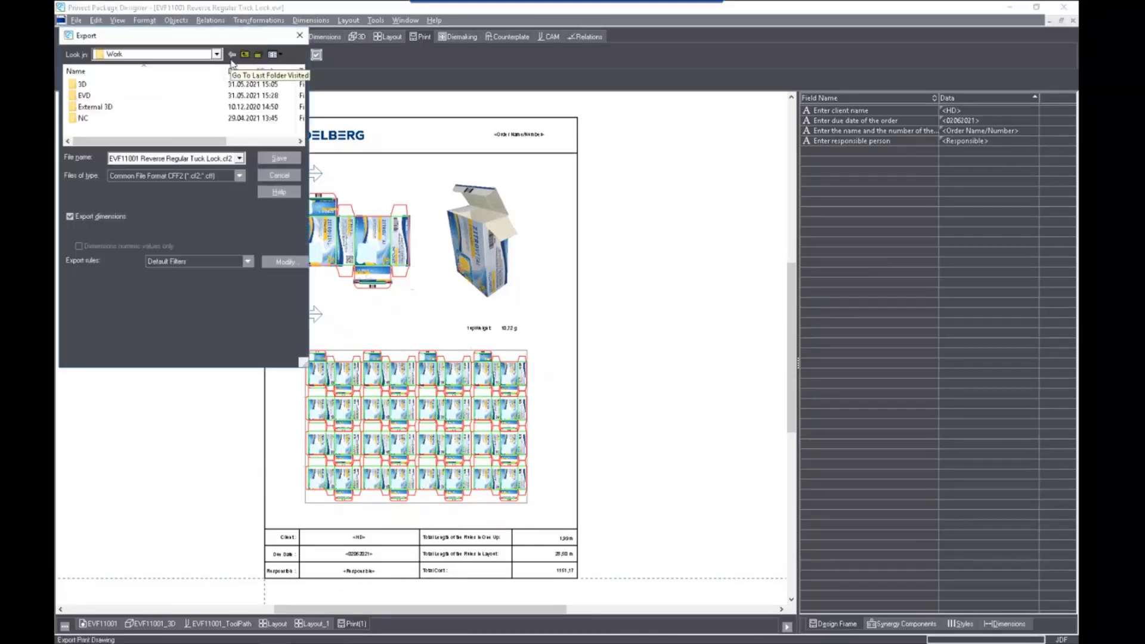
{"action": "left_click", "coordinate": [239, 176]}
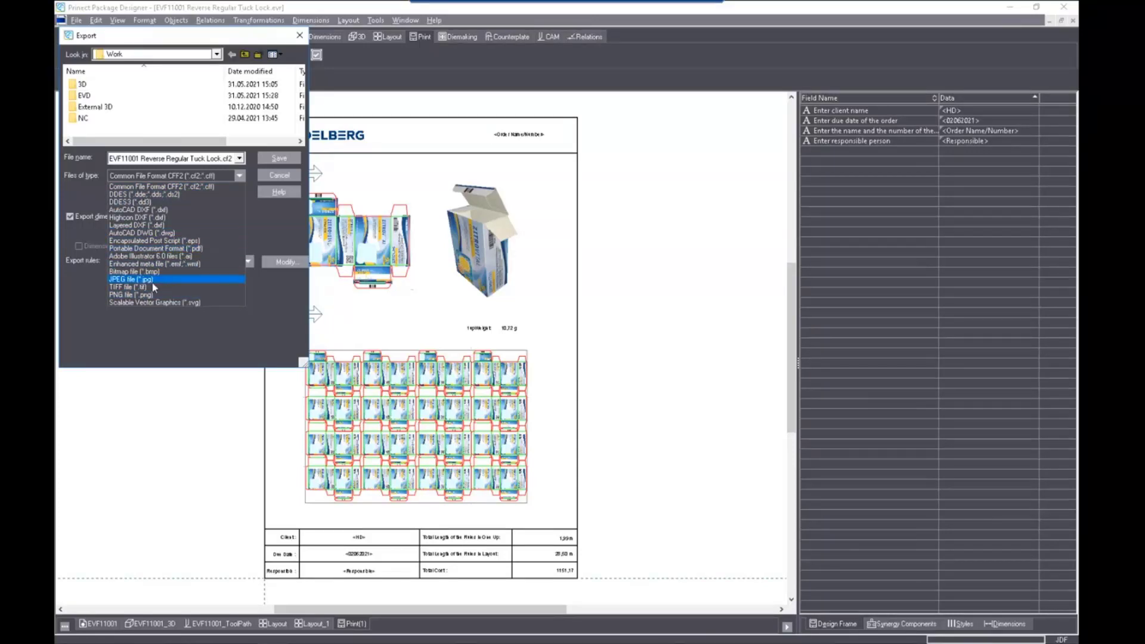
{"action": "left_click", "coordinate": [265, 178]}
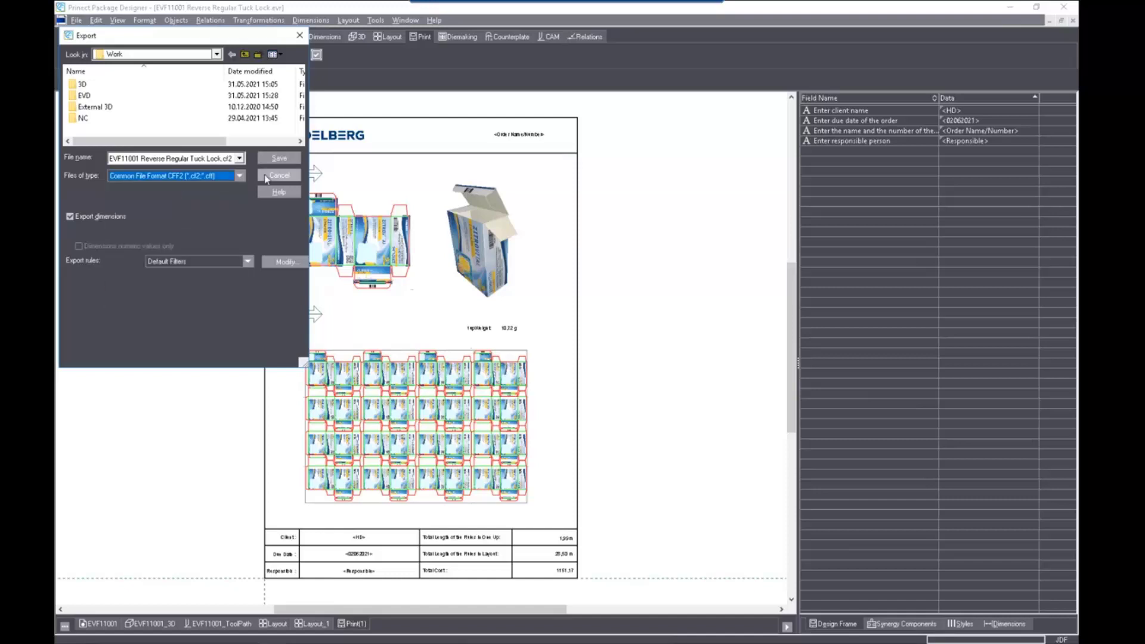
{"action": "left_click", "coordinate": [266, 178]}
{"action": "left_click", "coordinate": [332, 500]}
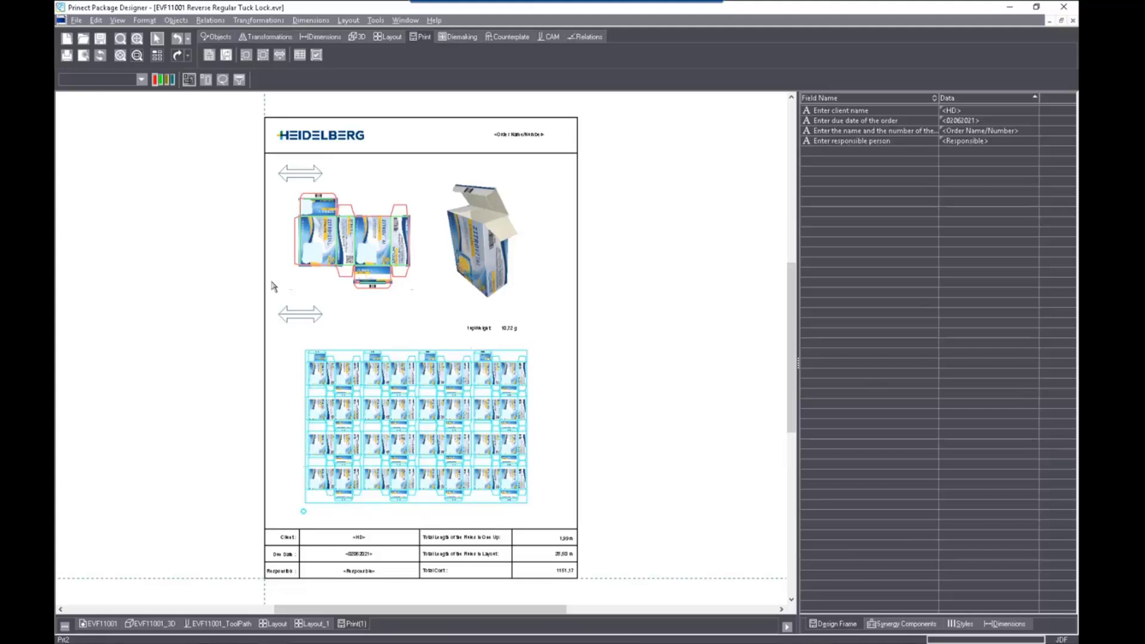
{"action": "left_click", "coordinate": [274, 286]}
Check the save location, file name and file type offered for the project, without saving it
{"action": "left_click", "coordinate": [76, 22]}
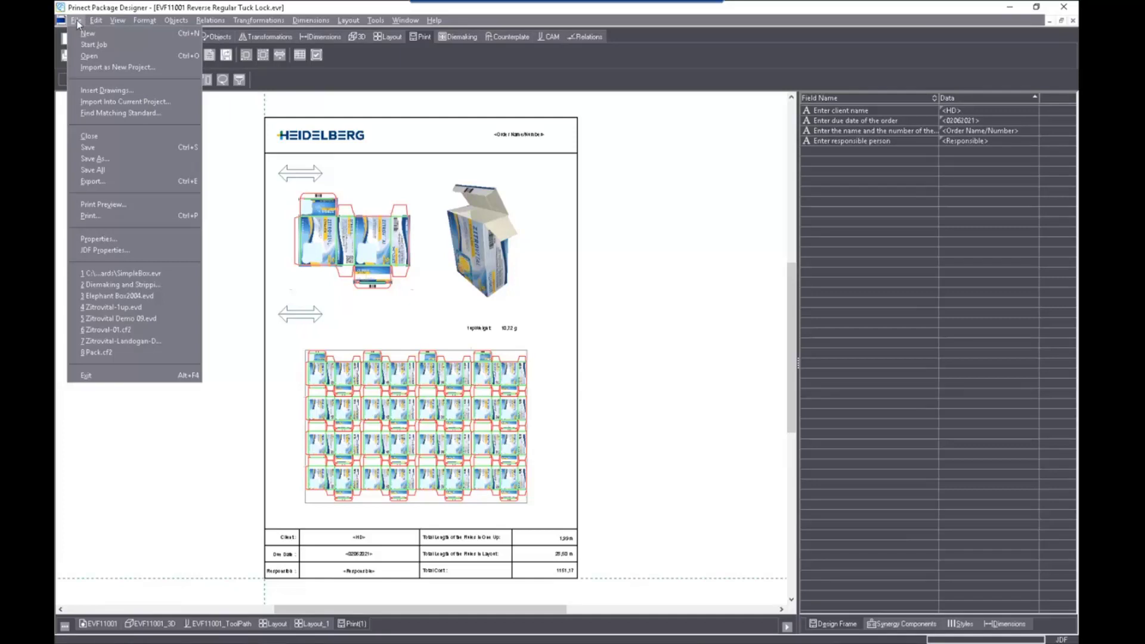
{"action": "left_click", "coordinate": [84, 147]}
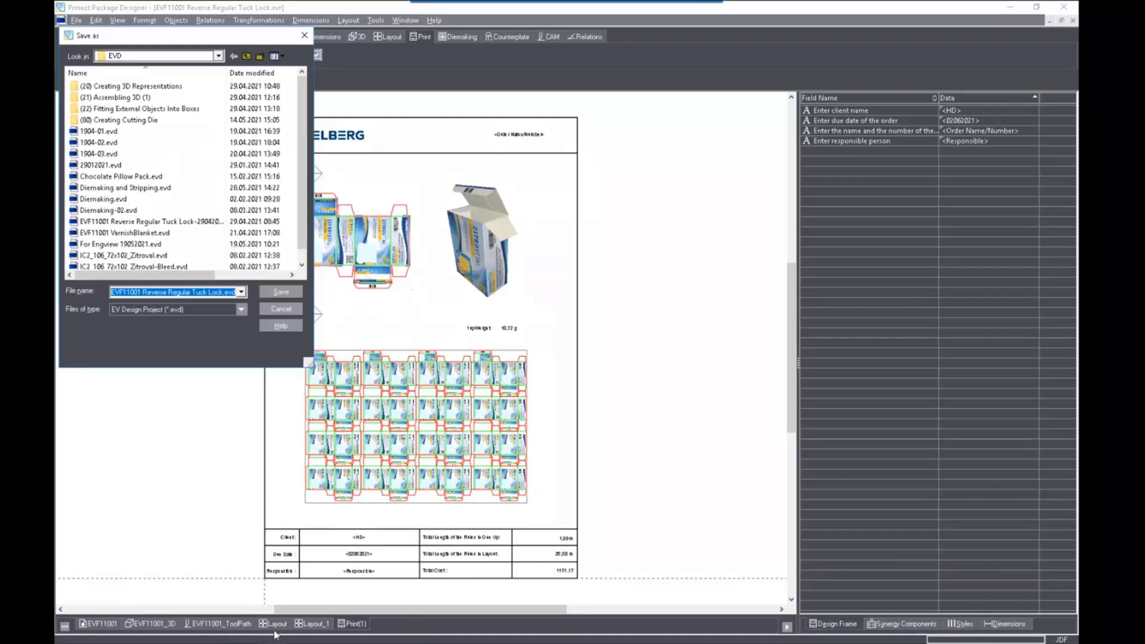
{"action": "left_click", "coordinate": [279, 309]}
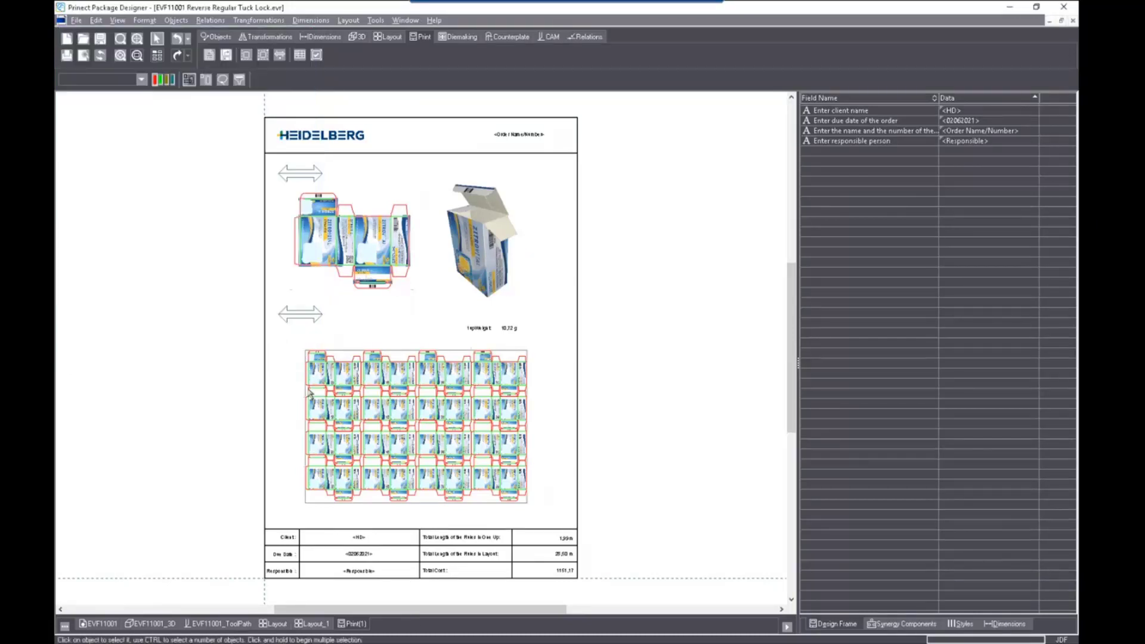
Review the export settings and file formats available for the EVF11001 one-up drawing, without exporting it
{"action": "left_click", "coordinate": [99, 624]}
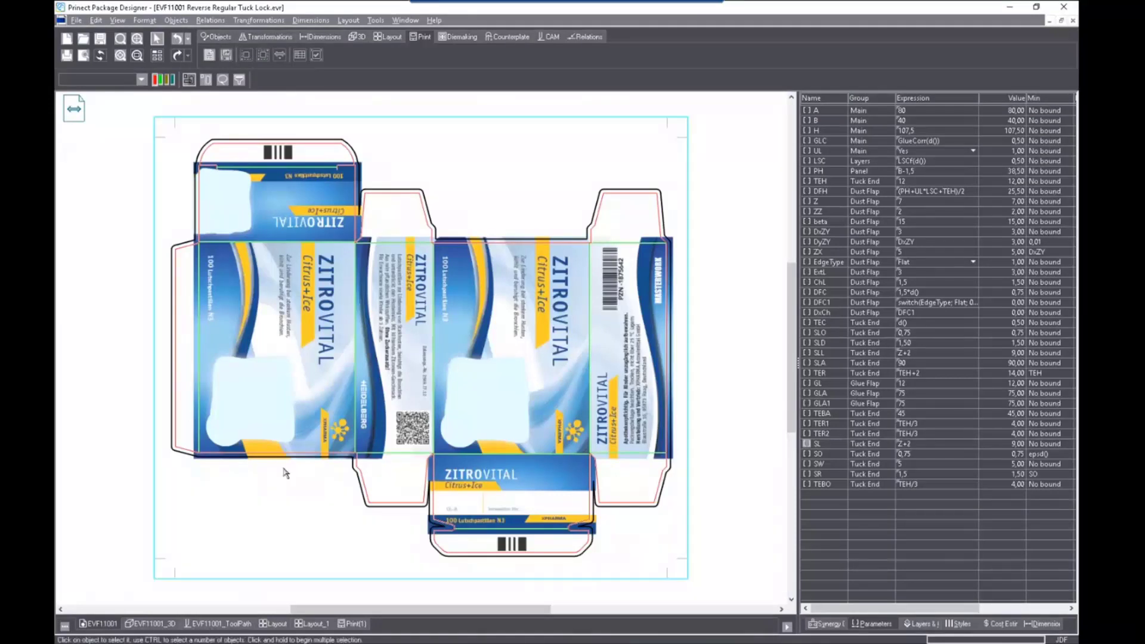
{"action": "left_click", "coordinate": [76, 21]}
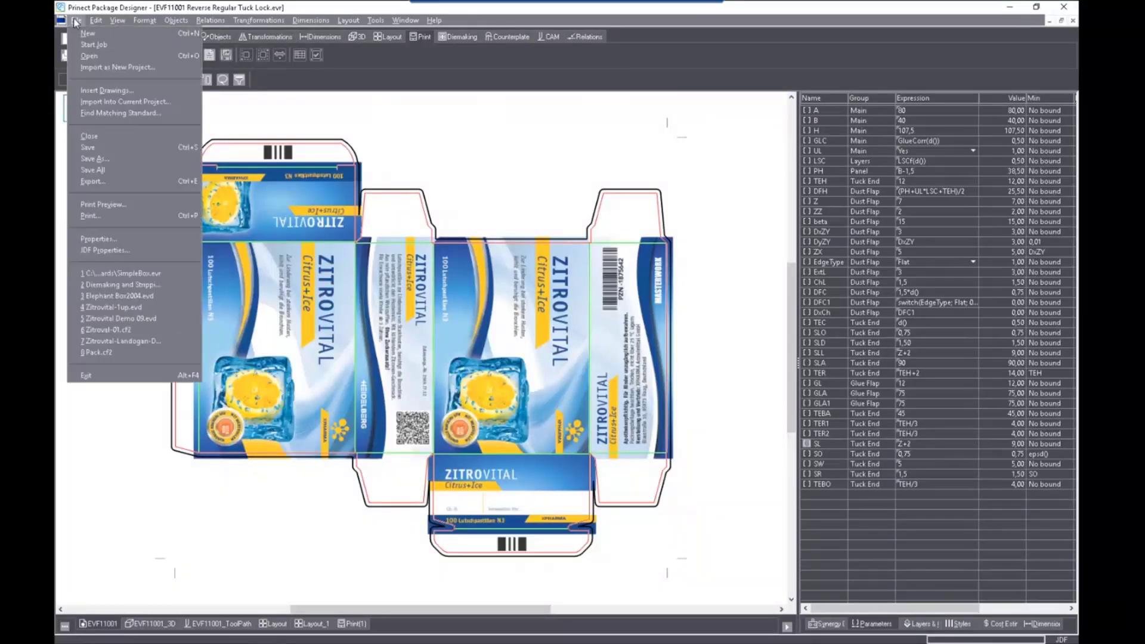
{"action": "left_click", "coordinate": [99, 182]}
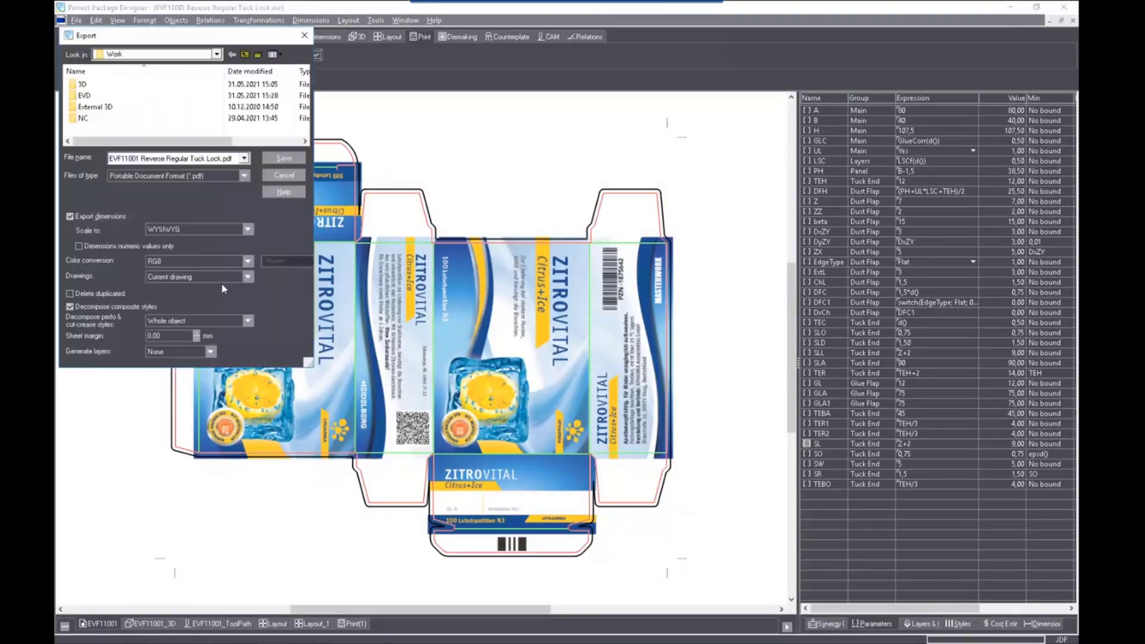
{"action": "left_click", "coordinate": [244, 176]}
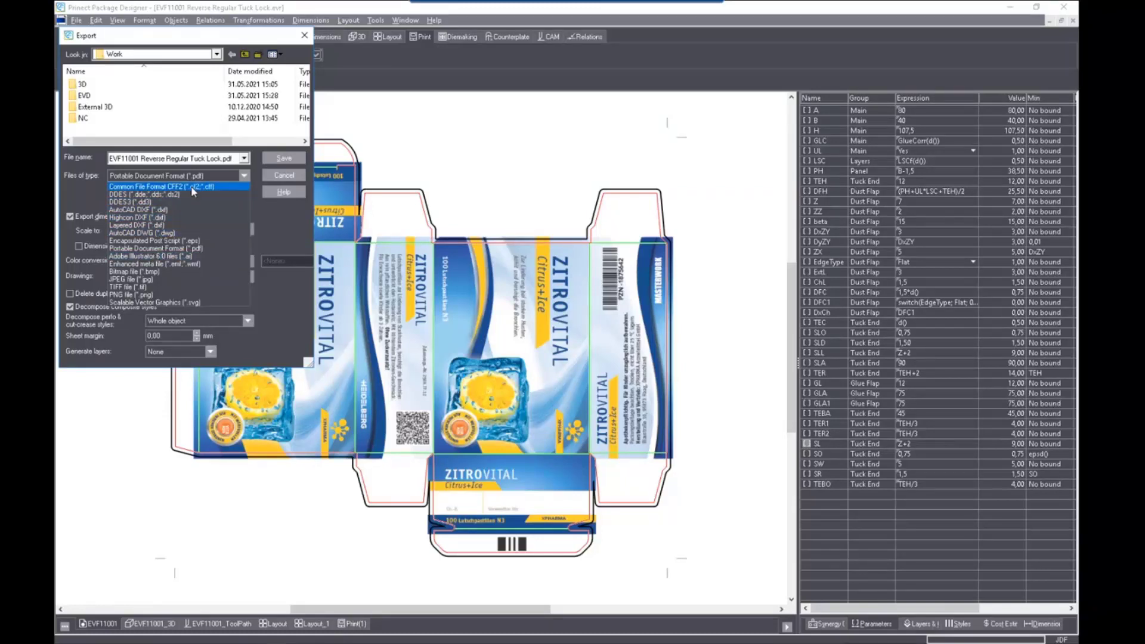
{"action": "left_click", "coordinate": [274, 177]}
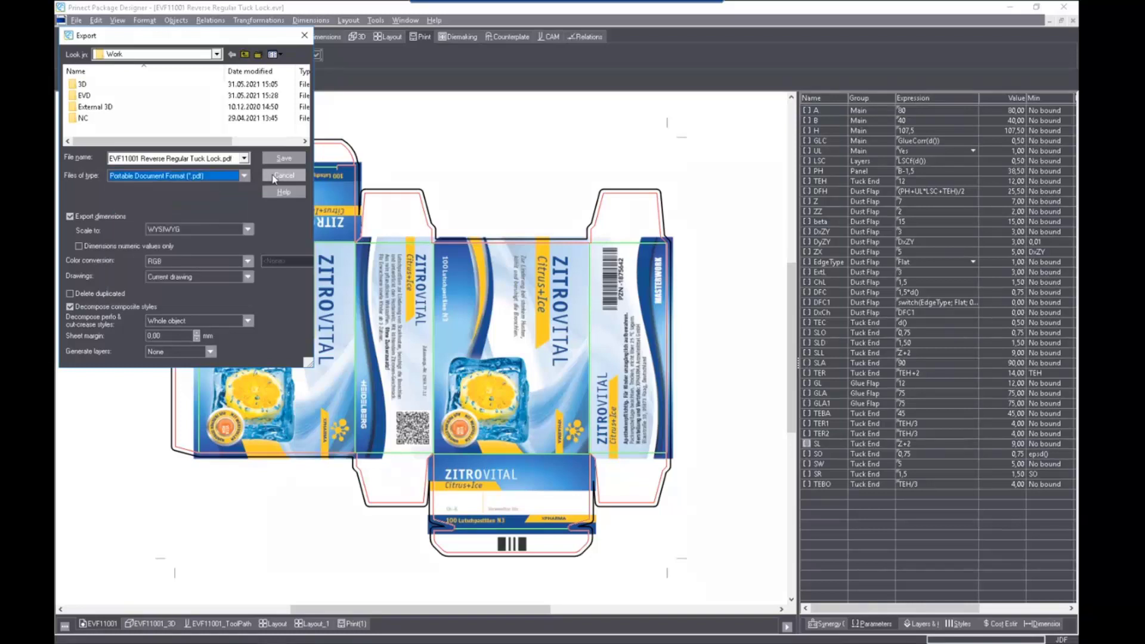
{"action": "left_click", "coordinate": [284, 175]}
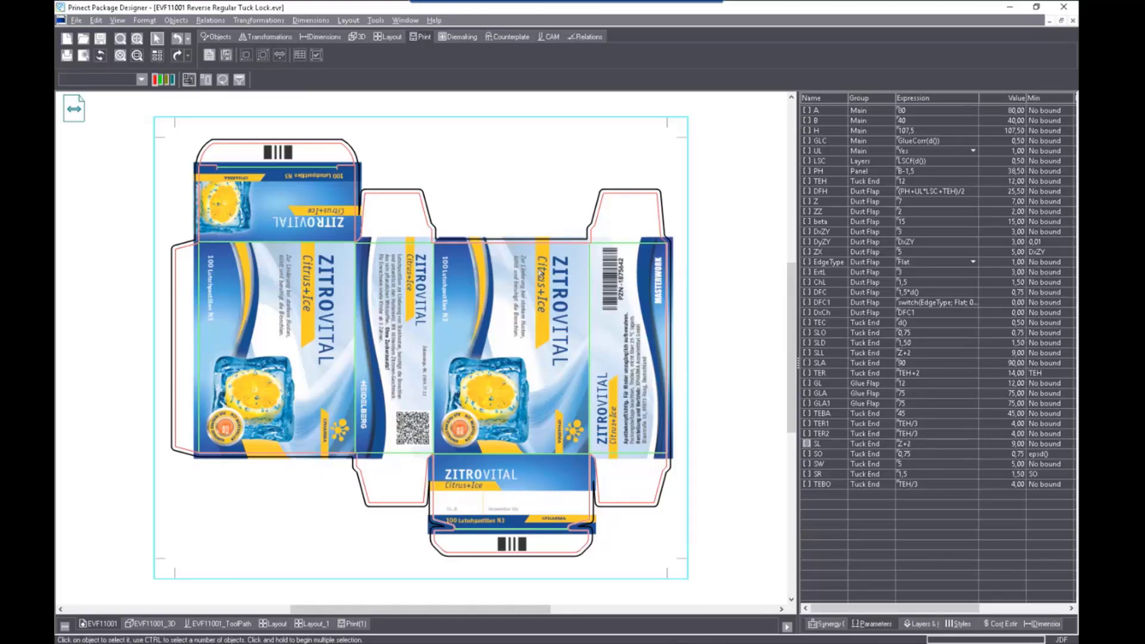
Start a new project based on an imported file, keeping the default project properties and material
{"action": "left_click", "coordinate": [77, 21]}
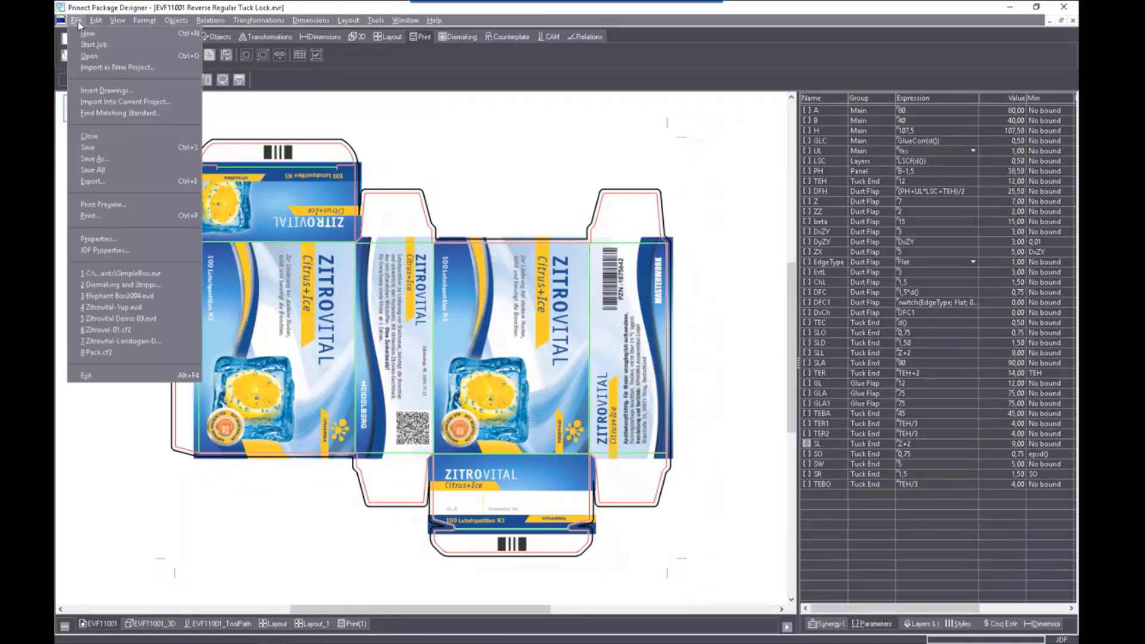
{"action": "left_click", "coordinate": [88, 33]}
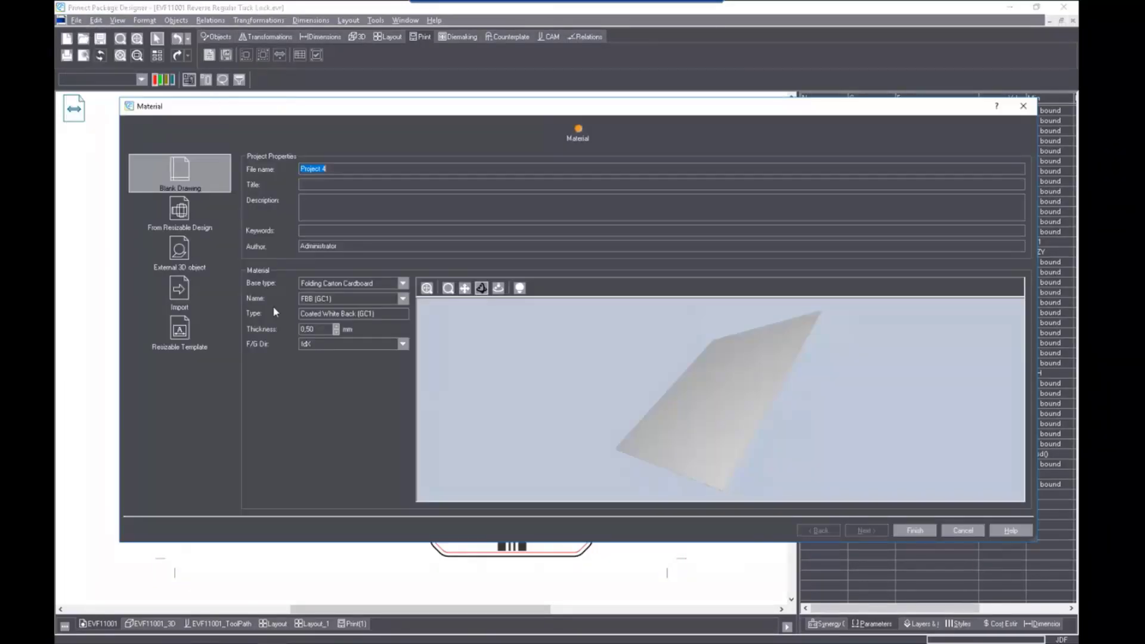
{"action": "left_click", "coordinate": [180, 296]}
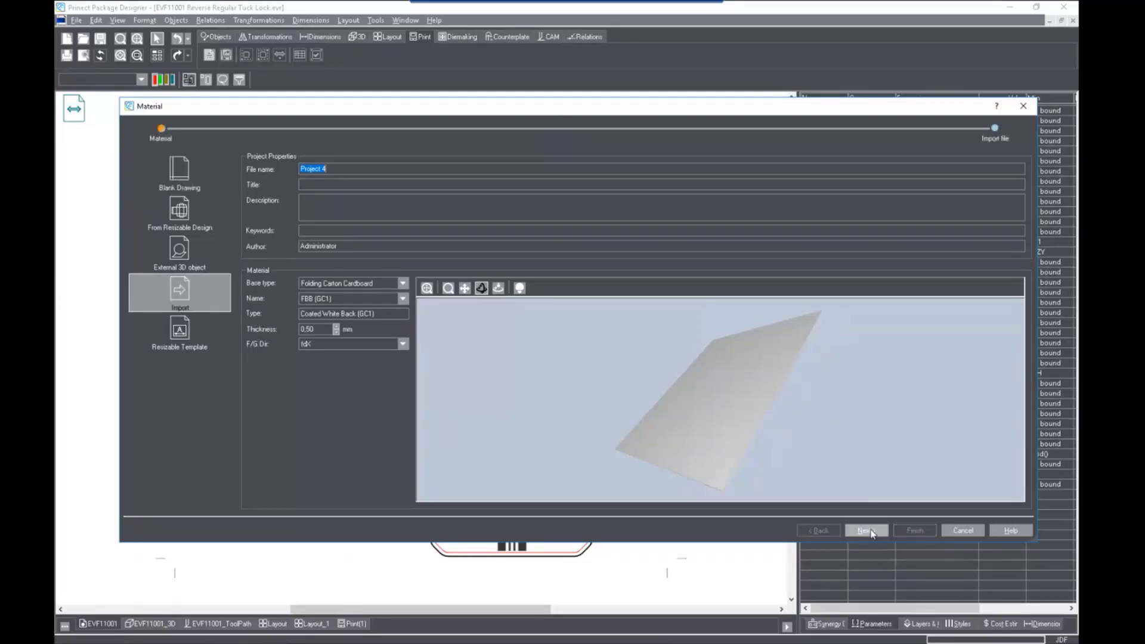
{"action": "left_click", "coordinate": [869, 530]}
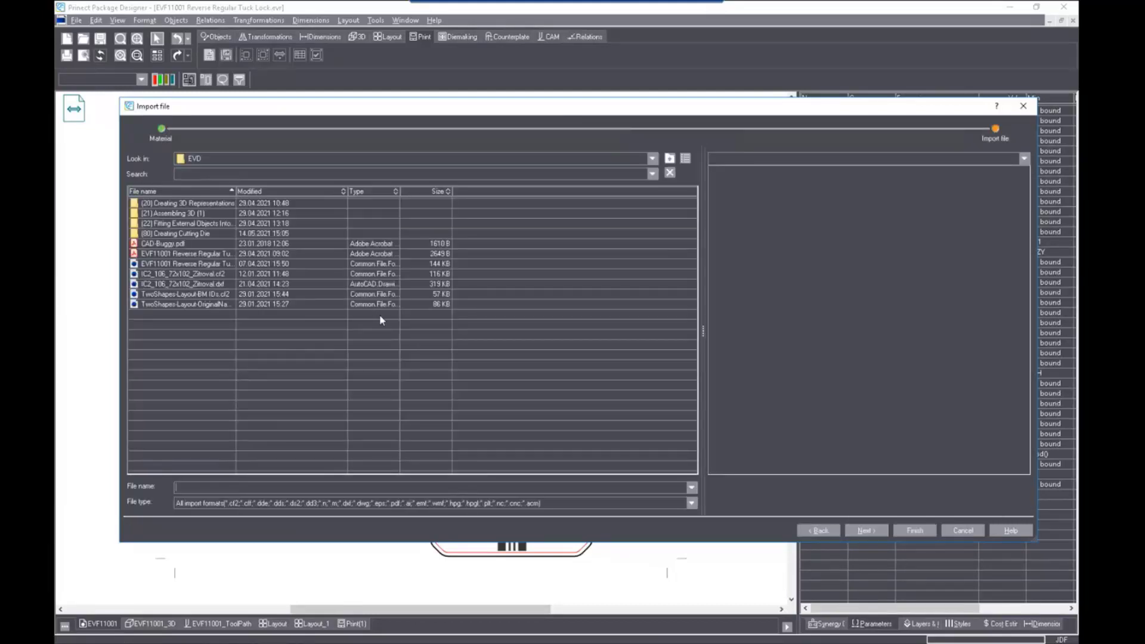
Import CAD-Buggy.pdf from the EVD folder as the new project, using the Standard style associations filter
{"action": "left_click", "coordinate": [160, 245]}
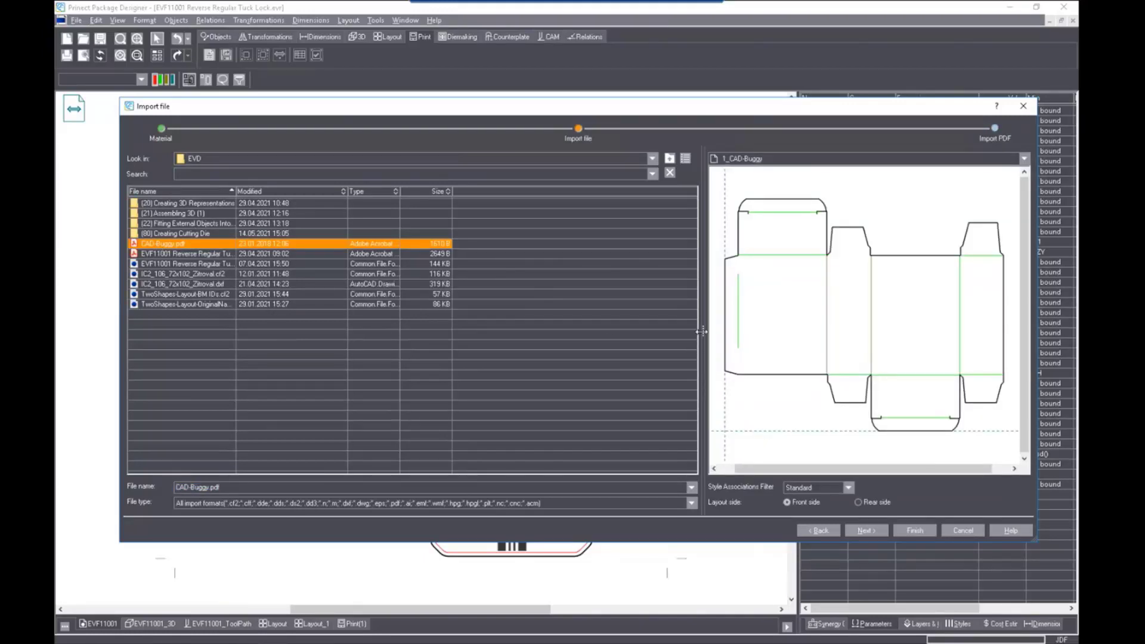
{"action": "left_click_drag", "start_coordinate": [701, 332], "coordinate": [626, 330]}
{"action": "left_click", "coordinate": [158, 246]}
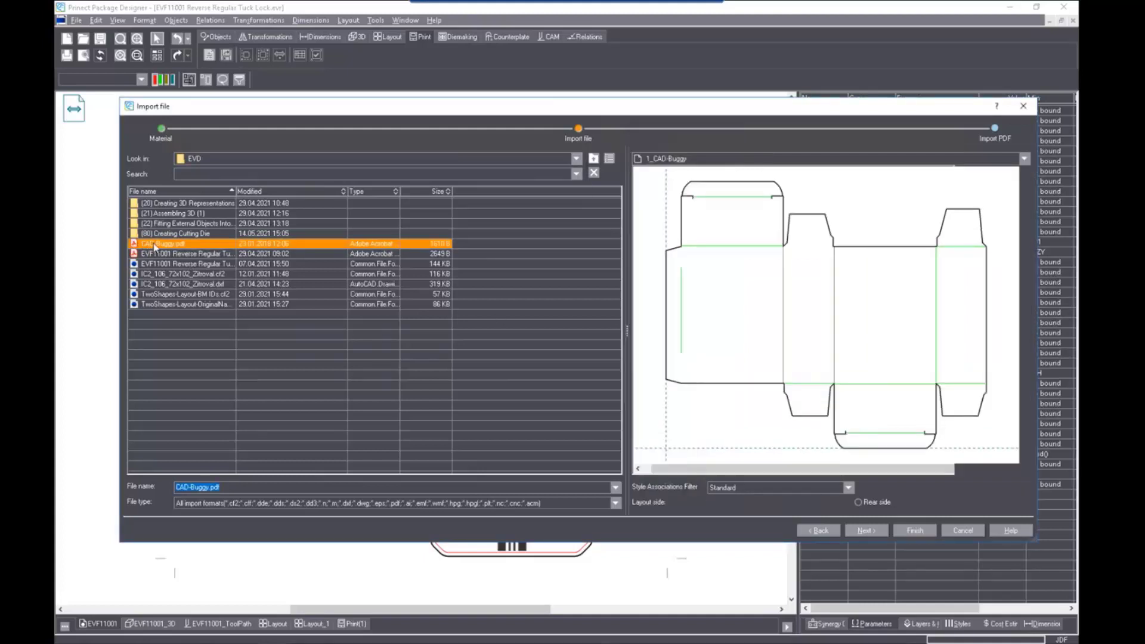
{"action": "left_click", "coordinate": [615, 504]}
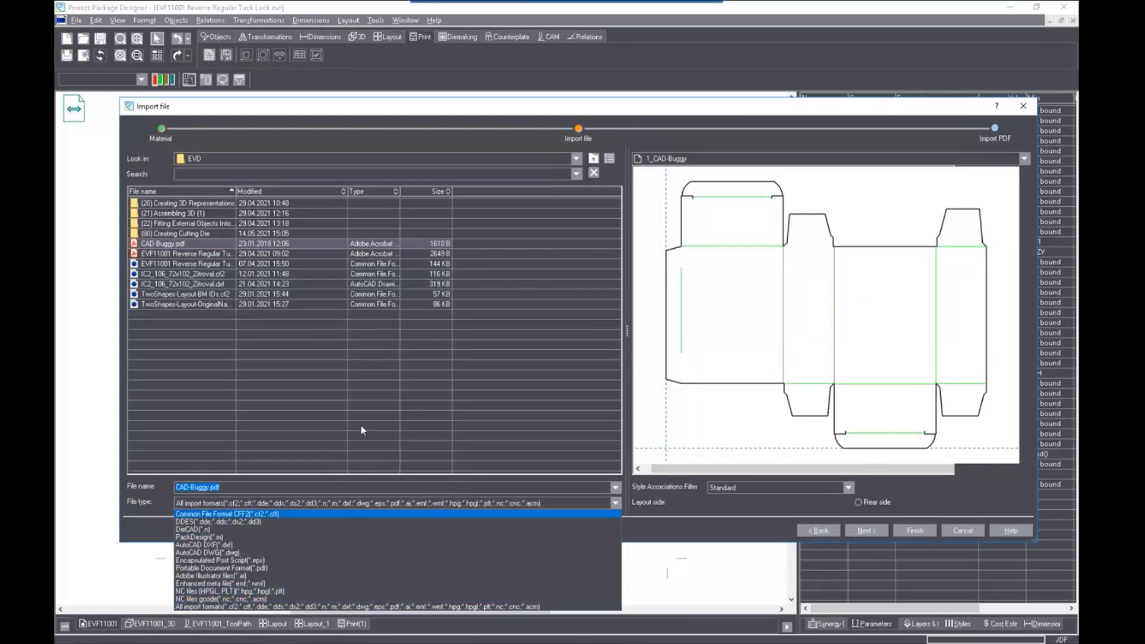
{"action": "left_click", "coordinate": [204, 247]}
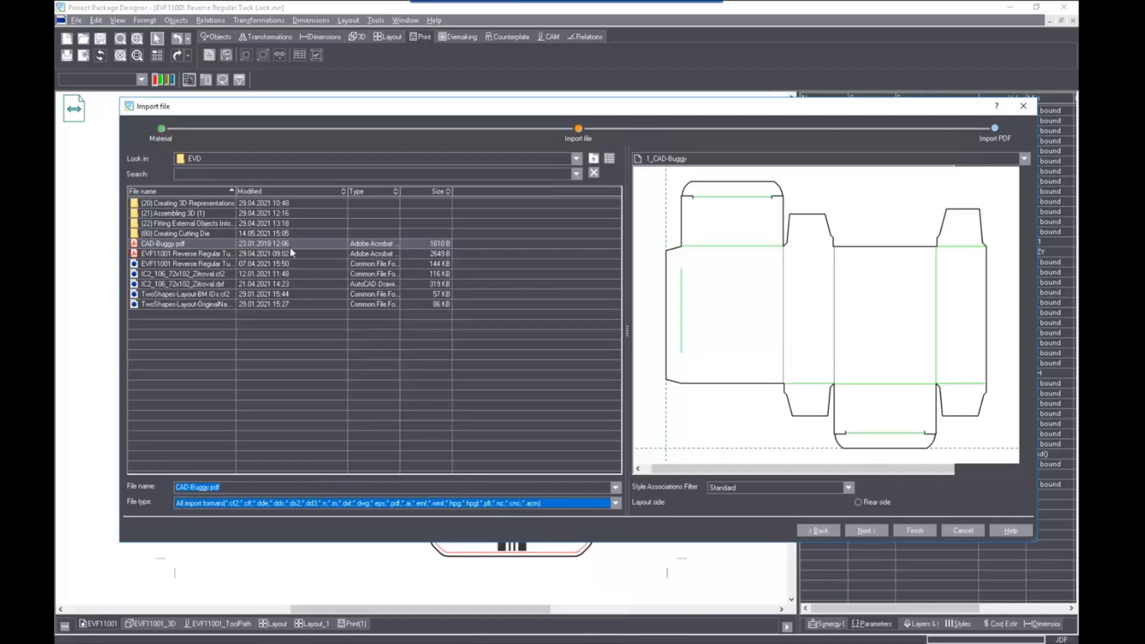
{"action": "left_click", "coordinate": [872, 532]}
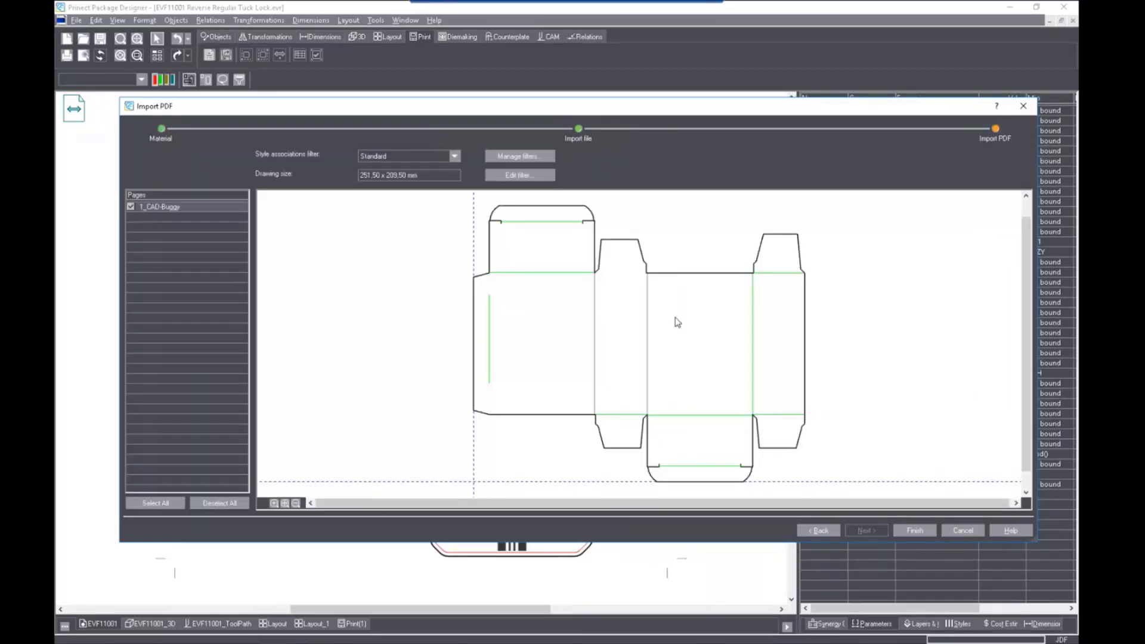
{"action": "left_click", "coordinate": [905, 531]}
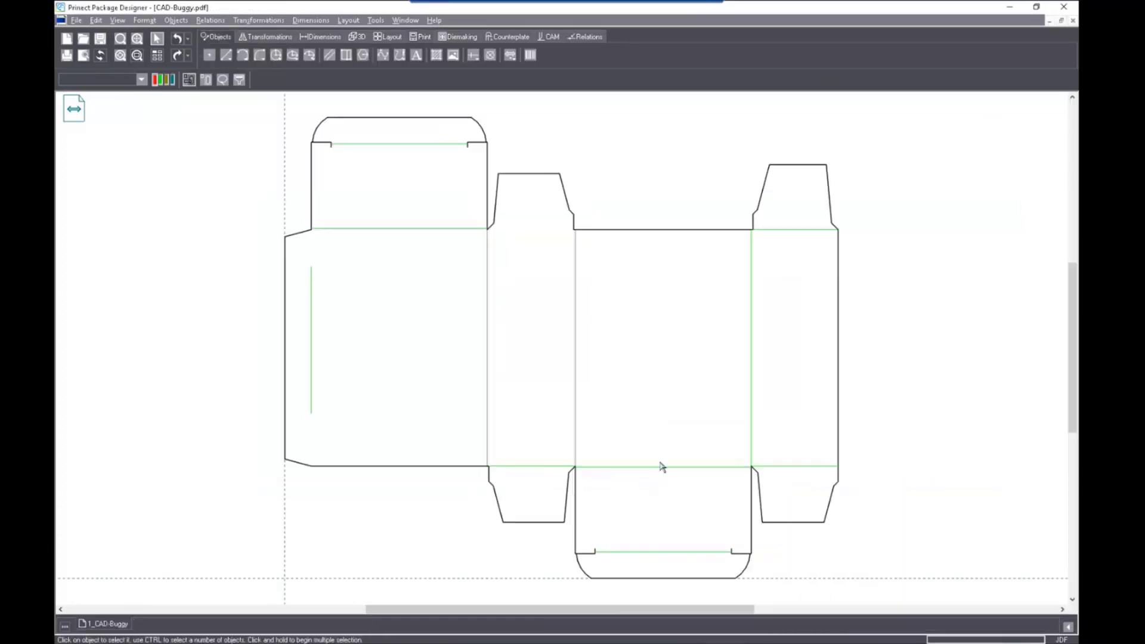
Check the line style assigned to the imported creases at the base and tuck fold of the upper closure flap
{"action": "left_click_drag", "start_coordinate": [422, 611], "coordinate": [435, 615]}
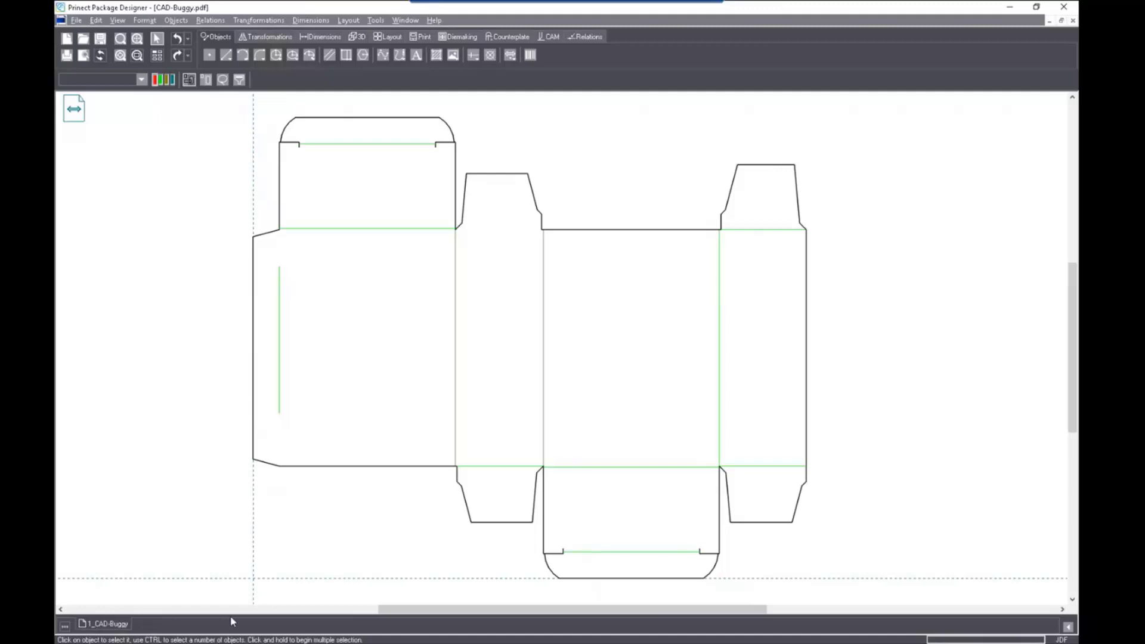
{"action": "scroll", "coordinate": [544, 395], "scroll_direction": "up", "scroll_amount": 1}
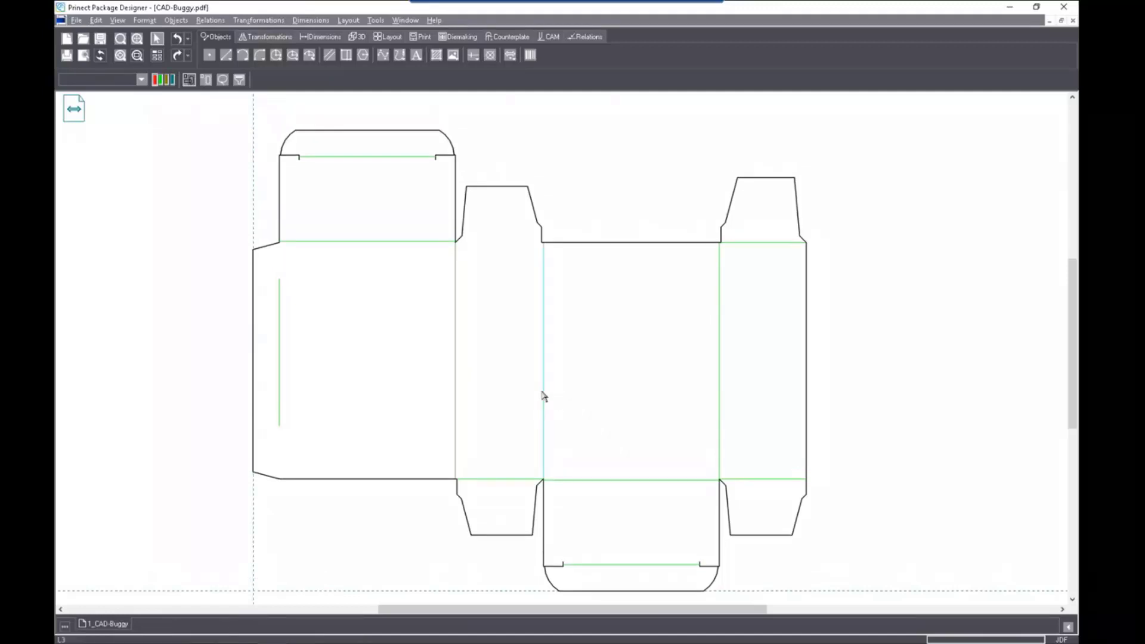
{"action": "left_click", "coordinate": [363, 242]}
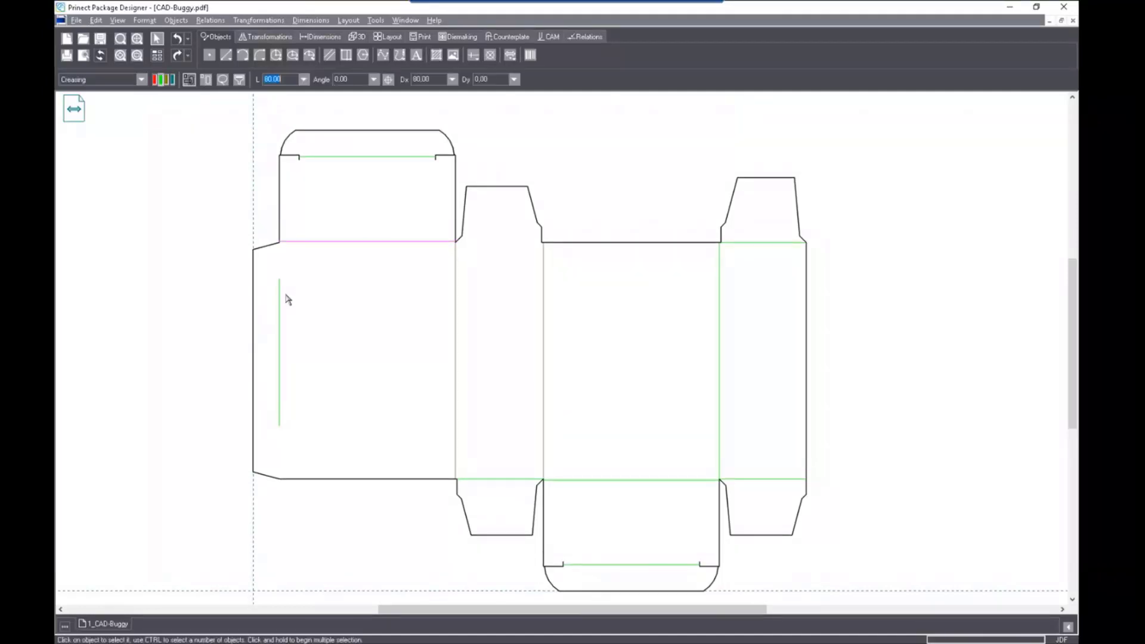
{"action": "left_click", "coordinate": [334, 156]}
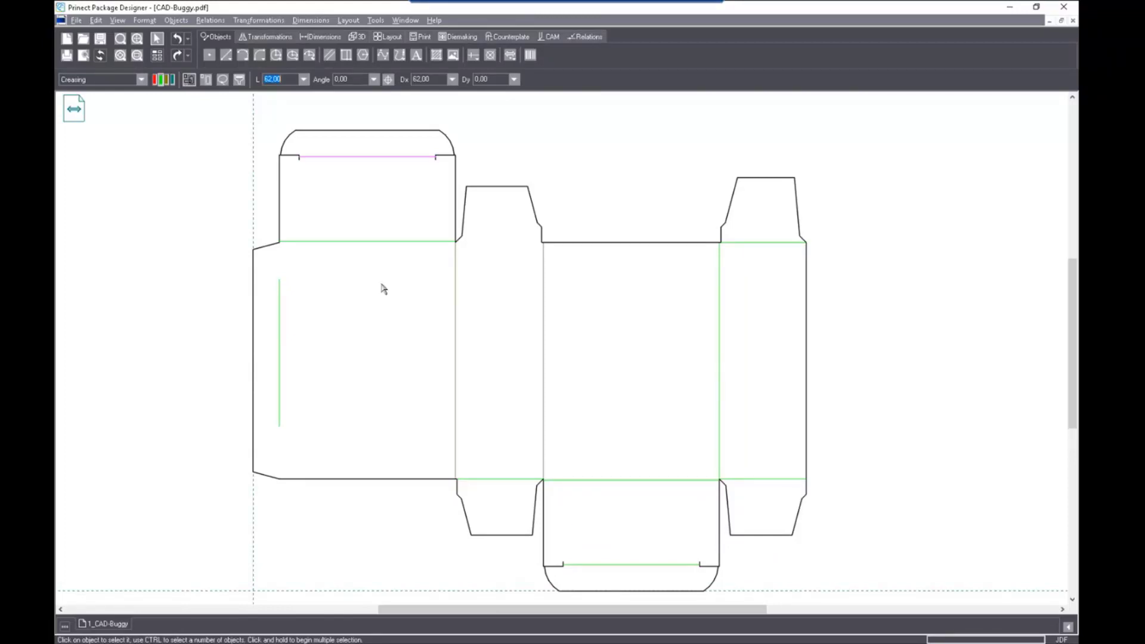
Select every object in the drawing with the same Plotting style as the upper tuck flap's outer edge
{"action": "left_click", "coordinate": [359, 130]}
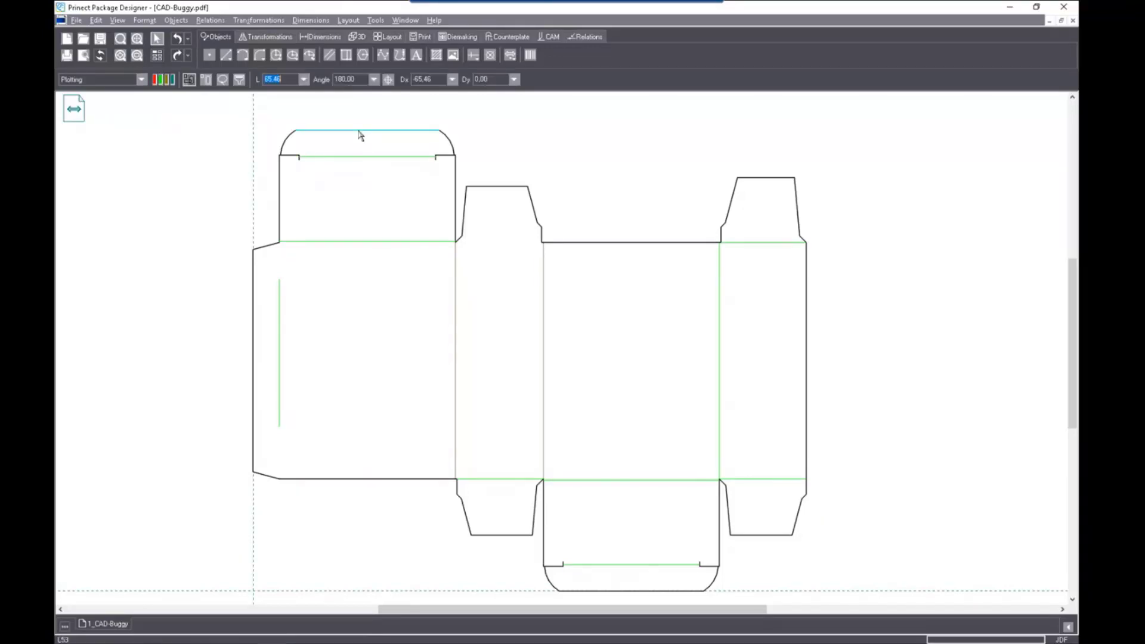
{"action": "right_click", "coordinate": [359, 134]}
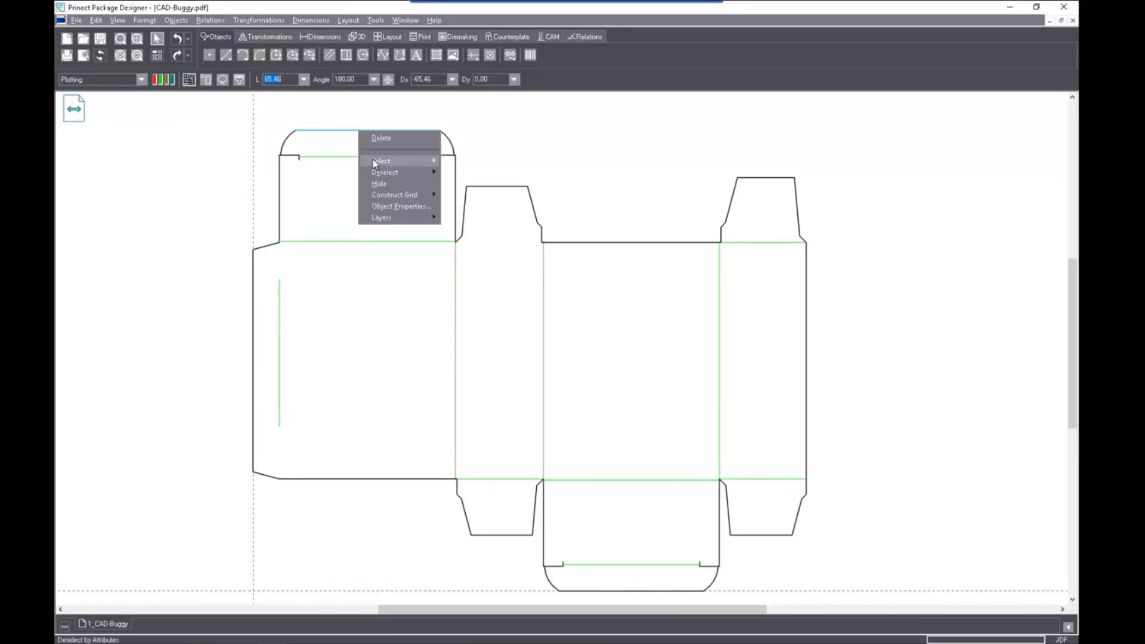
{"action": "mouse_move", "coordinate": [373, 159]}
{"action": "left_click", "coordinate": [452, 163]}
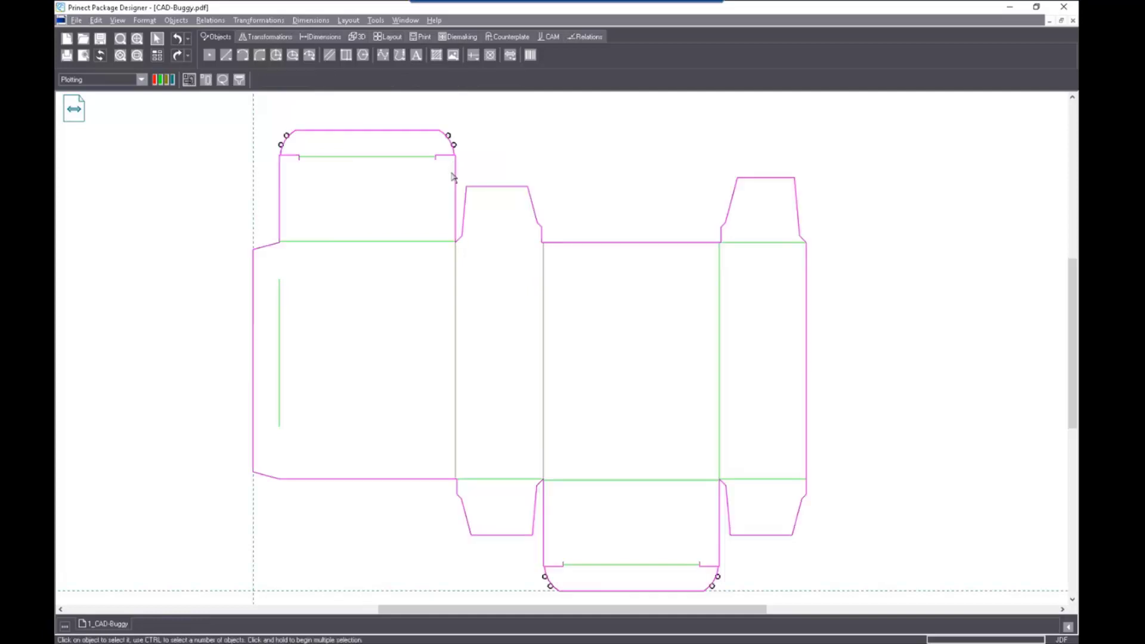
Review the cutting, creasing, perforating and composite styles that can be added to the project, without changing the list
{"action": "left_click", "coordinate": [142, 80]}
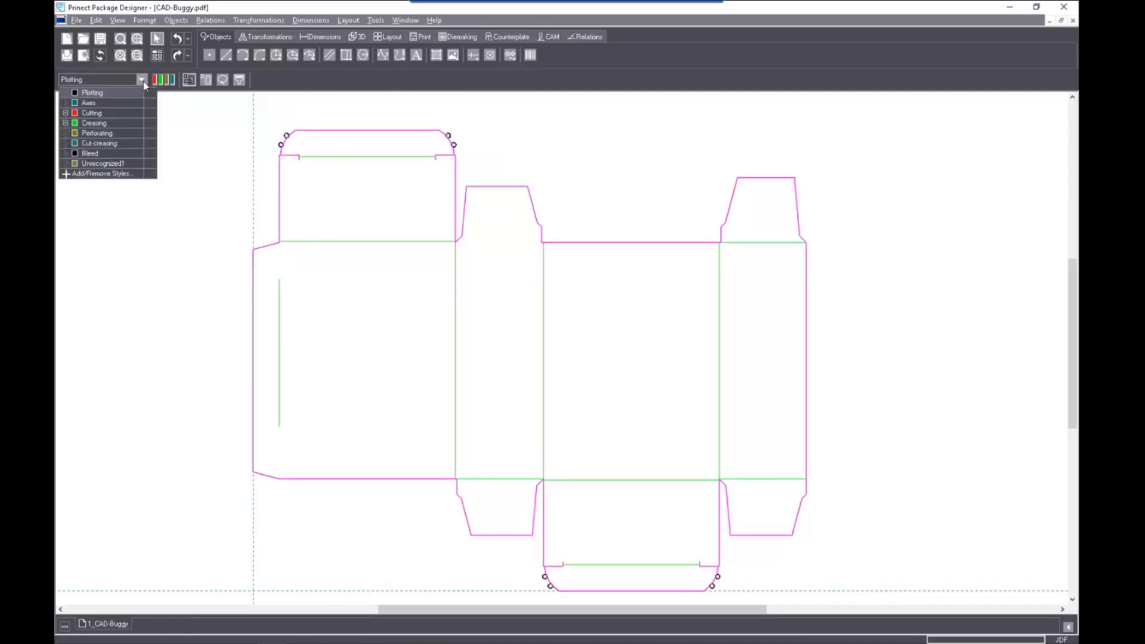
{"action": "left_click", "coordinate": [99, 173]}
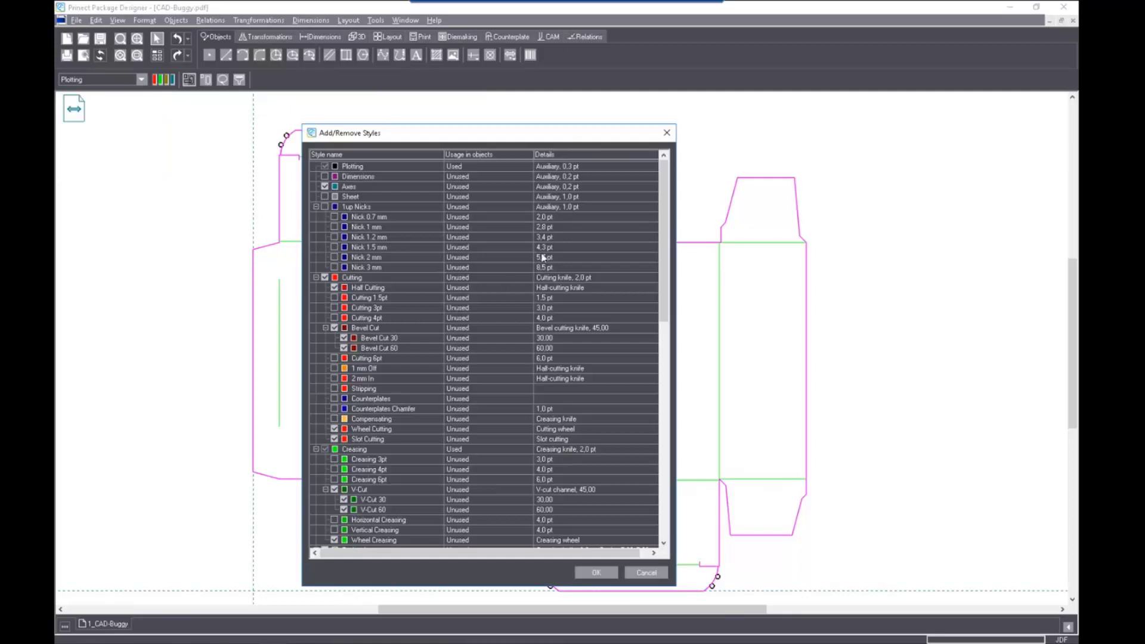
{"action": "scroll", "coordinate": [540, 241], "scroll_direction": "down", "scroll_amount": 4}
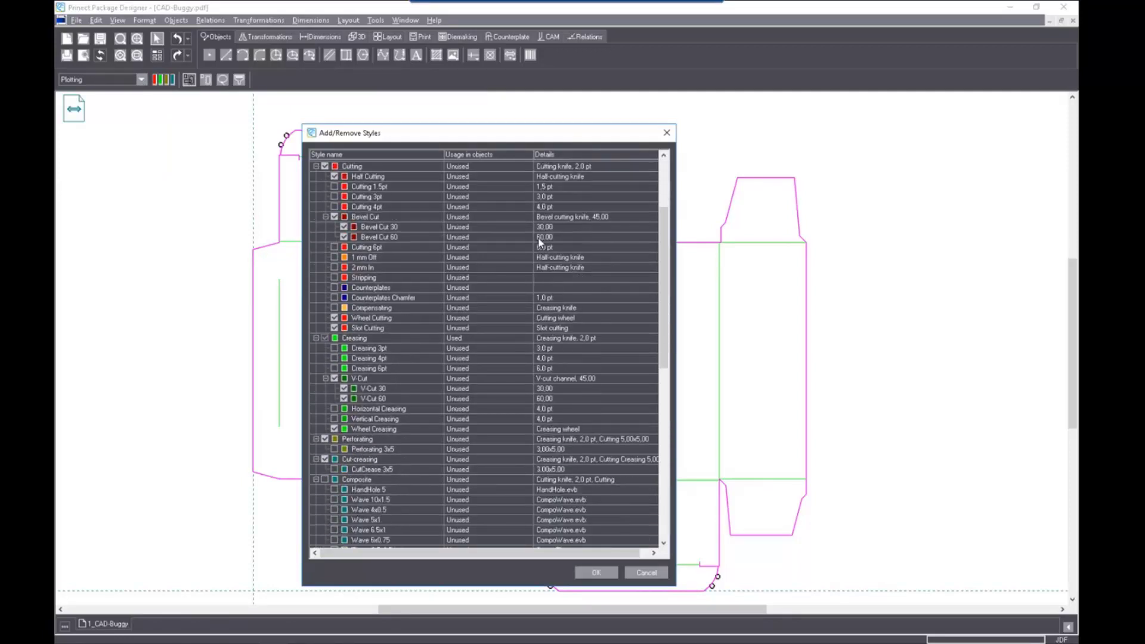
{"action": "scroll", "coordinate": [540, 241], "scroll_direction": "down", "scroll_amount": 2}
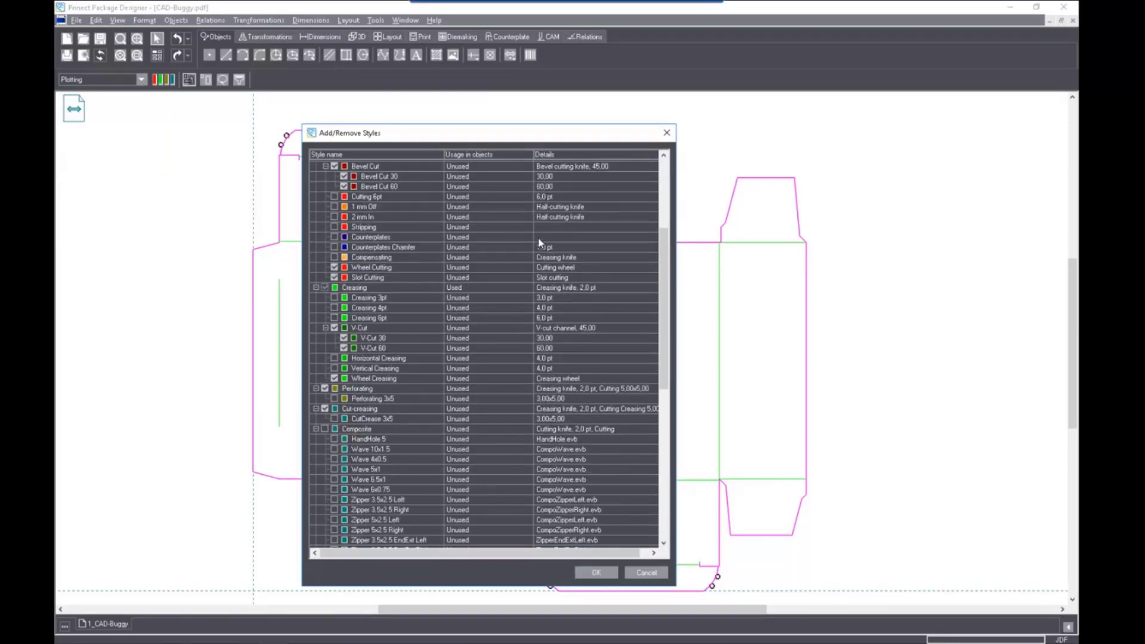
{"action": "scroll", "coordinate": [540, 242], "scroll_direction": "down", "scroll_amount": 2}
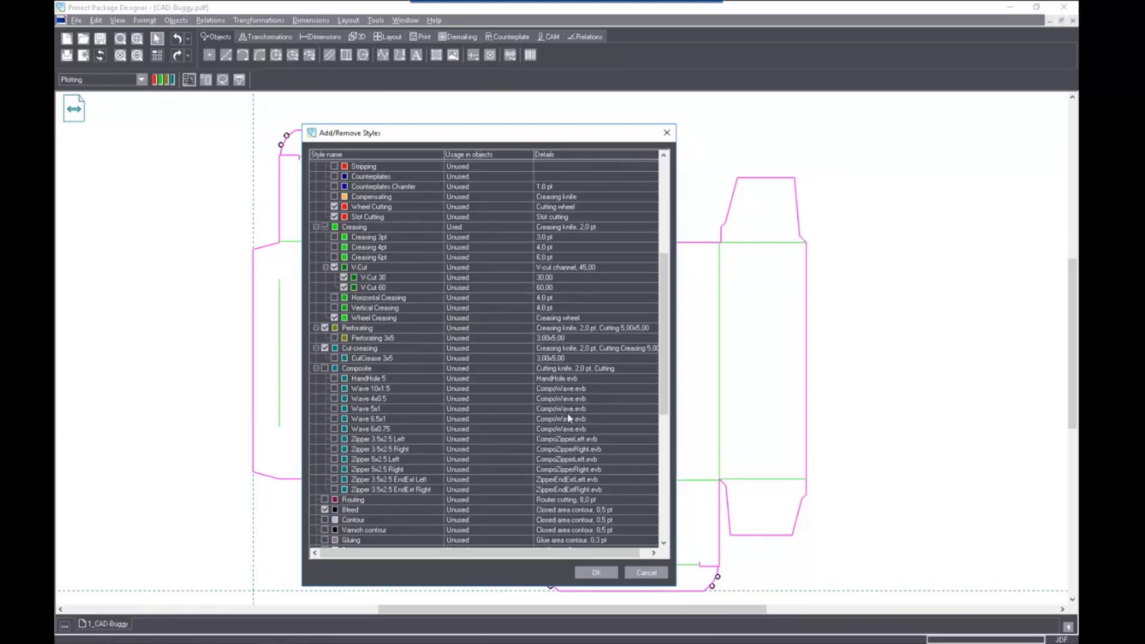
{"action": "left_click", "coordinate": [644, 574]}
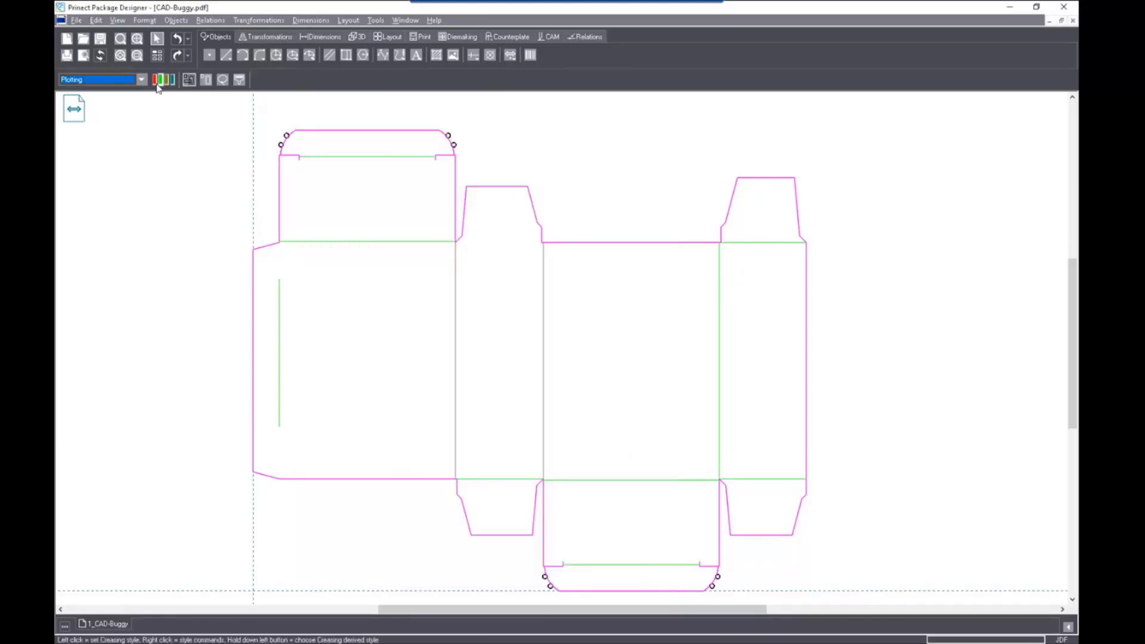
Assign the Cutting style to the selected box outline and the Creasing style to the two unrecognized vertical fold lines
{"action": "left_click_drag", "start_coordinate": [155, 85], "coordinate": [170, 95]}
{"action": "left_click", "coordinate": [335, 153]}
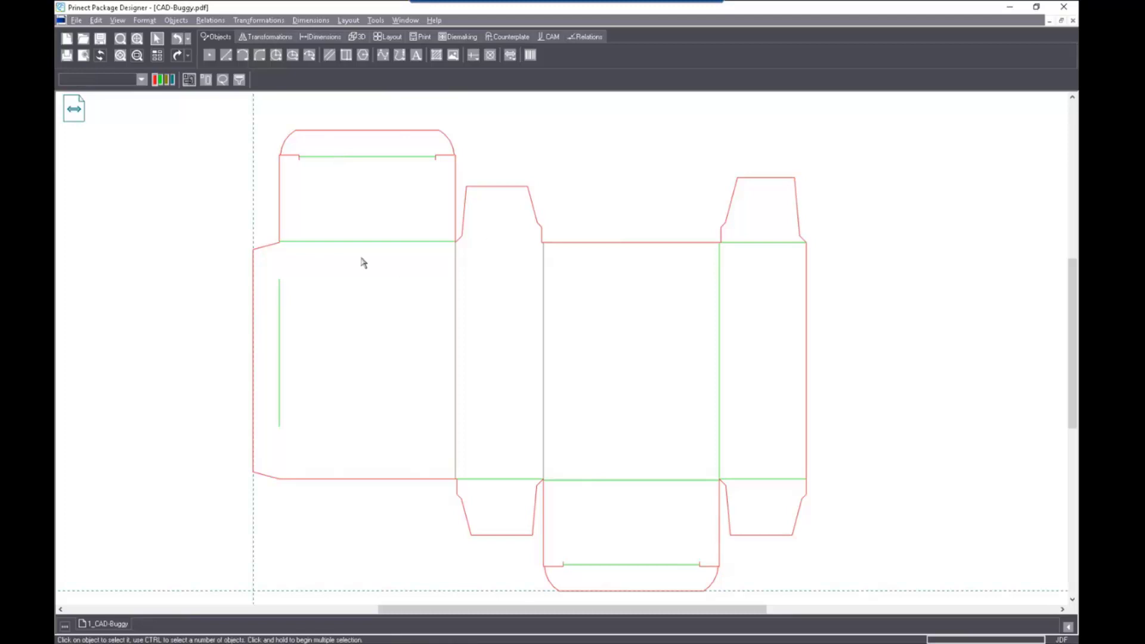
{"action": "left_click", "coordinate": [457, 291]}
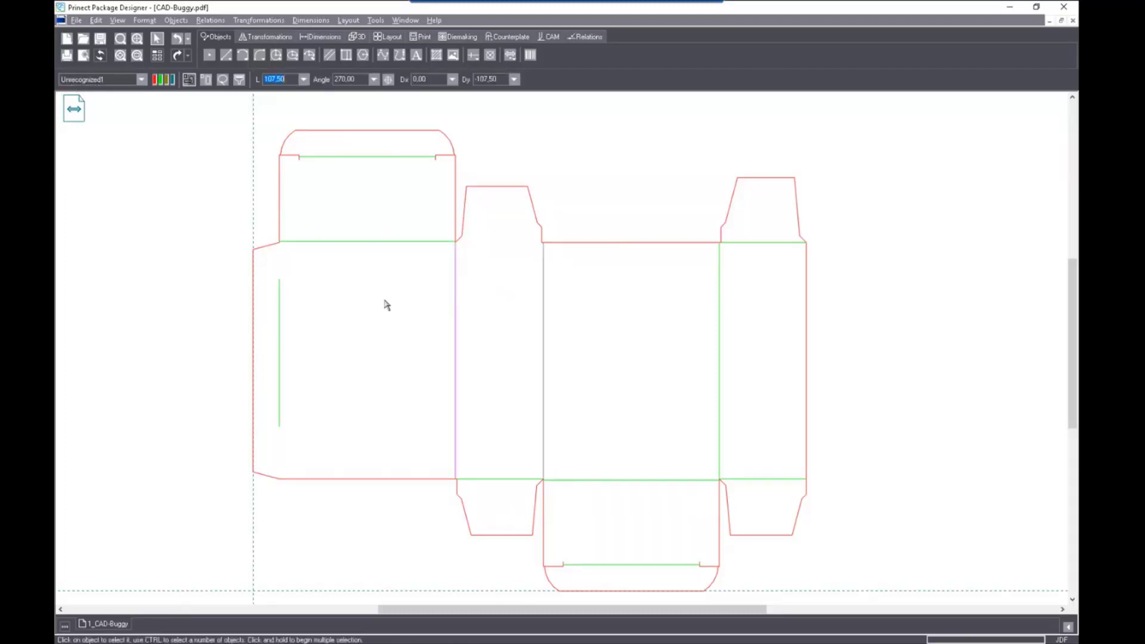
{"action": "left_click_drag", "start_coordinate": [388, 287], "coordinate": [609, 384]}
{"action": "left_click", "coordinate": [162, 86]}
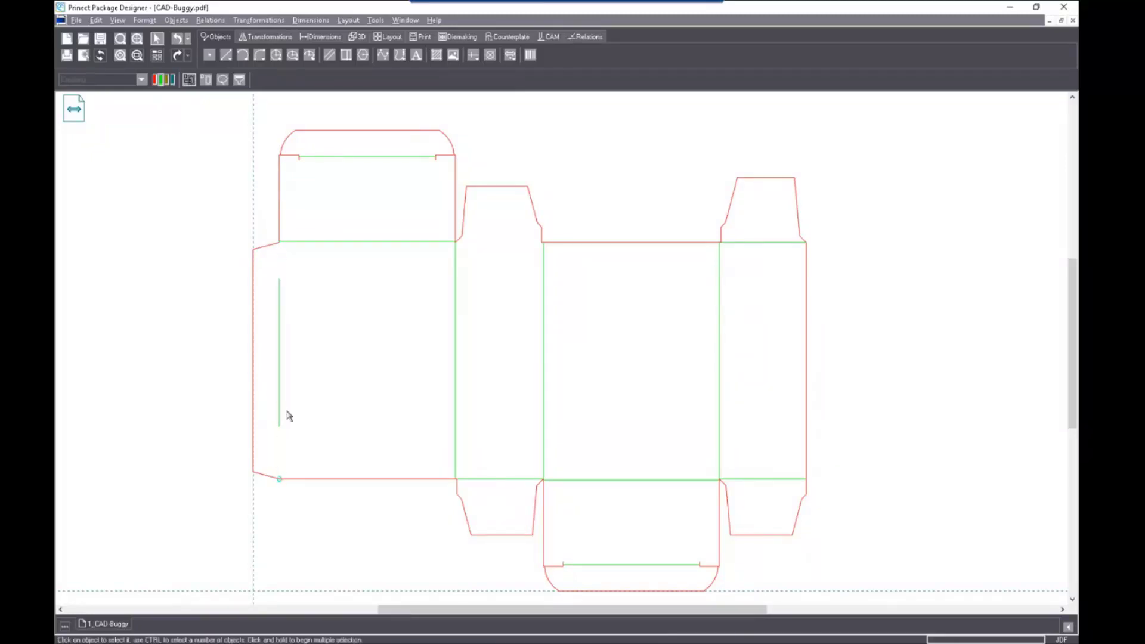
Extend both ends of the short glue flap crease to the upper and lower edges of the adjoining panel
{"action": "left_click", "coordinate": [270, 39]}
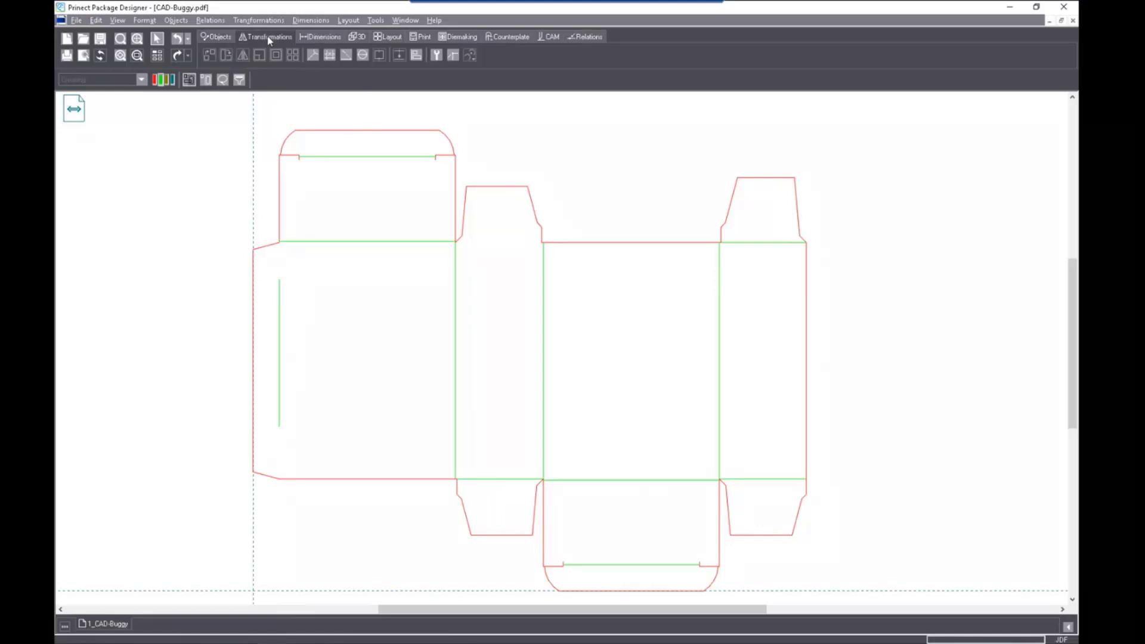
{"action": "left_click", "coordinate": [313, 58]}
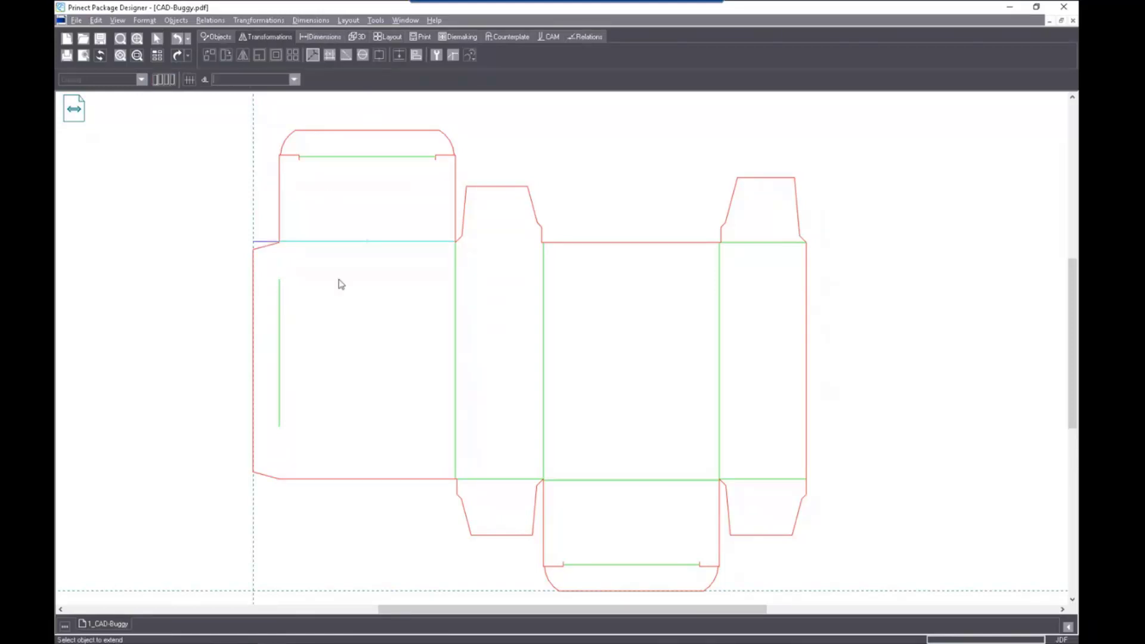
{"action": "left_click", "coordinate": [280, 322]}
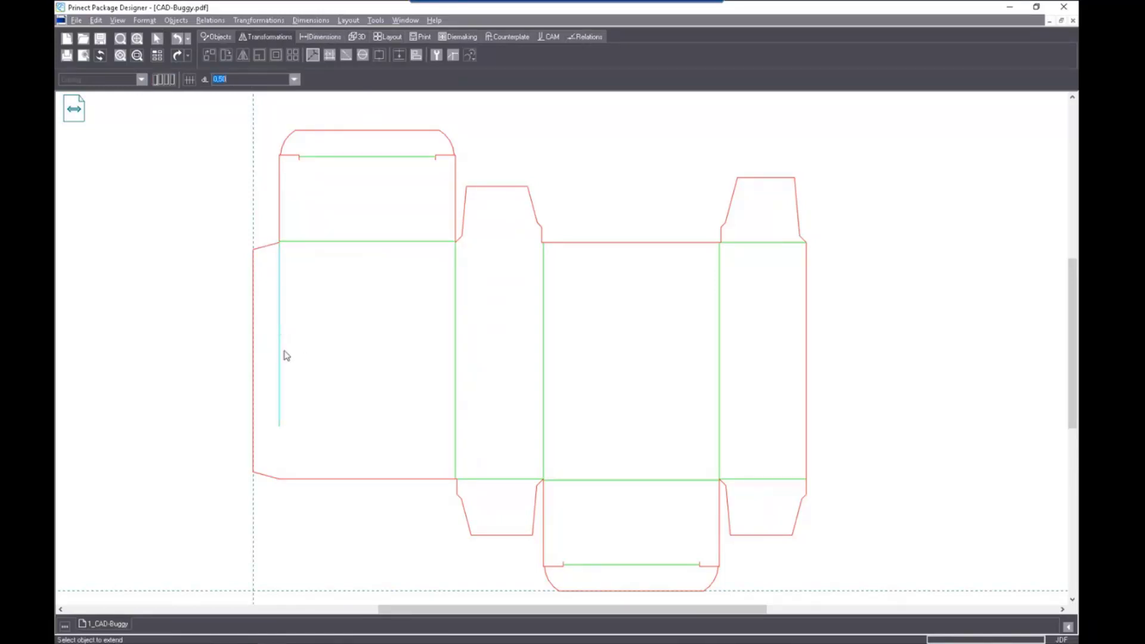
{"action": "left_click", "coordinate": [280, 415]}
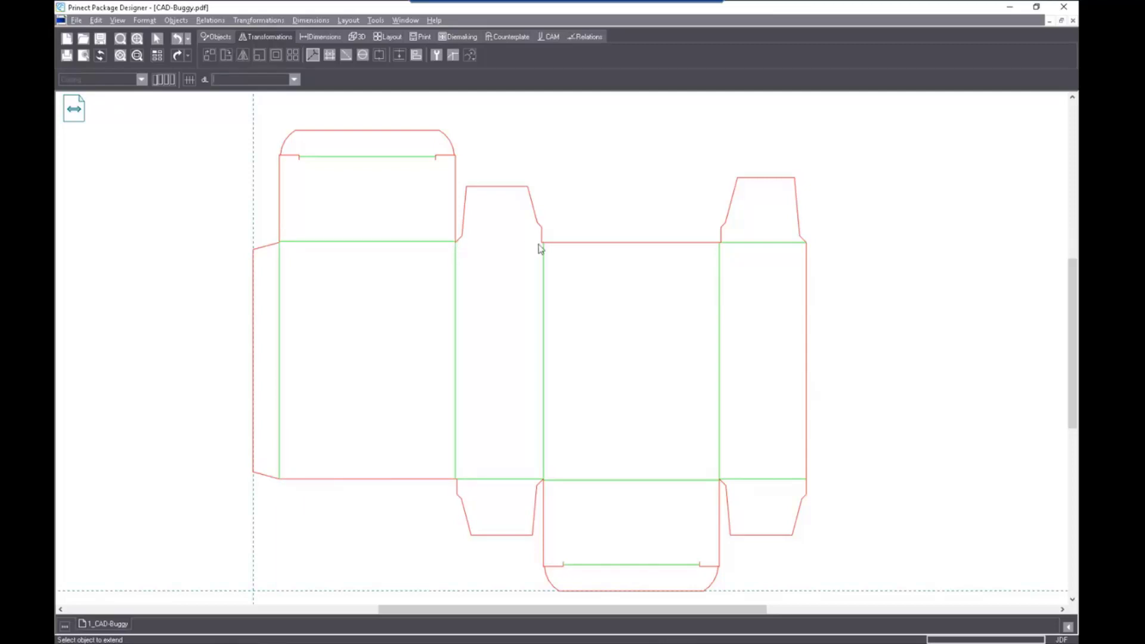
Draw the missing horizontal Creasing line across the base of the upper dust flap on the first side panel
{"action": "scroll", "coordinate": [540, 250], "scroll_direction": "up", "scroll_amount": 2}
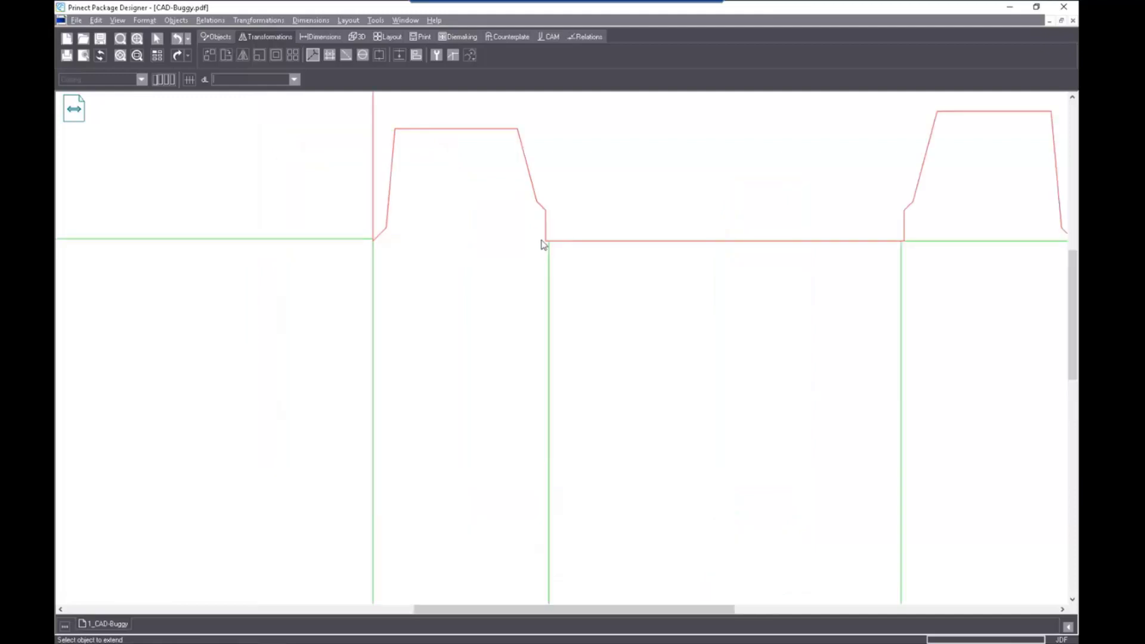
{"action": "left_click", "coordinate": [216, 37]}
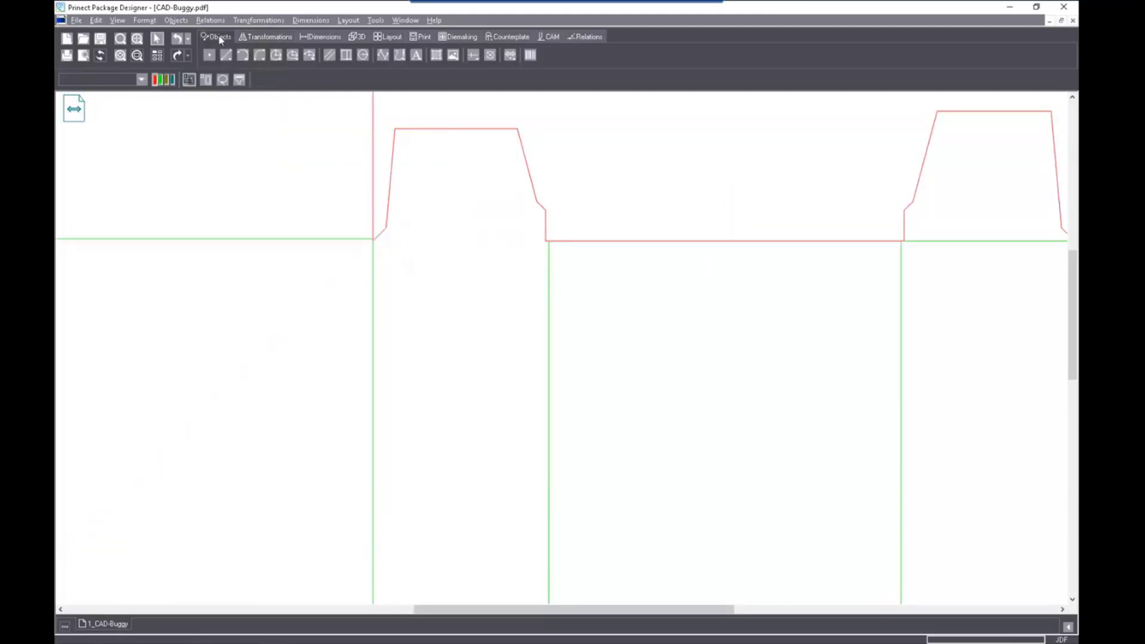
{"action": "left_click", "coordinate": [226, 56]}
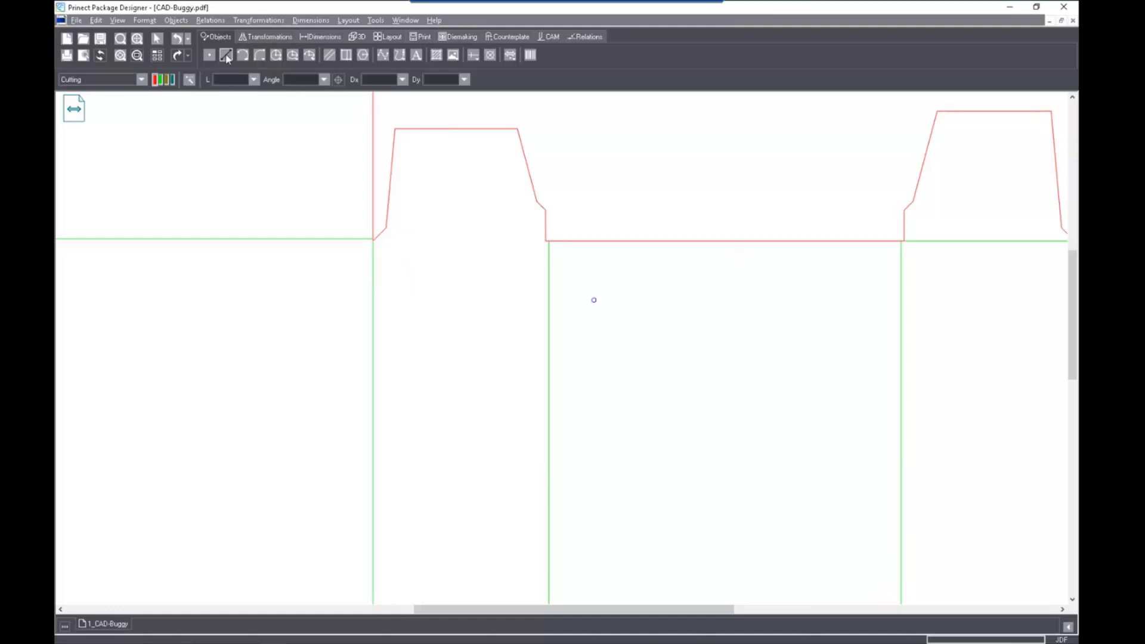
{"action": "left_click", "coordinate": [162, 80]}
{"action": "left_click", "coordinate": [543, 241]}
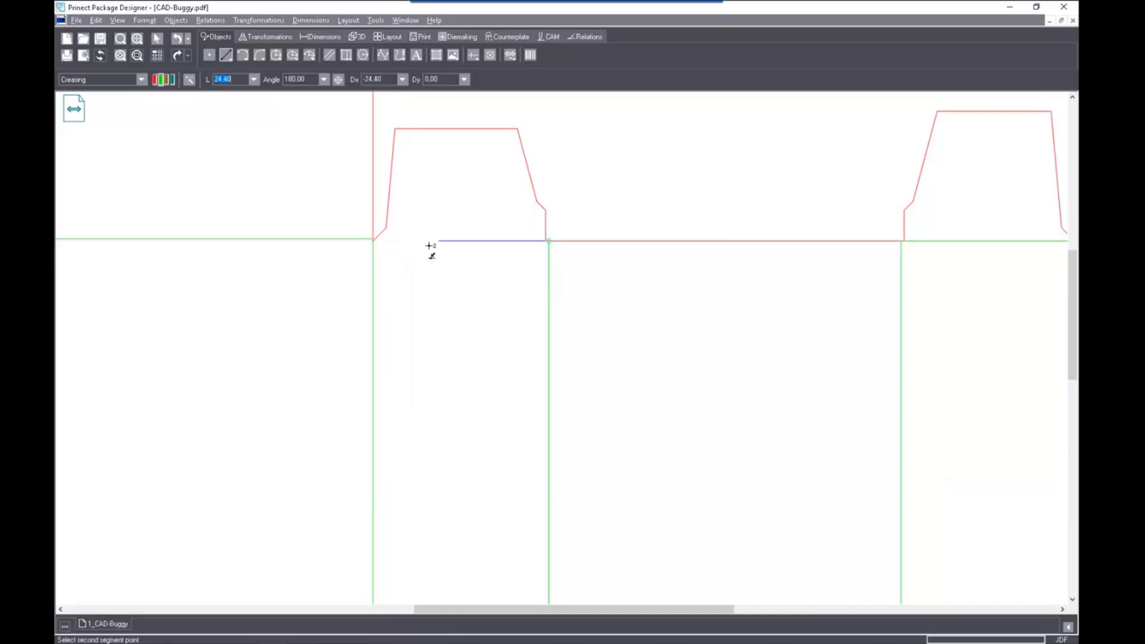
{"action": "scroll", "coordinate": [372, 251], "scroll_direction": "up", "scroll_amount": 4}
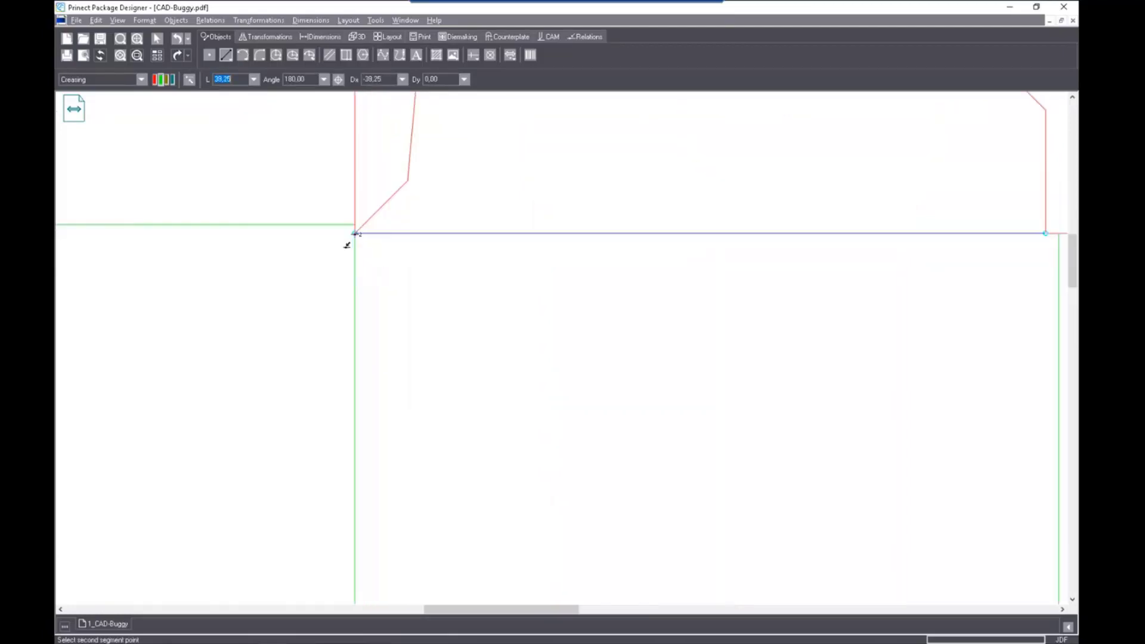
{"action": "left_click", "coordinate": [355, 233]}
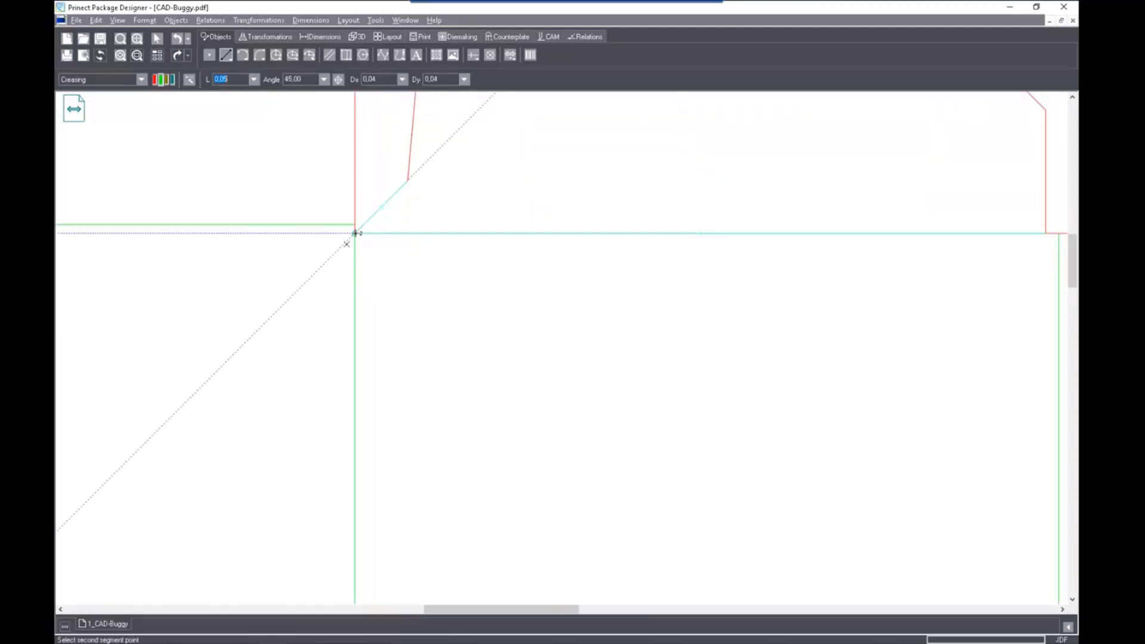
{"action": "scroll", "coordinate": [416, 315], "scroll_direction": "down", "scroll_amount": 6}
{"action": "left_click", "coordinate": [420, 317]}
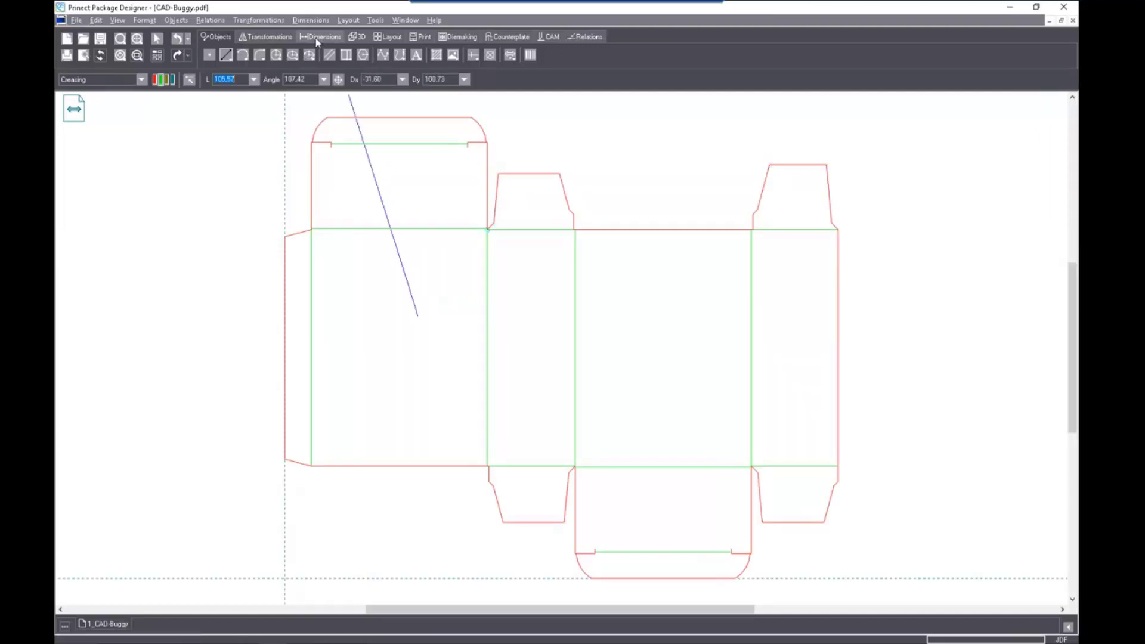
{"action": "right_click", "coordinate": [410, 353]}
{"action": "right_click", "coordinate": [411, 353]}
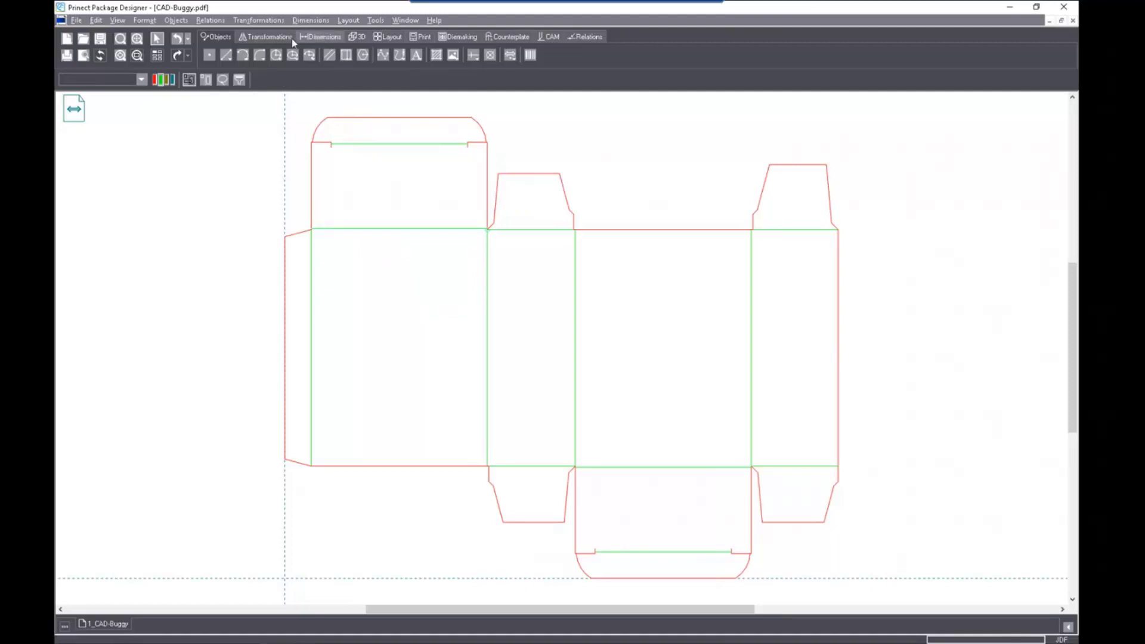
Dimension the widths of the main panel beside the glue flap and the side panel next to it
{"action": "left_click", "coordinate": [321, 37]}
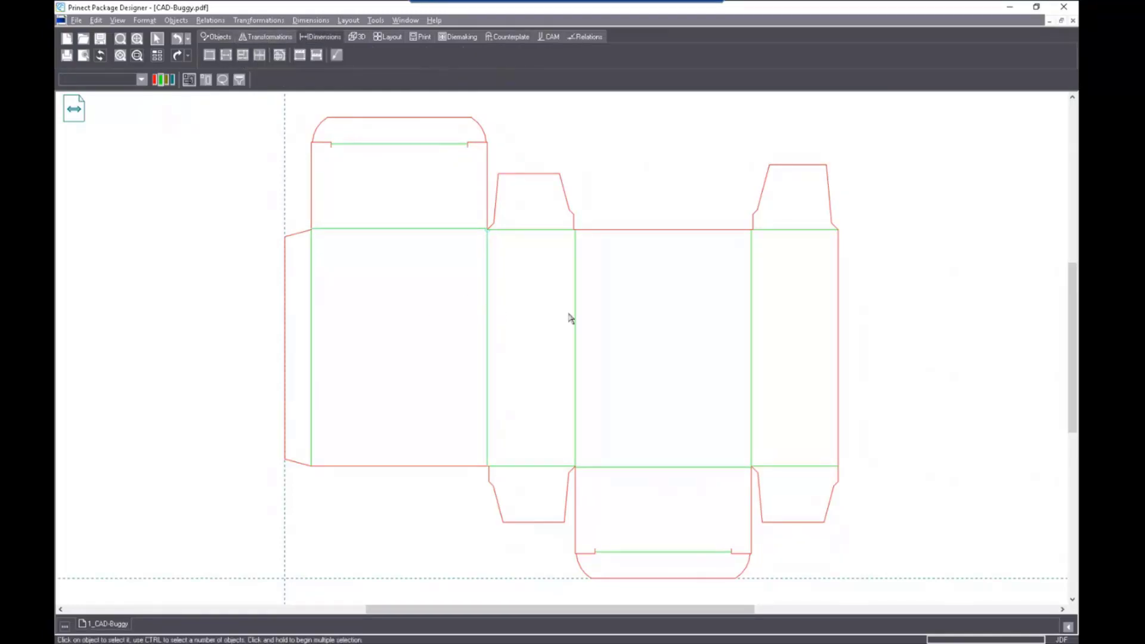
{"action": "left_click", "coordinate": [226, 54]}
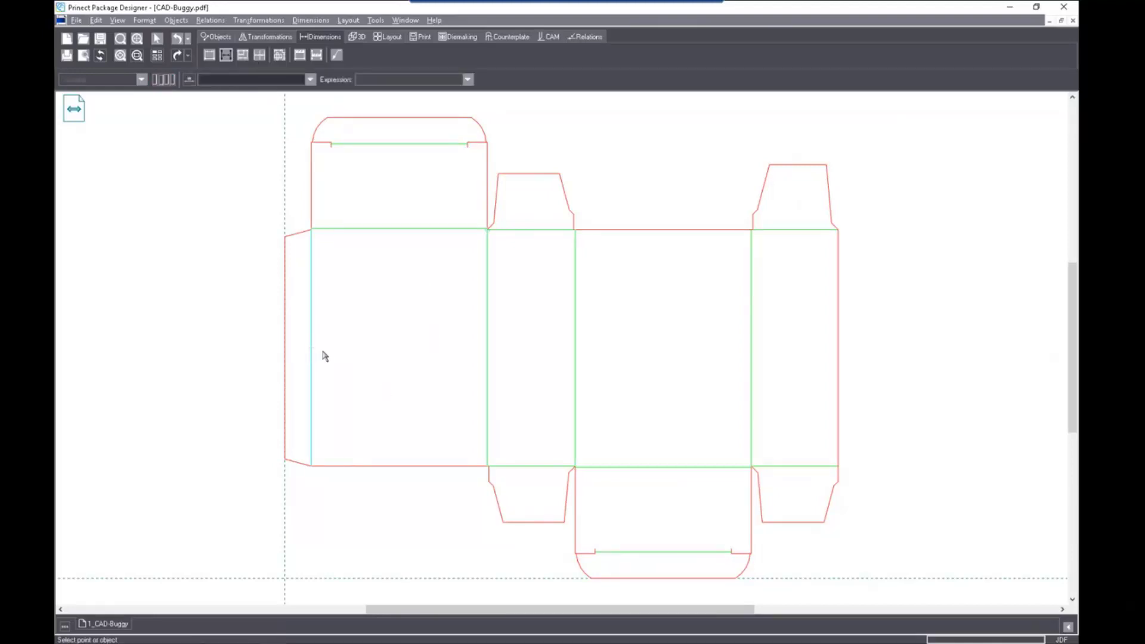
{"action": "left_click", "coordinate": [489, 355]}
{"action": "left_click", "coordinate": [490, 353]}
{"action": "left_click", "coordinate": [423, 350]}
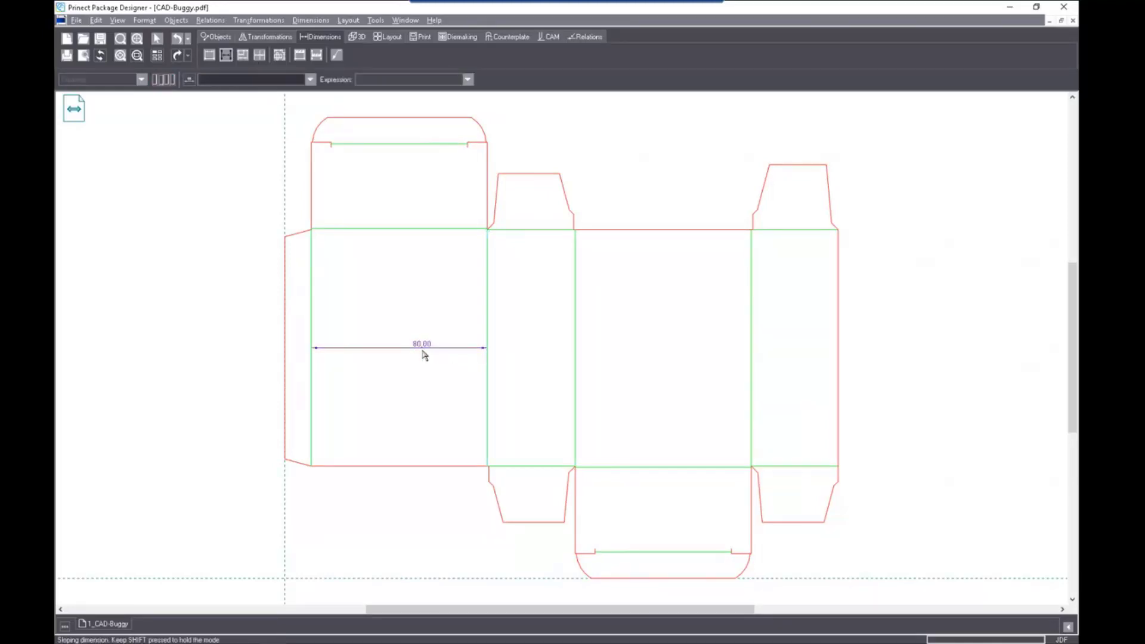
{"action": "left_click", "coordinate": [489, 371]}
{"action": "left_click", "coordinate": [575, 377]}
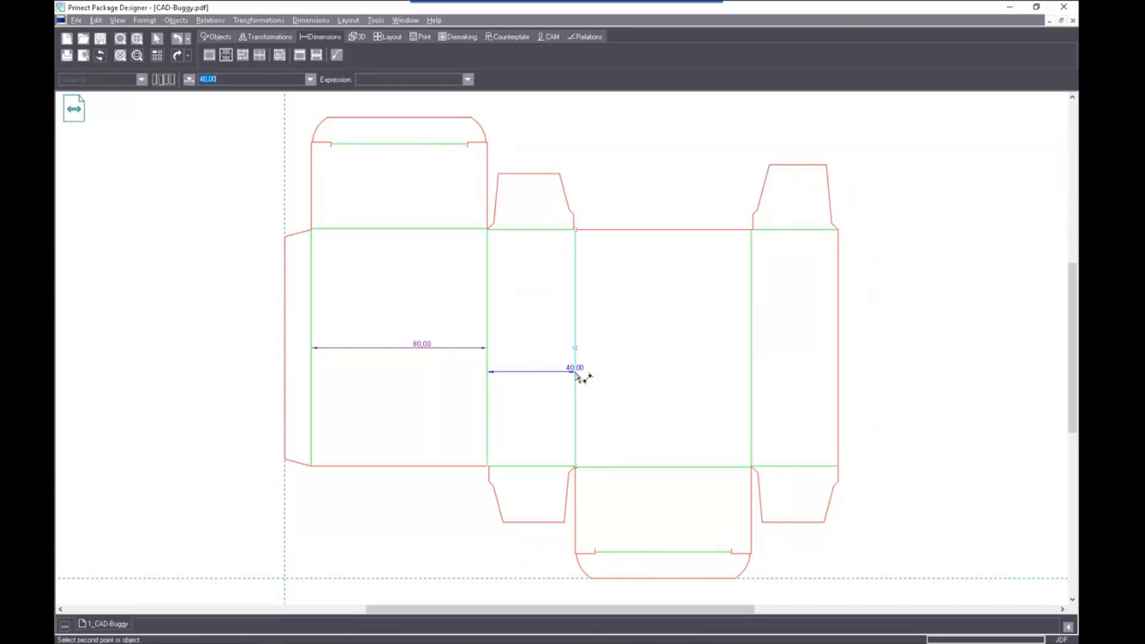
{"action": "left_click", "coordinate": [526, 356]}
Dimension the height of the second main panel and of the upper dust flap on the first side panel
{"action": "left_click", "coordinate": [629, 232]}
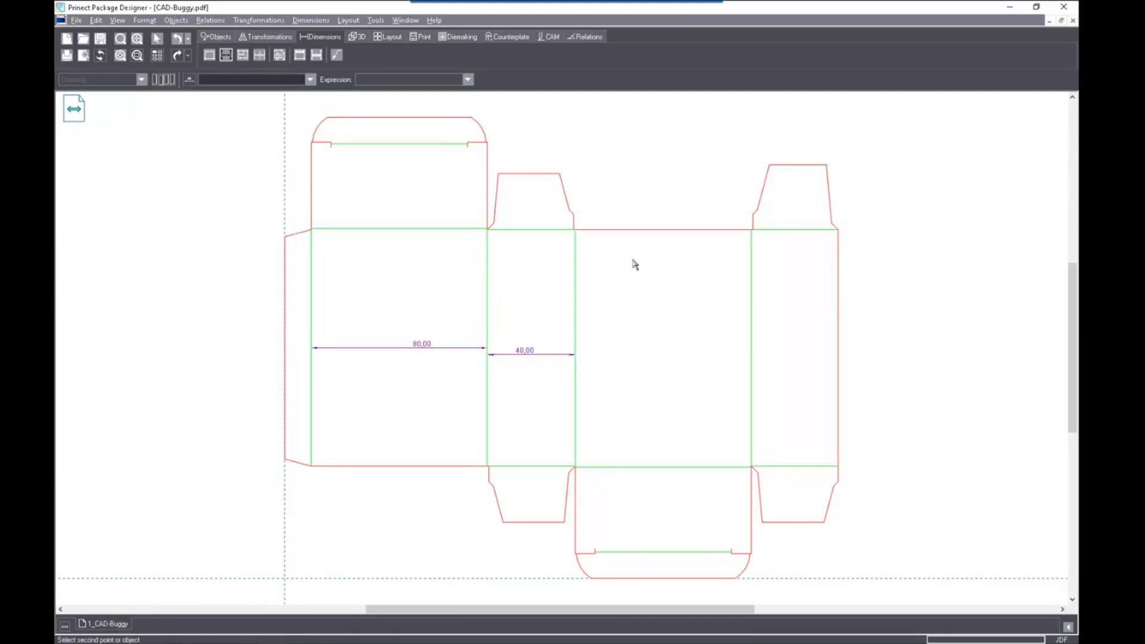
{"action": "left_click", "coordinate": [650, 379]}
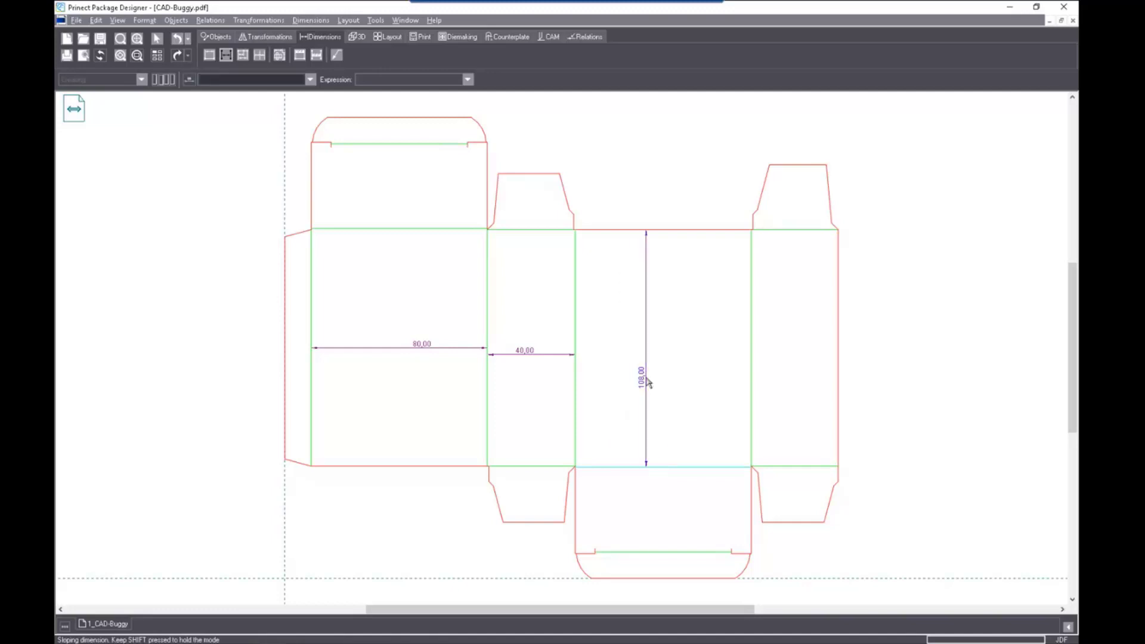
{"action": "left_click", "coordinate": [537, 231]}
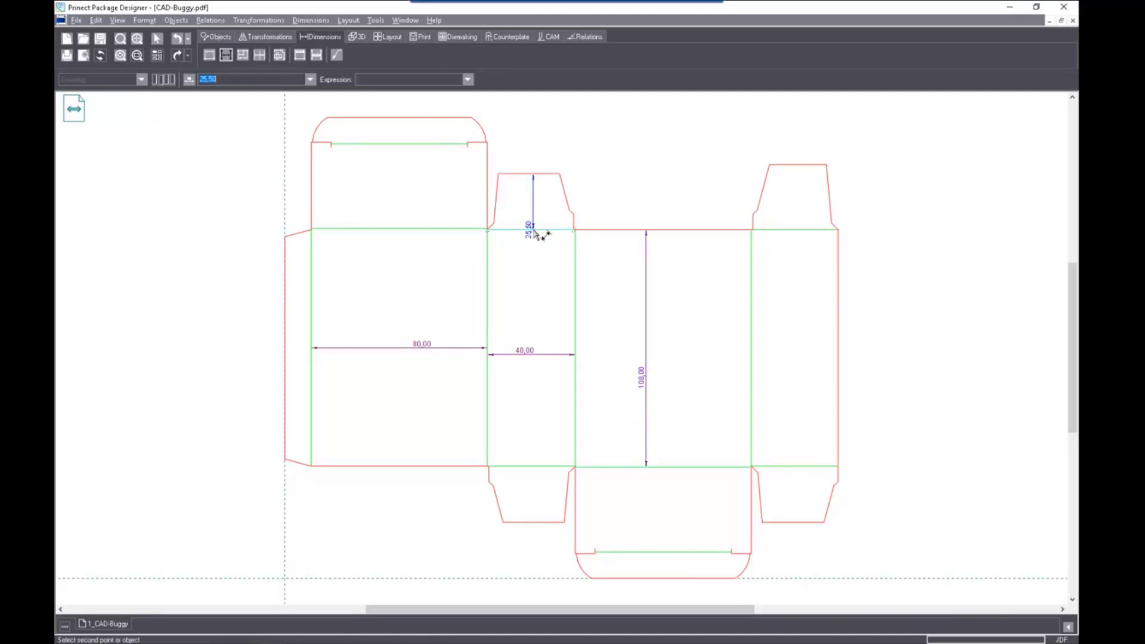
Dimension the heights of the upper dust flap on the last side panel and the lower dust flap on the first side panel
{"action": "left_click", "coordinate": [792, 167]}
{"action": "left_click", "coordinate": [795, 232]}
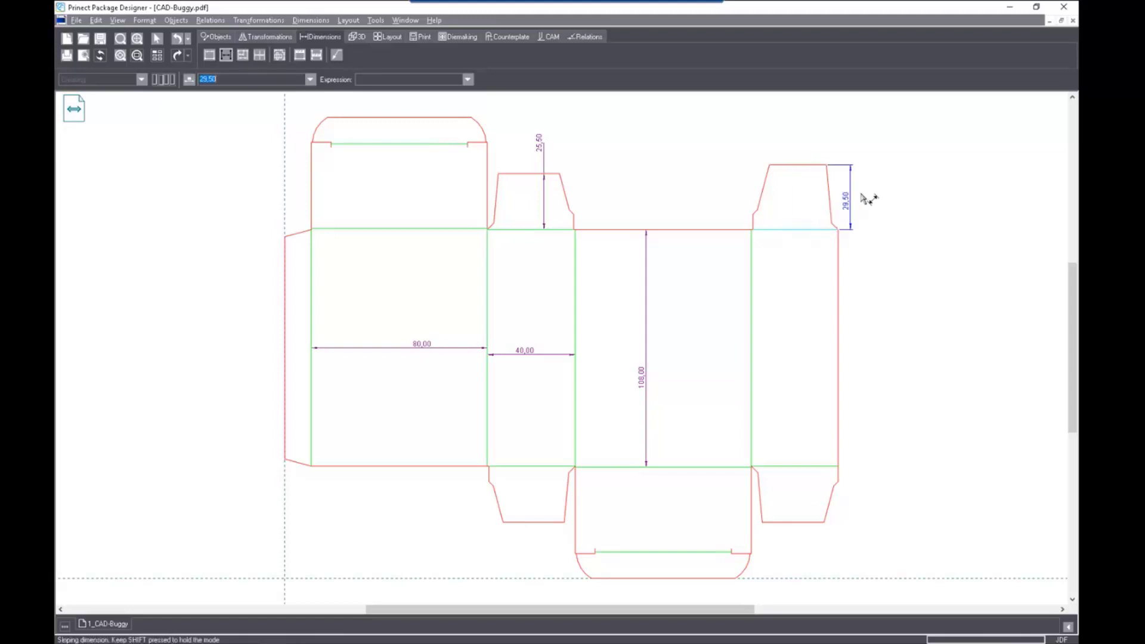
{"action": "left_click", "coordinate": [871, 179]}
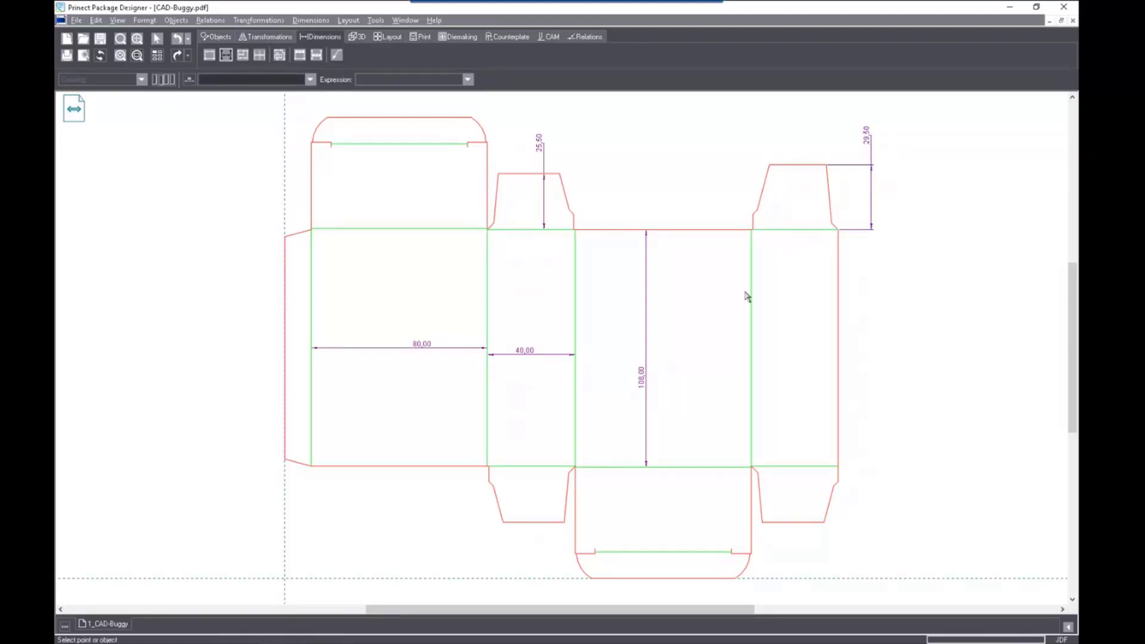
{"action": "left_click", "coordinate": [528, 467]}
{"action": "left_click", "coordinate": [528, 523]}
{"action": "left_click", "coordinate": [381, 540]}
Offset the top edge of the last side panel's upper dust flap 4 mm inward as a parallel line
{"action": "left_click", "coordinate": [216, 37]}
{"action": "left_click", "coordinate": [330, 57]}
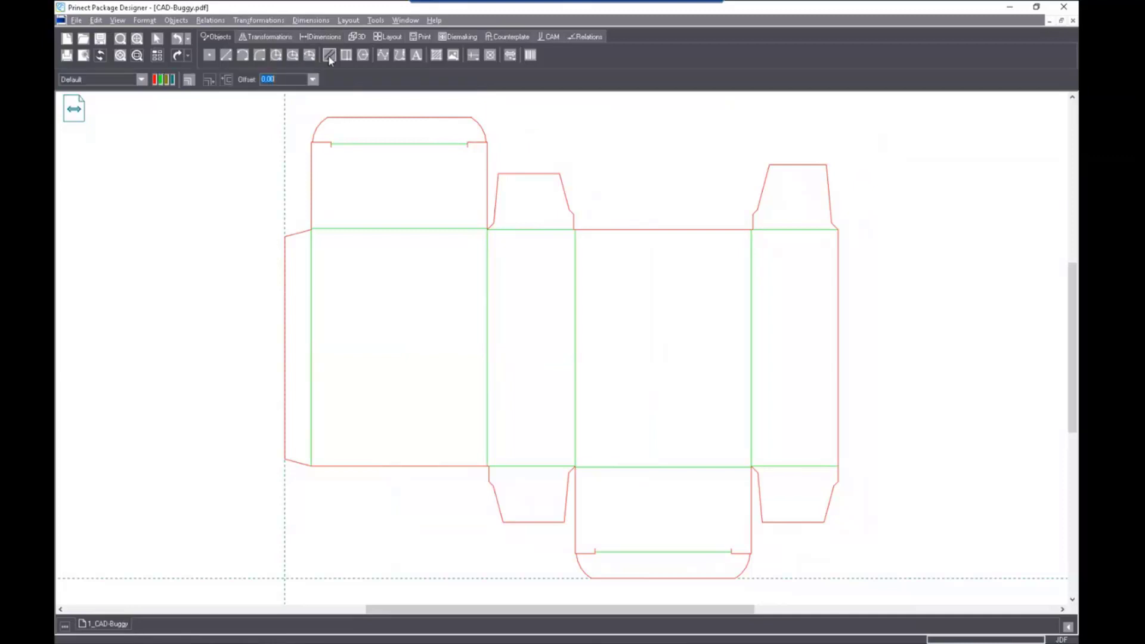
{"action": "double_click", "coordinate": [278, 78]}
{"action": "type", "text": "4"}
{"action": "left_click", "coordinate": [795, 172]}
{"action": "scroll", "coordinate": [857, 194], "scroll_direction": "up", "scroll_amount": 2}
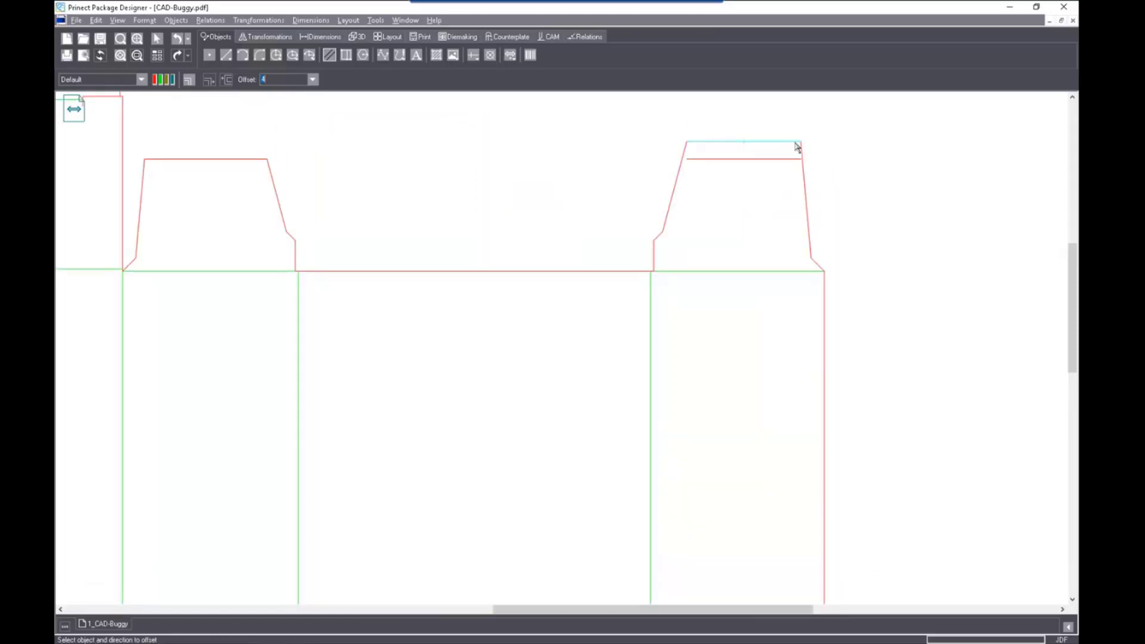
{"action": "key", "text": "Escape"}
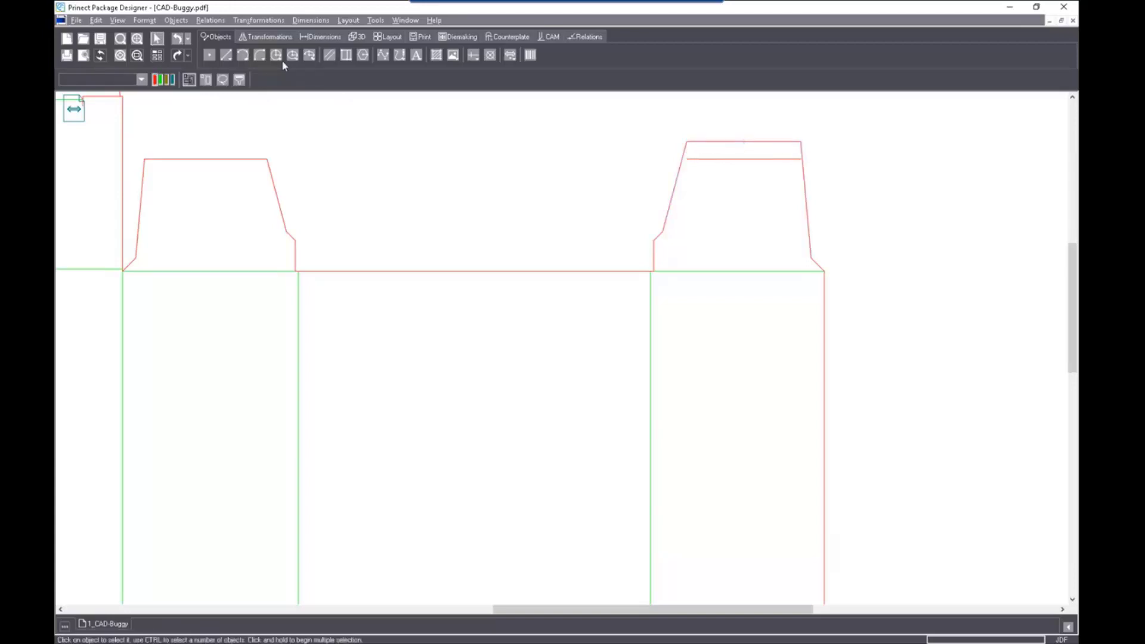
Extend the offset line to the flap's slanted side and trim away the old top edge and both side stubs above it
{"action": "left_click", "coordinate": [271, 37]}
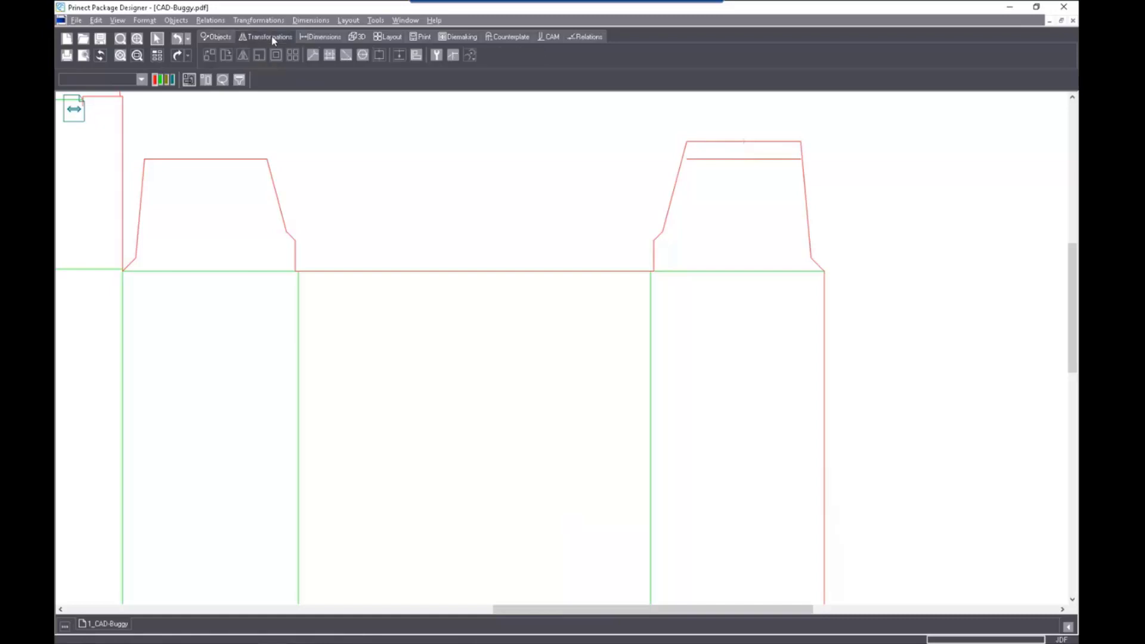
{"action": "left_click", "coordinate": [313, 55]}
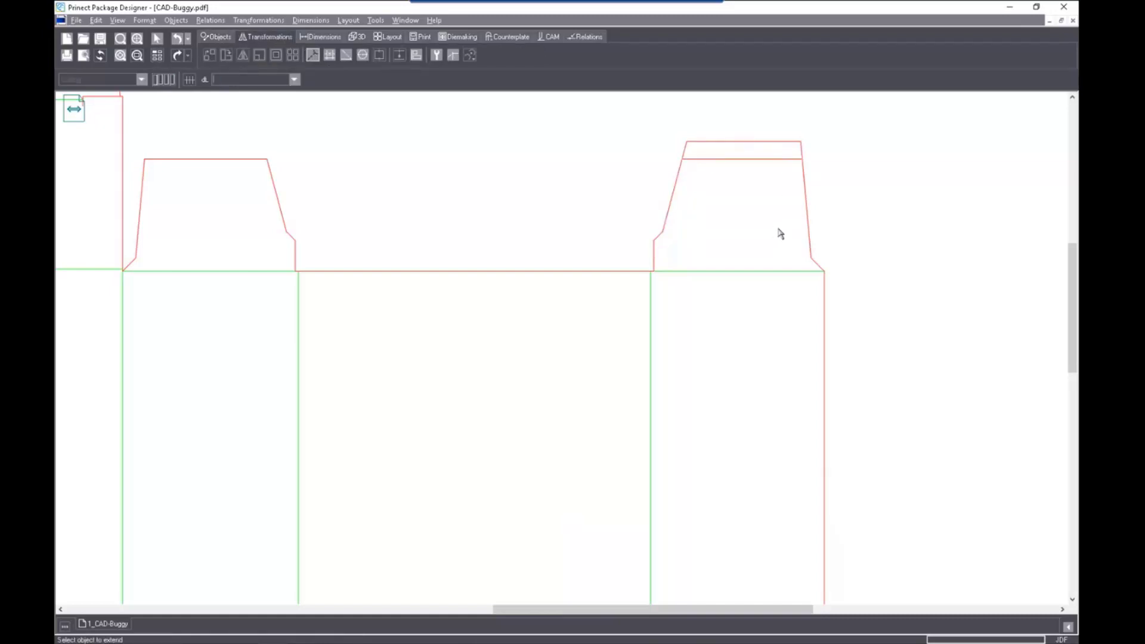
{"action": "left_click", "coordinate": [329, 55]}
{"action": "left_click", "coordinate": [703, 142]}
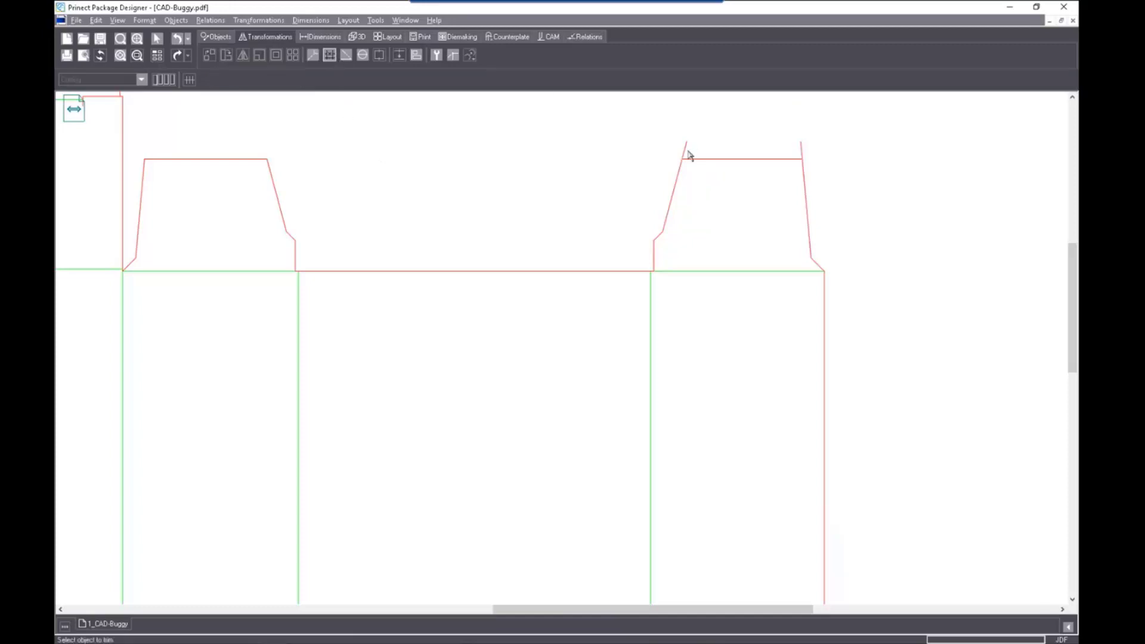
{"action": "left_click", "coordinate": [685, 150]}
{"action": "left_click", "coordinate": [802, 149]}
{"action": "scroll", "coordinate": [823, 173], "scroll_direction": "down", "scroll_amount": 2}
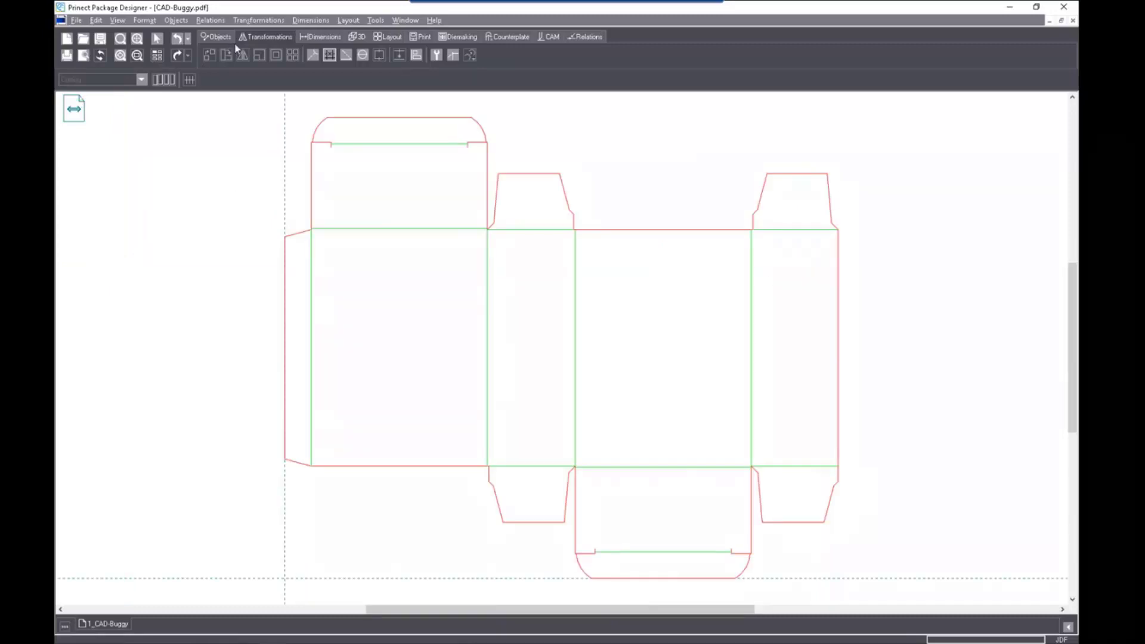
Dimension the height of the shortened upper dust flap on the last side panel
{"action": "left_click", "coordinate": [313, 37]}
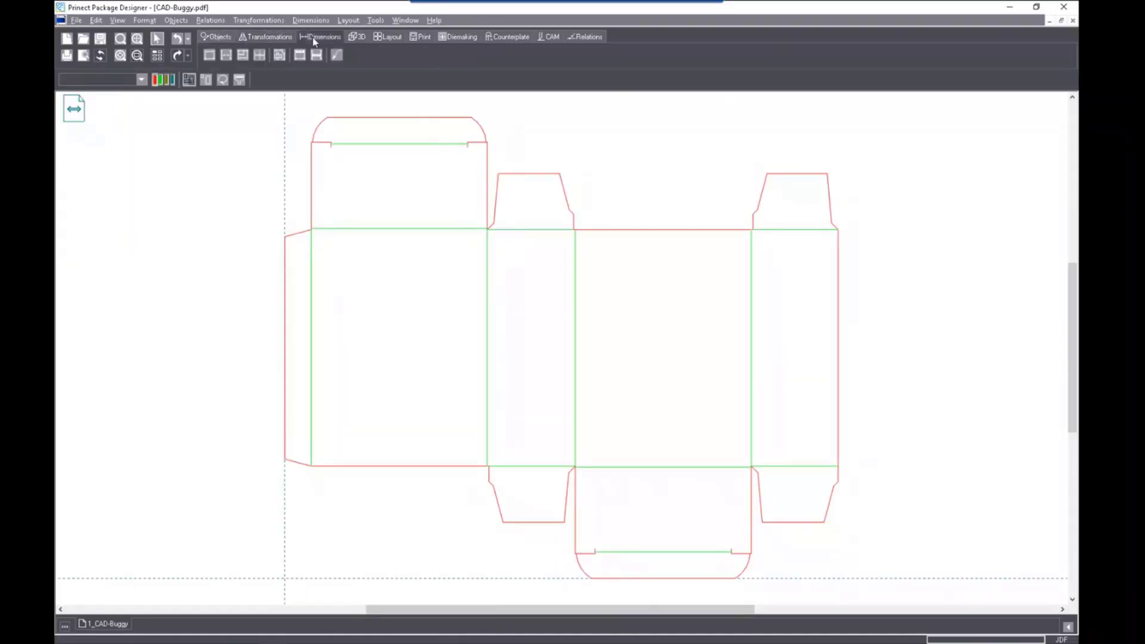
{"action": "left_click", "coordinate": [226, 55]}
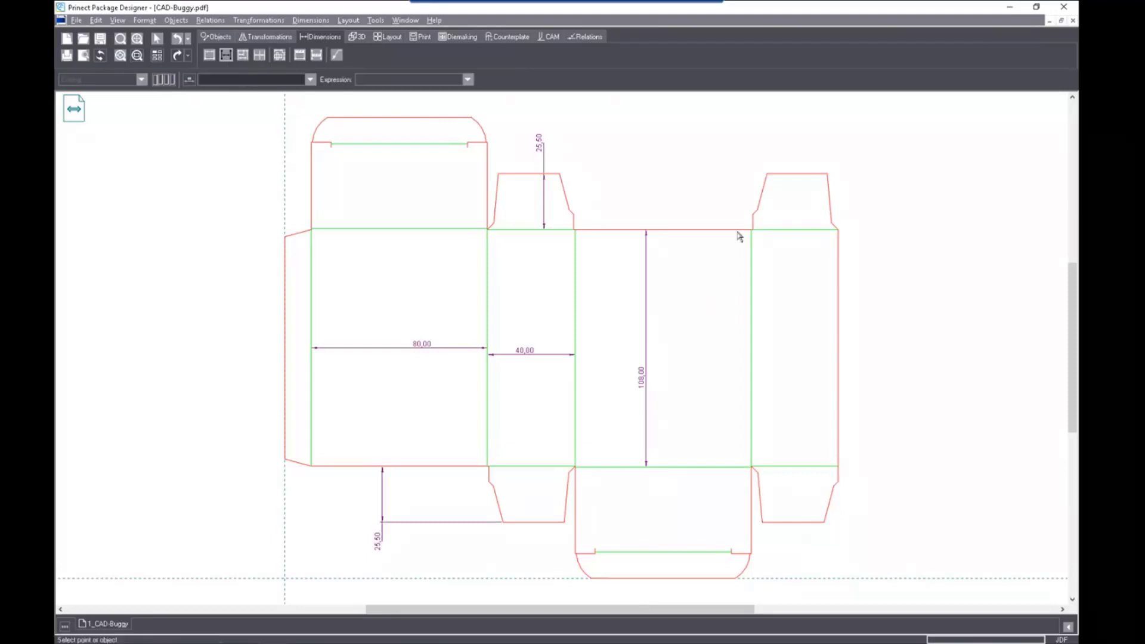
{"action": "left_click", "coordinate": [802, 174]}
{"action": "left_click", "coordinate": [837, 206]}
{"action": "left_click", "coordinate": [907, 190]}
Convert the flat box to a 3D model, play its folding sequence, inspect the folded box and return to the flat drawing
{"action": "left_click", "coordinate": [356, 38]}
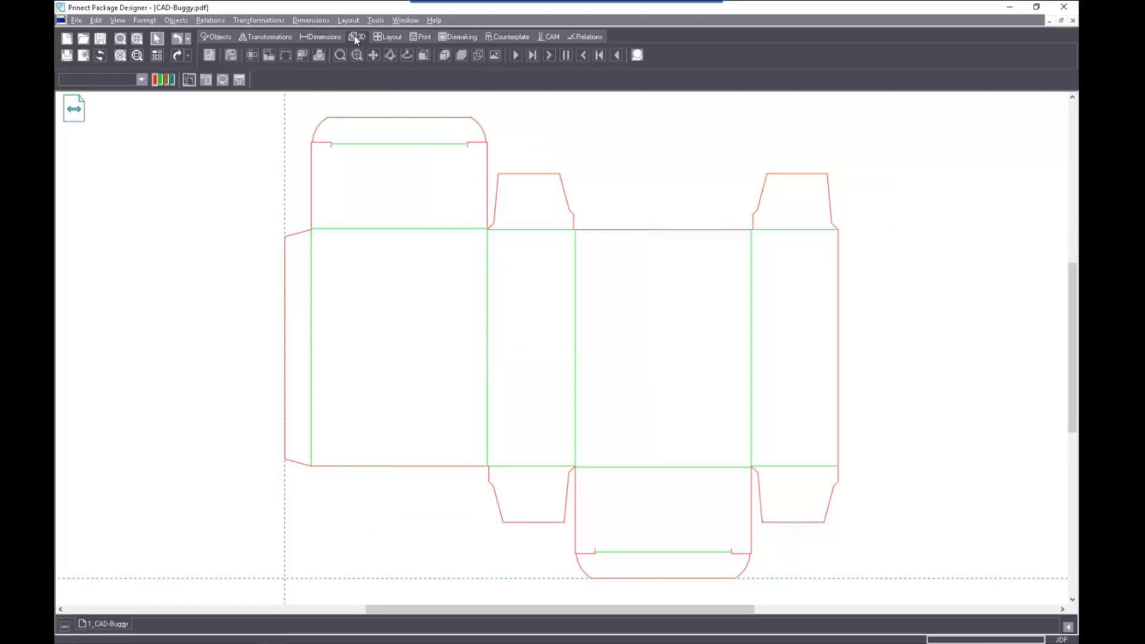
{"action": "left_click", "coordinate": [209, 56]}
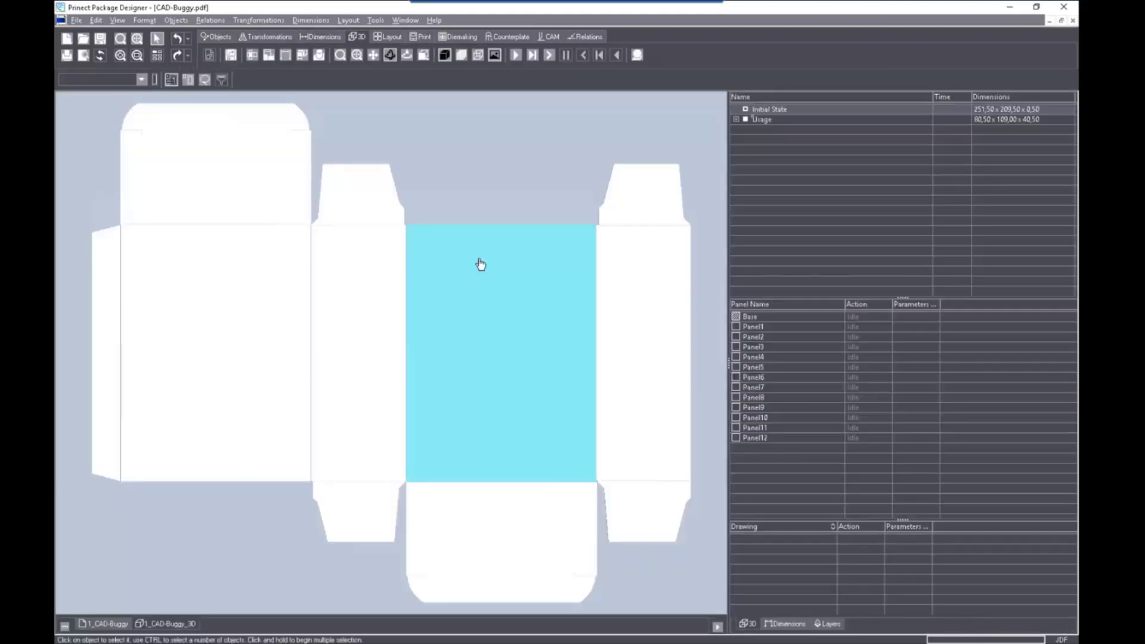
{"action": "left_click_drag", "start_coordinate": [468, 415], "coordinate": [691, 109]}
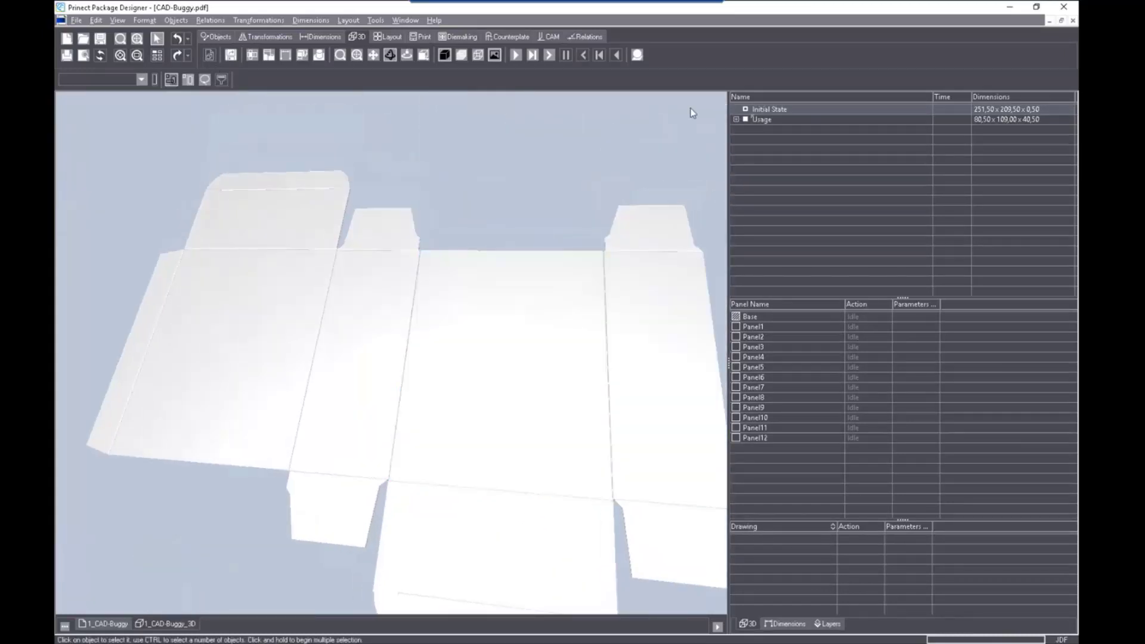
{"action": "left_click", "coordinate": [518, 55]}
{"action": "left_click_drag", "start_coordinate": [387, 453], "coordinate": [217, 445]}
{"action": "left_click_drag", "start_coordinate": [532, 410], "coordinate": [489, 420]}
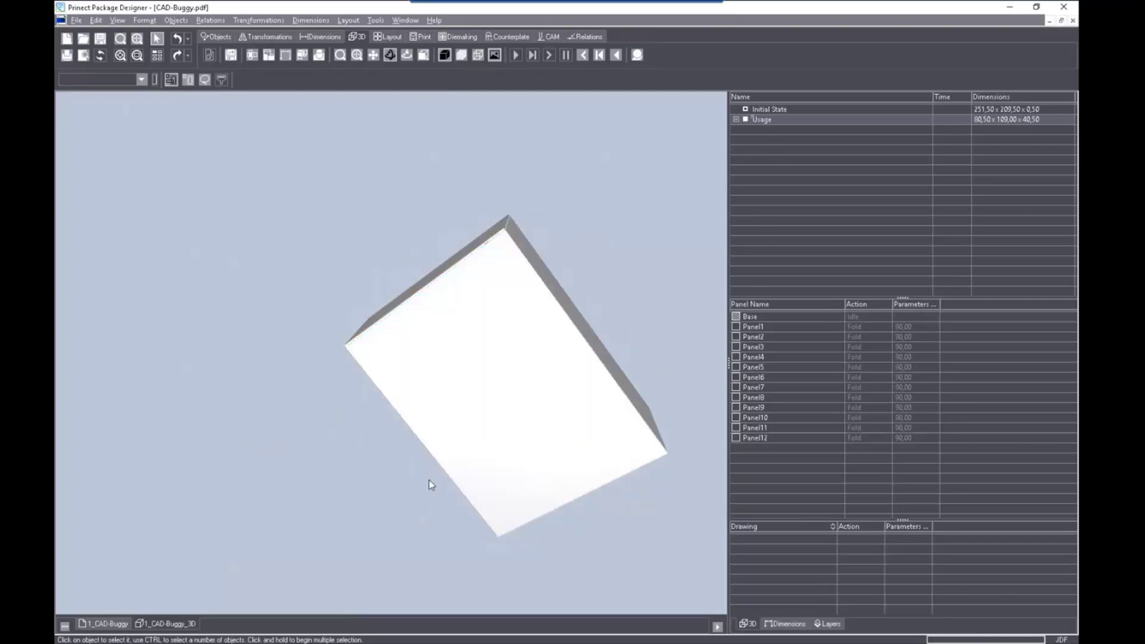
{"action": "left_click", "coordinate": [107, 624]}
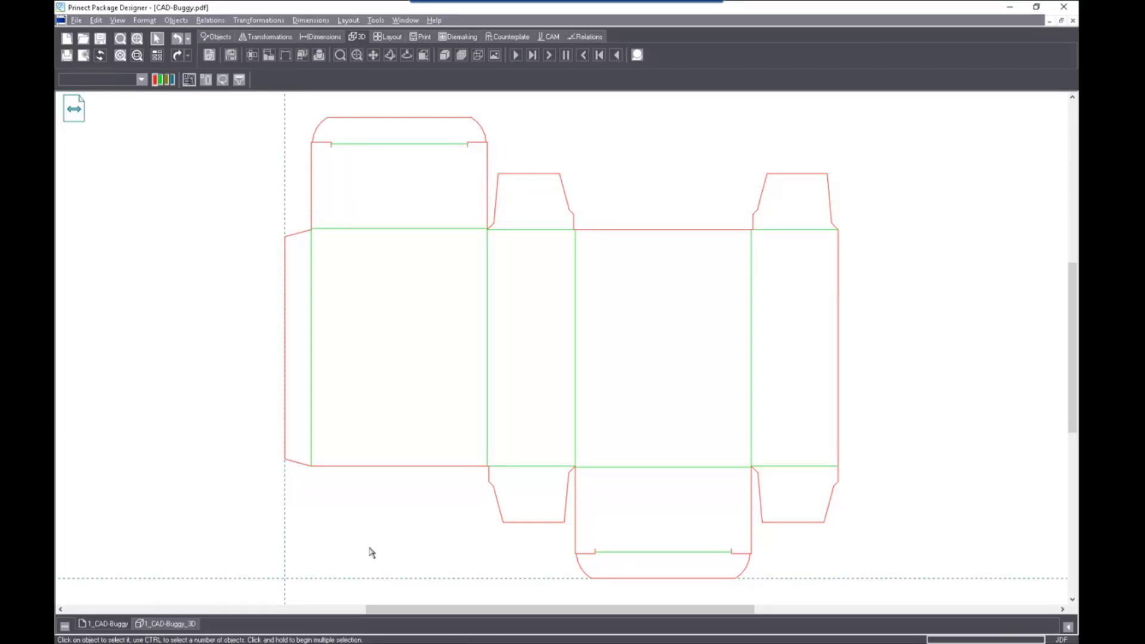
Switch to the Diemaking and Stripping.evd project and examine its 3D box, sheet layout, bridges, contours and stripping tool drawings
{"action": "left_click", "coordinate": [1050, 22]}
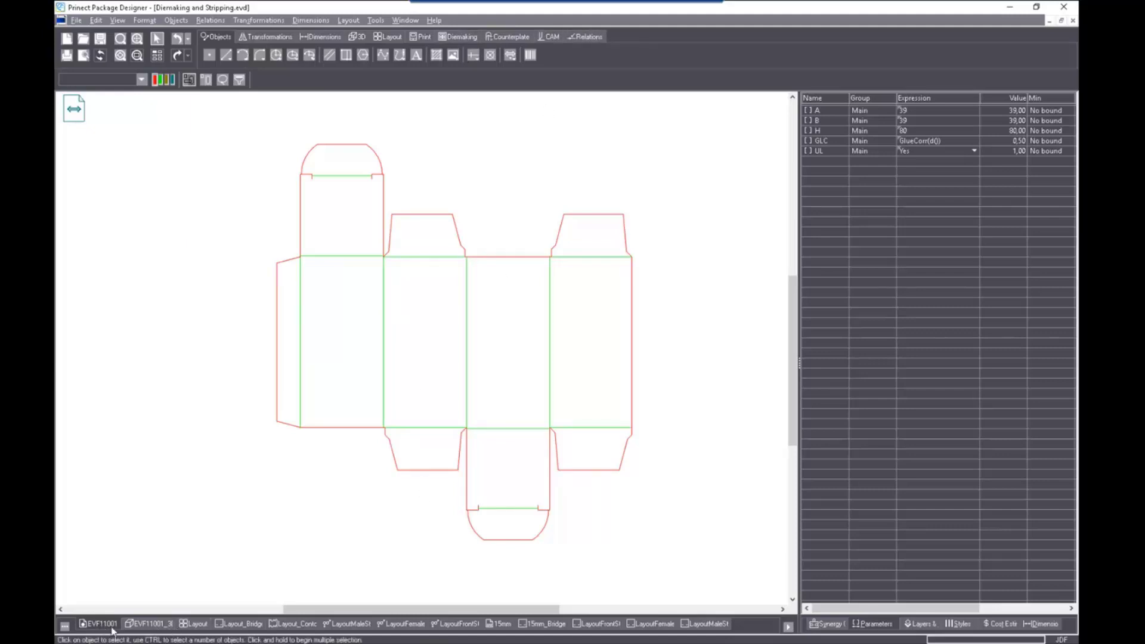
{"action": "left_click", "coordinate": [135, 625]}
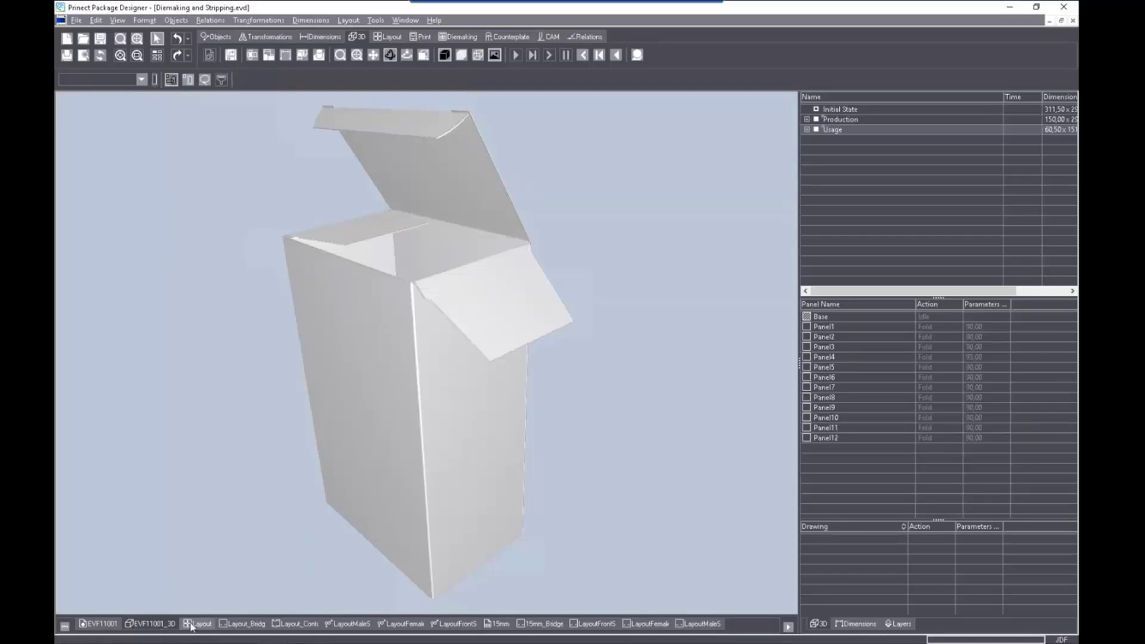
{"action": "left_click", "coordinate": [193, 625]}
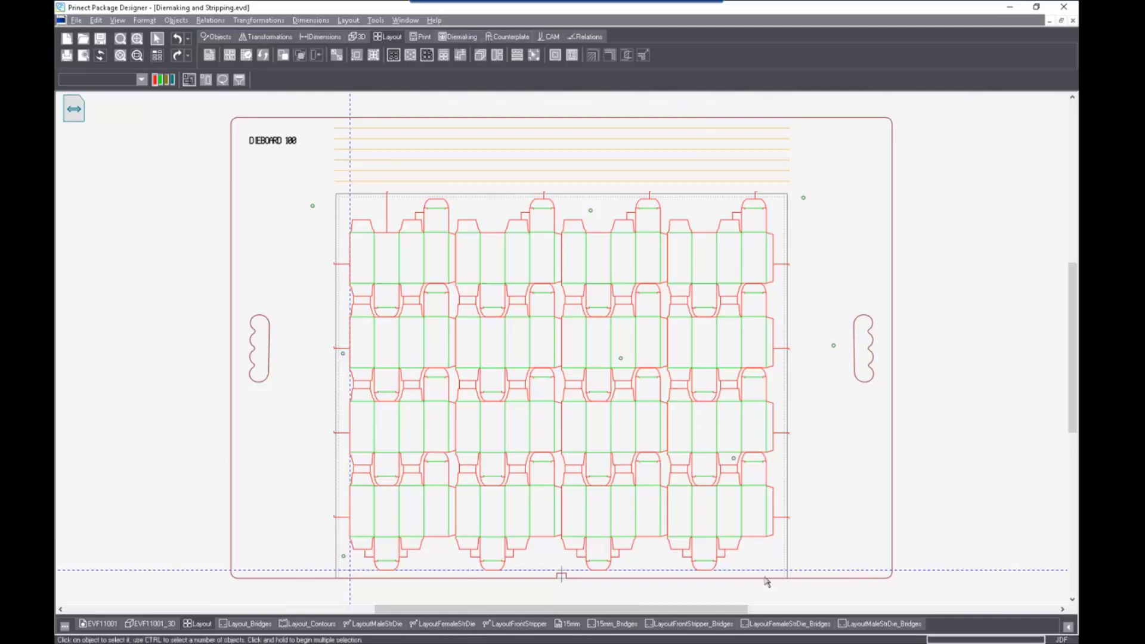
{"action": "left_click", "coordinate": [244, 626]}
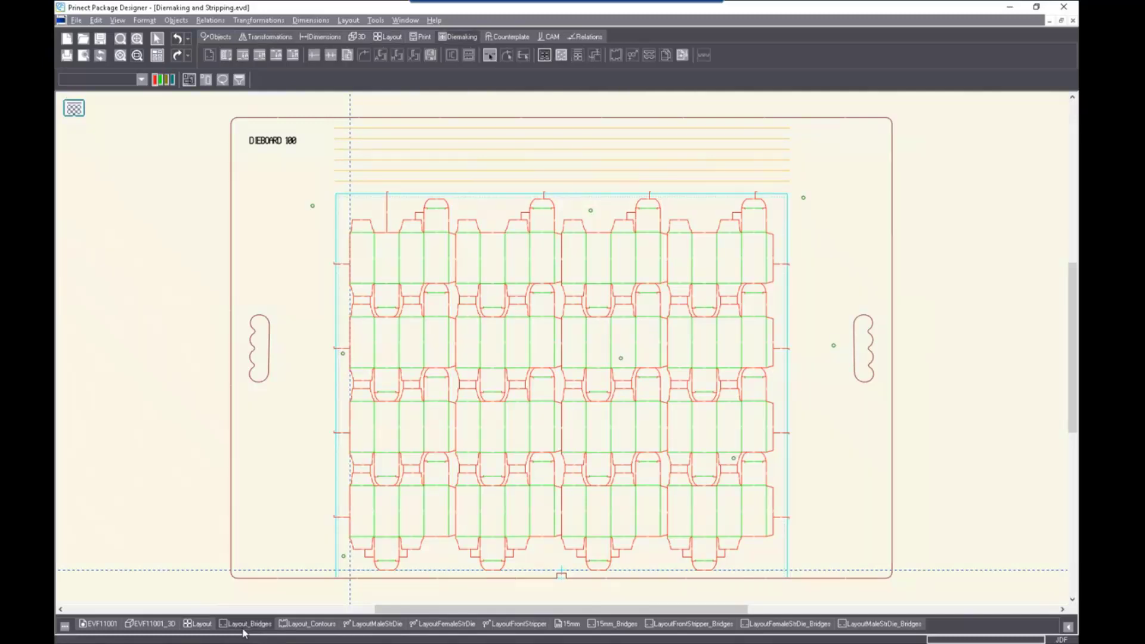
{"action": "left_click", "coordinate": [327, 625]}
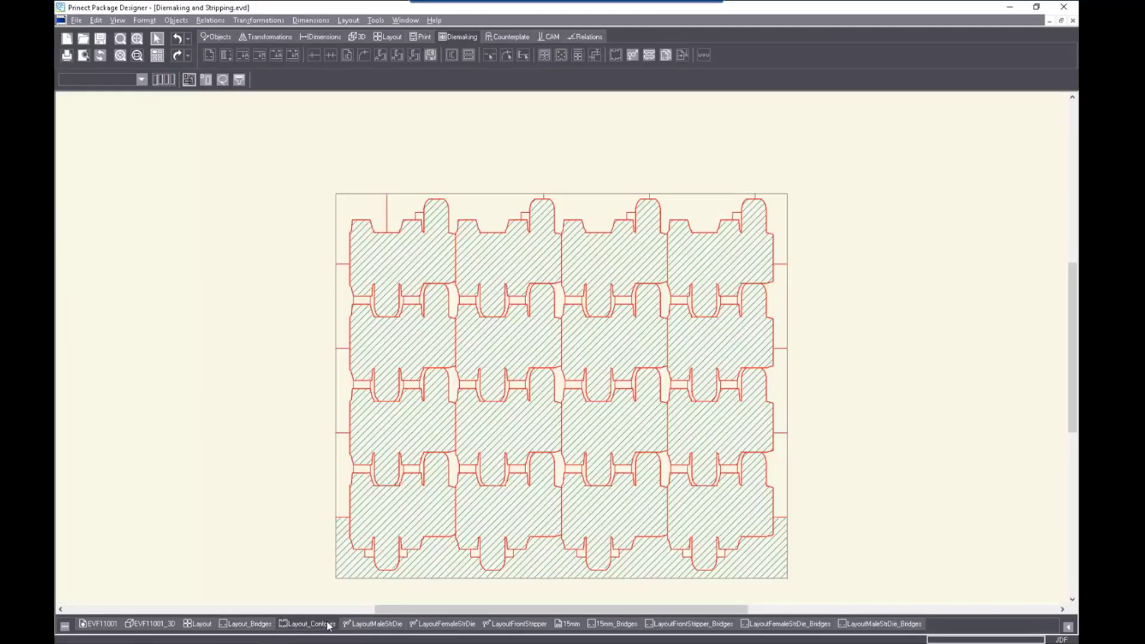
{"action": "left_click", "coordinate": [366, 624]}
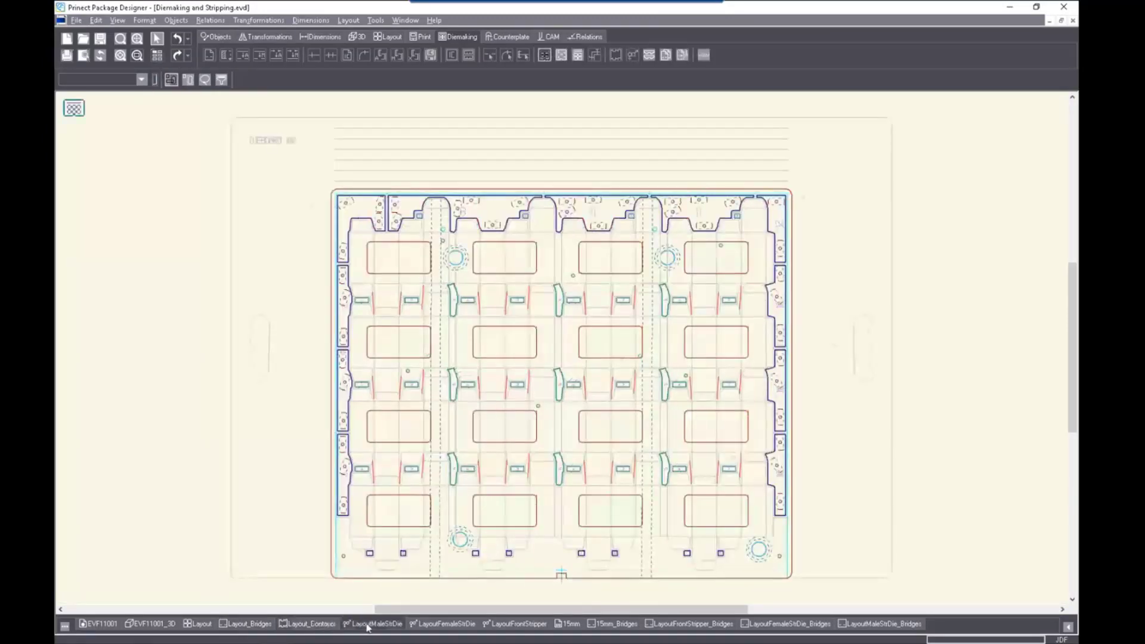
{"action": "left_click", "coordinate": [425, 625]}
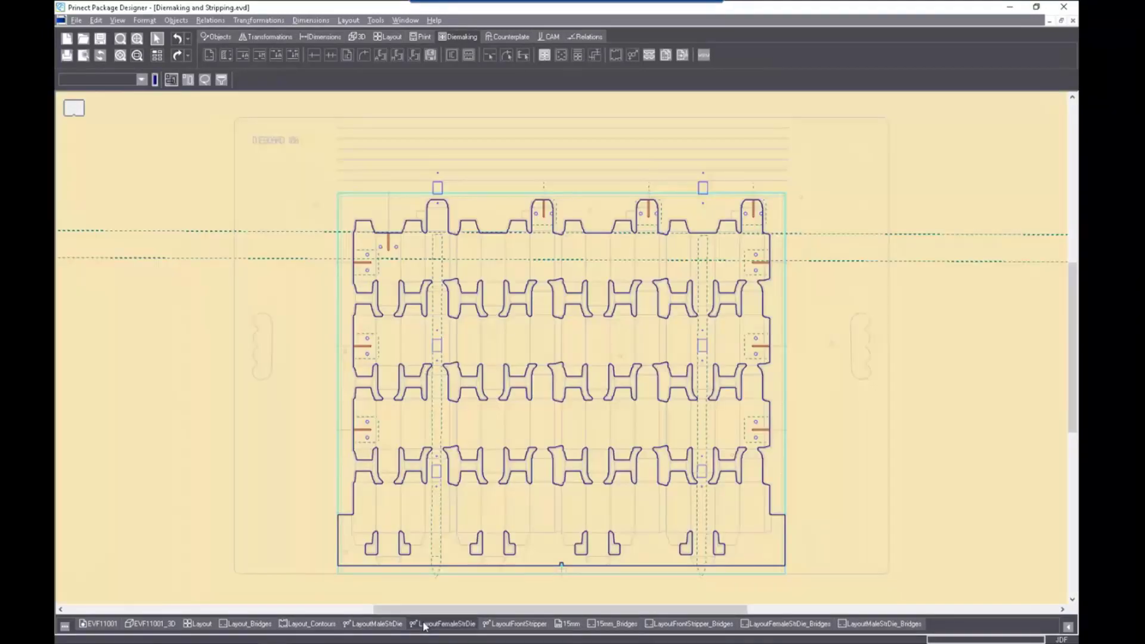
{"action": "left_click", "coordinate": [494, 627]}
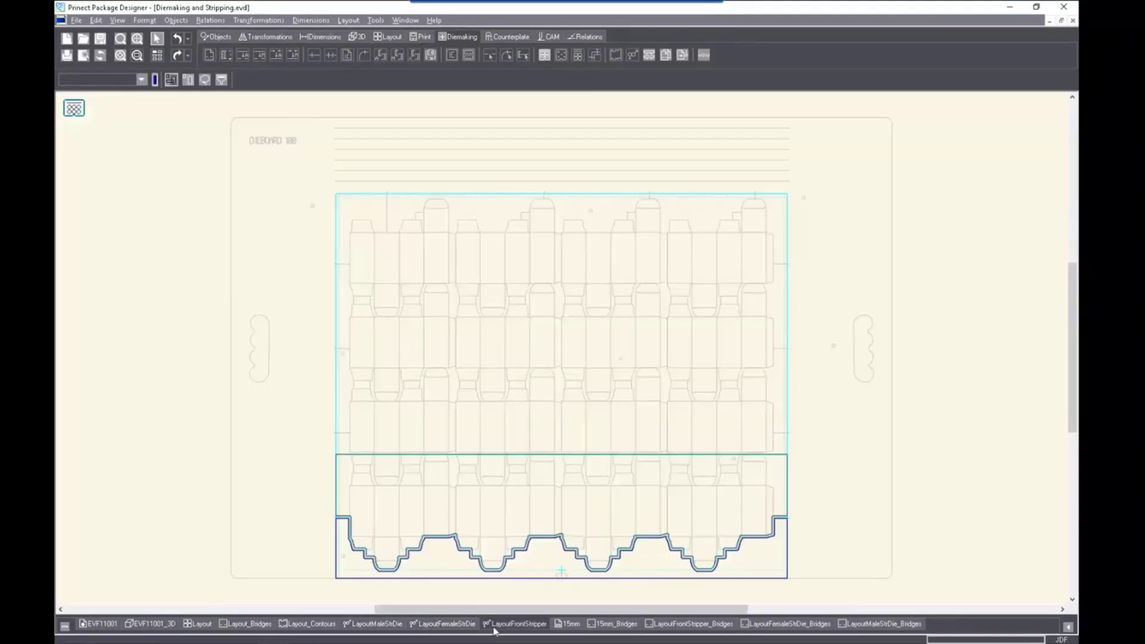
{"action": "left_click", "coordinate": [564, 626]}
{"action": "left_click", "coordinate": [665, 625]}
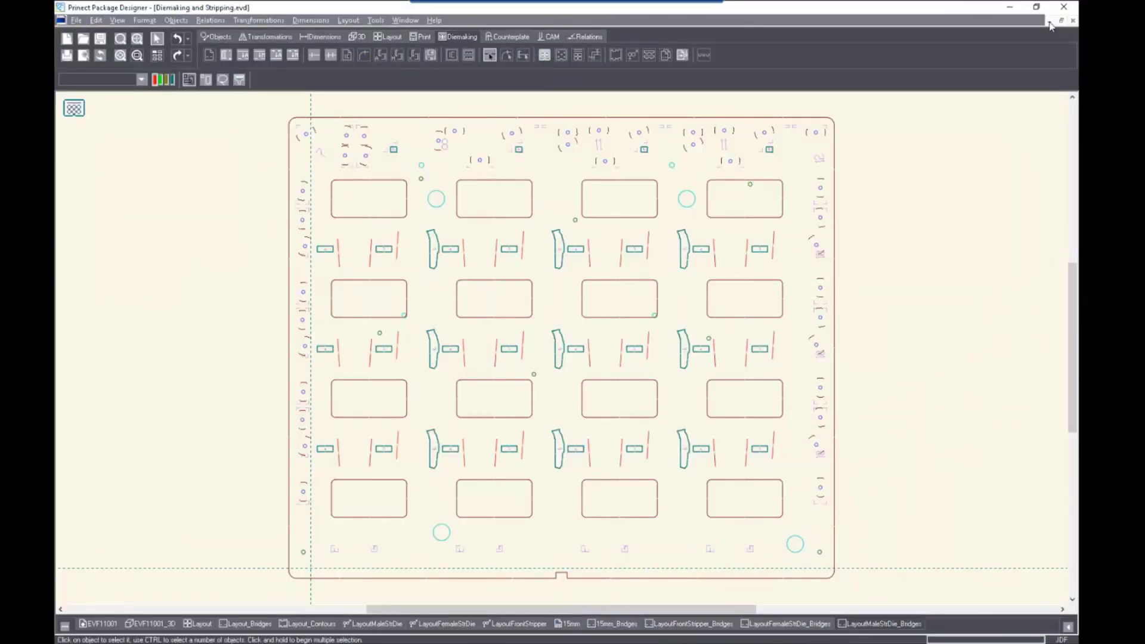
{"action": "left_click", "coordinate": [1051, 22]}
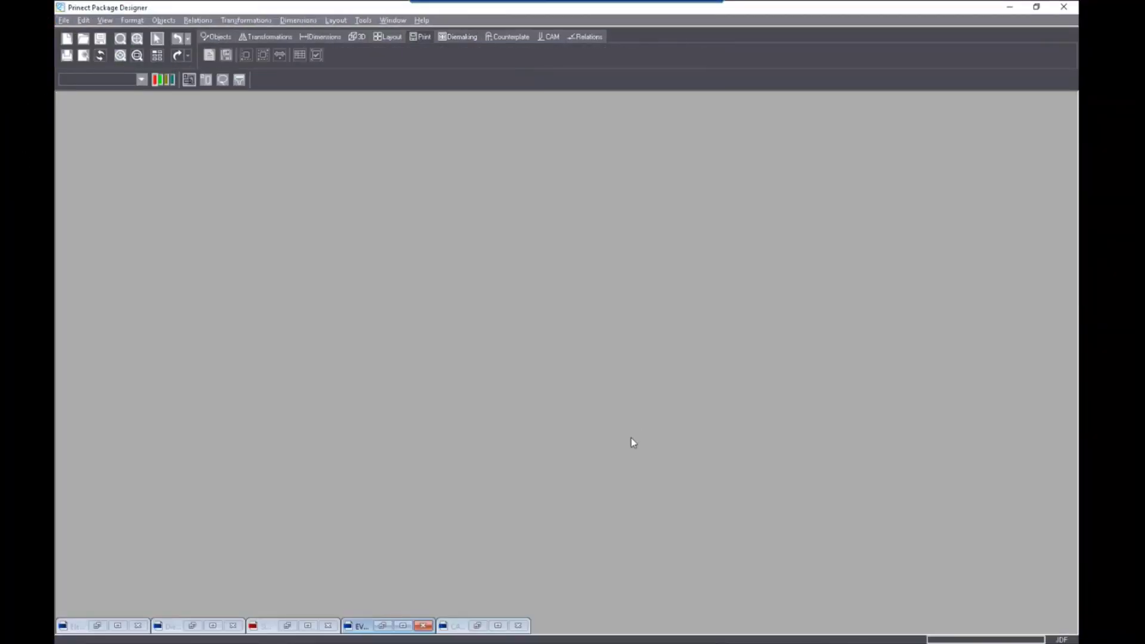
{"action": "left_click", "coordinate": [62, 21]}
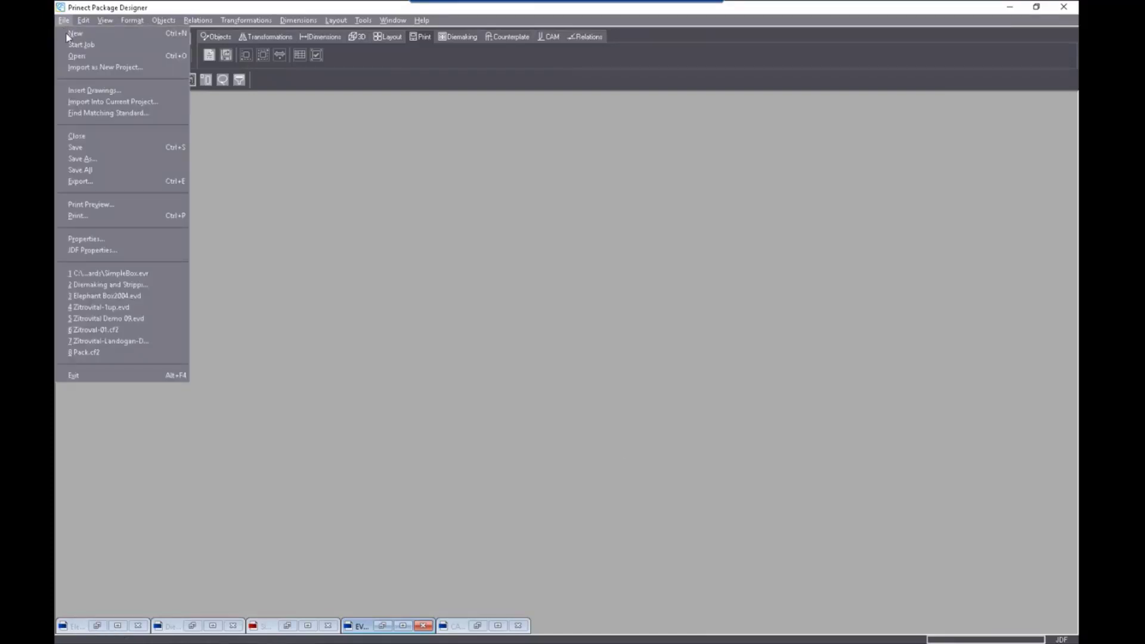
{"action": "left_click", "coordinate": [71, 34]}
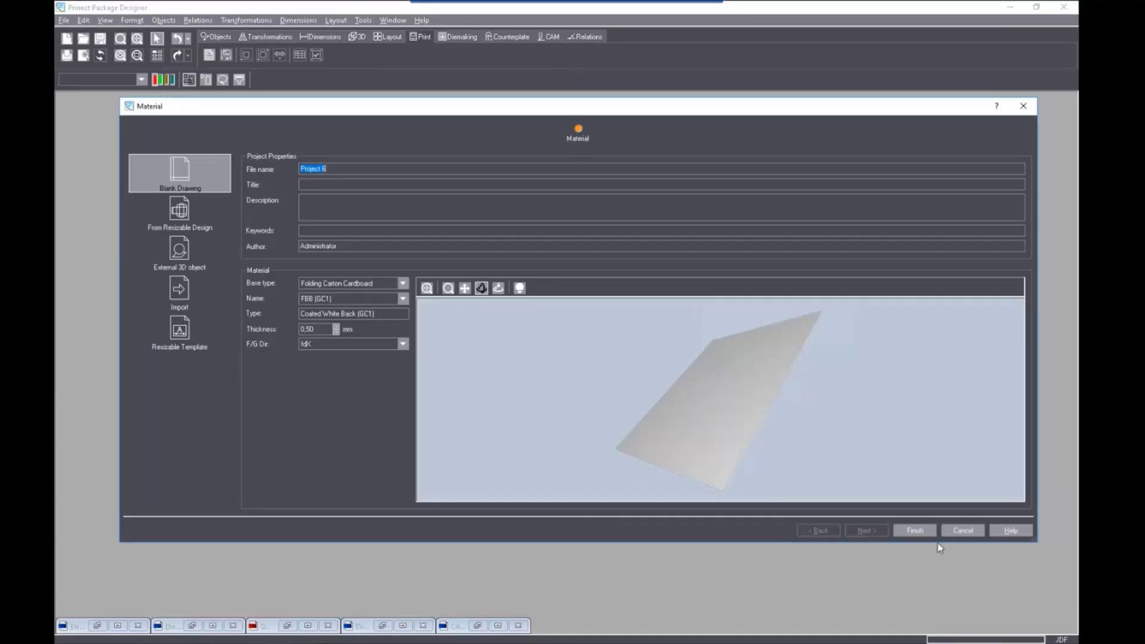
{"action": "left_click", "coordinate": [962, 531]}
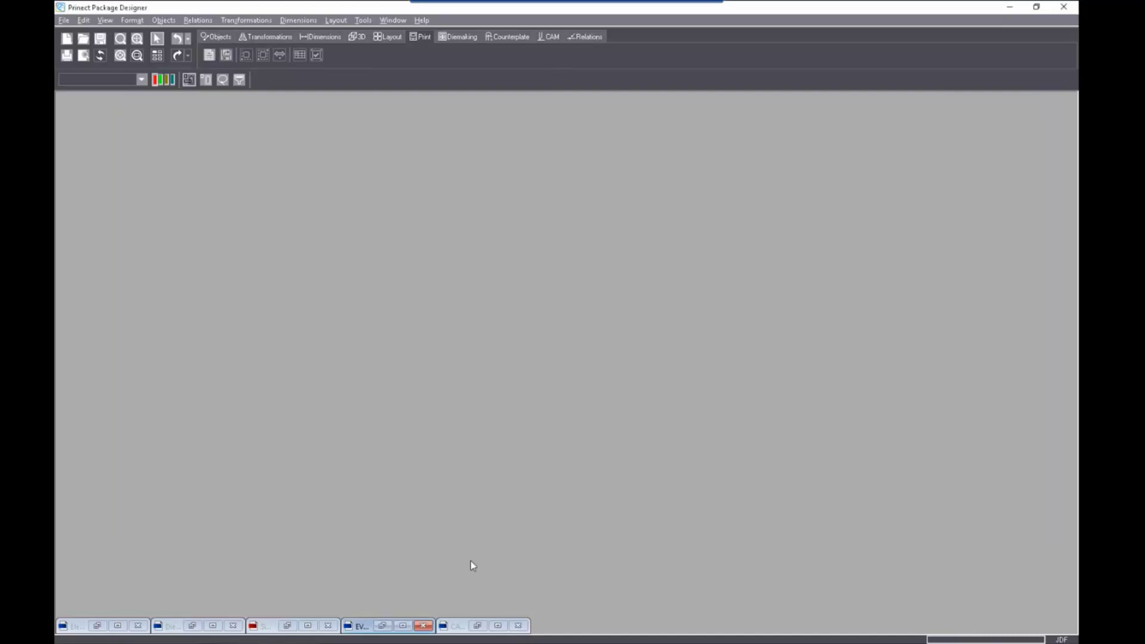
Reopen the SimpleBox.evr design, examine its parameters and Save As file type without saving, and minimise it again
{"action": "left_click", "coordinate": [287, 626]}
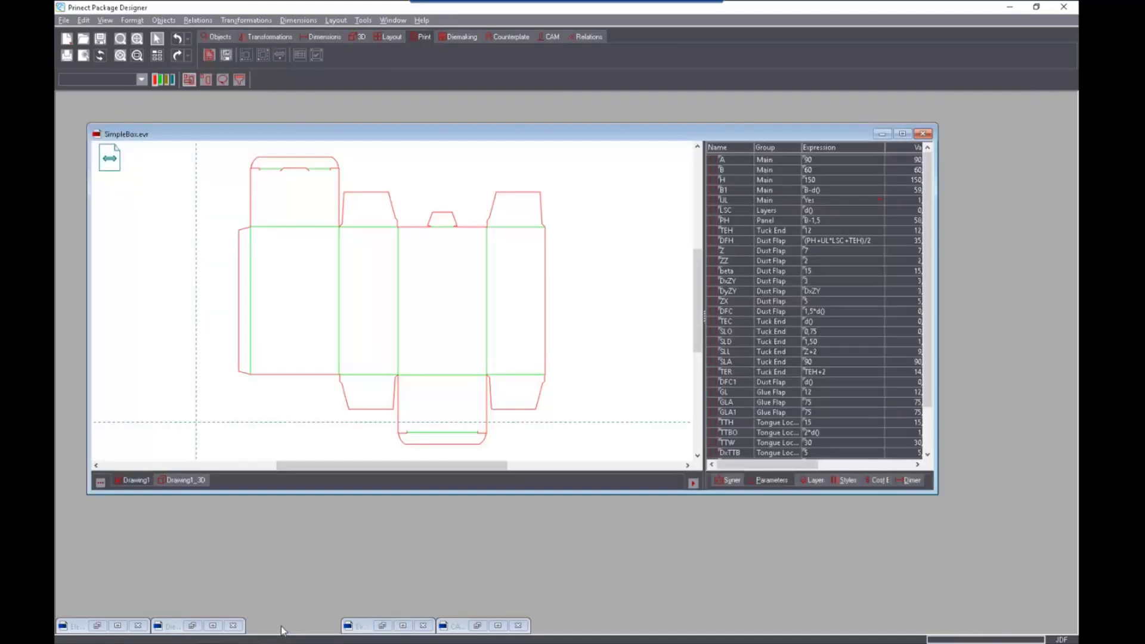
{"action": "double_click", "coordinate": [216, 135]}
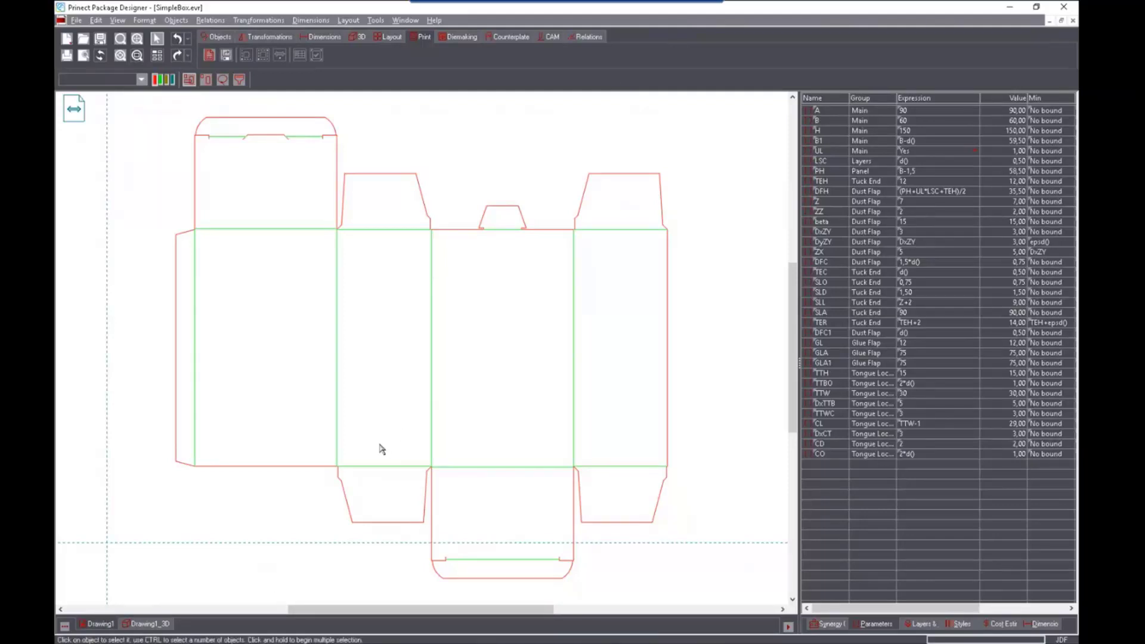
{"action": "left_click", "coordinate": [76, 21]}
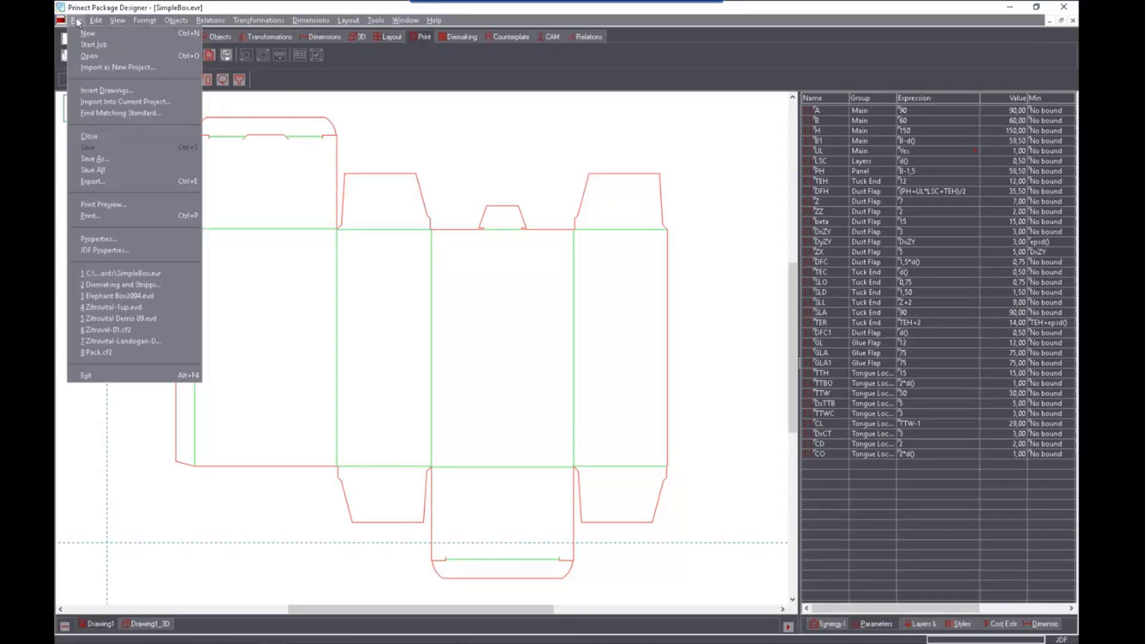
{"action": "left_click", "coordinate": [91, 160]}
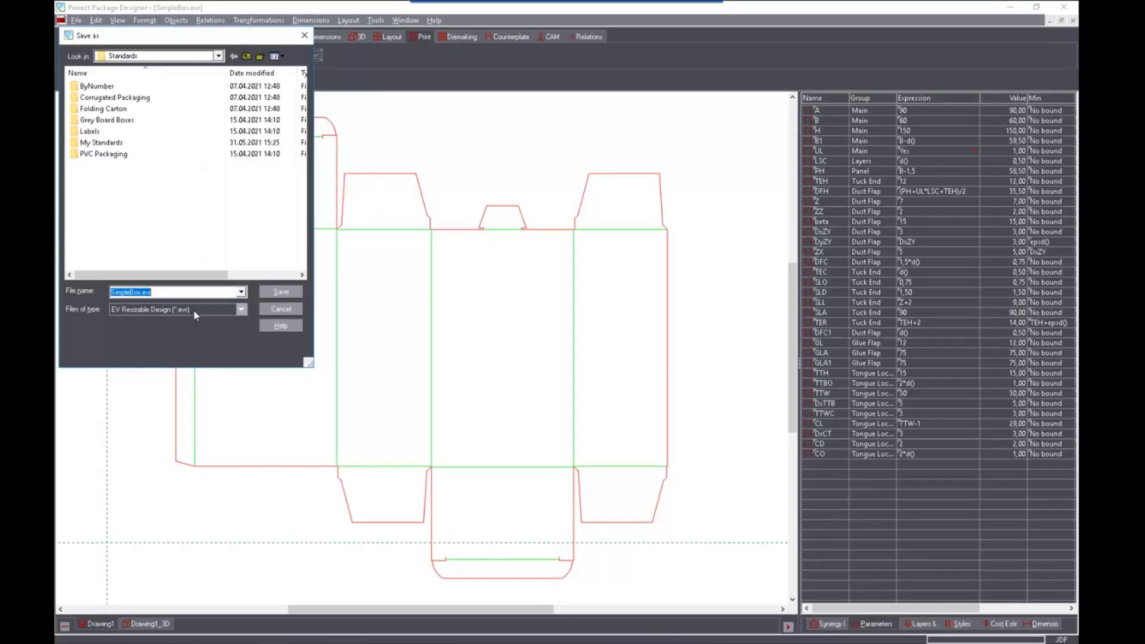
{"action": "left_click", "coordinate": [269, 311]}
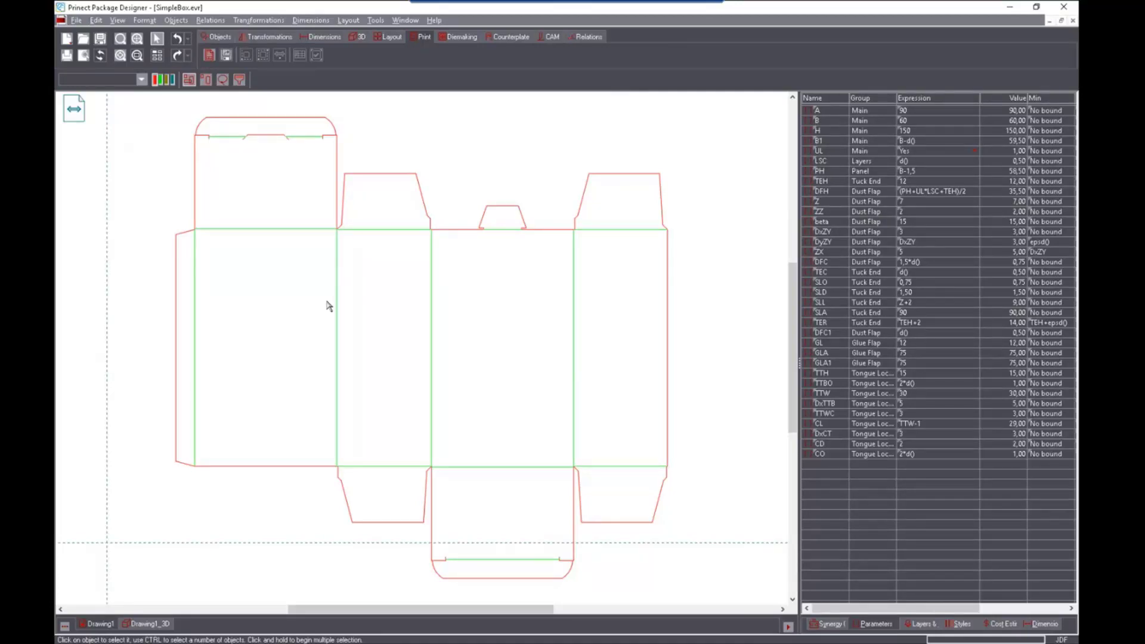
{"action": "left_click", "coordinate": [1049, 21]}
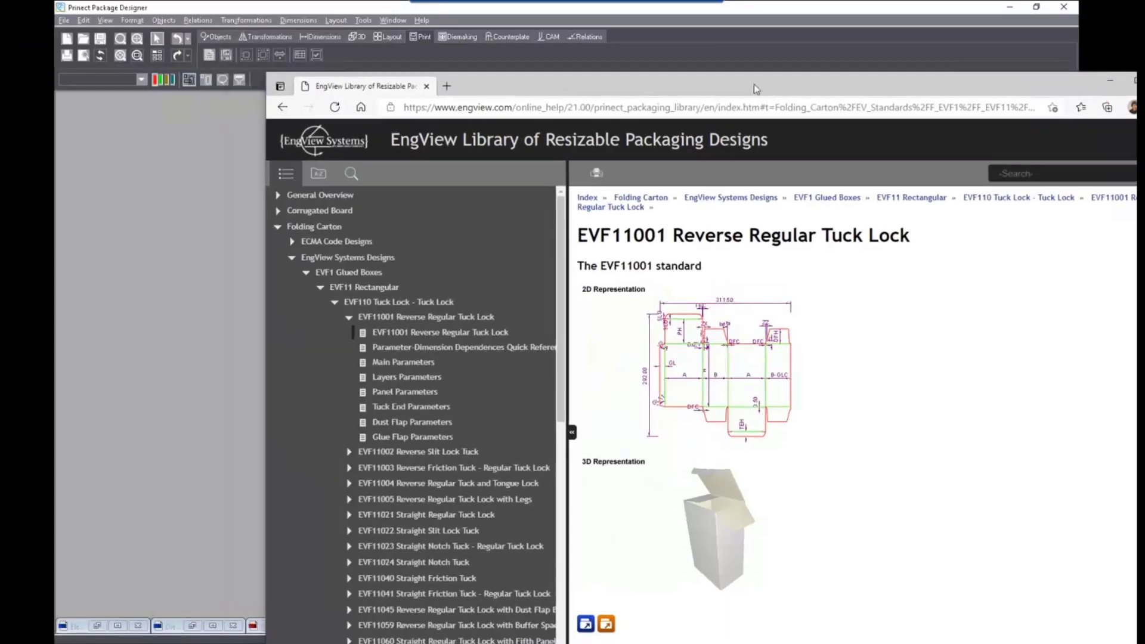
Switch to the EngView online library and open the EVF11001 Reverse Regular Tuck Lock design in Illustrator
{"action": "double_click", "coordinate": [756, 89]}
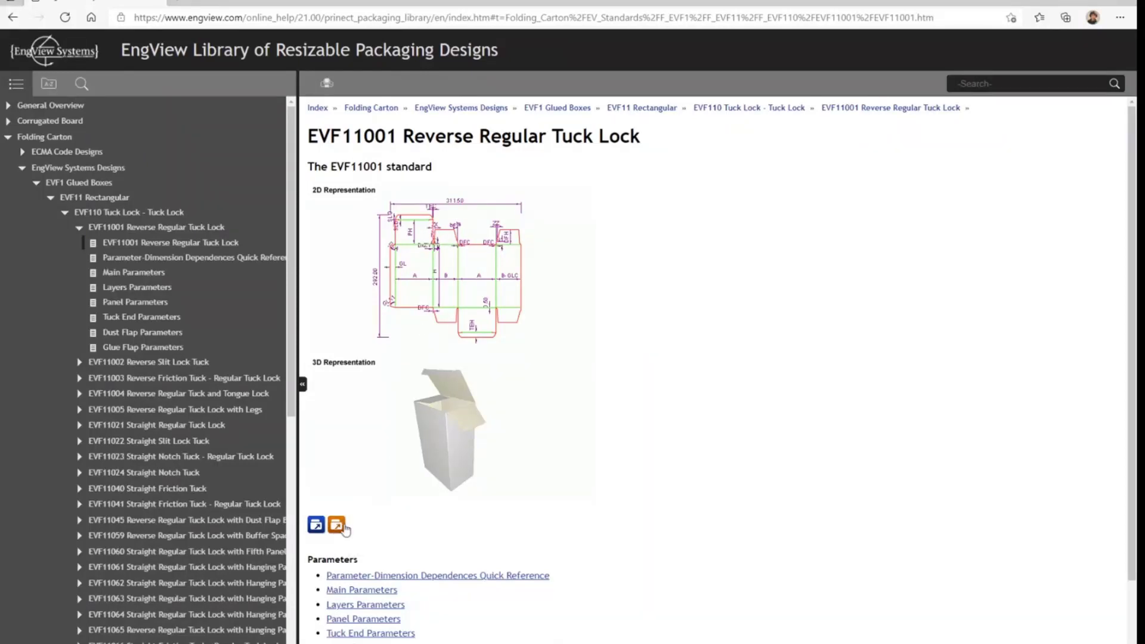
{"action": "left_click", "coordinate": [337, 526]}
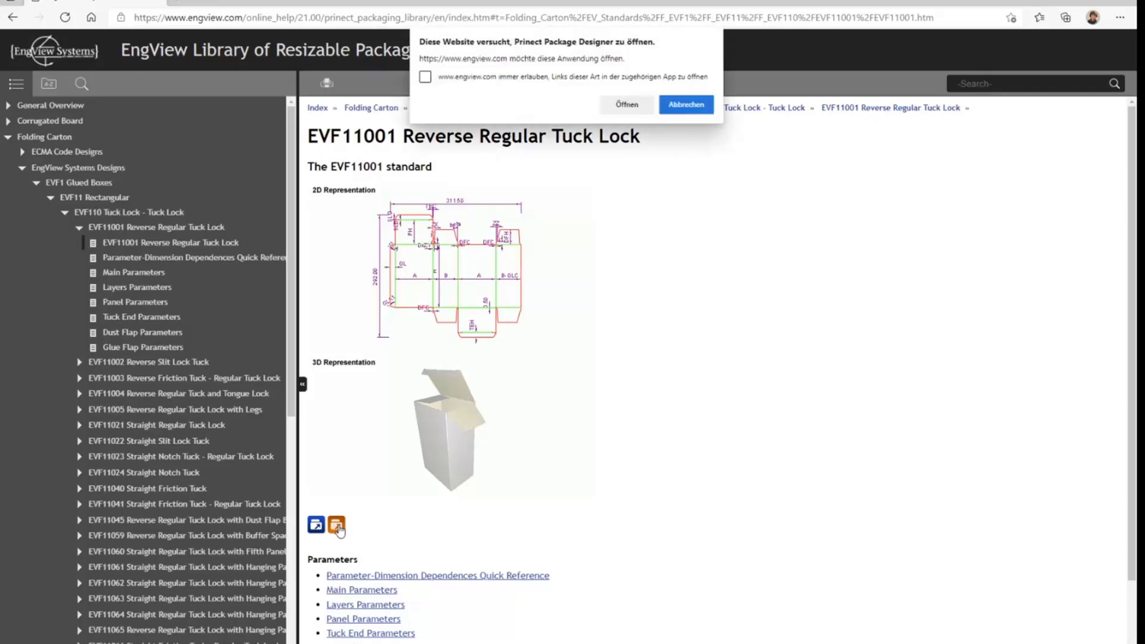
{"action": "left_click", "coordinate": [626, 105]}
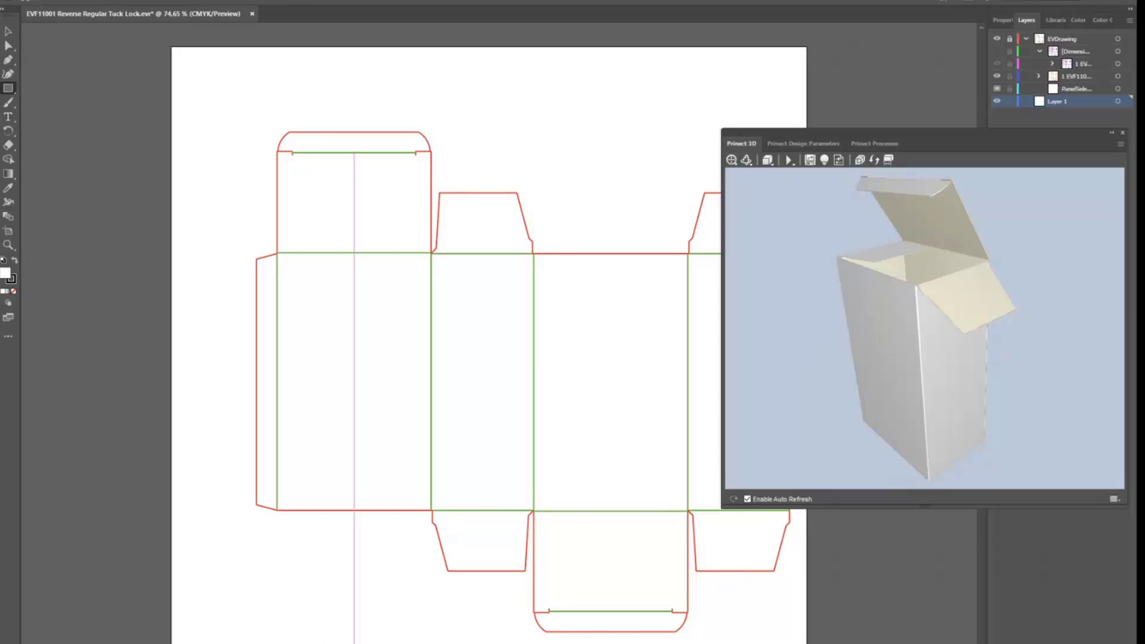
{"action": "scroll", "coordinate": [444, 346], "scroll_direction": "right", "scroll_amount": 3}
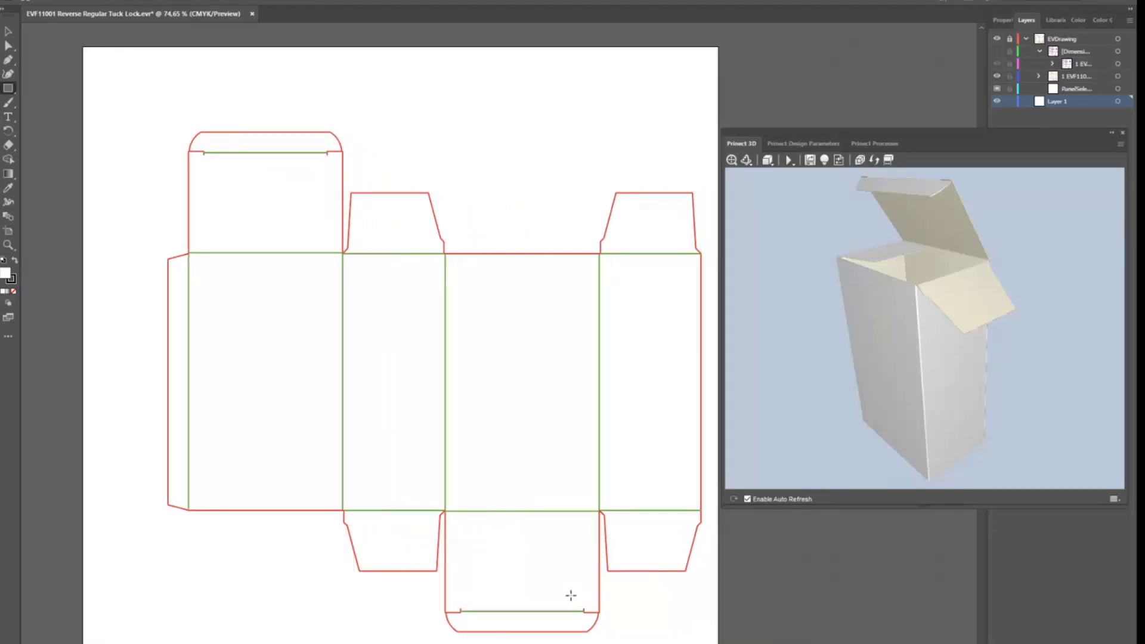
Examine the available Prinect tools in Illustrator, including the 3D view, design parameters and processes
{"action": "left_click", "coordinate": [237, 1]}
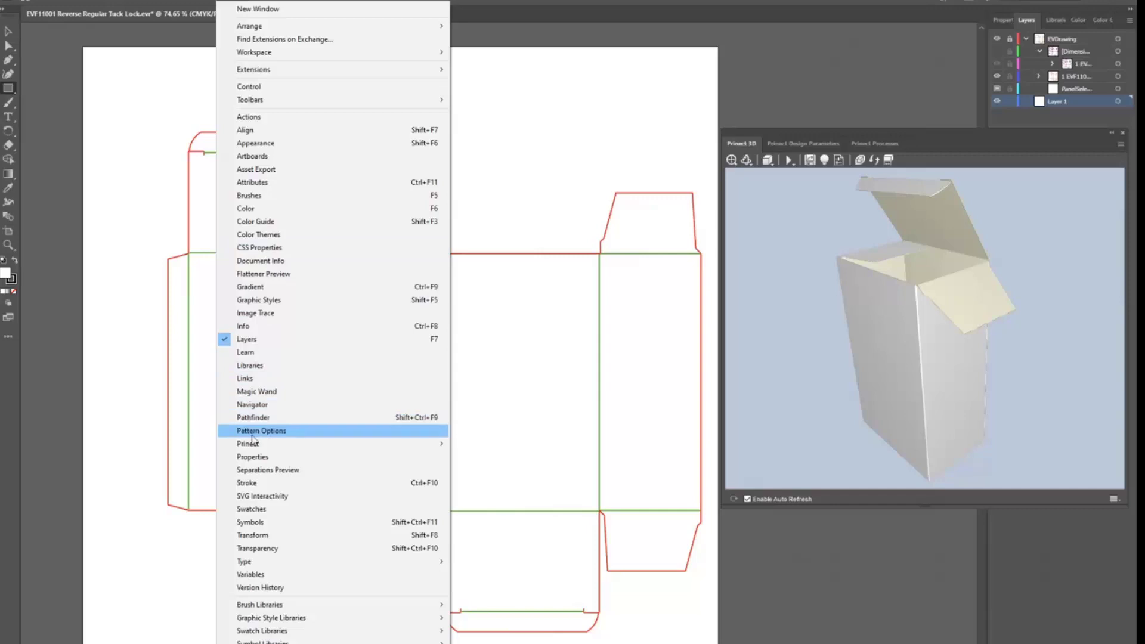
{"action": "mouse_move", "coordinate": [243, 445]}
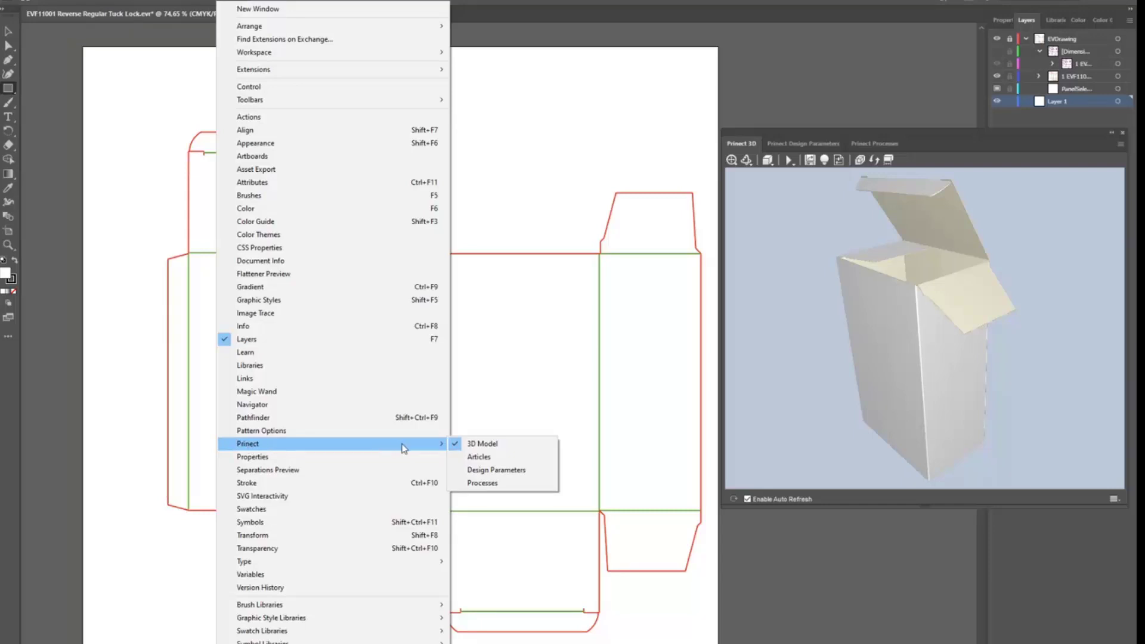
{"action": "left_click", "coordinate": [768, 126]}
{"action": "left_click", "coordinate": [595, 361]}
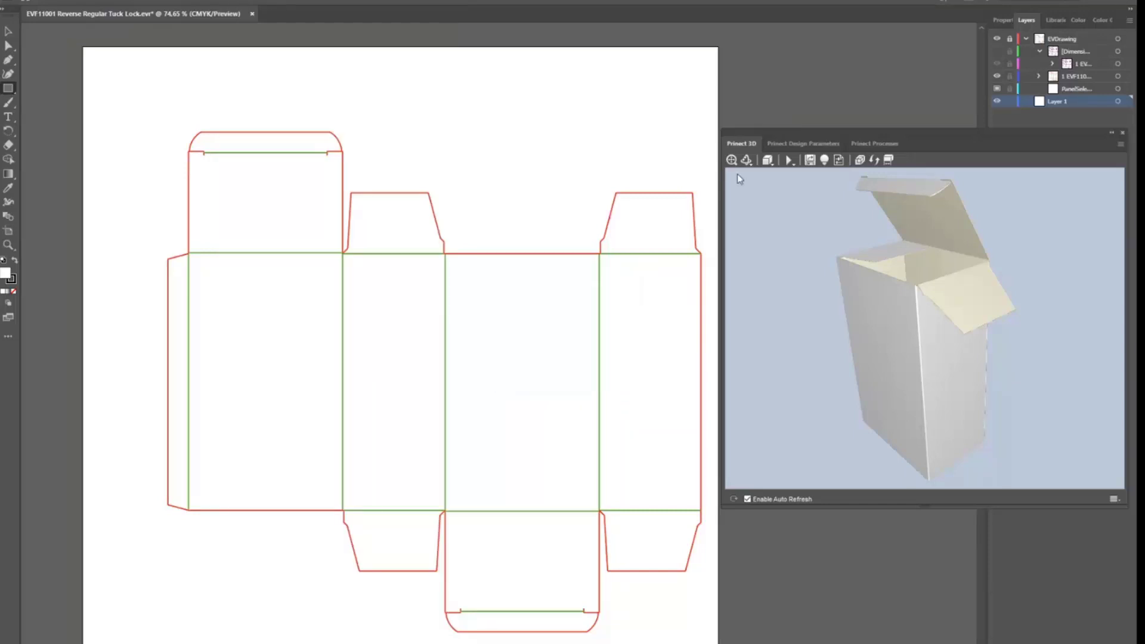
{"action": "left_click", "coordinate": [785, 144]}
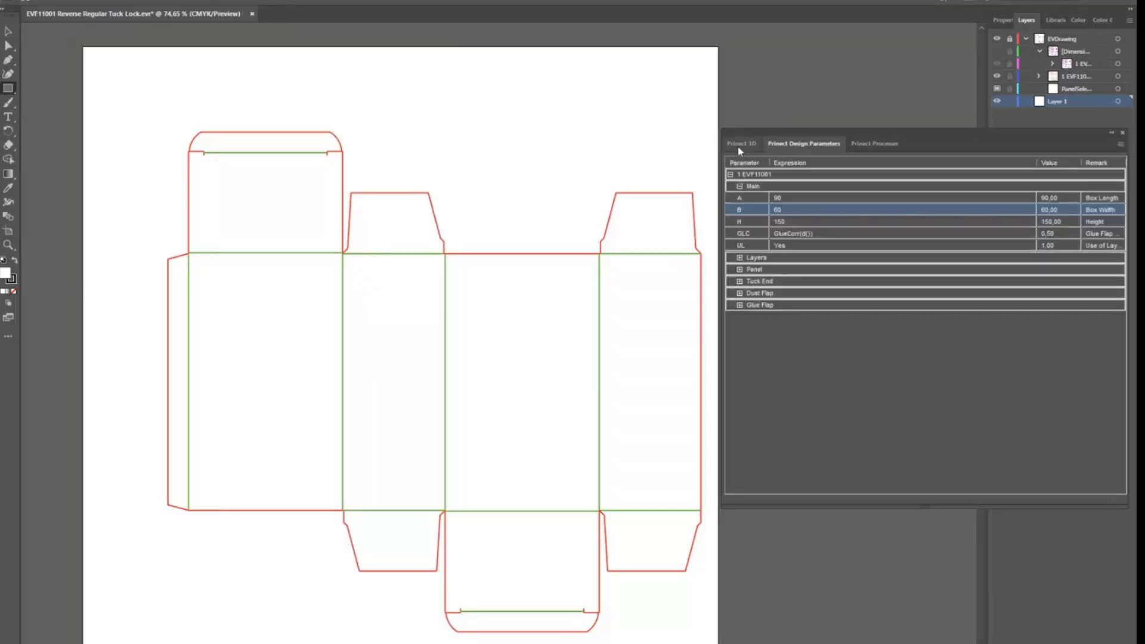
{"action": "left_click", "coordinate": [741, 144]}
{"action": "left_click", "coordinate": [800, 145]}
{"action": "left_click", "coordinate": [864, 146]}
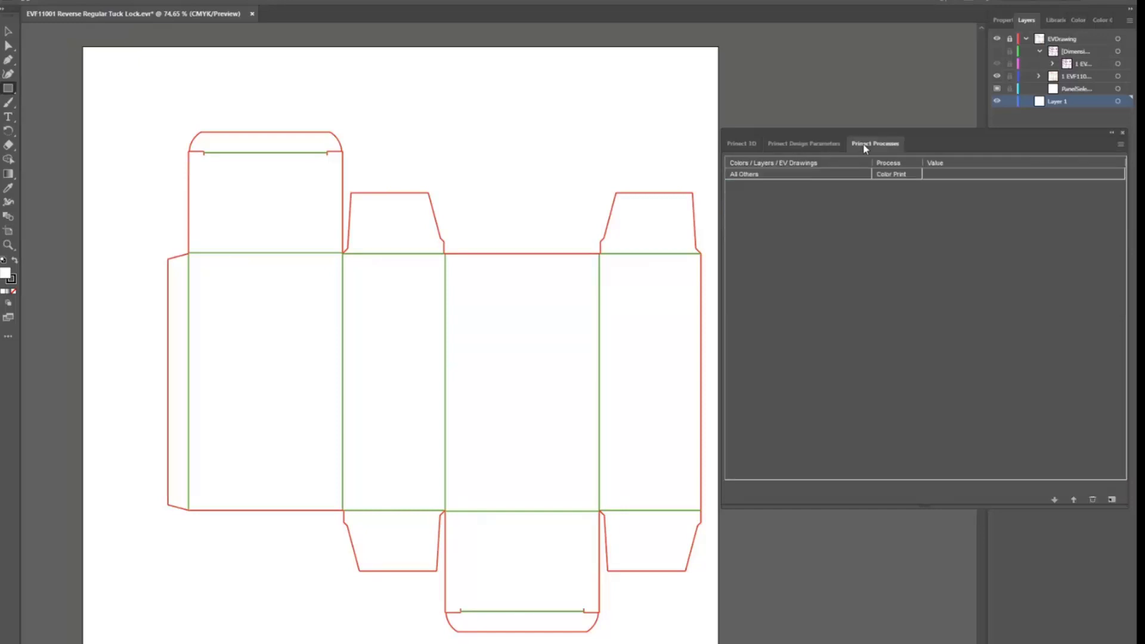
Set the box length A to 80, width B to 40 and height H to 107,5, rebuild the design and inspect it in 3D
{"action": "left_click", "coordinate": [789, 145]}
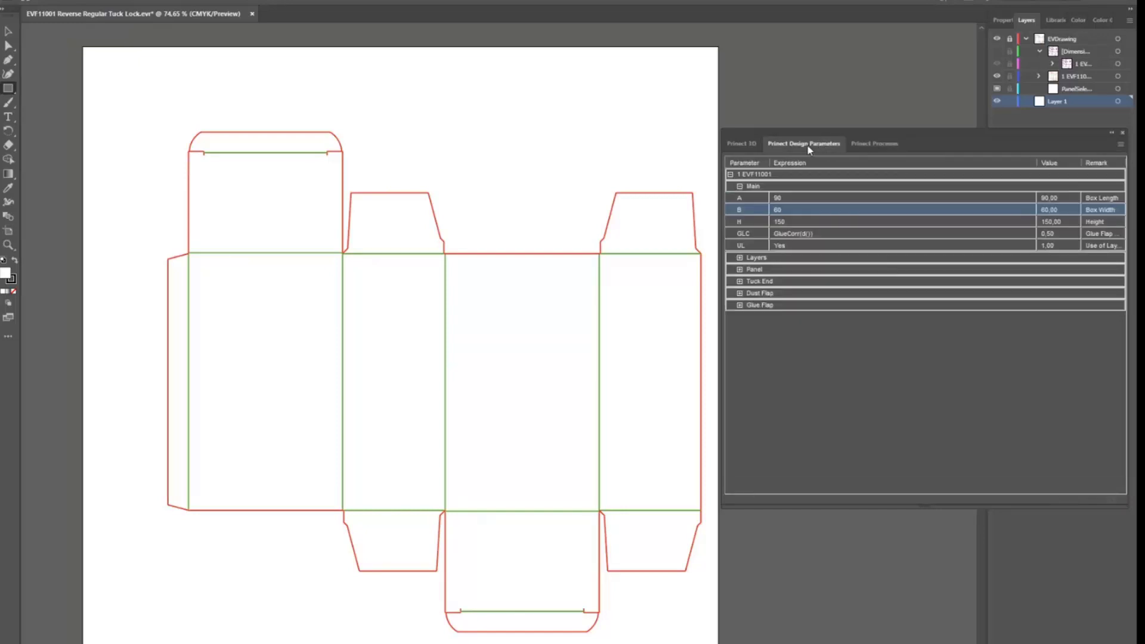
{"action": "double_click", "coordinate": [791, 199]}
{"action": "left_click_drag", "start_coordinate": [790, 199], "coordinate": [774, 199]}
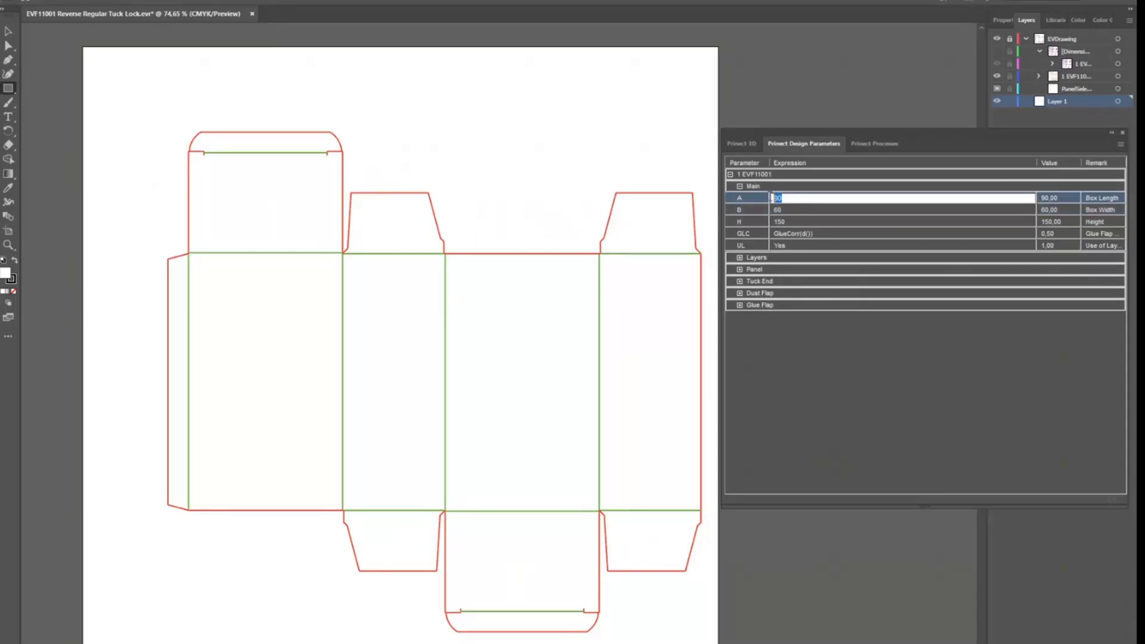
{"action": "type", "text": "80"}
{"action": "key", "text": "Return"}
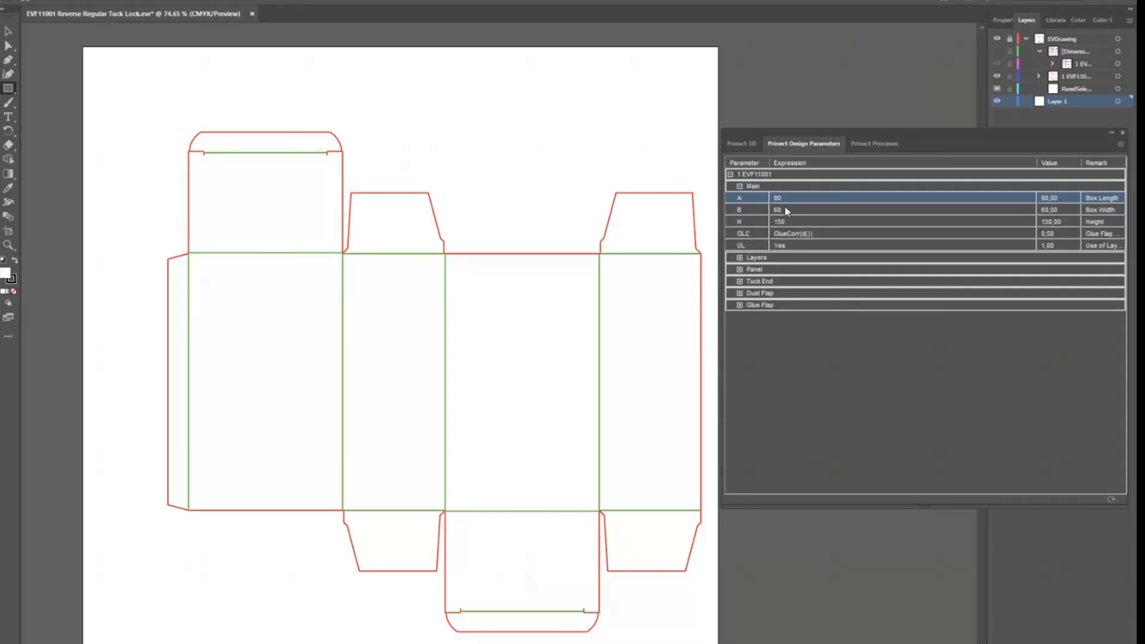
{"action": "double_click", "coordinate": [786, 209]}
{"action": "type", "text": "40"}
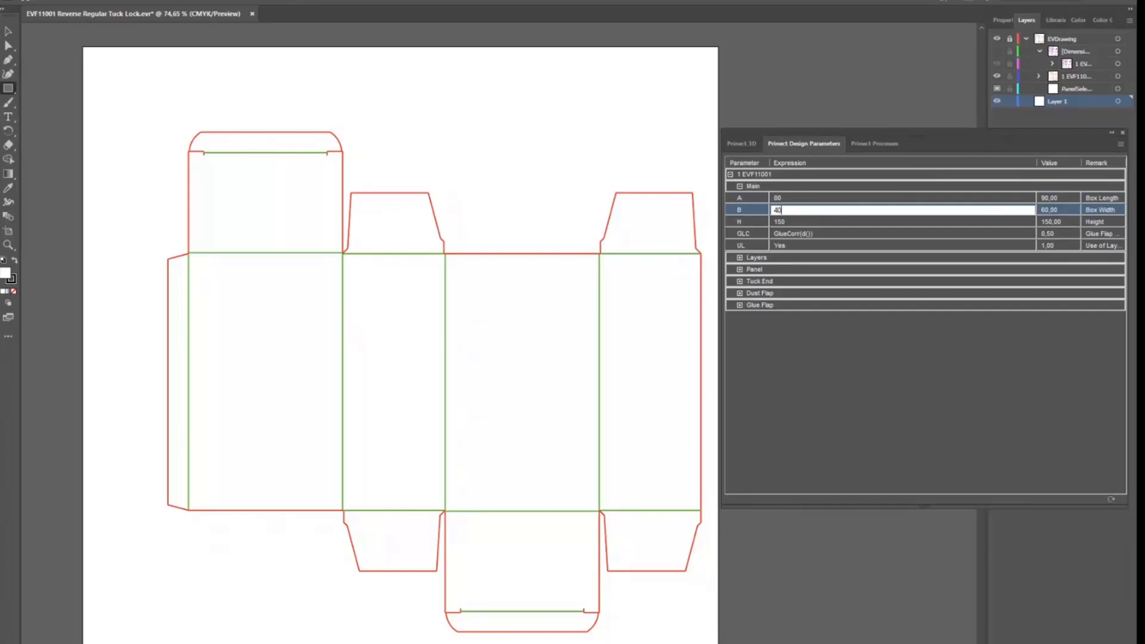
{"action": "double_click", "coordinate": [791, 221]}
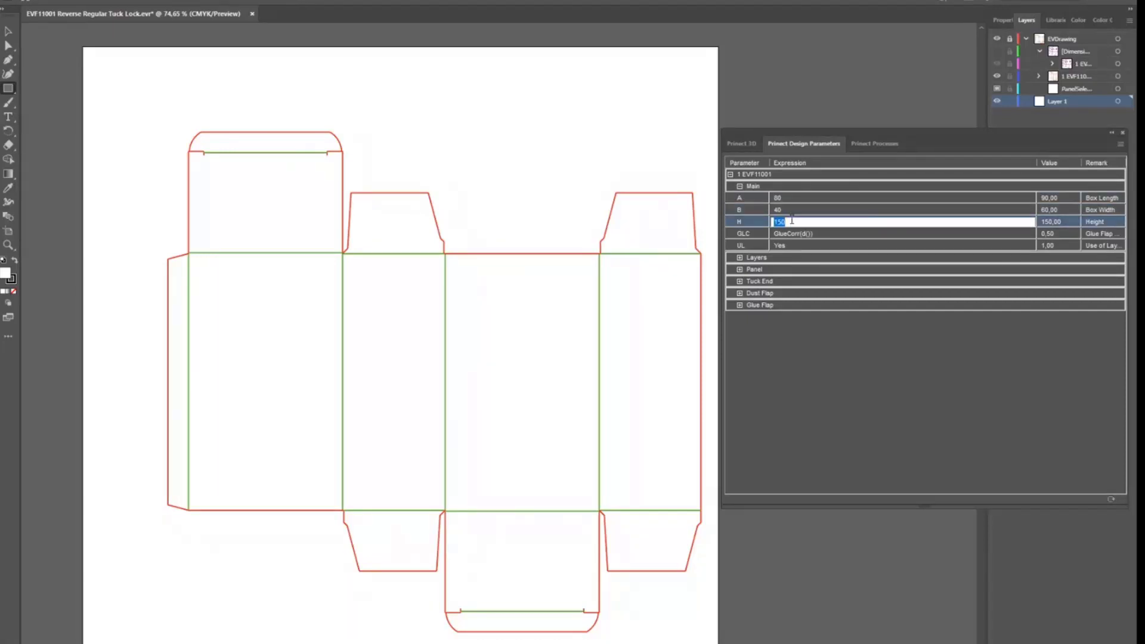
{"action": "type", "text": "107,5"}
{"action": "key", "text": "Return"}
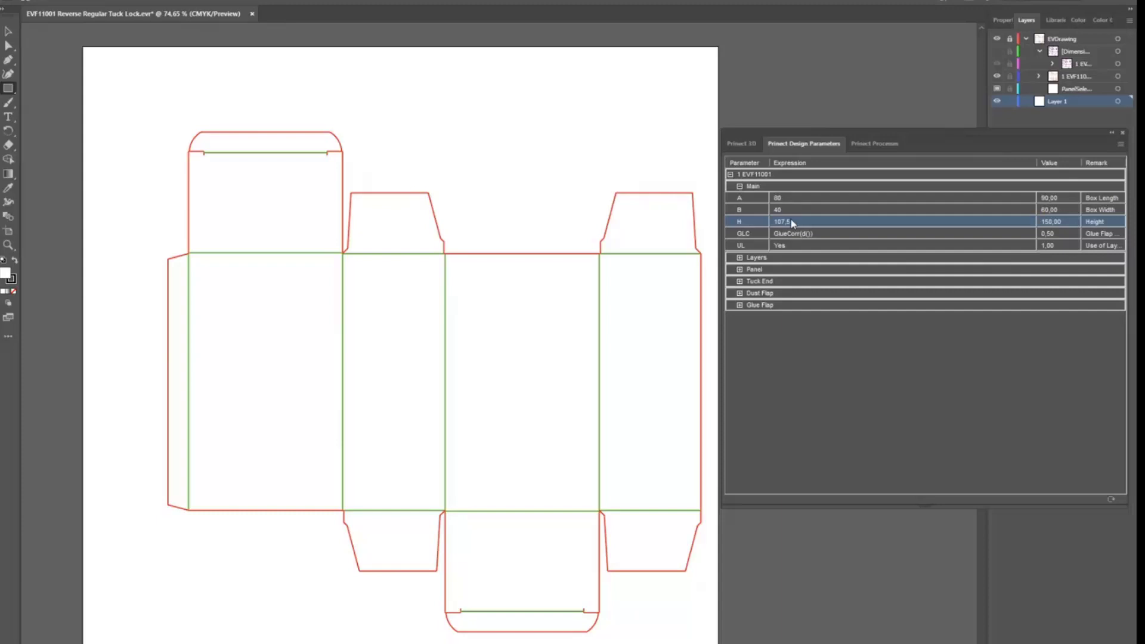
{"action": "left_click", "coordinate": [1112, 501]}
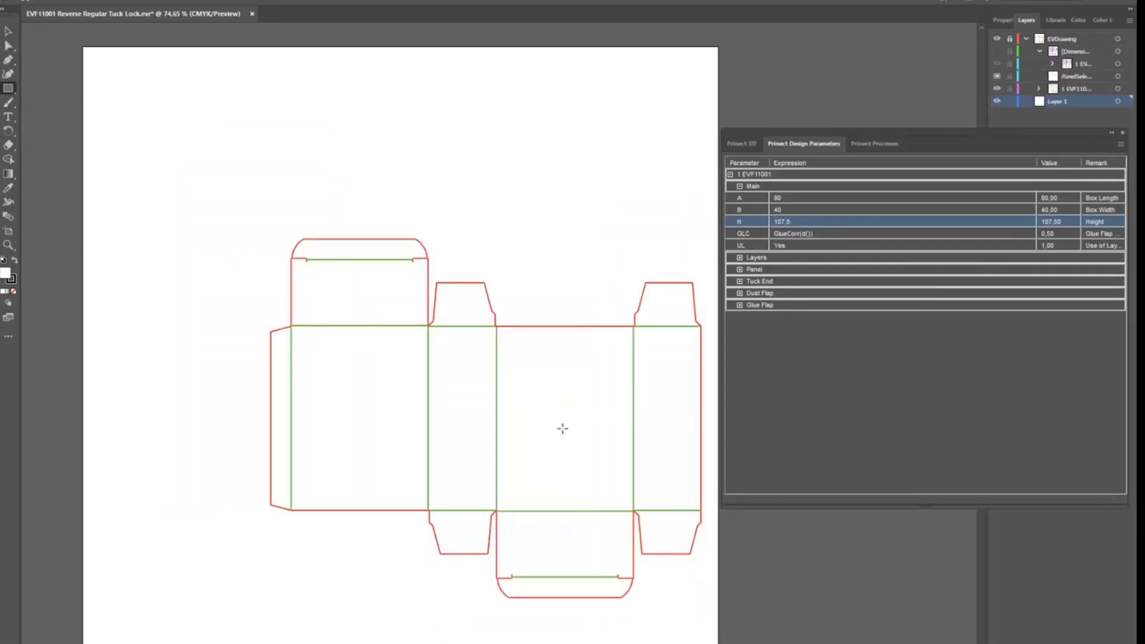
{"action": "left_click", "coordinate": [754, 148]}
{"action": "left_click_drag", "start_coordinate": [940, 393], "coordinate": [857, 362]}
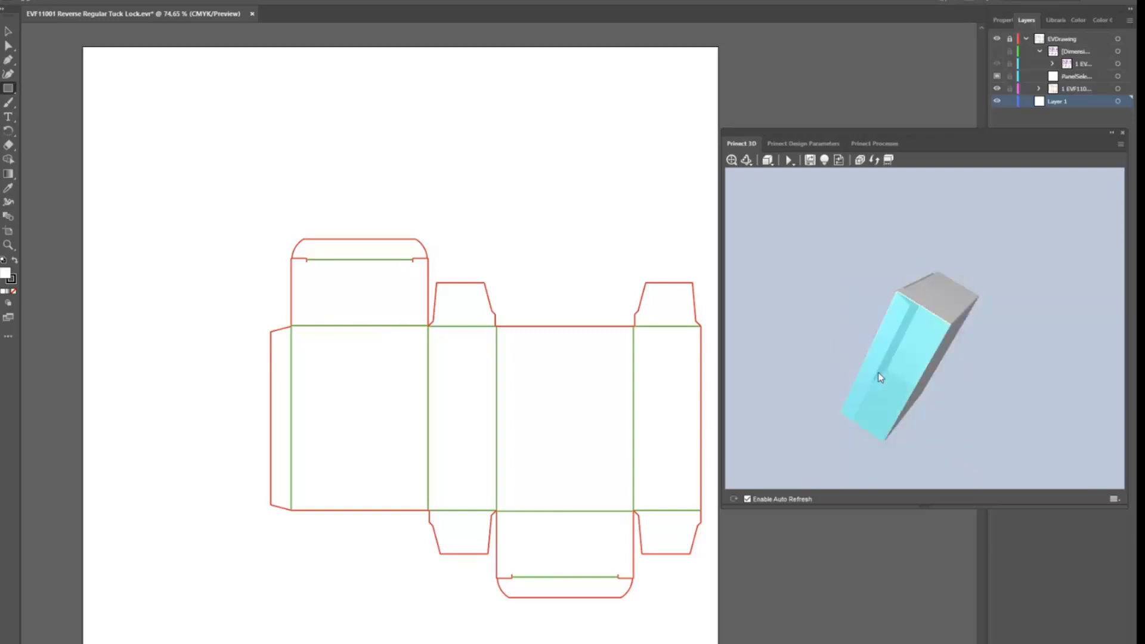
Place the linked artwork Zitroval_Green#40000.pdf over the flat box drawing
{"action": "left_click", "coordinate": [60, 3]}
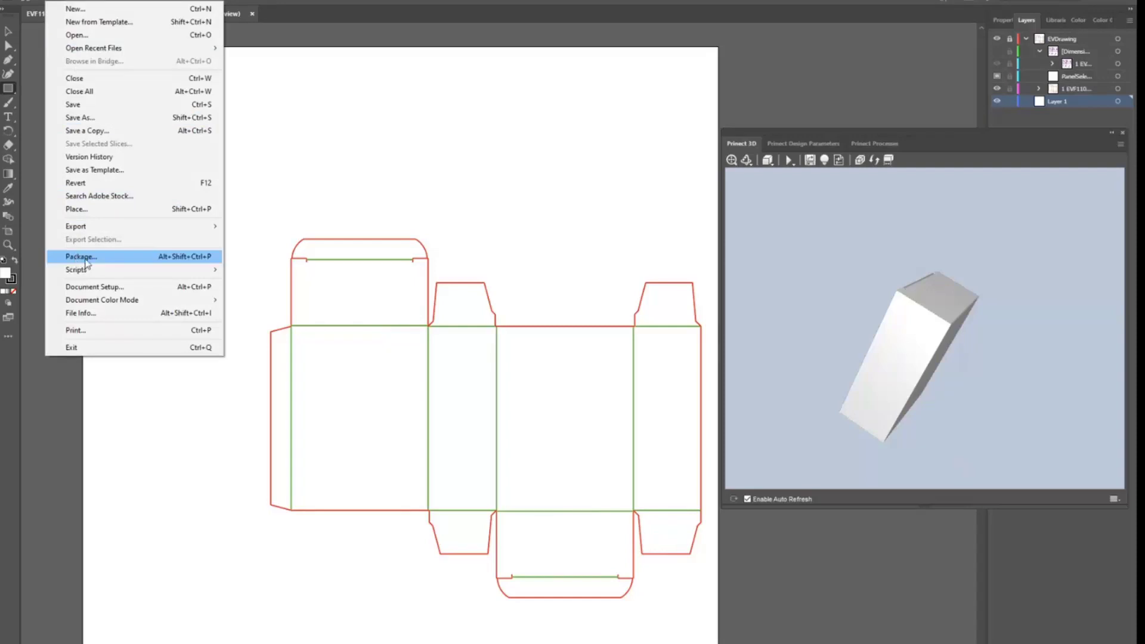
{"action": "left_click", "coordinate": [81, 209]}
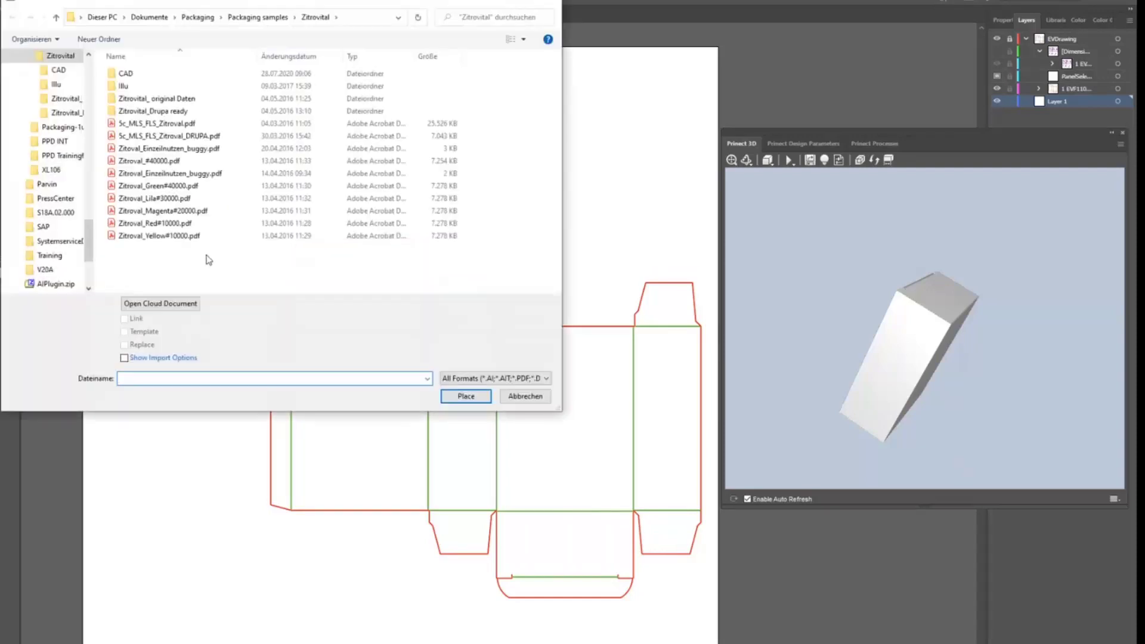
{"action": "left_click", "coordinate": [134, 190]}
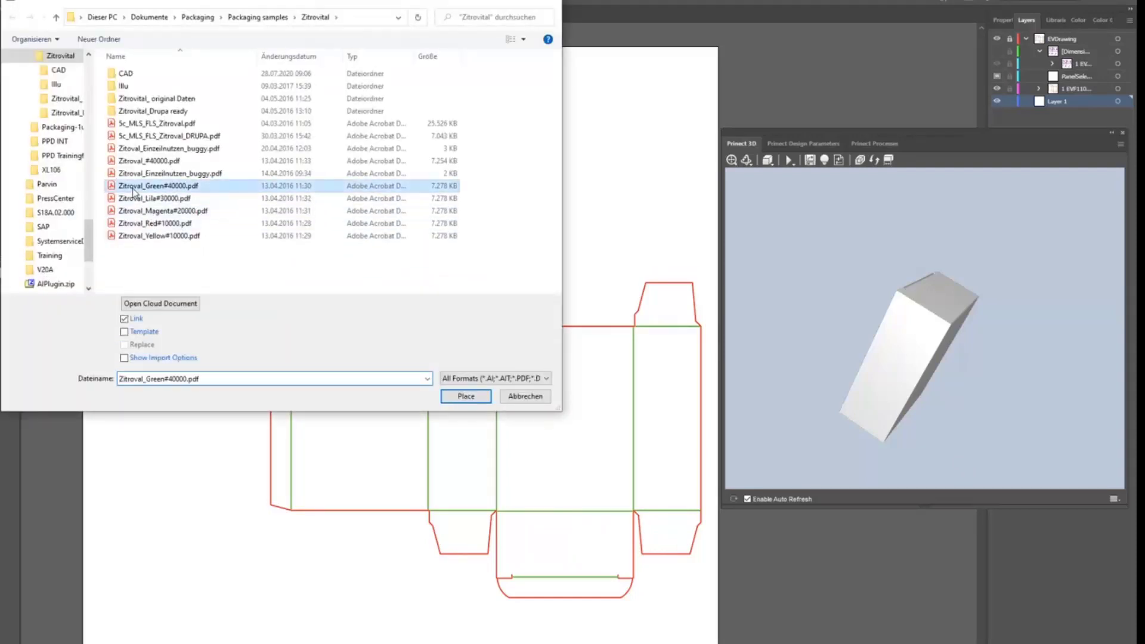
{"action": "left_click", "coordinate": [460, 397]}
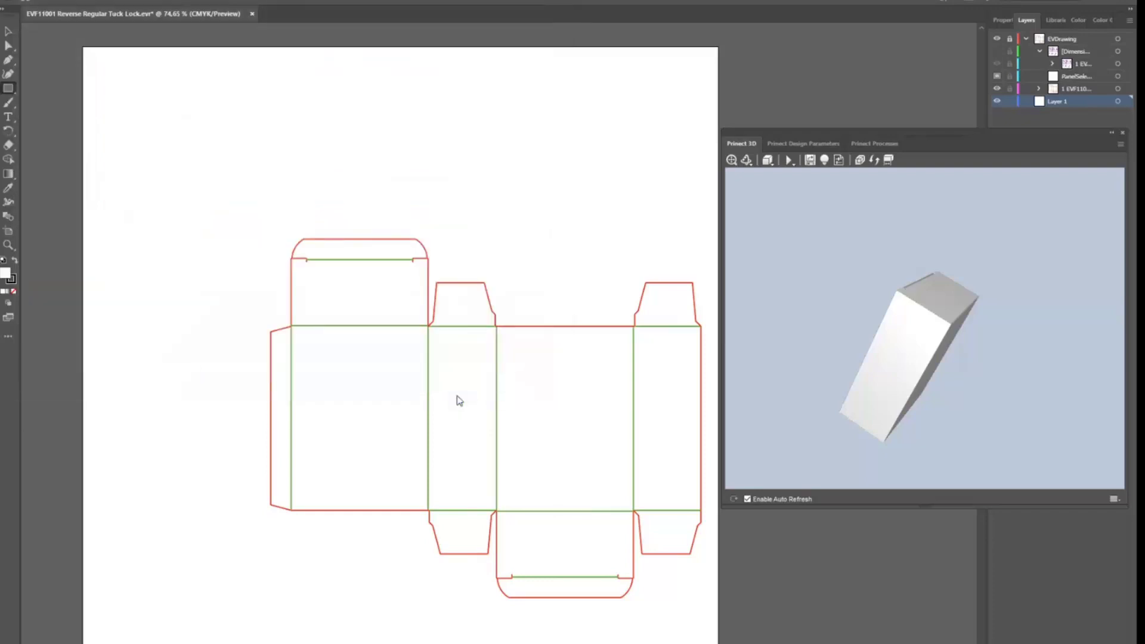
{"action": "left_click", "coordinate": [264, 234]}
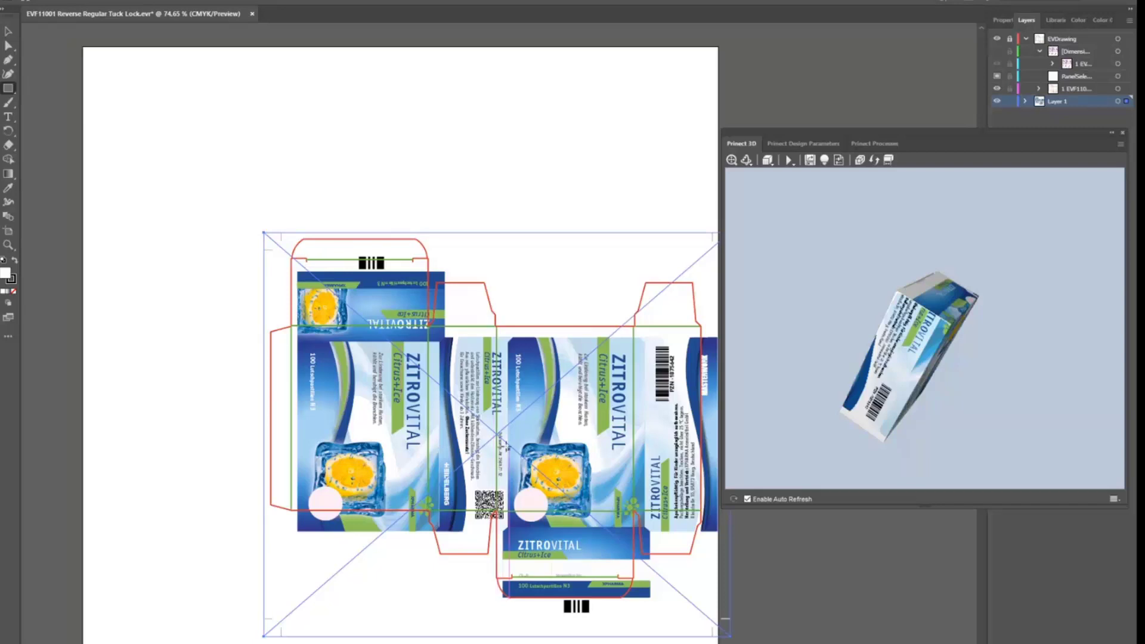
{"action": "left_click_drag", "start_coordinate": [497, 438], "coordinate": [488, 424]}
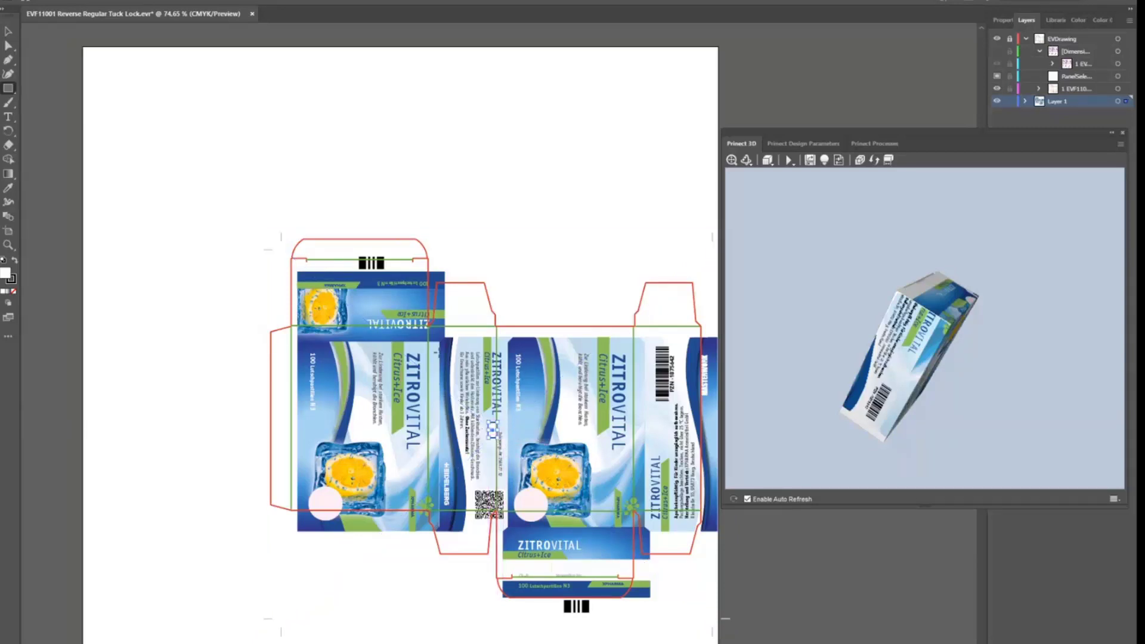
{"action": "left_click", "coordinate": [8, 31]}
{"action": "left_click", "coordinate": [501, 422]}
{"action": "left_click", "coordinate": [494, 427]}
{"action": "key", "text": "Delete"}
Move the placed Zitrovital artwork so its panels line up with the box outline, and inspect the front in 3D
{"action": "left_click", "coordinate": [493, 423]}
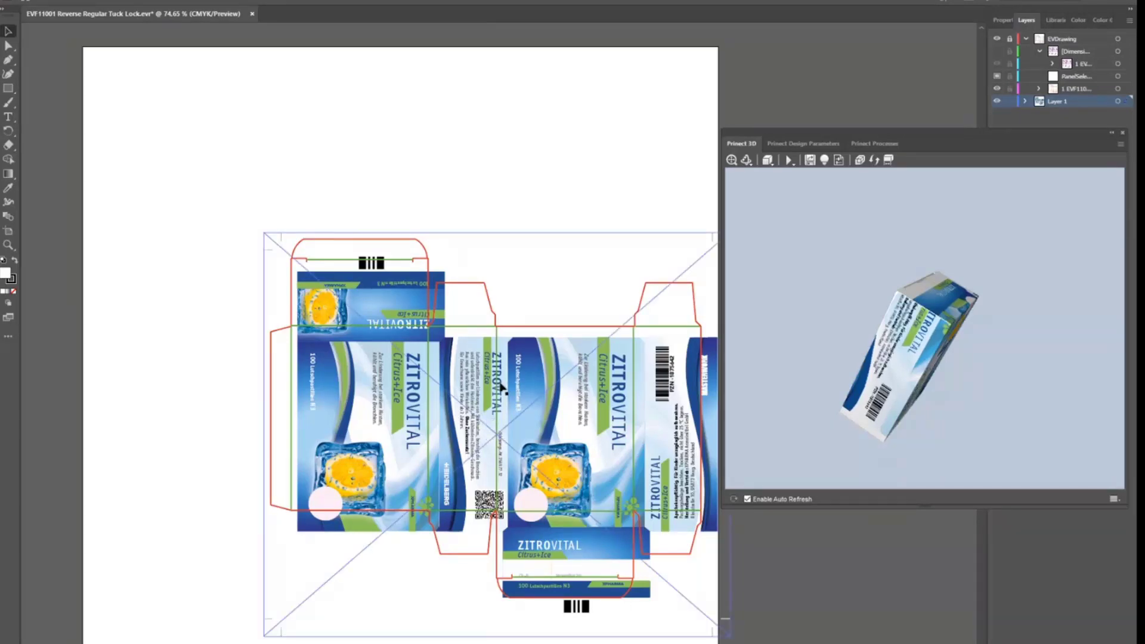
{"action": "left_click_drag", "start_coordinate": [521, 413], "coordinate": [512, 400]}
{"action": "left_click", "coordinate": [551, 152]}
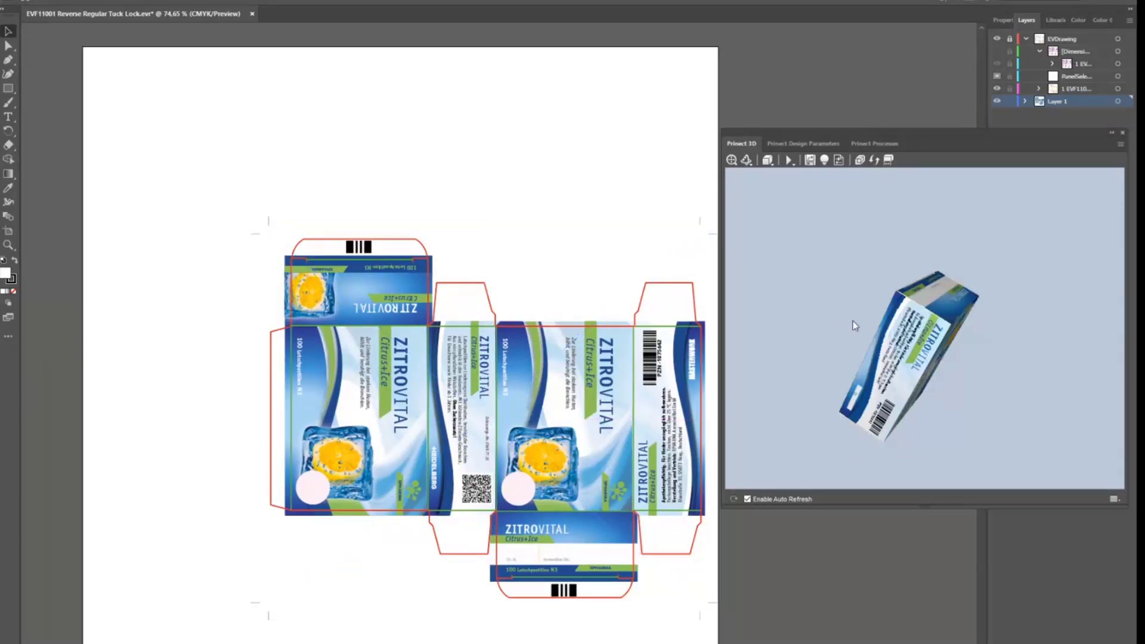
{"action": "left_click_drag", "start_coordinate": [854, 322], "coordinate": [851, 353]}
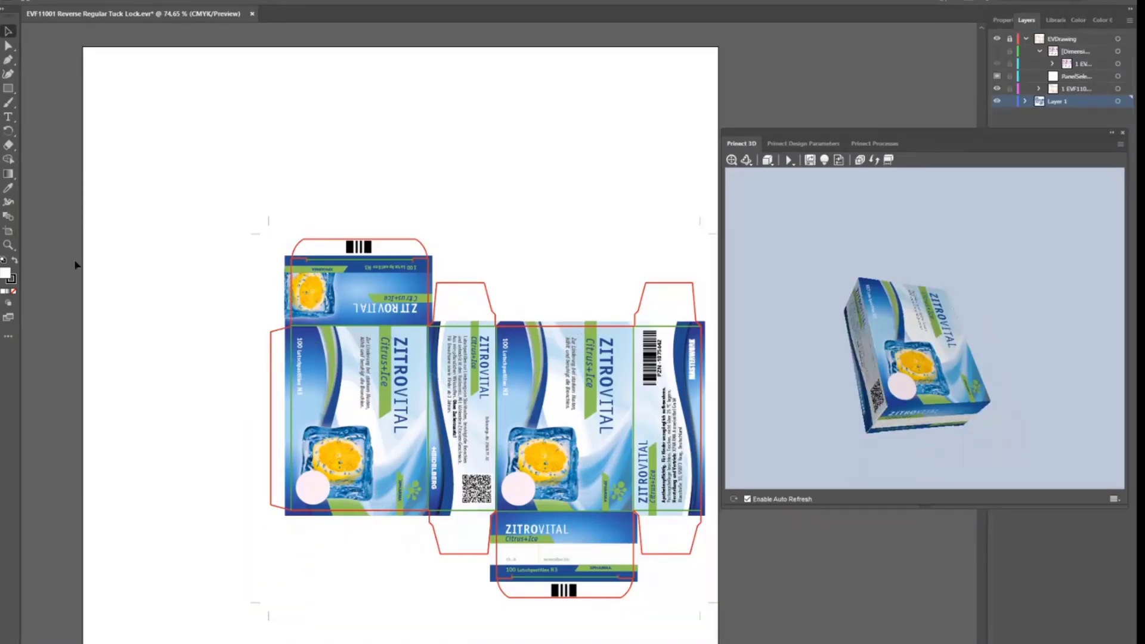
Draw a circle over the pink spot on the first front panel and copy it onto the second panel's spot, leaving both circles selected
{"action": "left_click_drag", "start_coordinate": [9, 88], "coordinate": [37, 103]}
{"action": "left_click_drag", "start_coordinate": [299, 476], "coordinate": [331, 501]}
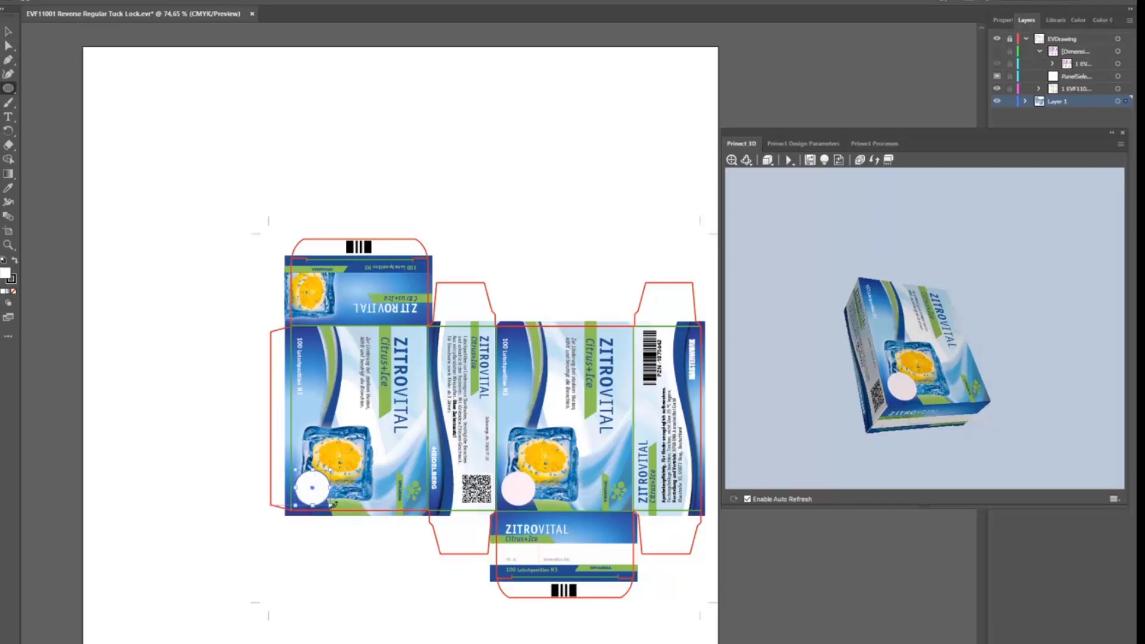
{"action": "left_click", "coordinate": [9, 31]}
{"action": "left_click_drag", "start_coordinate": [307, 482], "coordinate": [514, 484]}
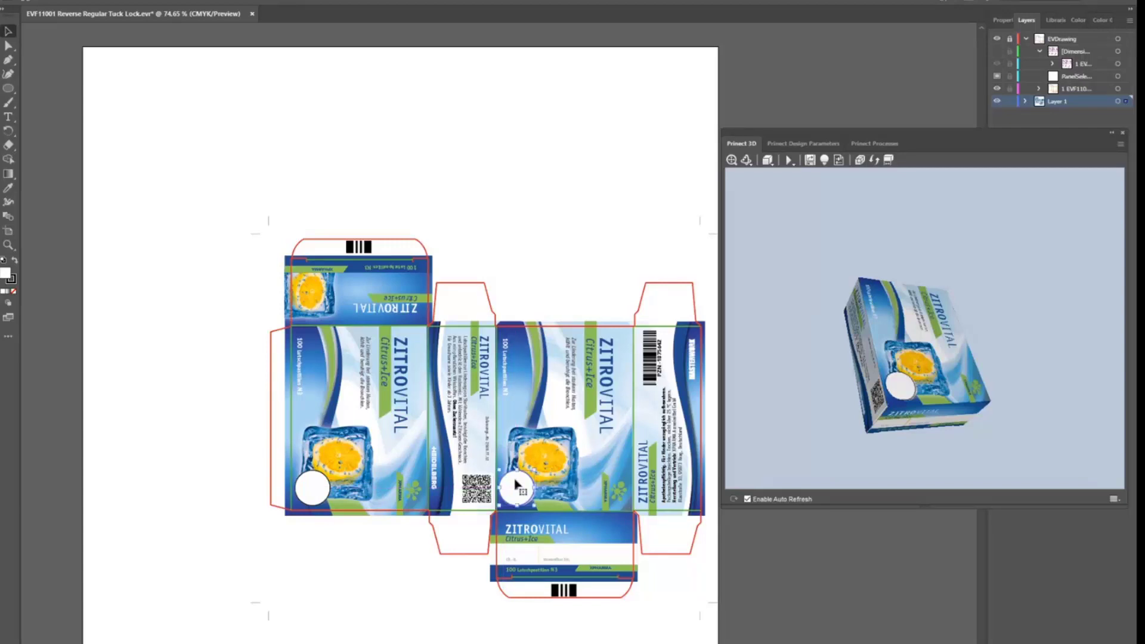
{"action": "key", "text": "Right"}
{"action": "key", "text": "Right"}
{"action": "key", "text": "Down"}
{"action": "key", "text": "Down"}
{"action": "left_click", "coordinate": [309, 486], "text": "shift"}
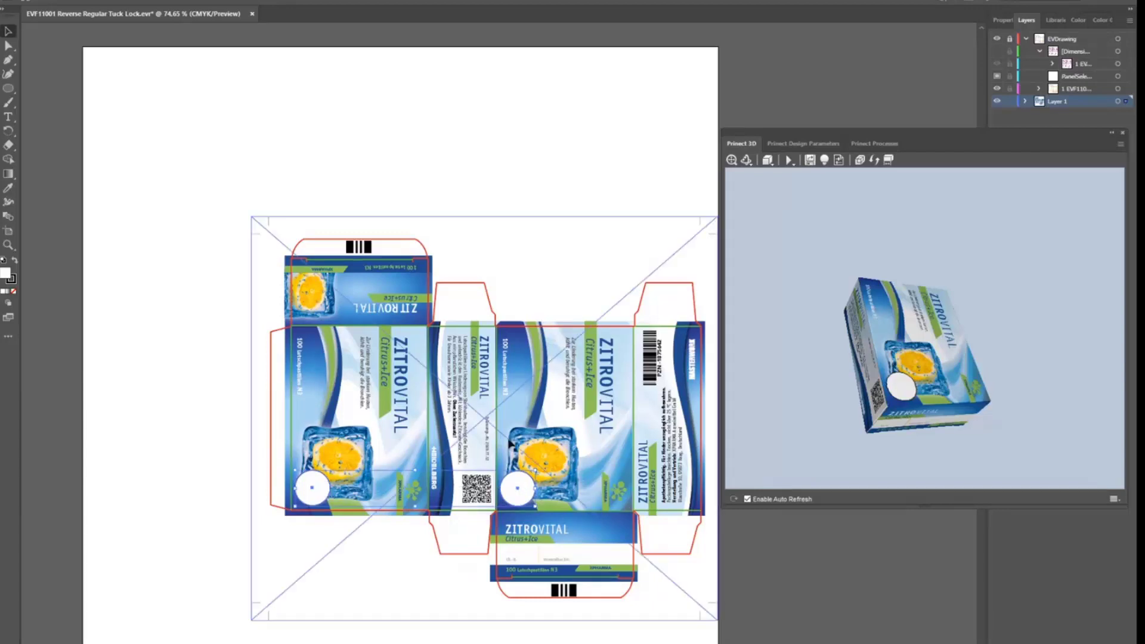
Cut the two selected circles out of the box's front panels and confirm the cut
{"action": "left_click", "coordinate": [1121, 146]}
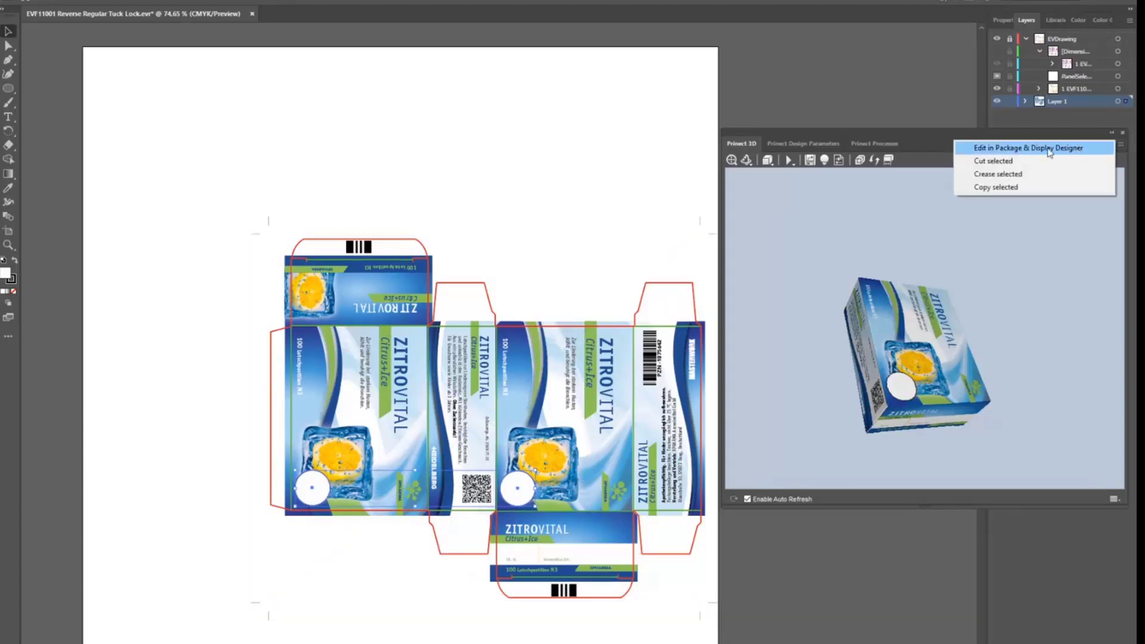
{"action": "left_click", "coordinate": [1006, 162]}
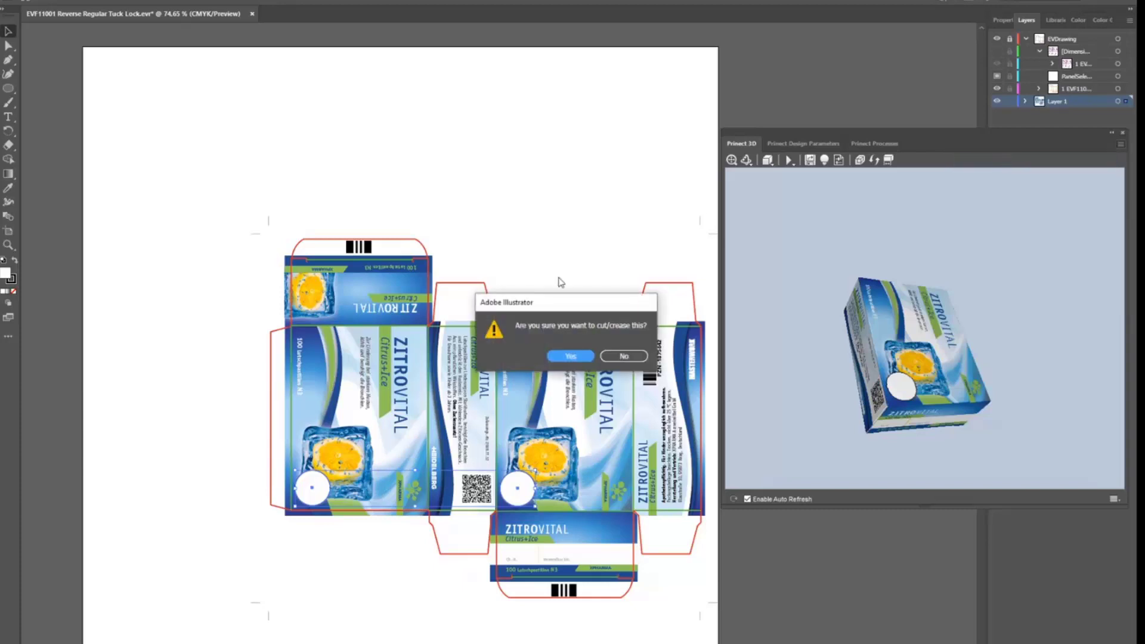
{"action": "left_click", "coordinate": [560, 356]}
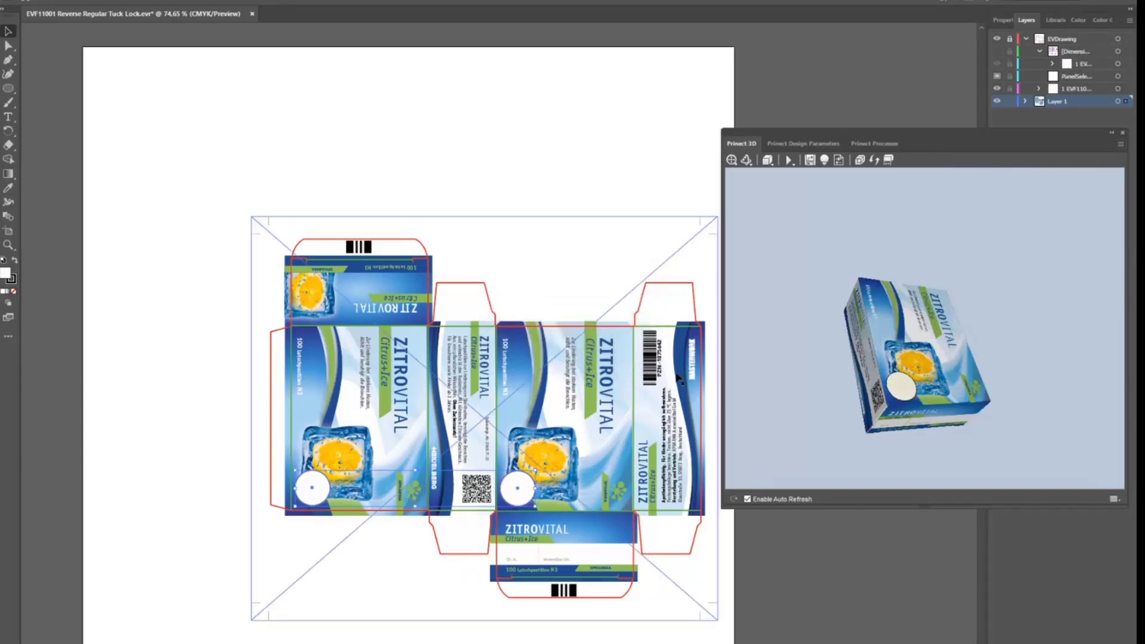
Rotate the box in 3D and unfold it flat to examine the cut-out holes in both front panels
{"action": "left_click_drag", "start_coordinate": [915, 394], "coordinate": [880, 419]}
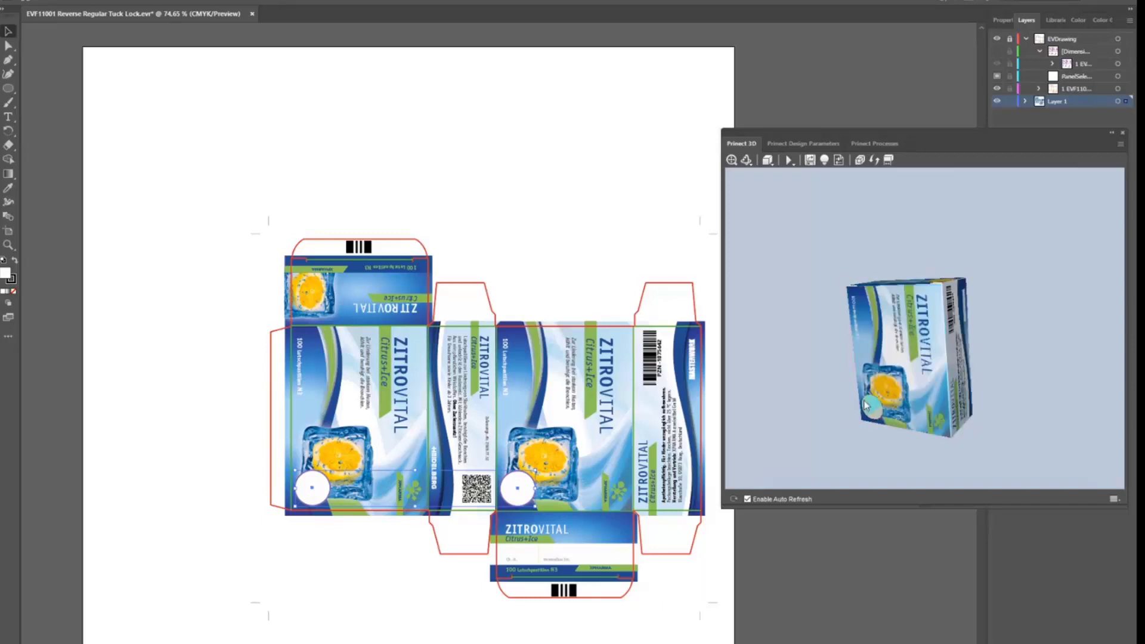
{"action": "left_click", "coordinate": [789, 160]}
{"action": "left_click", "coordinate": [799, 215]}
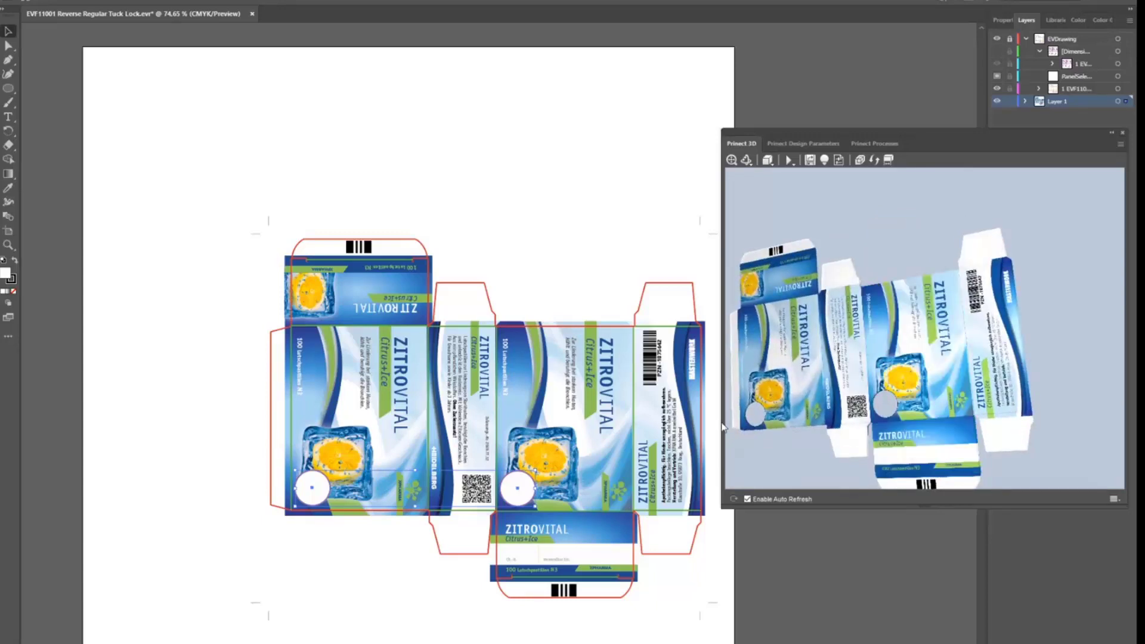
{"action": "left_click", "coordinate": [691, 431]}
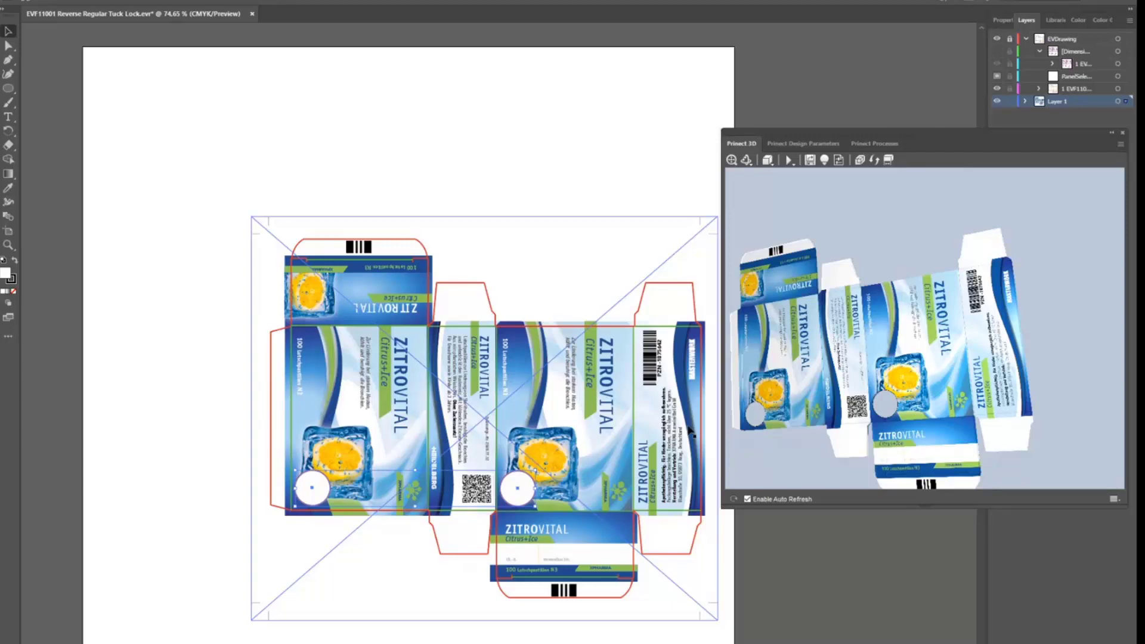
{"action": "left_click", "coordinate": [713, 430]}
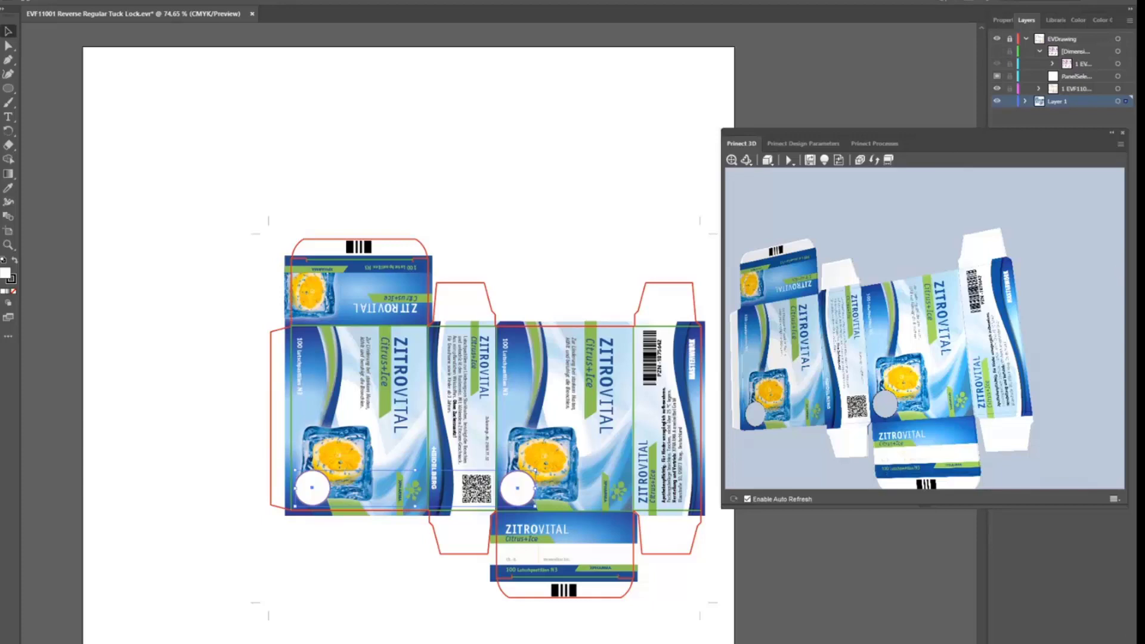
Add a new layer and name it Goldfoil
{"action": "key", "text": "ctrl+l"}
{"action": "double_click", "coordinate": [1060, 102]}
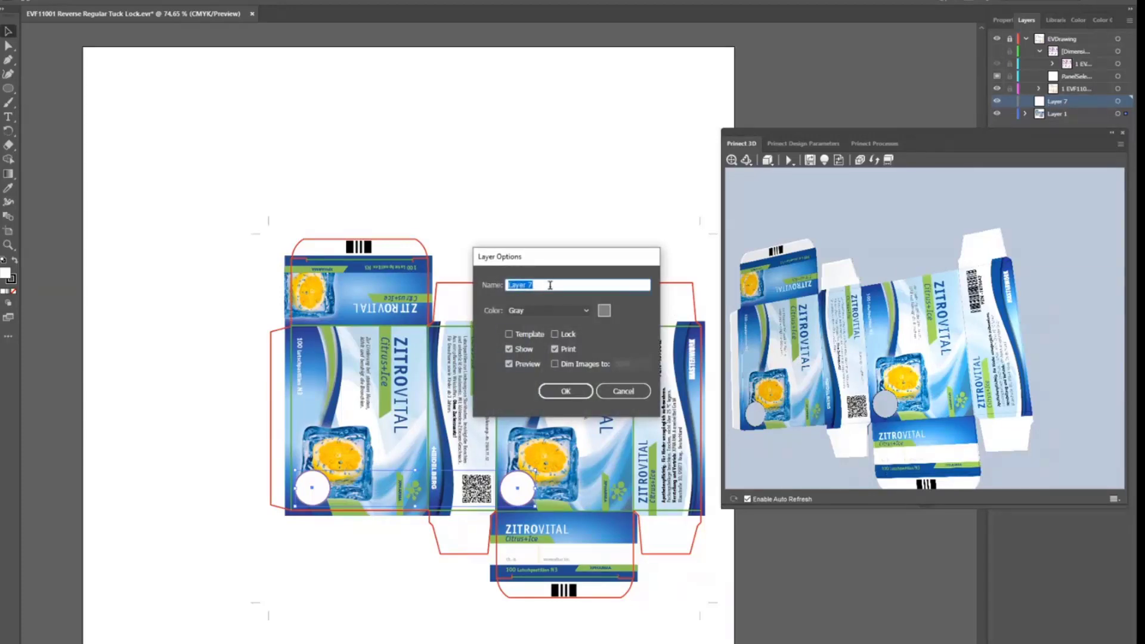
{"action": "type", "text": "Goldfoil"}
{"action": "left_click", "coordinate": [576, 392]}
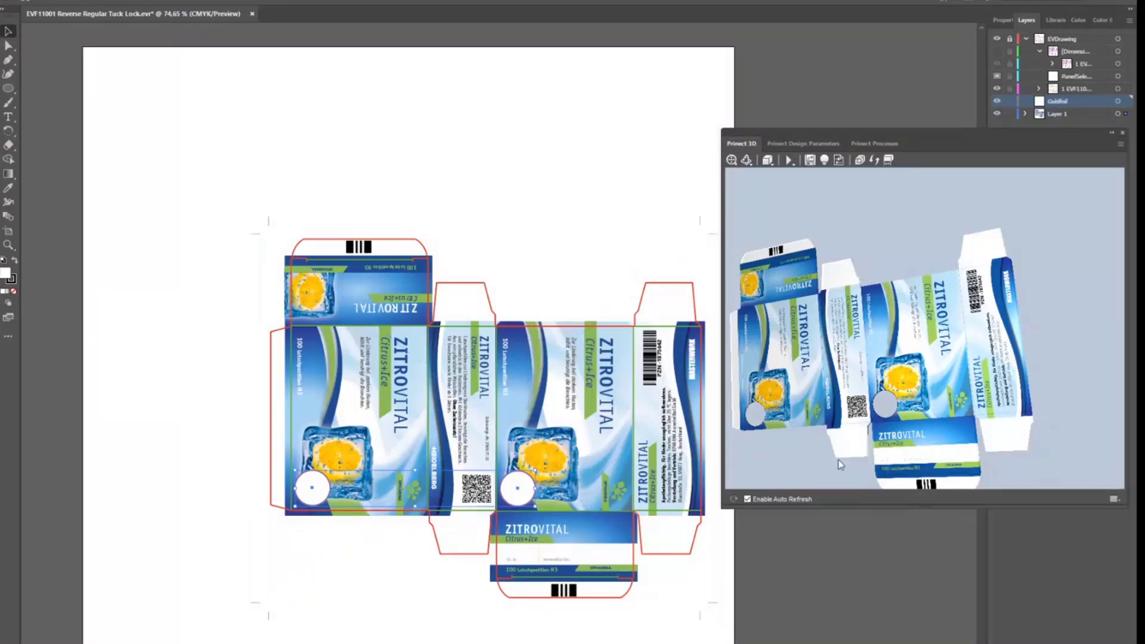
Draw a thin rectangular strip on the Goldfoil layer along the upper edge of the second front panel, spanning the panel's full width
{"action": "left_click", "coordinate": [855, 145]}
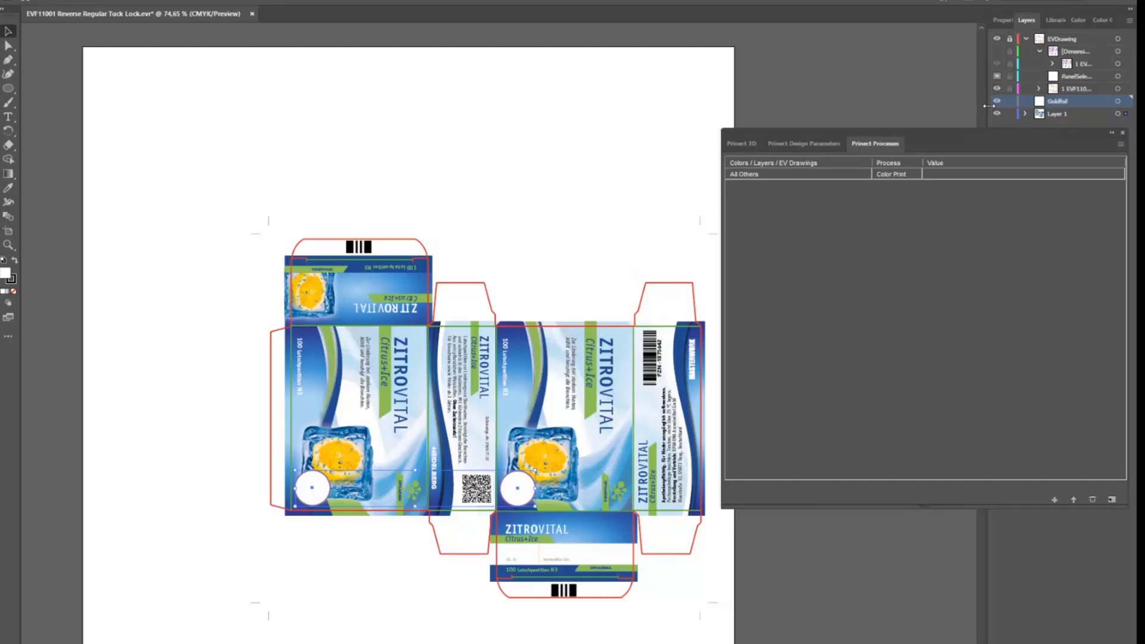
{"action": "left_click", "coordinate": [1027, 103]}
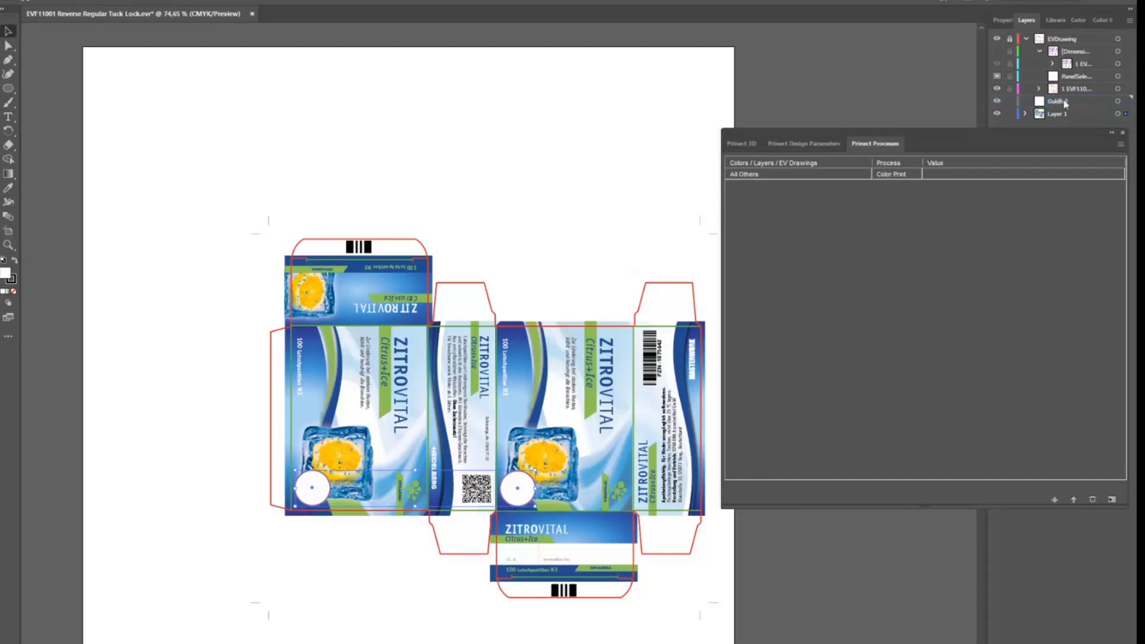
{"action": "left_click", "coordinate": [318, 382]}
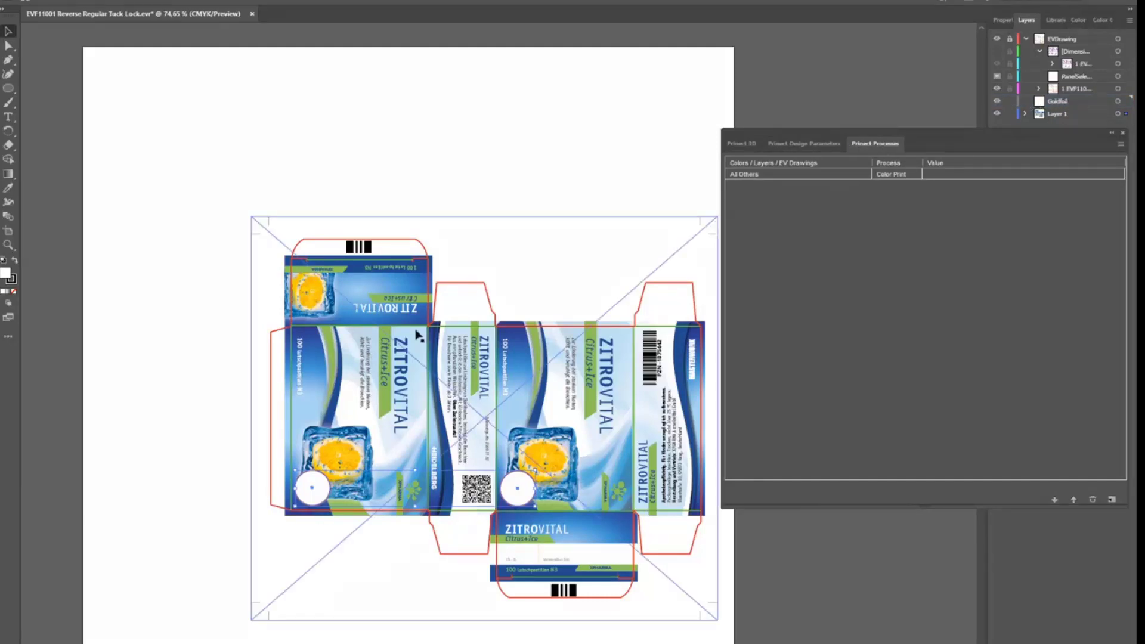
{"action": "left_click", "coordinate": [239, 323]}
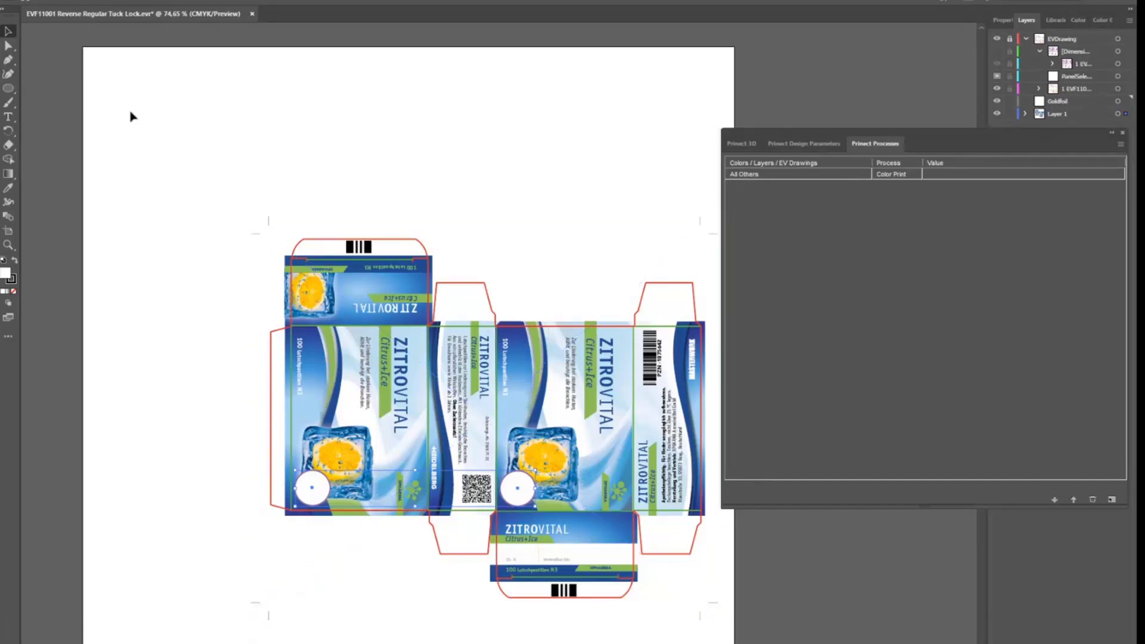
{"action": "left_click", "coordinate": [8, 88]}
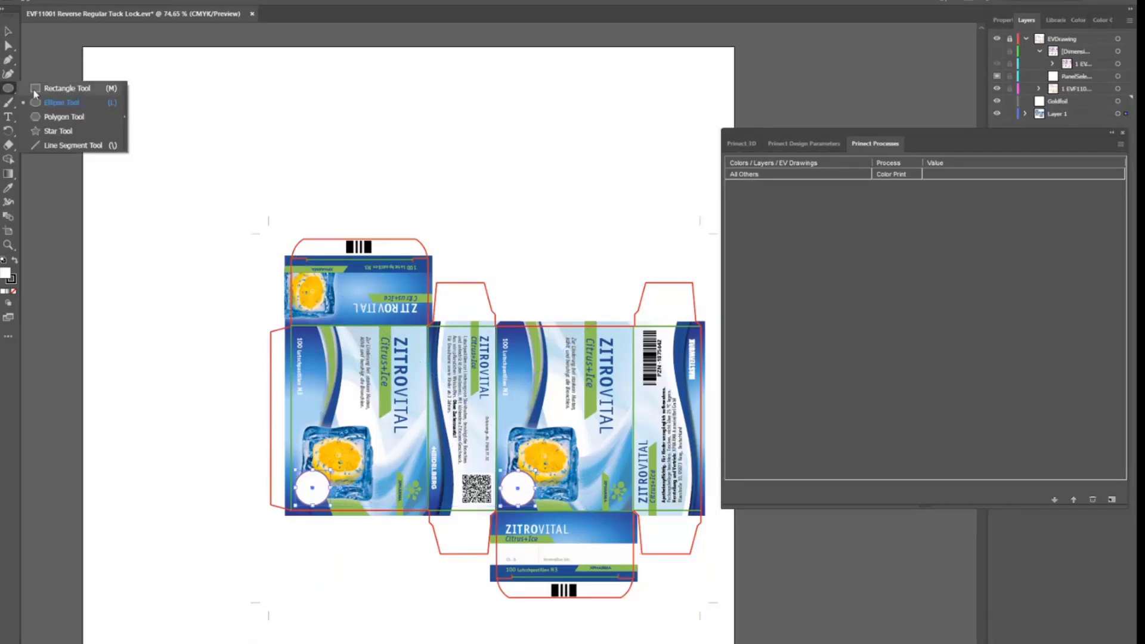
{"action": "left_click", "coordinate": [33, 88]}
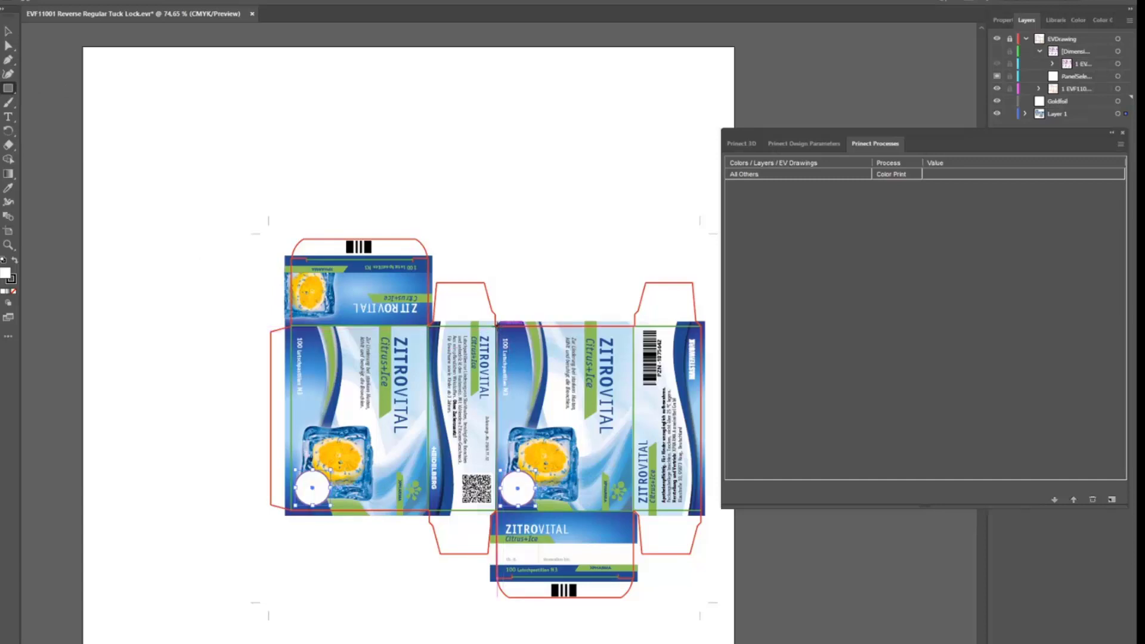
{"action": "left_click_drag", "start_coordinate": [497, 326], "coordinate": [635, 336]}
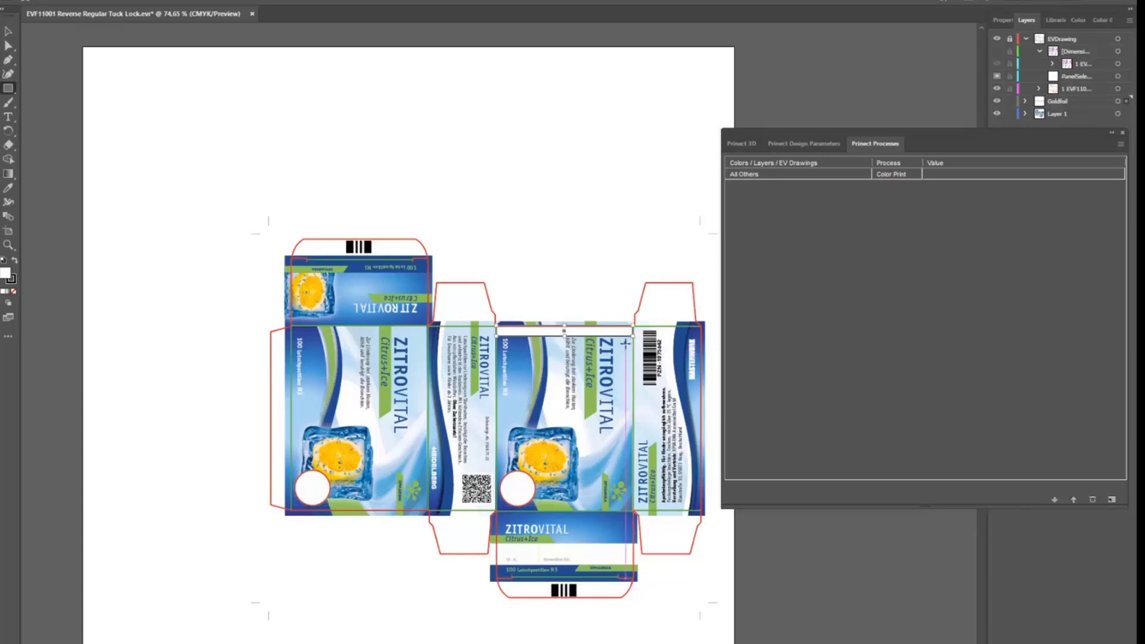
Add a process entry for the Goldfoil layer, with partial foil stamping as the process and Gold foil as the value
{"action": "left_click", "coordinate": [1083, 102]}
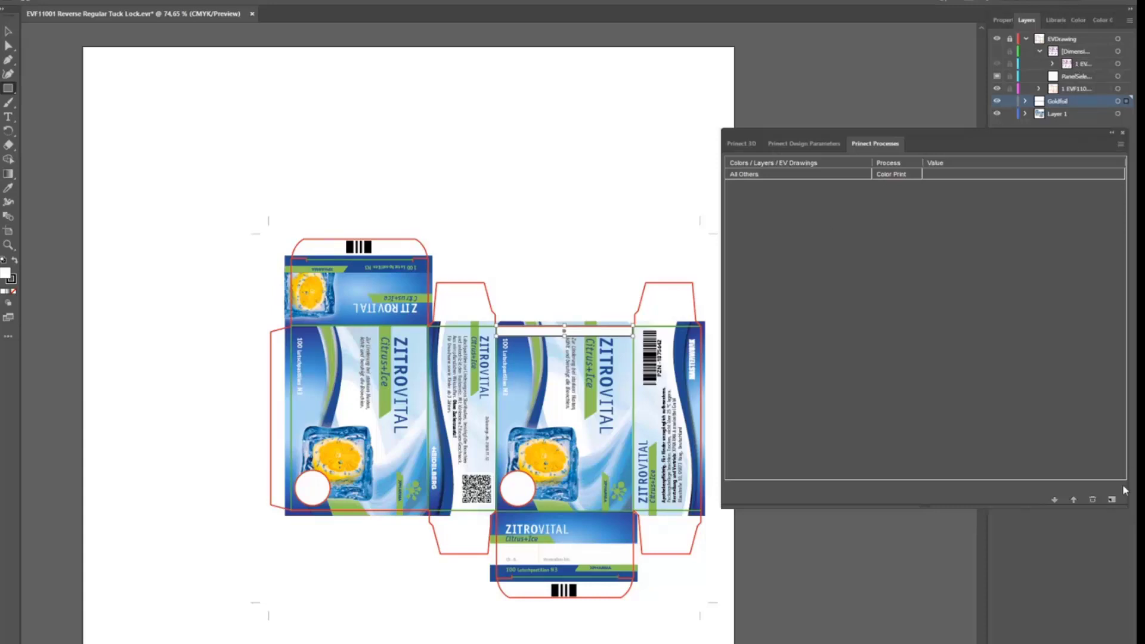
{"action": "left_click", "coordinate": [1112, 500]}
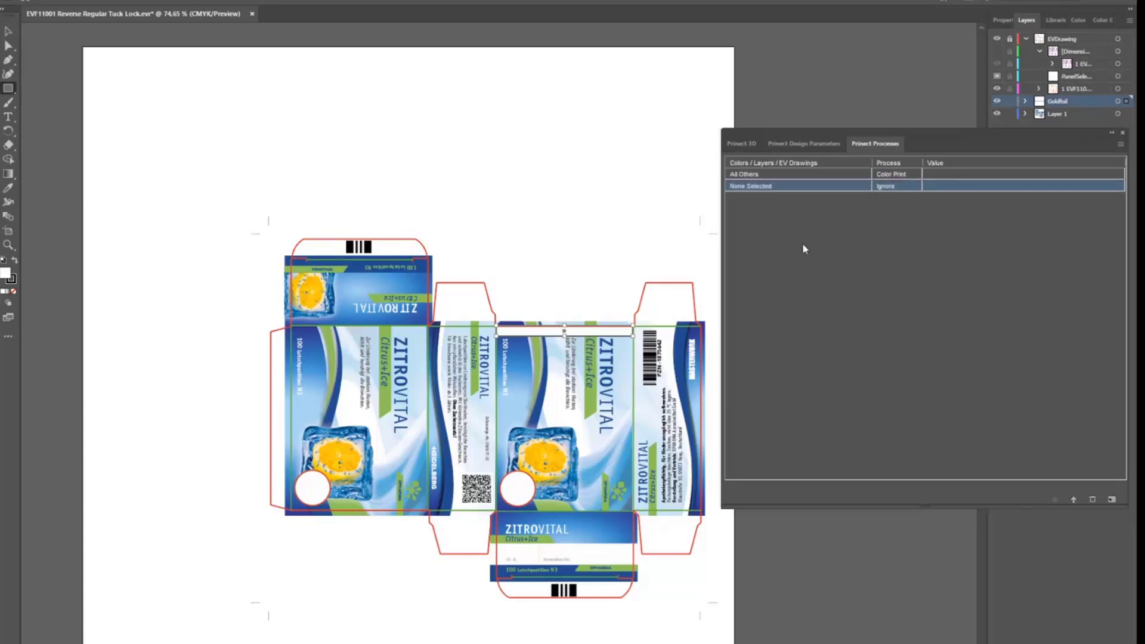
{"action": "left_click", "coordinate": [761, 187]}
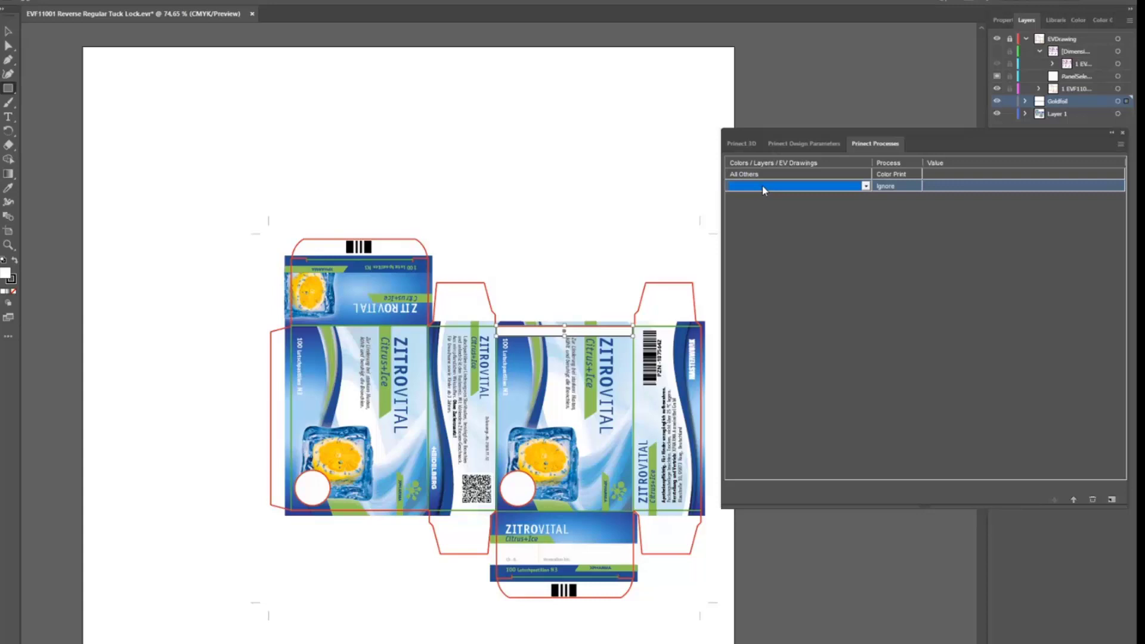
{"action": "left_click", "coordinate": [866, 186]}
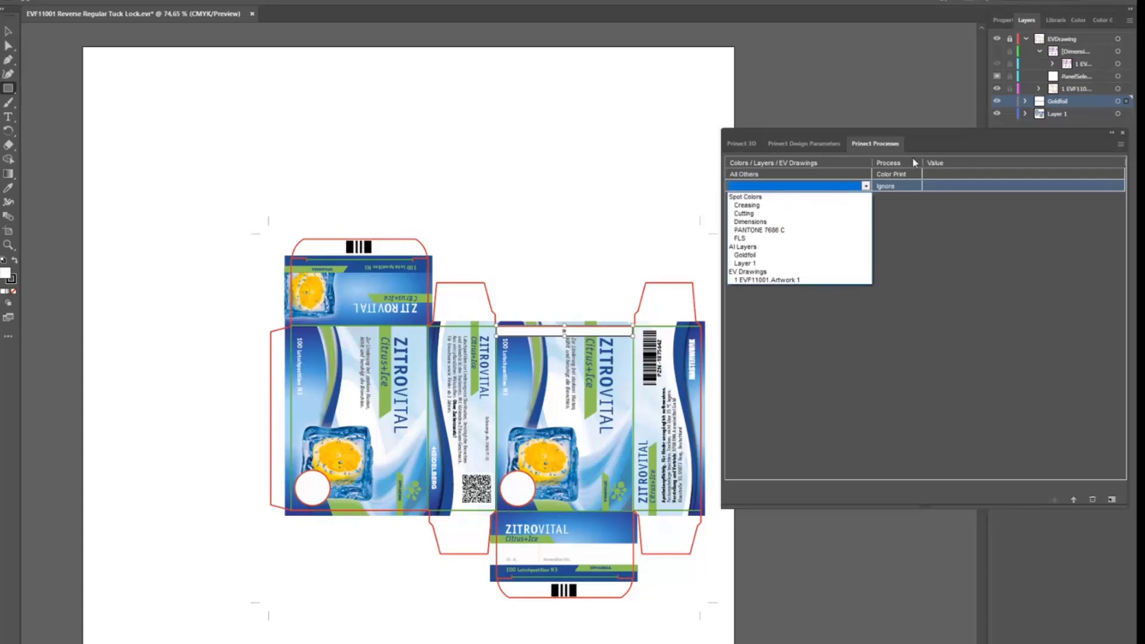
{"action": "left_click", "coordinate": [749, 256]}
{"action": "left_click", "coordinate": [890, 188]}
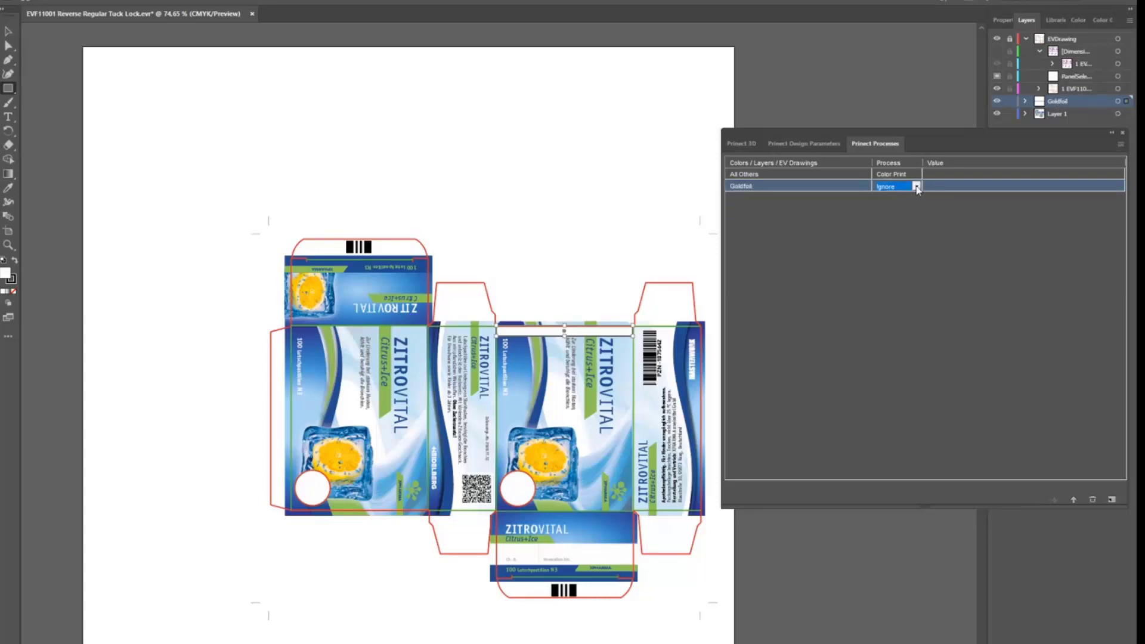
{"action": "left_click", "coordinate": [916, 187]}
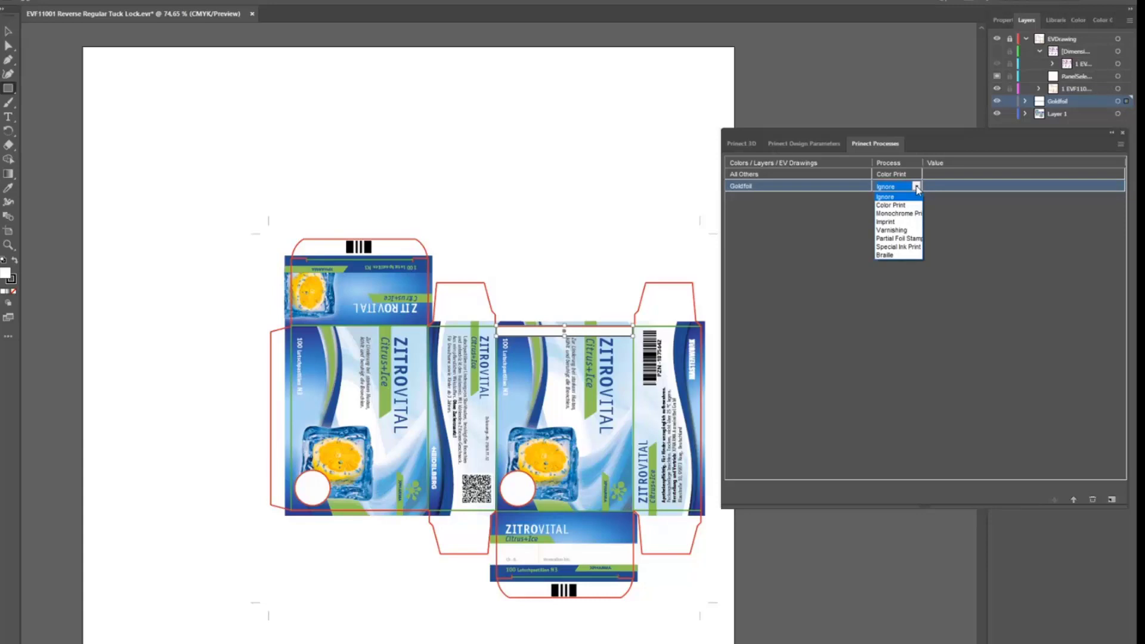
{"action": "left_click", "coordinate": [882, 240]}
{"action": "left_click", "coordinate": [959, 189]}
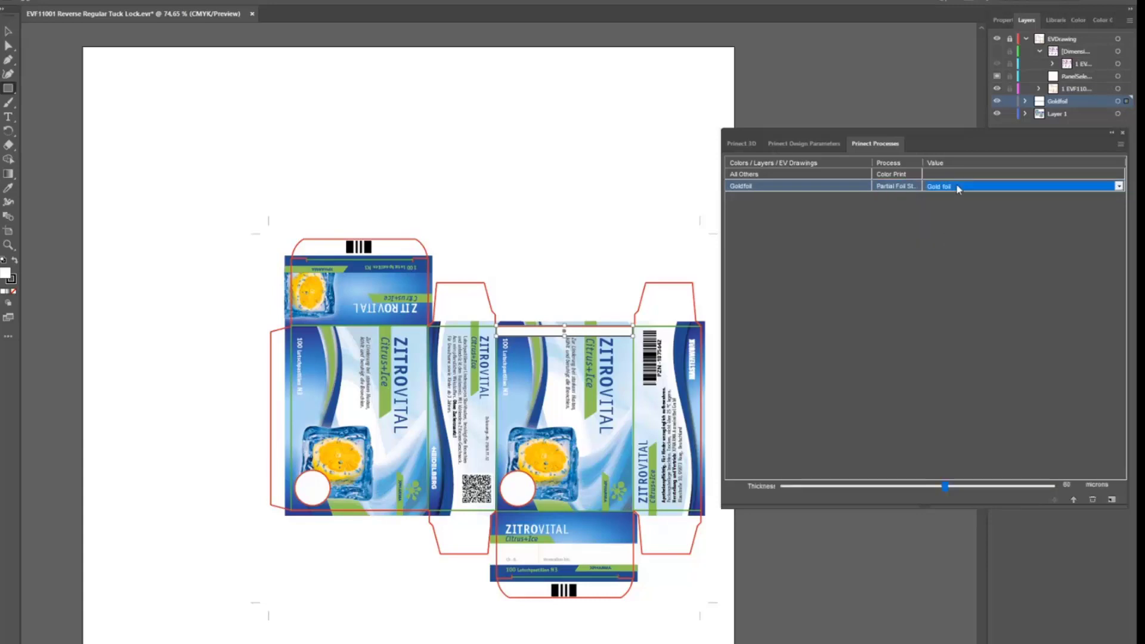
{"action": "left_click", "coordinate": [1118, 187]}
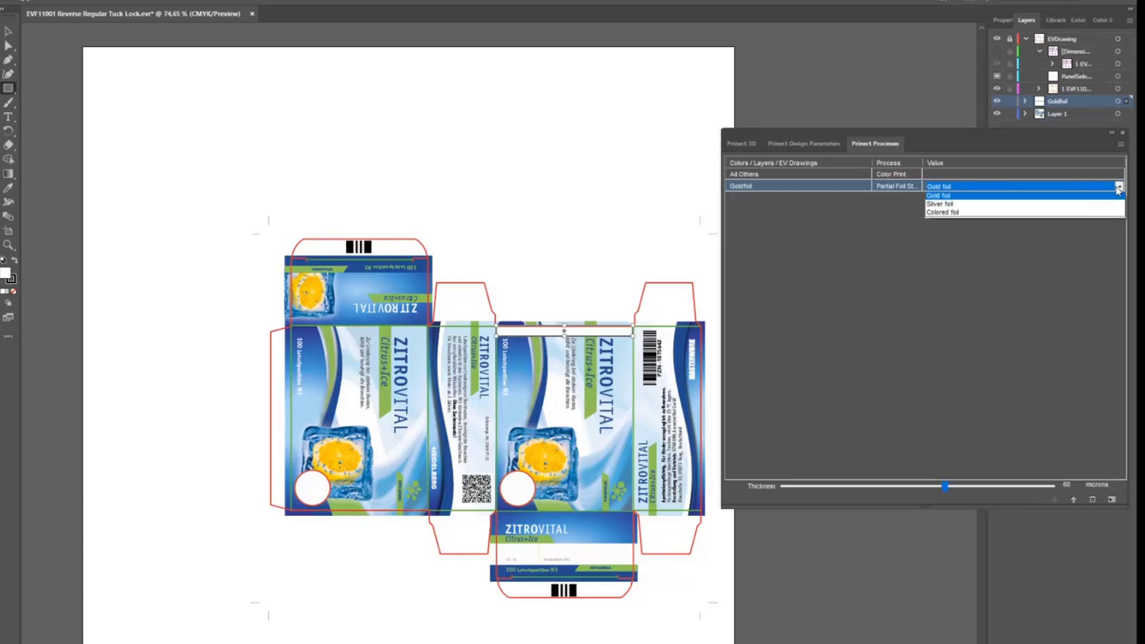
{"action": "left_click", "coordinate": [948, 198]}
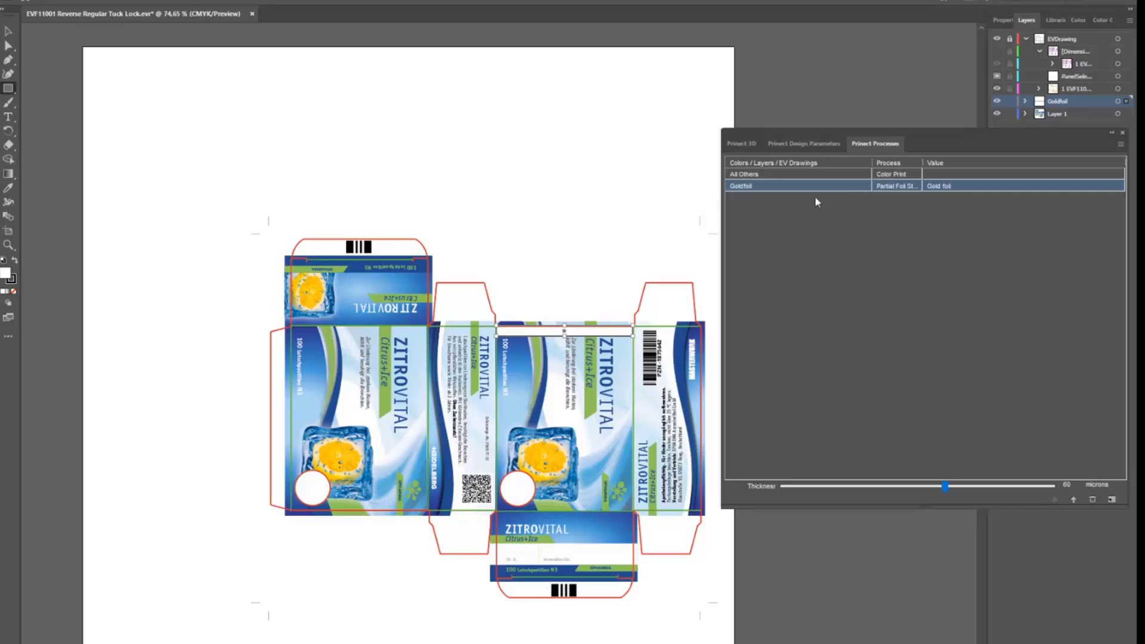
Fold the box in 3D, fit it to the view and rotate it to inspect the gold strip on the front
{"action": "left_click", "coordinate": [740, 144]}
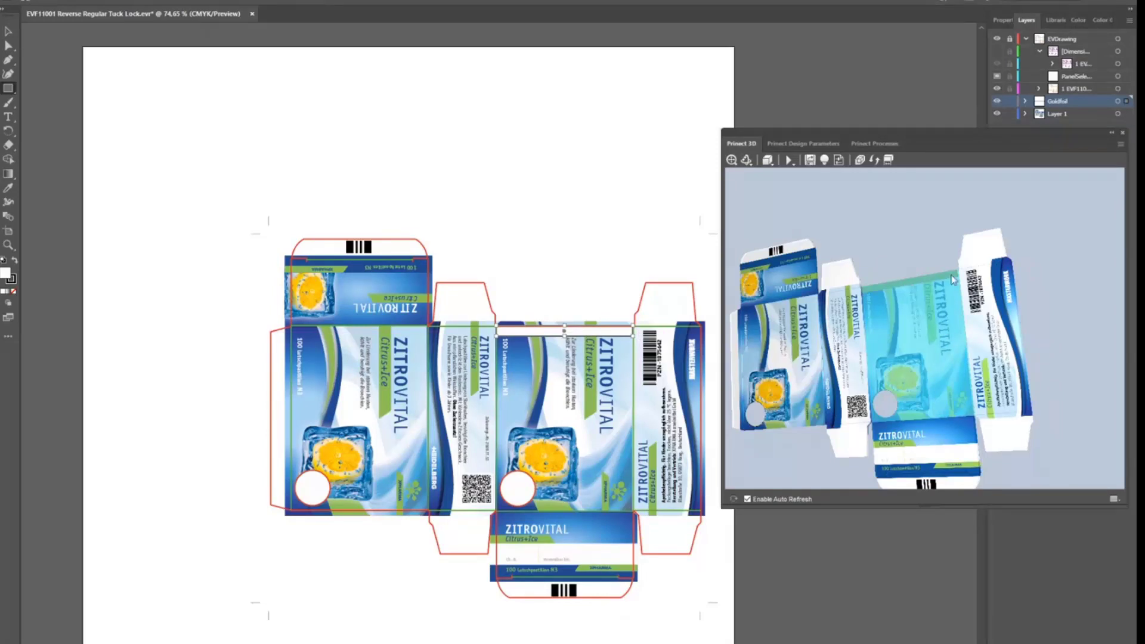
{"action": "left_click", "coordinate": [788, 161]}
{"action": "left_click", "coordinate": [806, 167]}
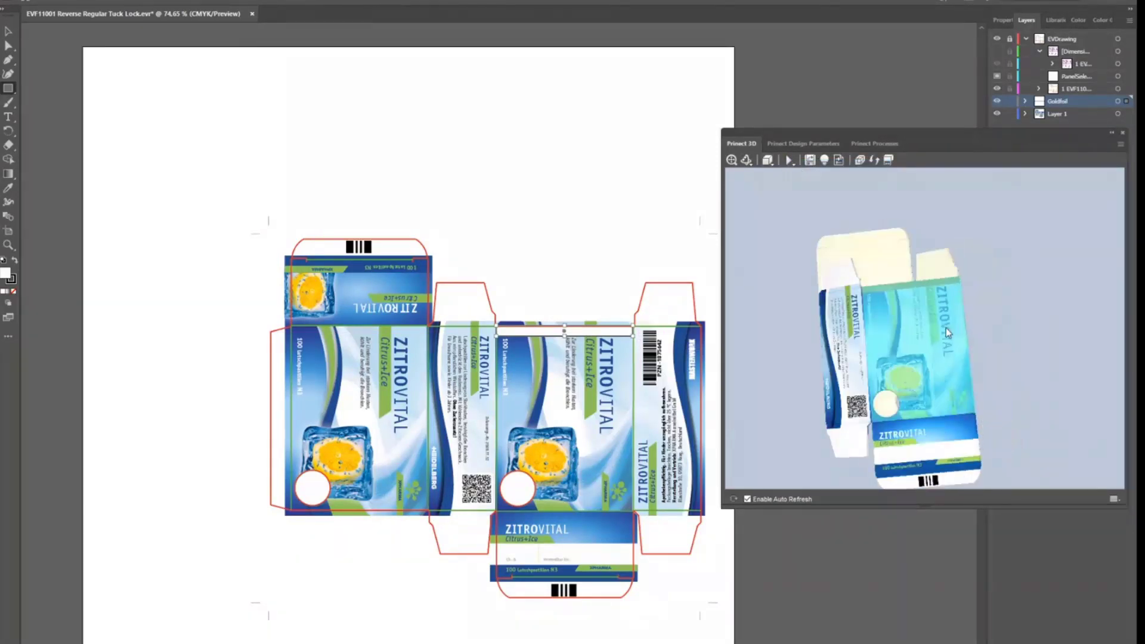
{"action": "left_click", "coordinate": [732, 160]}
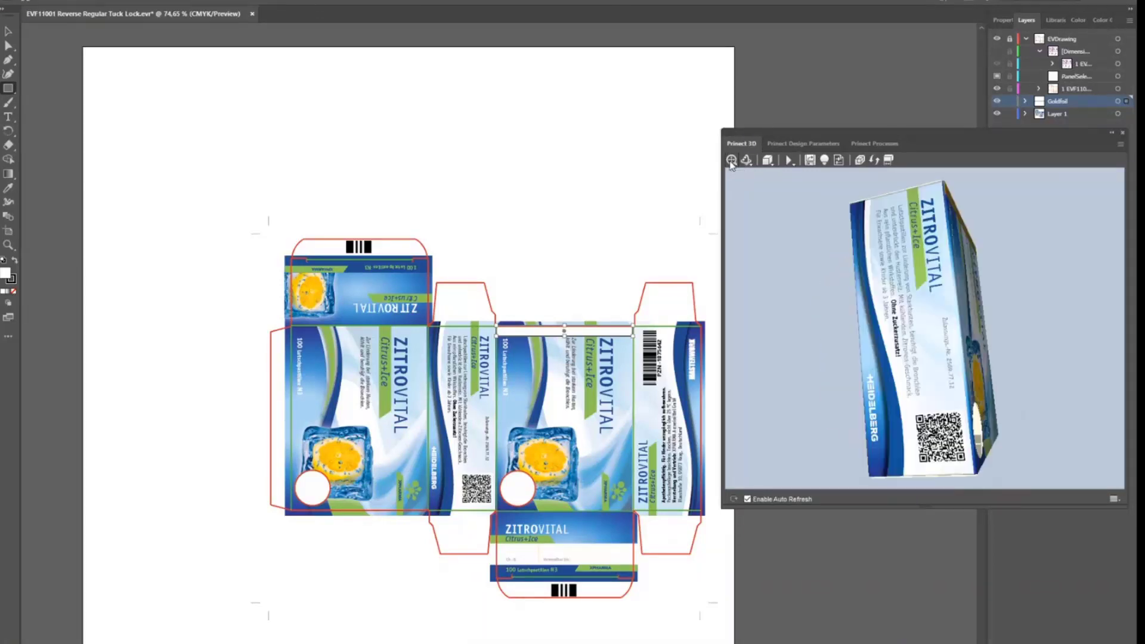
{"action": "left_click_drag", "start_coordinate": [1129, 377], "coordinate": [917, 231]}
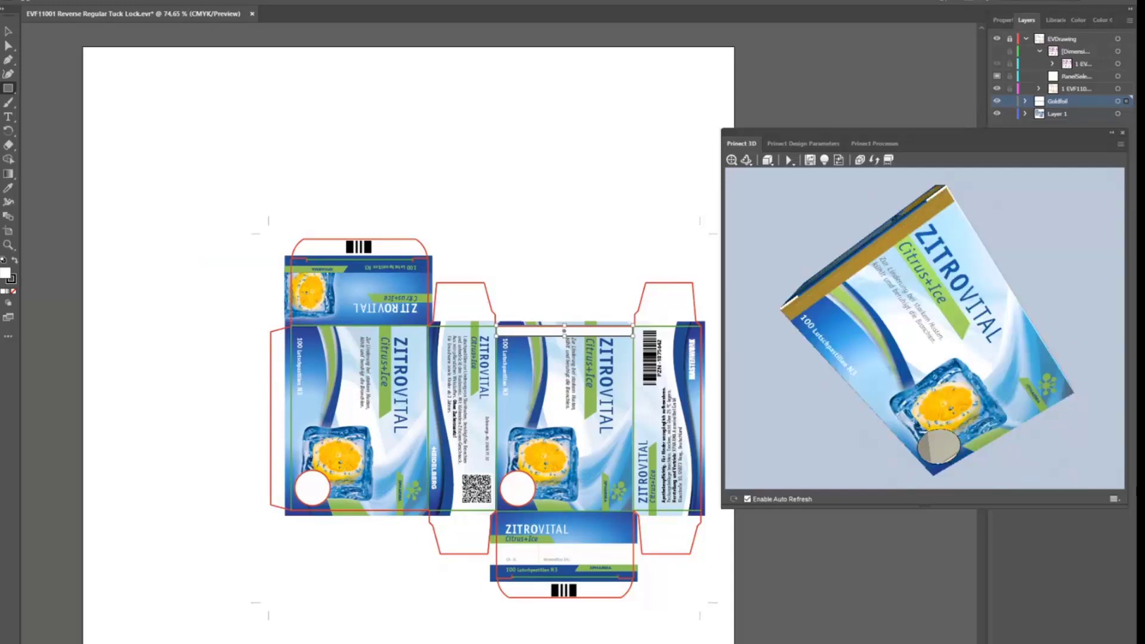
Add a new layer above Goldfoil and name it Embossing
{"action": "key", "text": "ctrl+l"}
{"action": "double_click", "coordinate": [1061, 102]}
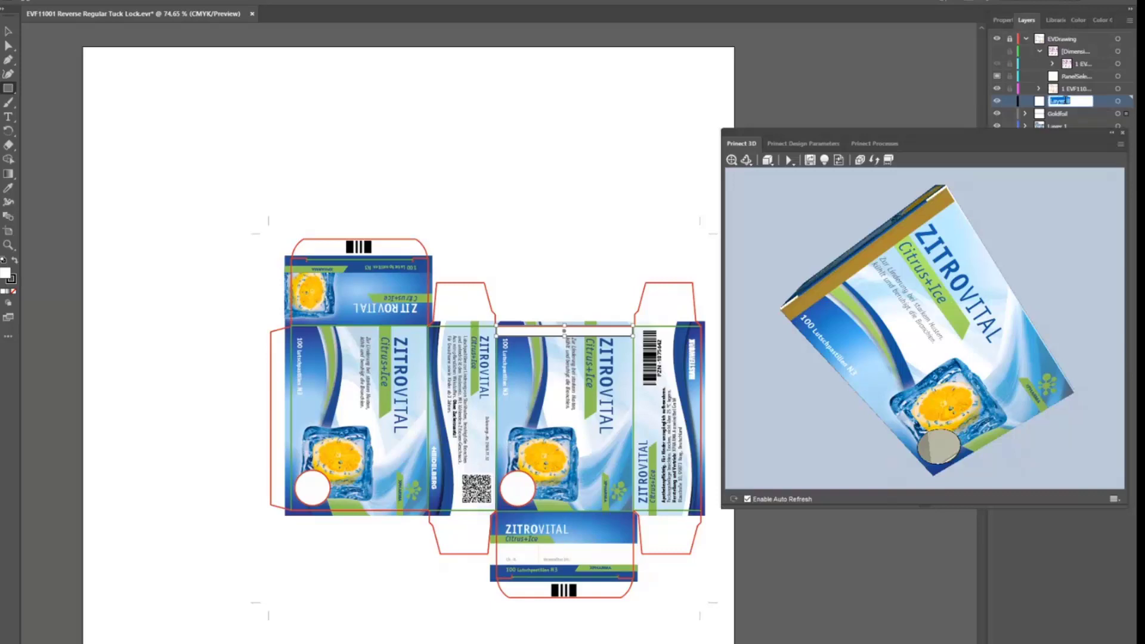
{"action": "type", "text": "Embossing"}
{"action": "left_click", "coordinate": [1041, 103]}
Draw a square on the Embossing layer covering the ice cube on the first front panel
{"action": "left_click", "coordinate": [11, 89]}
{"action": "mouse_move", "coordinate": [300, 425]}
{"action": "left_mouse_down"}
{"action": "mouse_move", "coordinate": [355, 467]}
{"action": "mouse_move", "coordinate": [375, 500]}
{"action": "left_mouse_up"}
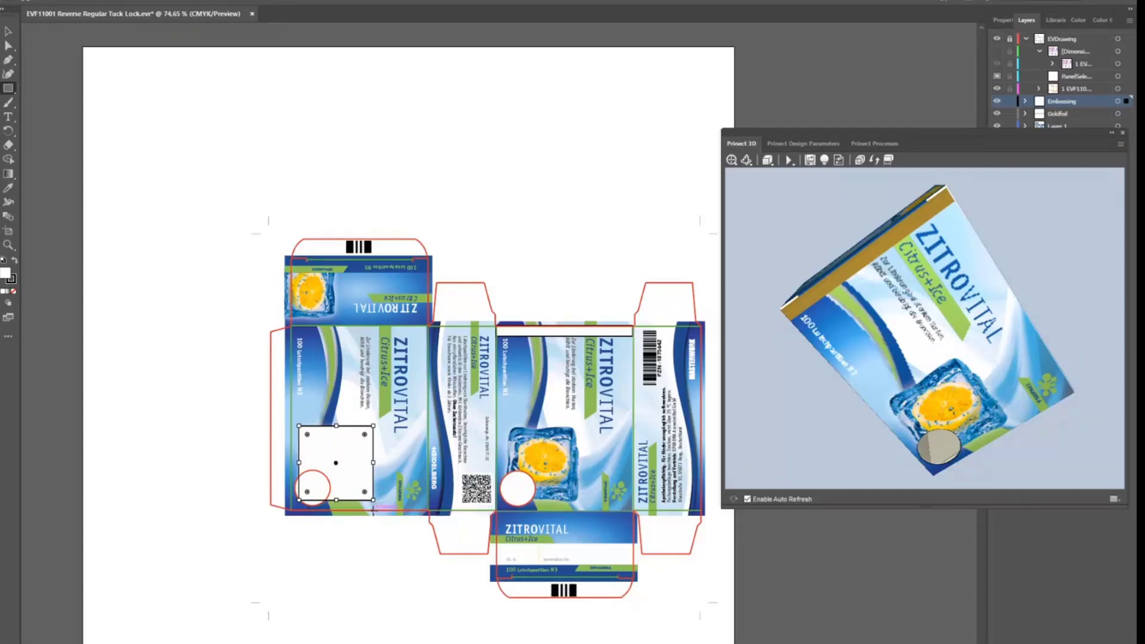
{"action": "key", "text": "v"}
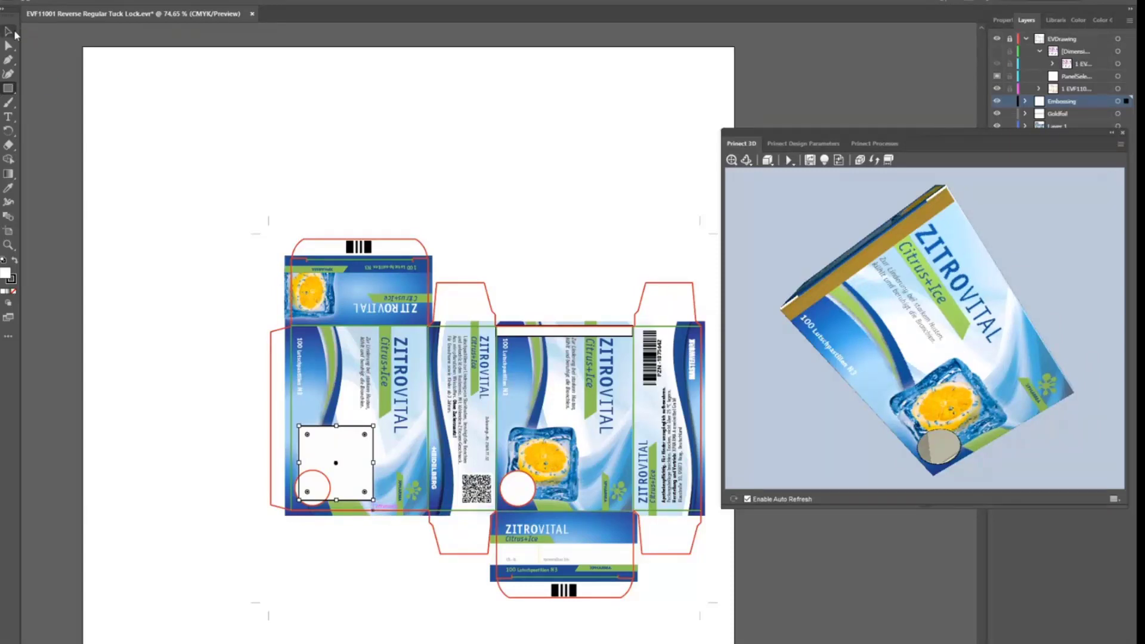
Add a process entry for the Embossing layer, with Imprint as the process, Emboss as the value and a height of 0.67 mm
{"action": "left_click", "coordinate": [884, 145]}
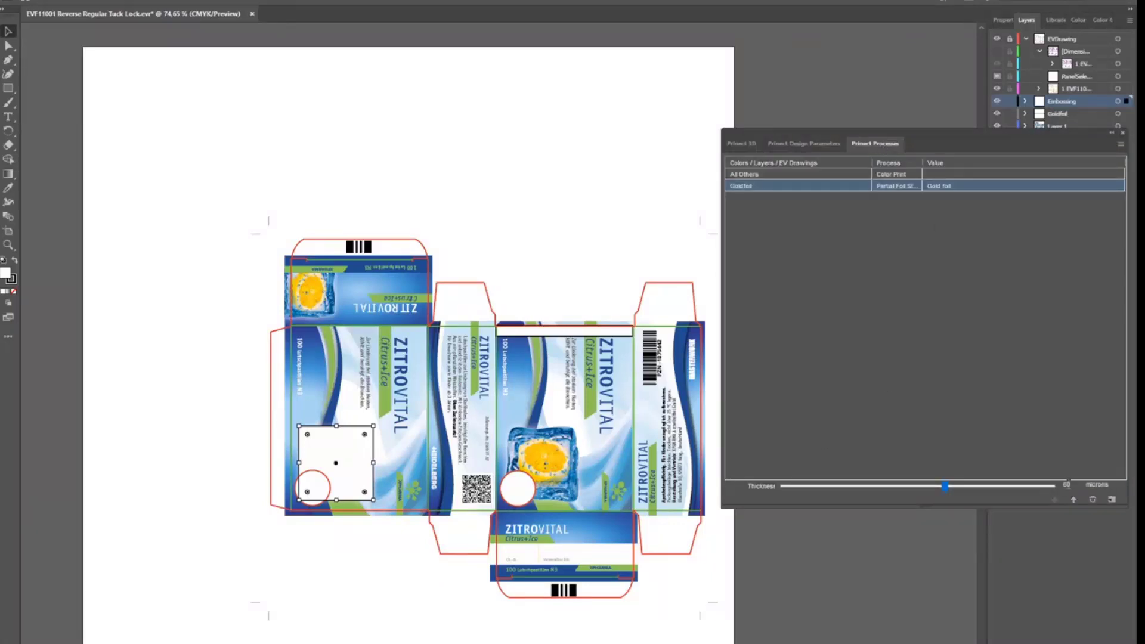
{"action": "left_click", "coordinate": [1112, 499]}
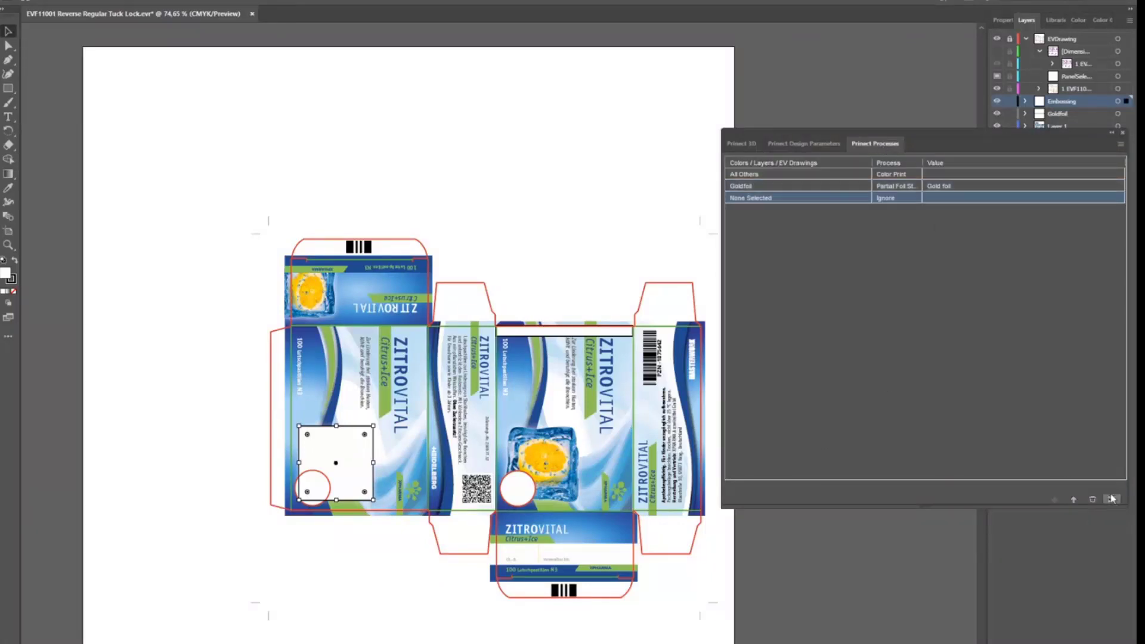
{"action": "left_click", "coordinate": [783, 198]}
{"action": "left_click", "coordinate": [867, 199]}
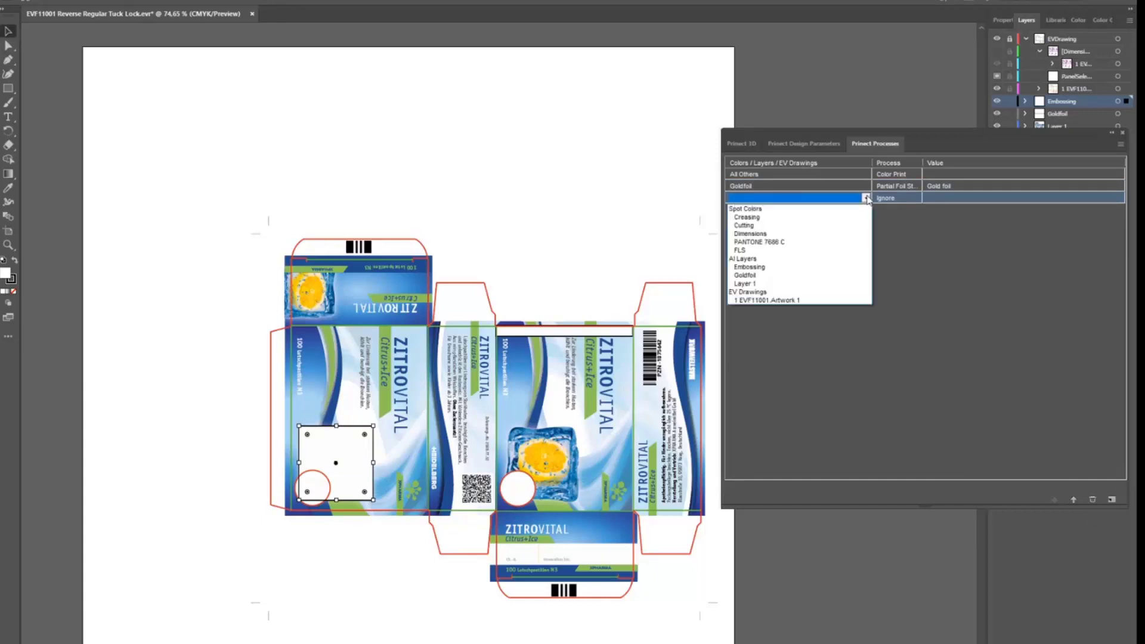
{"action": "left_click", "coordinate": [753, 267]}
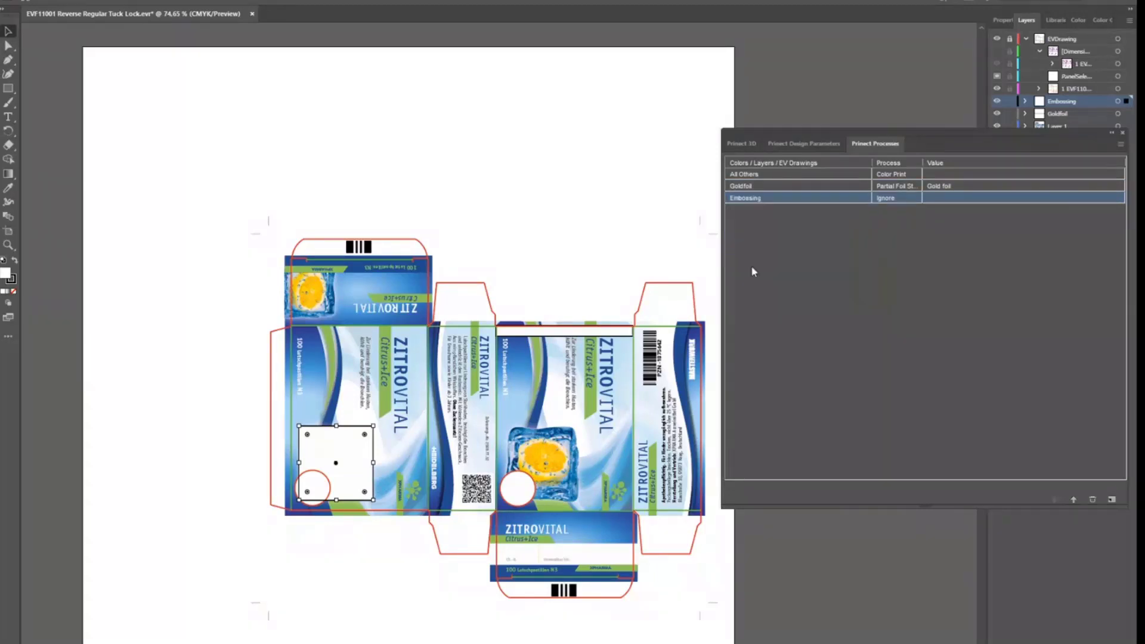
{"action": "left_click", "coordinate": [884, 201]}
{"action": "left_click", "coordinate": [916, 198]}
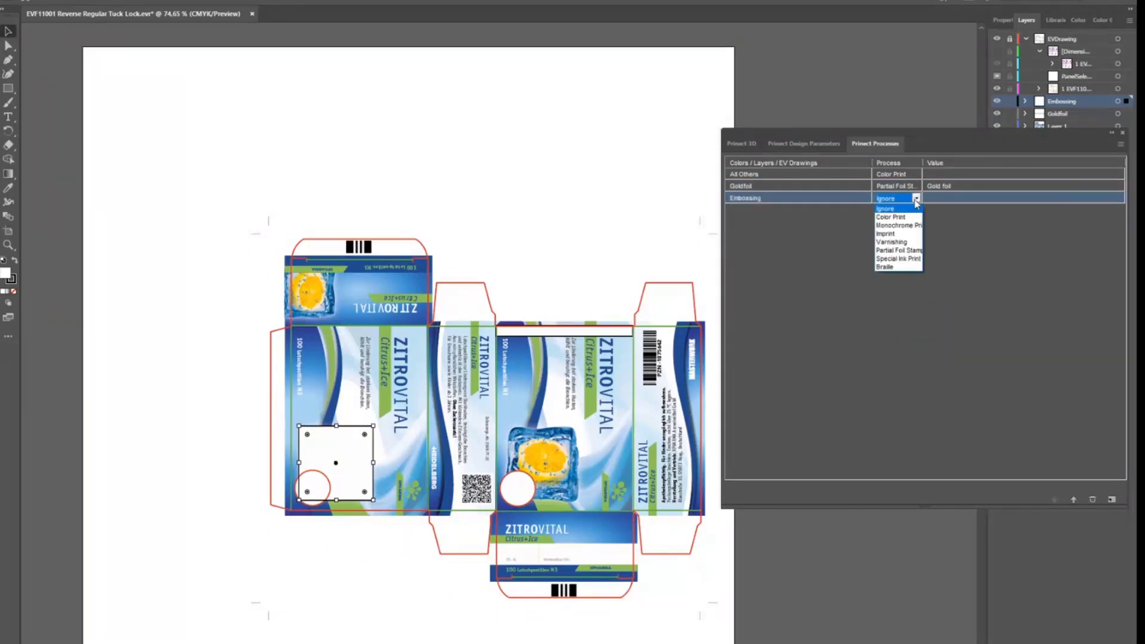
{"action": "left_click", "coordinate": [889, 234]}
{"action": "left_click", "coordinate": [947, 201]}
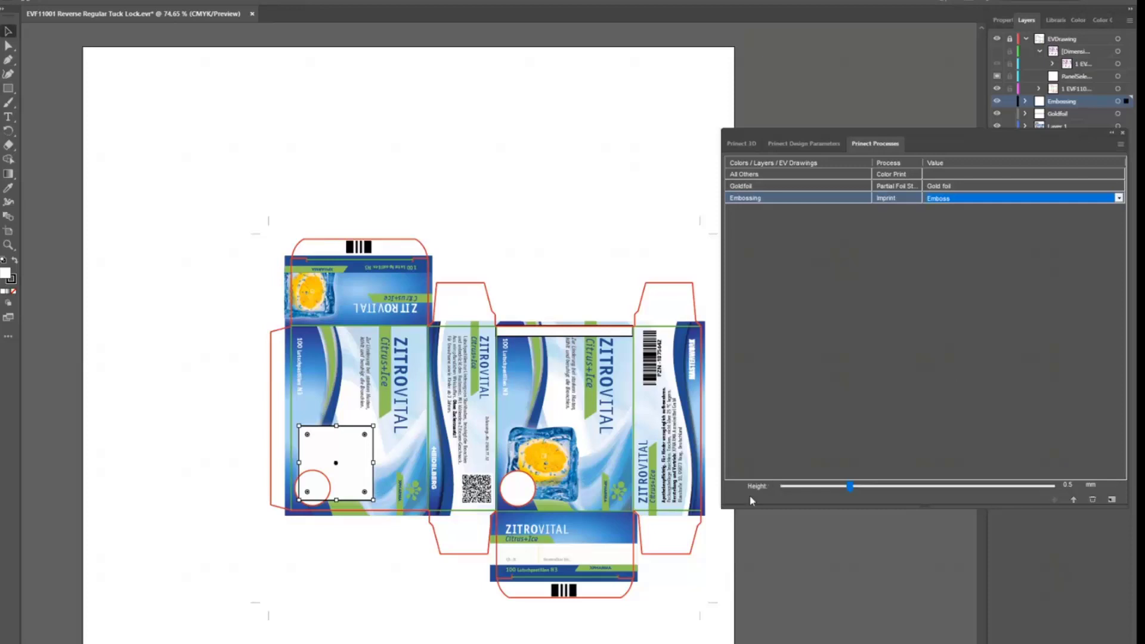
{"action": "left_click_drag", "start_coordinate": [850, 486], "coordinate": [874, 486]}
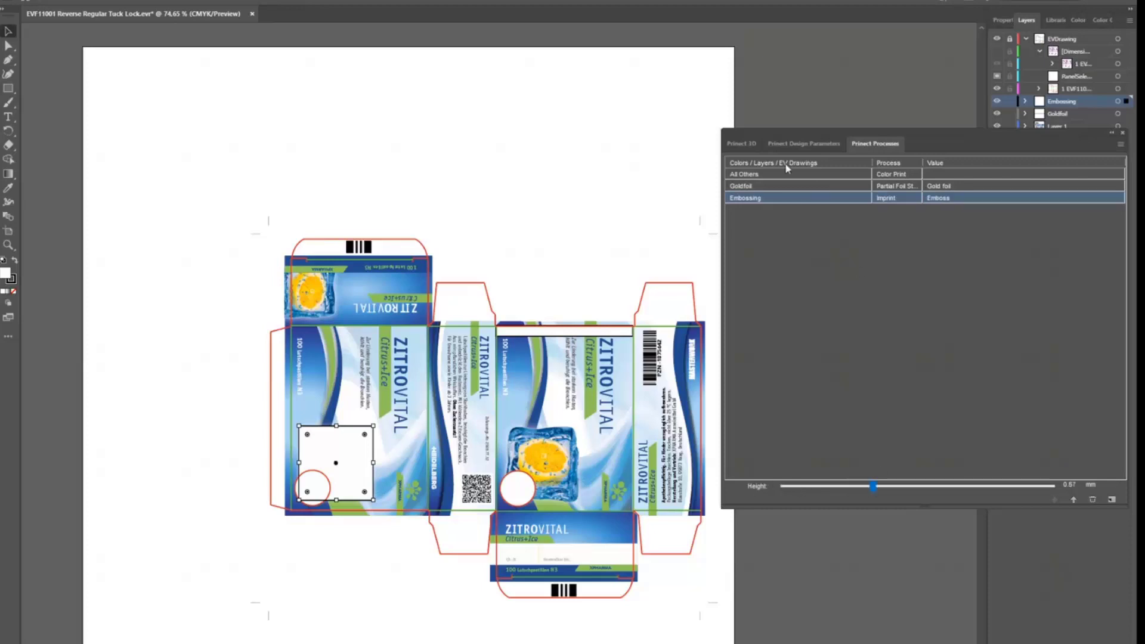
Unfold the box in 3D and rotate it to inspect the embossed square from the unprinted side
{"action": "left_click", "coordinate": [740, 144]}
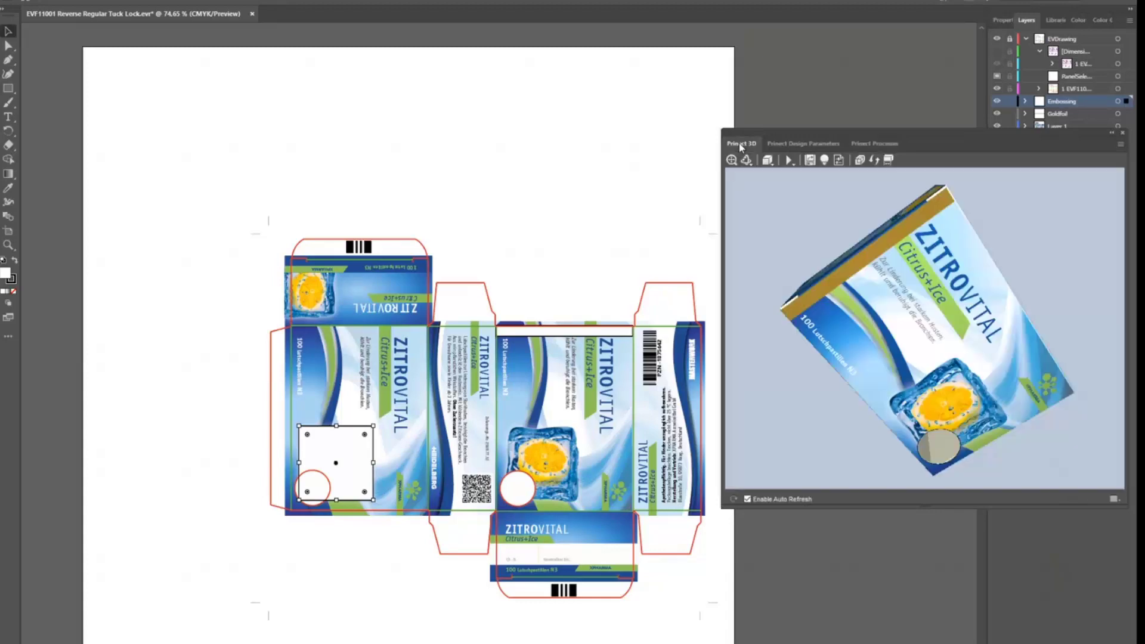
{"action": "left_click", "coordinate": [790, 160]}
{"action": "left_click", "coordinate": [802, 218]}
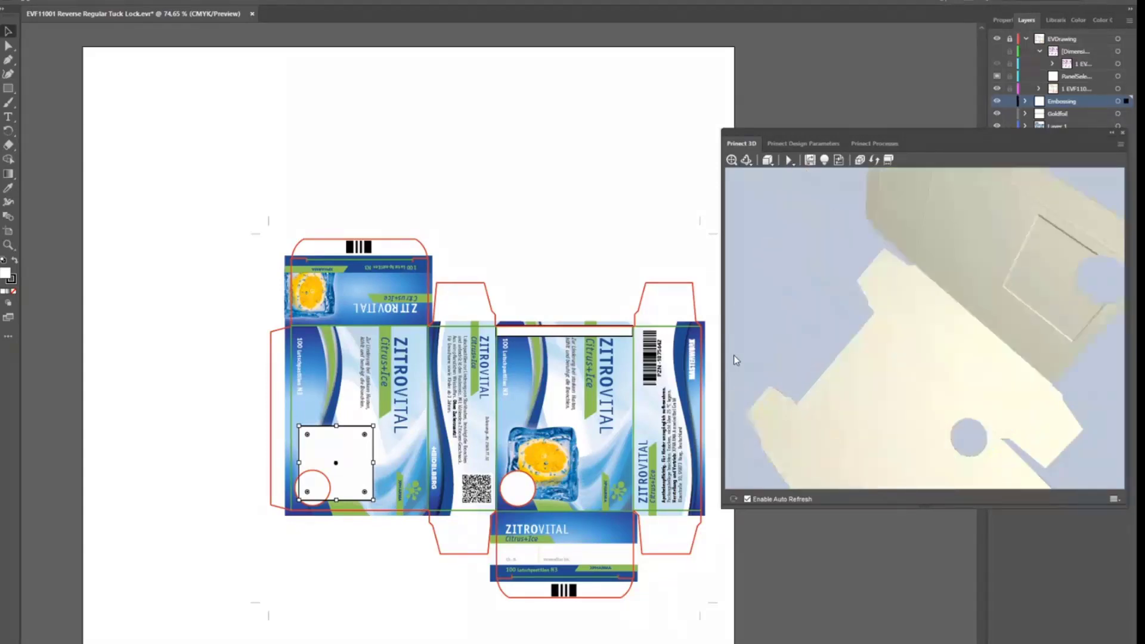
{"action": "left_click_drag", "start_coordinate": [940, 338], "coordinate": [880, 378]}
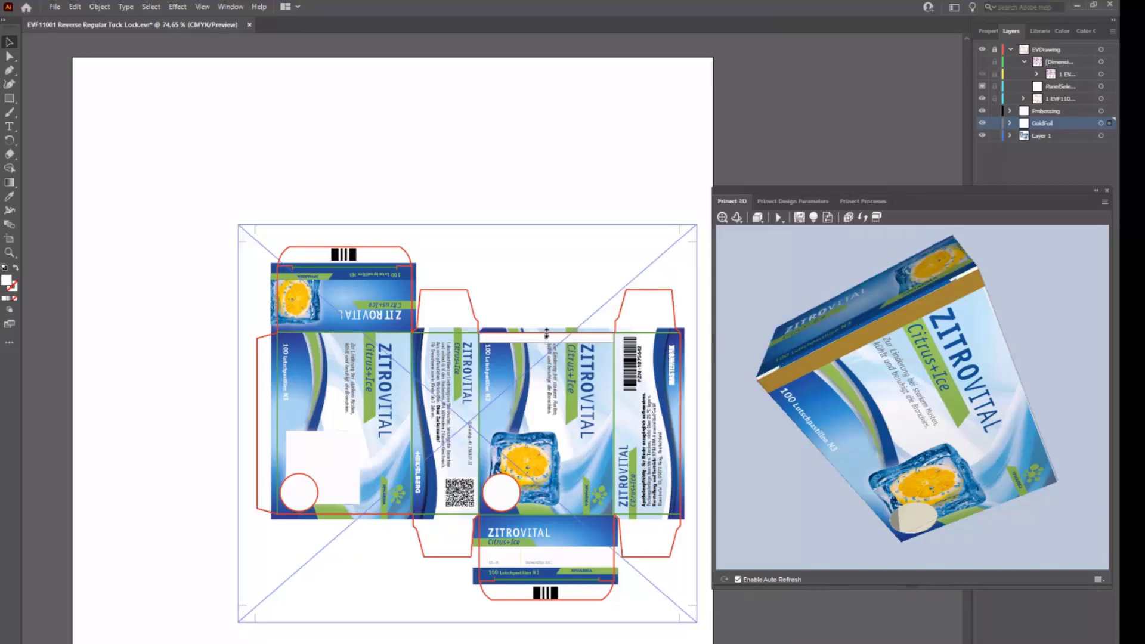
Extend the gold foil strip upward beyond the second front panel's upper crease and check that edge in the 3D view
{"action": "left_click_drag", "start_coordinate": [546, 333], "coordinate": [546, 321]}
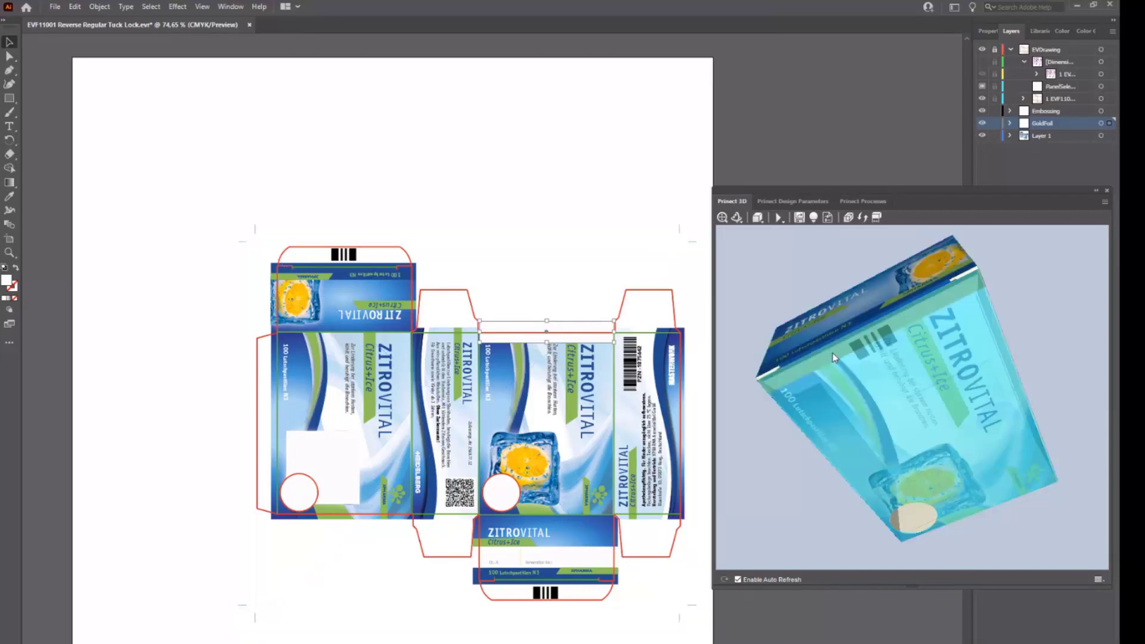
{"action": "left_click_drag", "start_coordinate": [833, 353], "coordinate": [890, 378]}
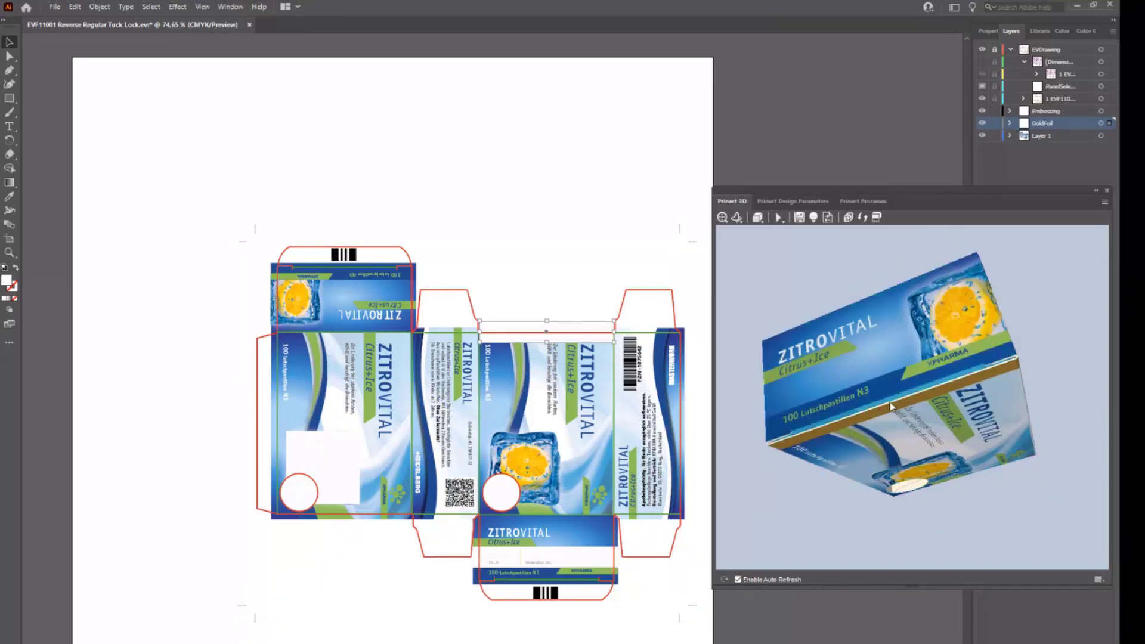
{"action": "left_click_drag", "start_coordinate": [890, 403], "coordinate": [883, 376]}
Select the front panel in 3D and carry its overlapping gold foil strip over onto the adjoining lid panel
{"action": "left_click", "coordinate": [364, 304]}
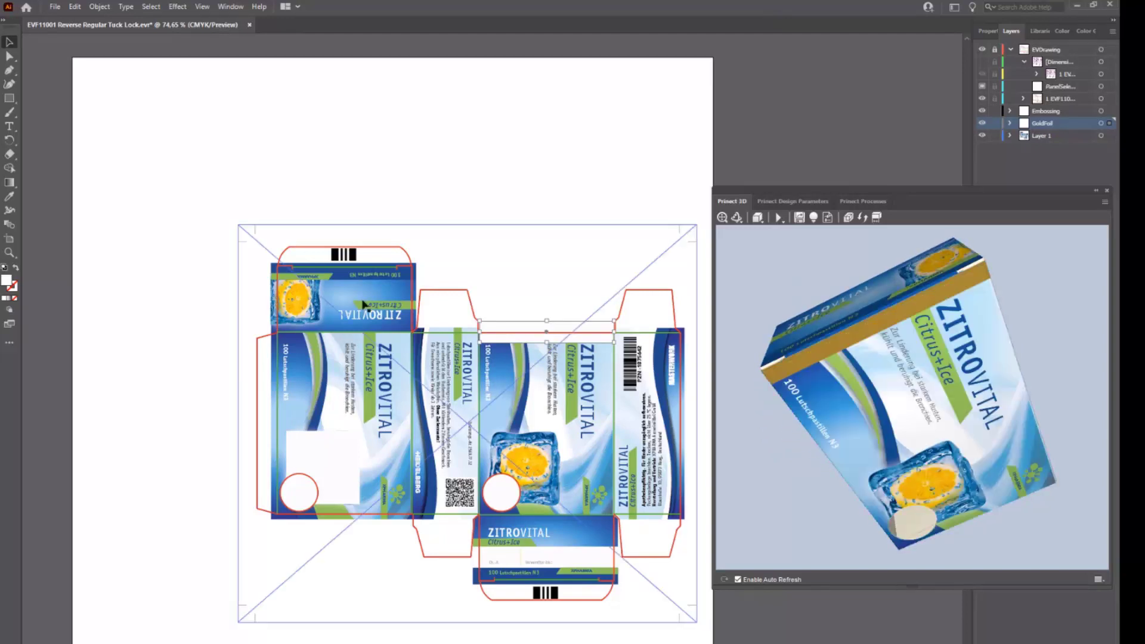
{"action": "left_click", "coordinate": [619, 313]}
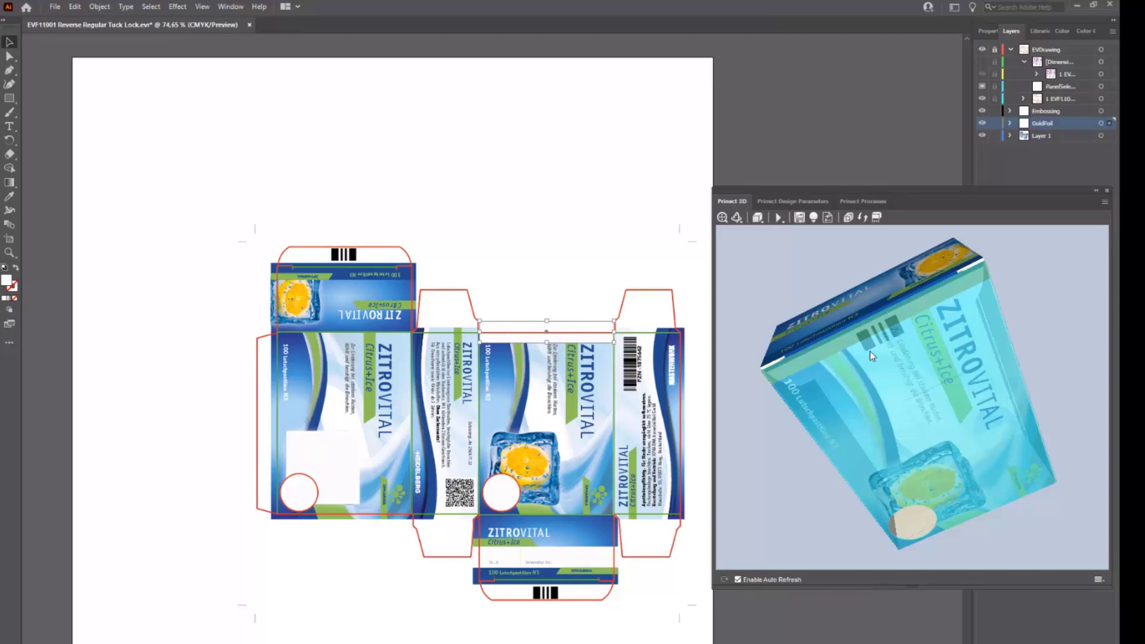
{"action": "left_click", "coordinate": [863, 345]}
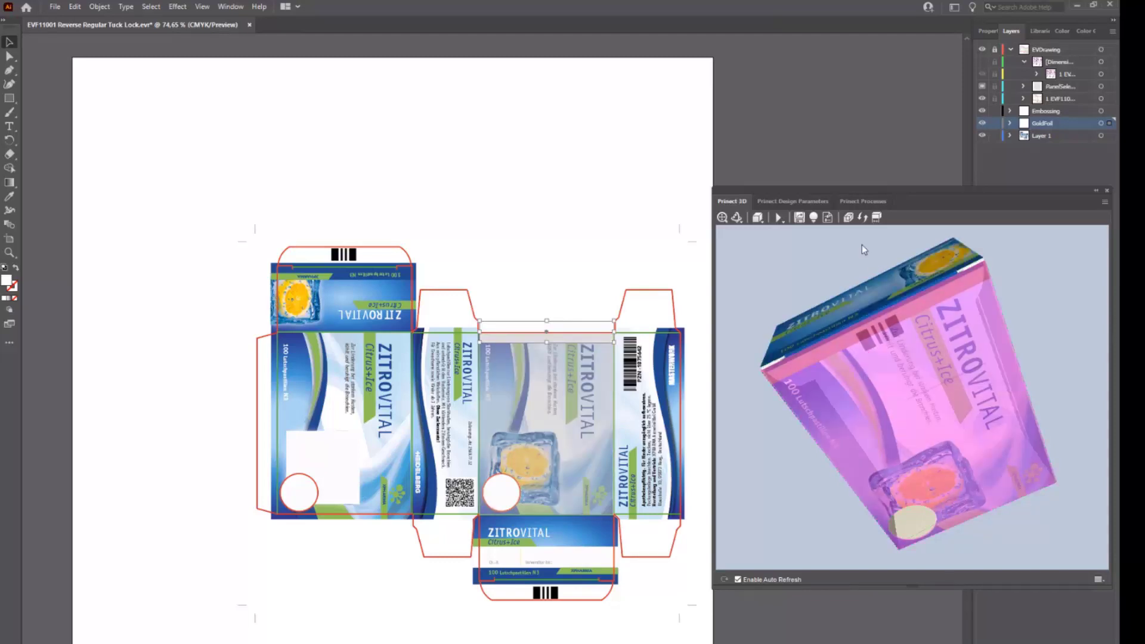
{"action": "left_click", "coordinate": [846, 220]}
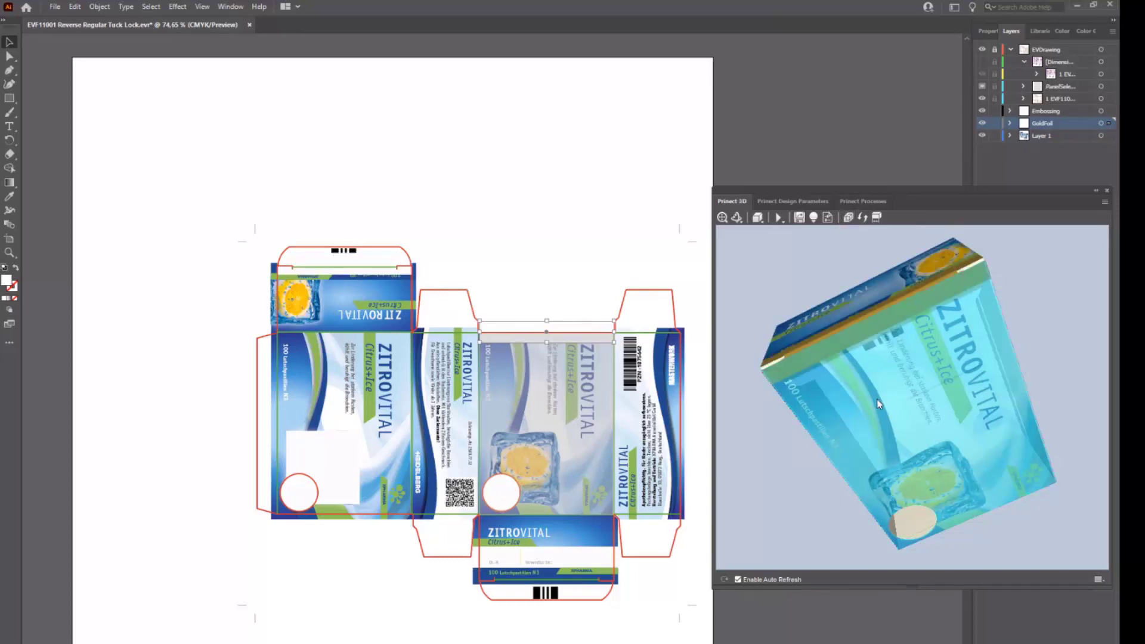
Rotate the folded box to inspect the gold foil along the edge between the front and the lid
{"action": "left_click_drag", "start_coordinate": [876, 399], "coordinate": [889, 430]}
{"action": "left_click", "coordinate": [827, 422]}
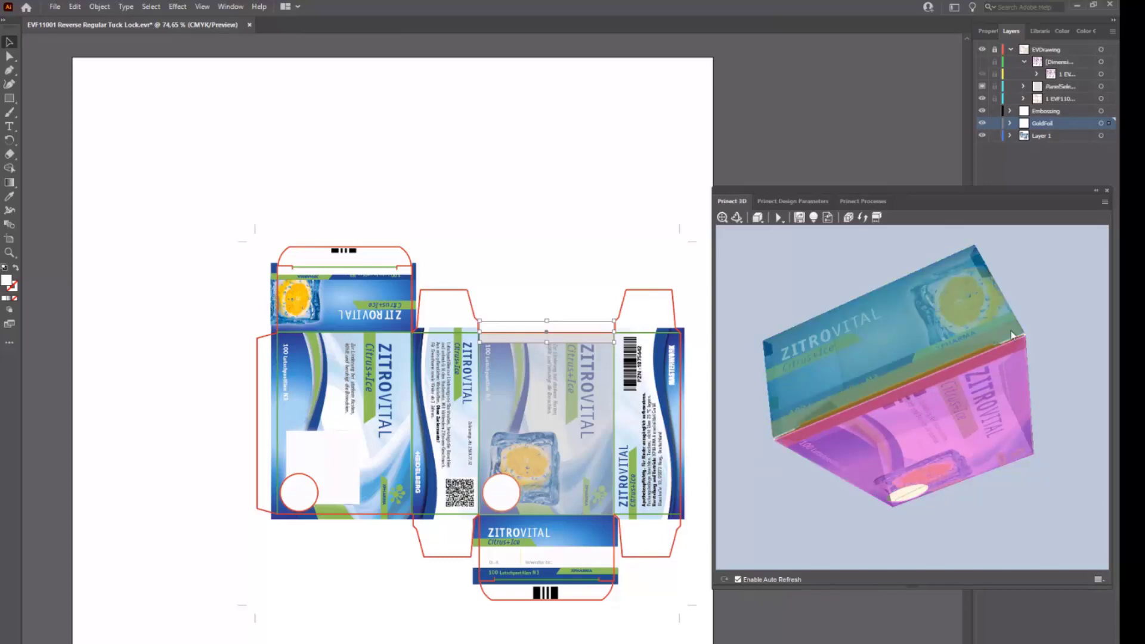
{"action": "left_click_drag", "start_coordinate": [774, 428], "coordinate": [1021, 343]}
{"action": "mouse_move", "coordinate": [899, 430]}
{"action": "left_mouse_down"}
{"action": "mouse_move", "coordinate": [965, 385]}
{"action": "mouse_move", "coordinate": [1048, 506]}
{"action": "mouse_move", "coordinate": [1003, 489]}
{"action": "mouse_move", "coordinate": [1039, 490]}
{"action": "mouse_move", "coordinate": [1032, 449]}
{"action": "mouse_move", "coordinate": [891, 442]}
{"action": "left_mouse_up"}
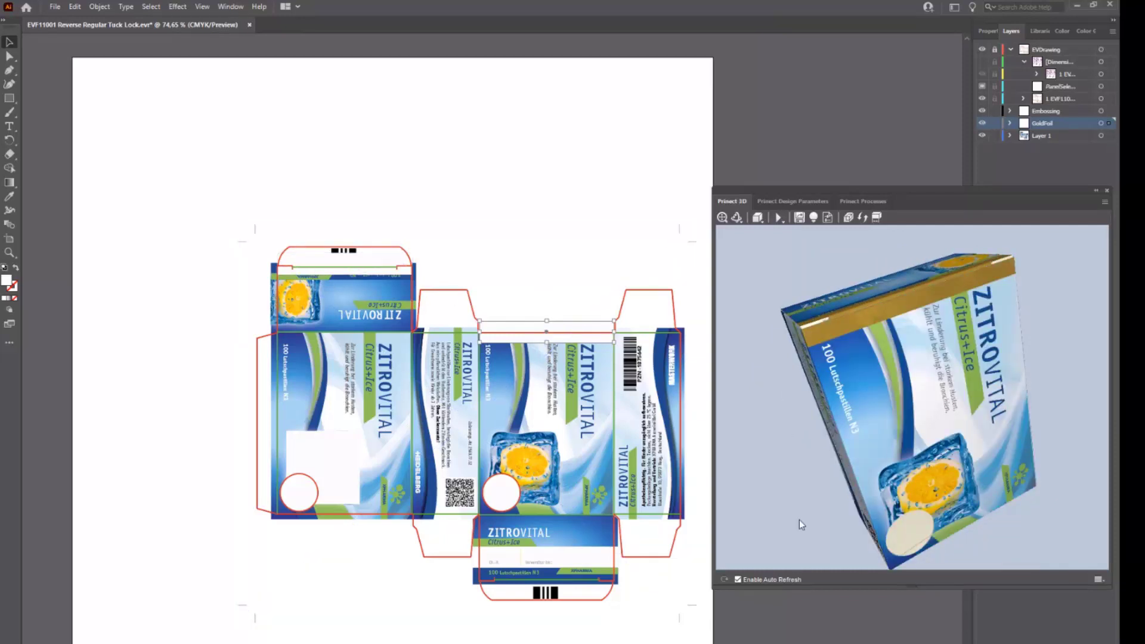
{"action": "left_click_drag", "start_coordinate": [800, 489], "coordinate": [834, 499]}
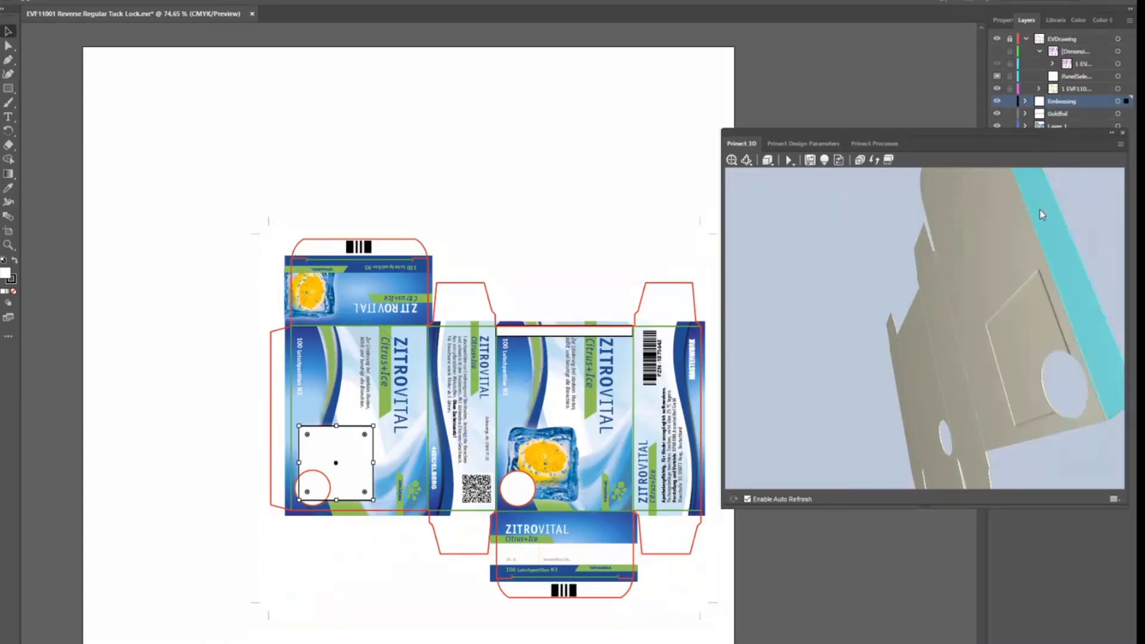
Review the 3D view's additional commands and the export file types, including Prinect Structural Drawing (*.EVD), without exporting anything
{"action": "left_click", "coordinate": [1121, 144]}
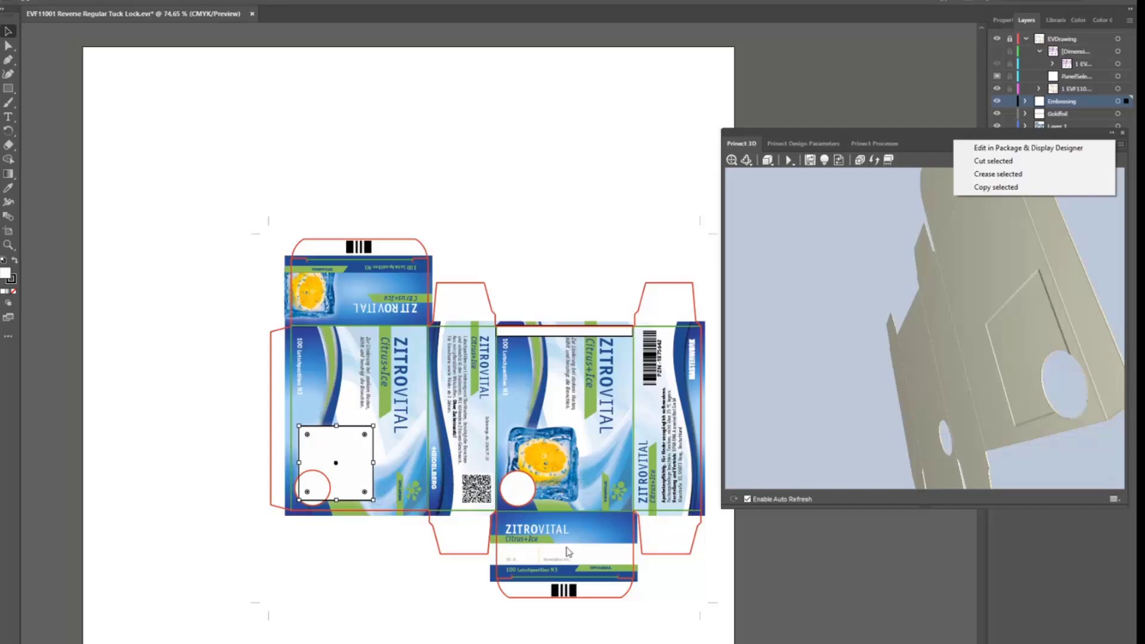
{"action": "left_click", "coordinate": [296, 570]}
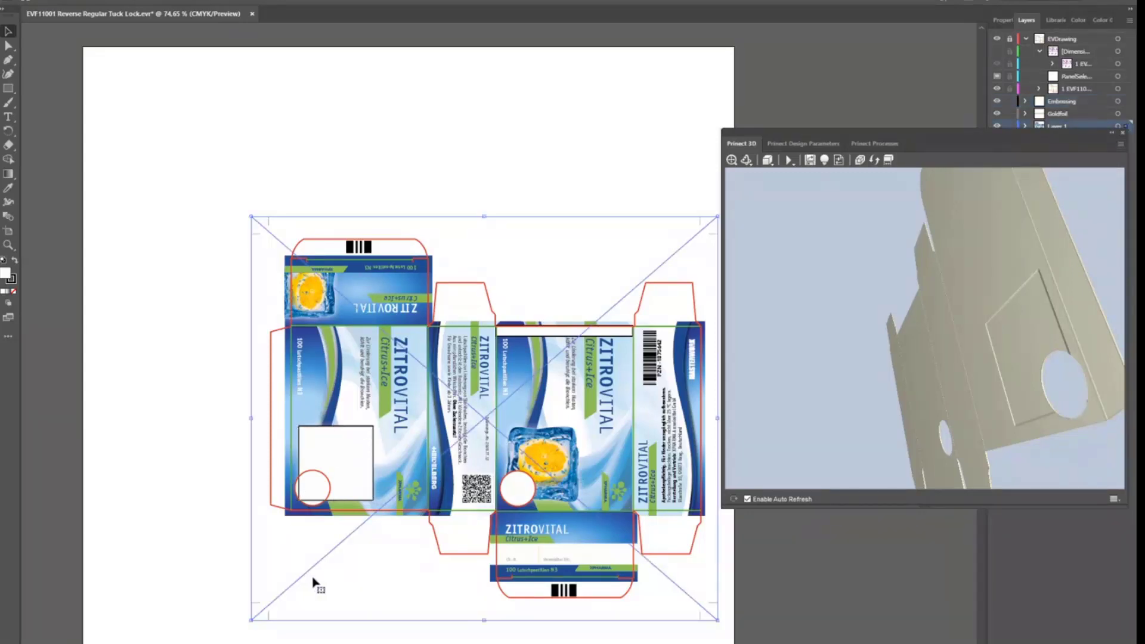
{"action": "left_click", "coordinate": [55, 5]}
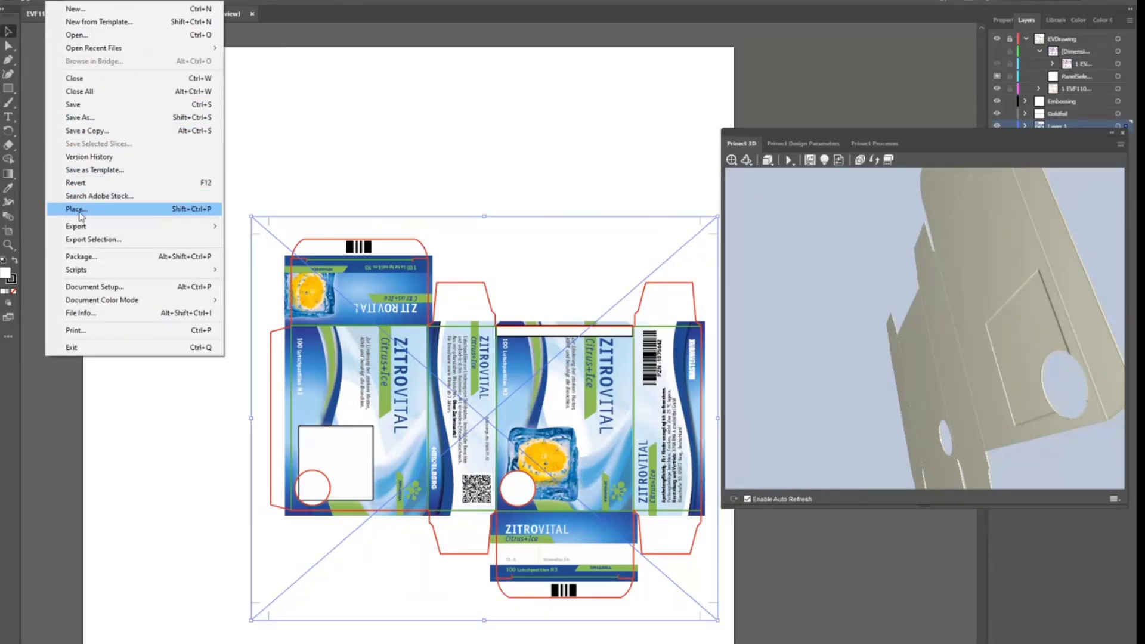
{"action": "mouse_move", "coordinate": [116, 226]}
{"action": "left_click", "coordinate": [259, 239]}
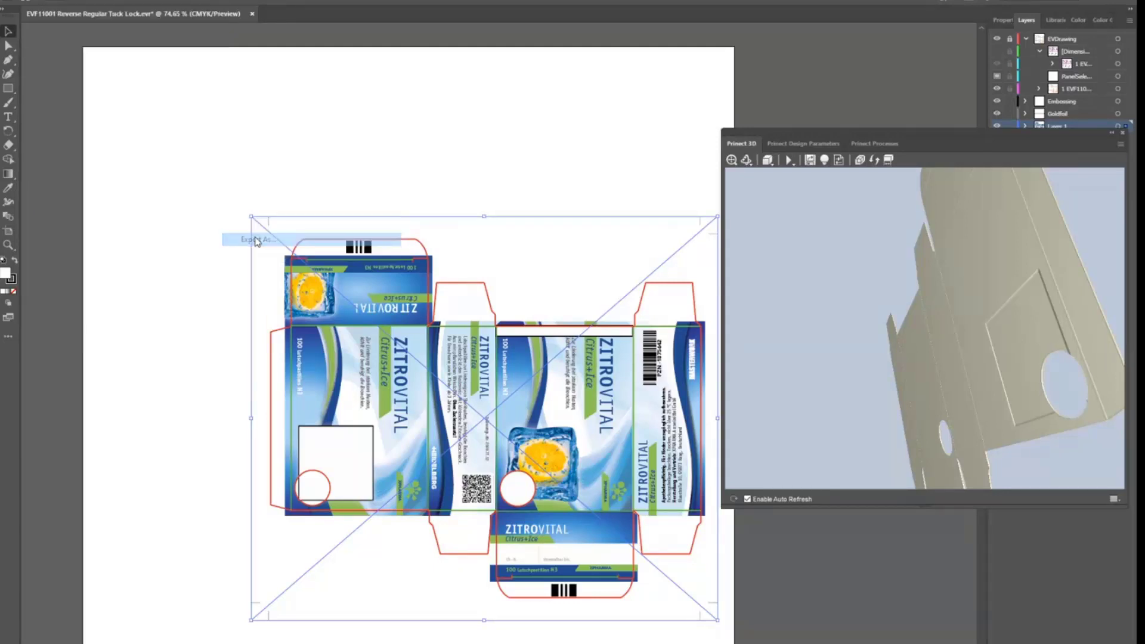
{"action": "left_click", "coordinate": [514, 297]}
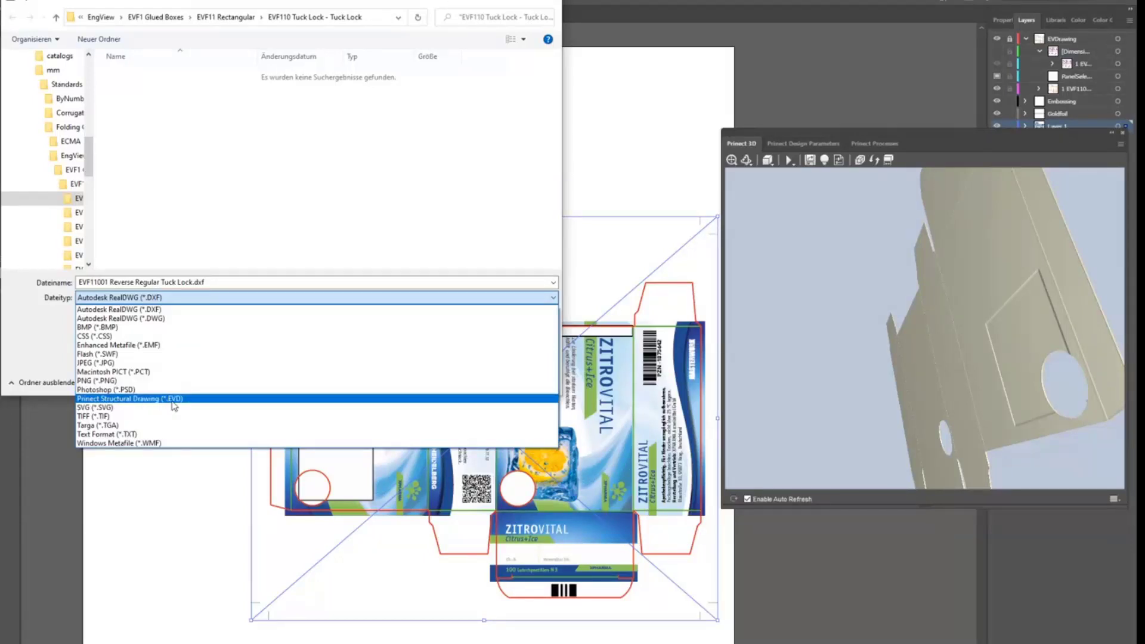
{"action": "left_click", "coordinate": [338, 244]}
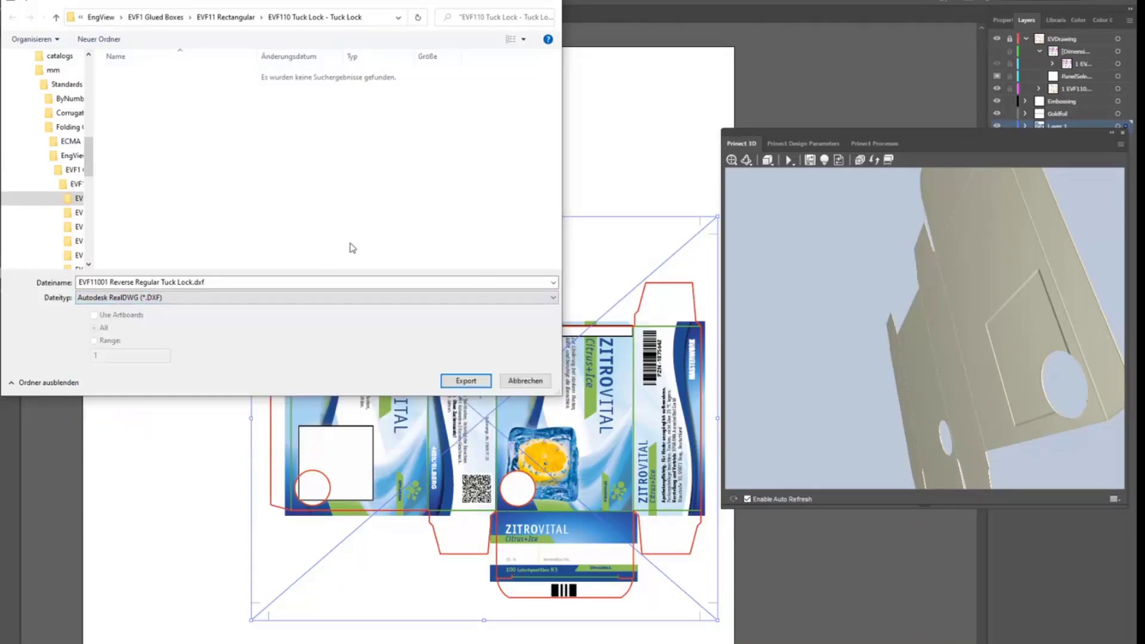
{"action": "left_click", "coordinate": [506, 384]}
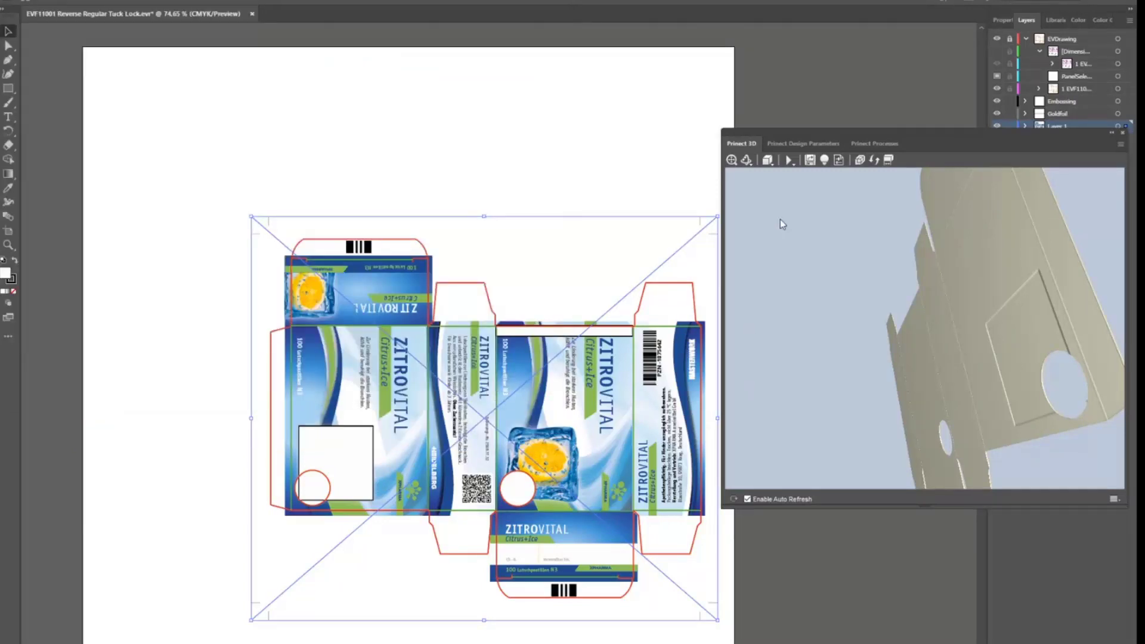
Show the printed side of the unfolded box in the 3D view
{"action": "left_click", "coordinate": [810, 160]}
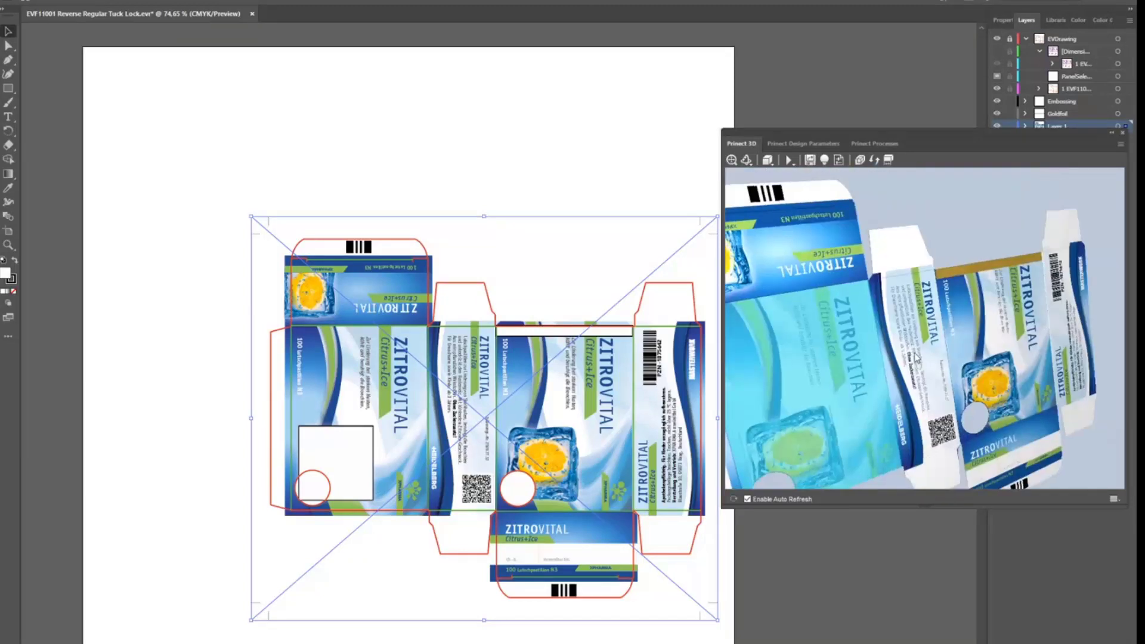